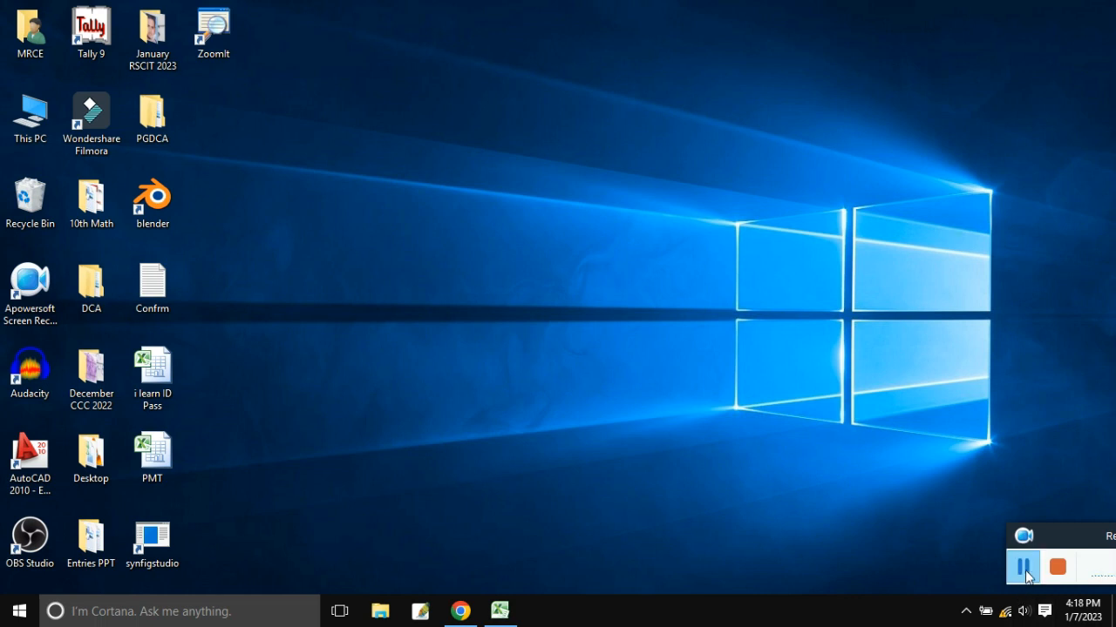
# Switch to the blank Excel workbook and enter the title "Maharishi Computer Education" in cell A1.
pyautogui.click(500, 613)
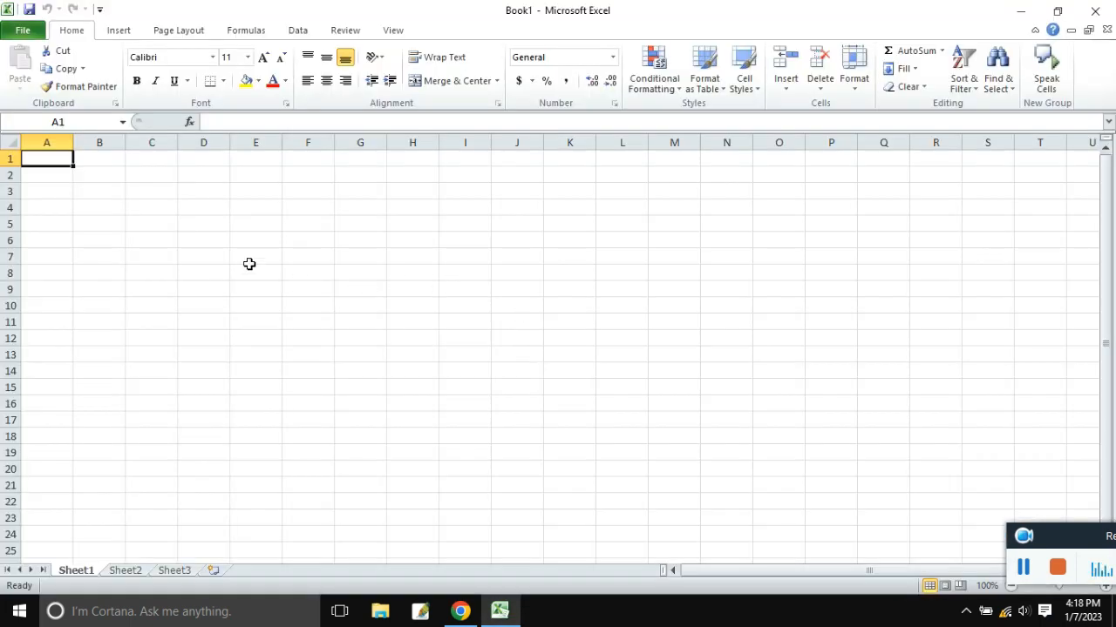
pyautogui.keyDown('ctrl'); pyautogui.scroll(2, 133, 214); pyautogui.keyUp('ctrl')
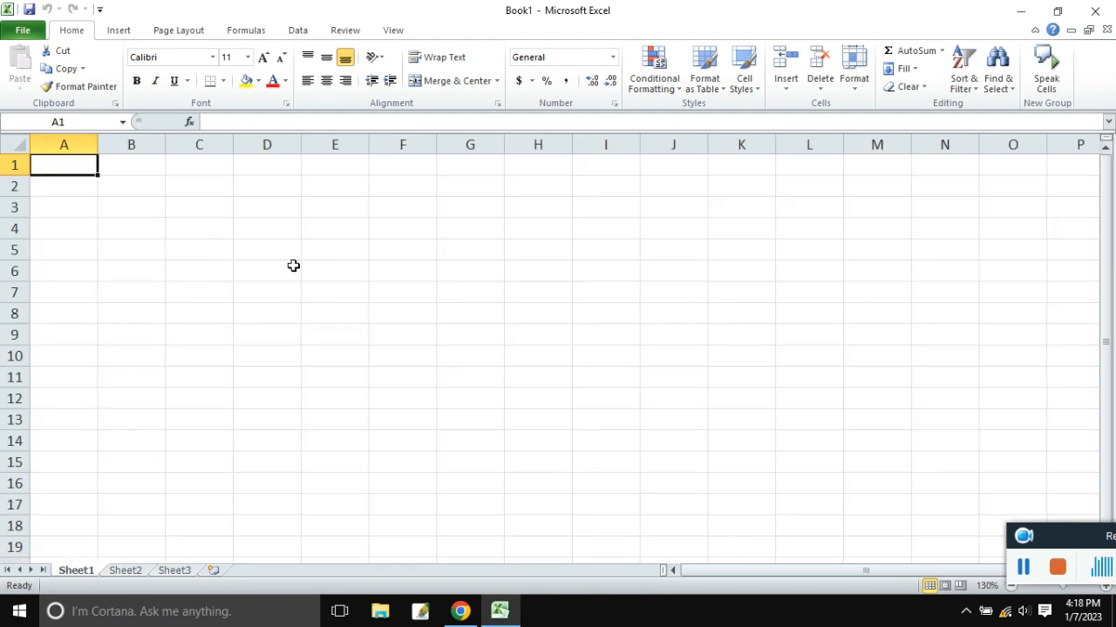
pyautogui.click(352, 253)
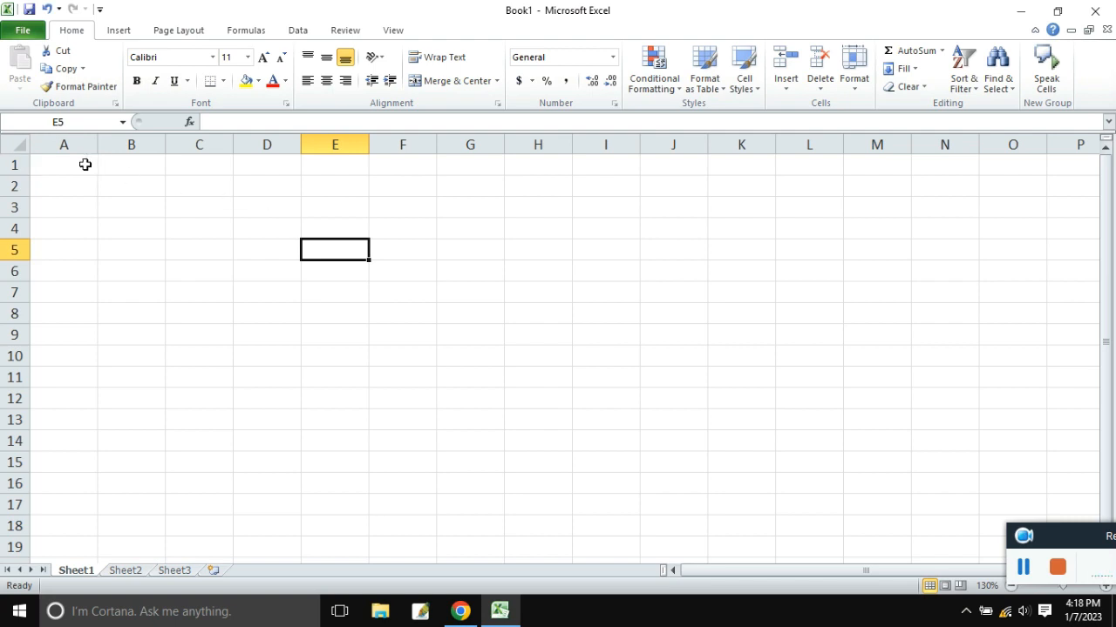
pyautogui.moveTo(79, 166); pyautogui.dragTo(688, 175)
pyautogui.click(606, 229)
pyautogui.click(77, 166)
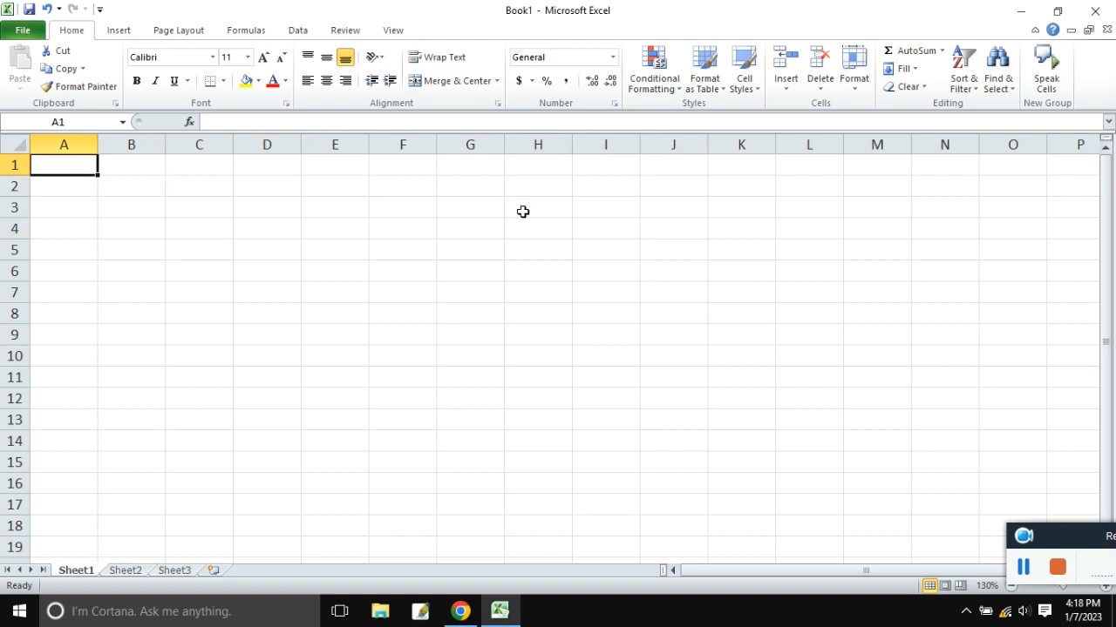
pyautogui.write('M')
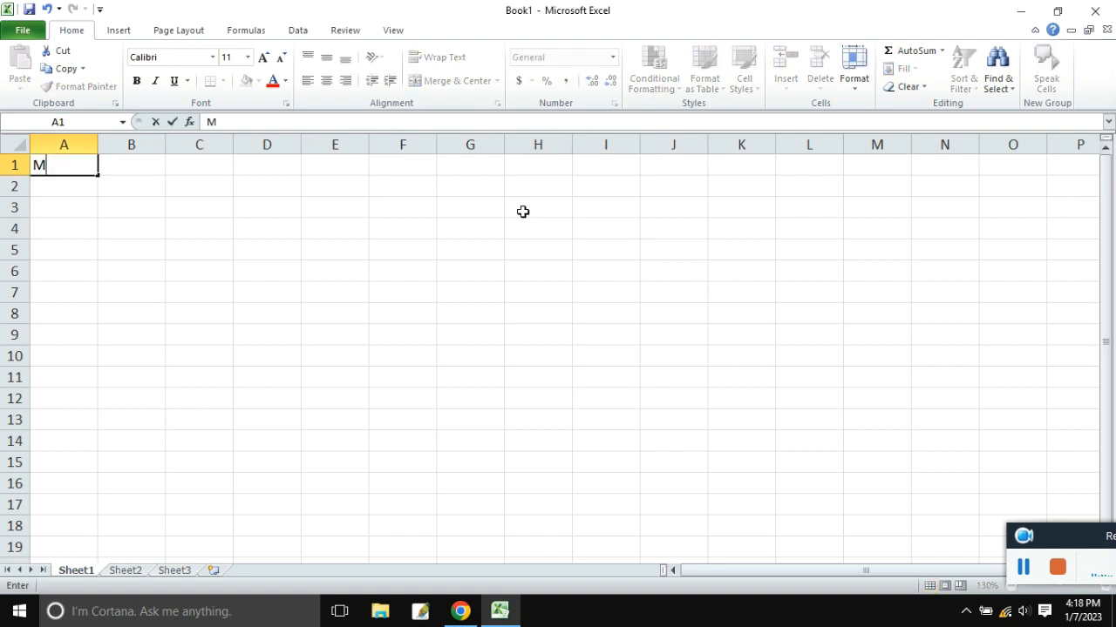
pyautogui.write('aharishi Computer Education')
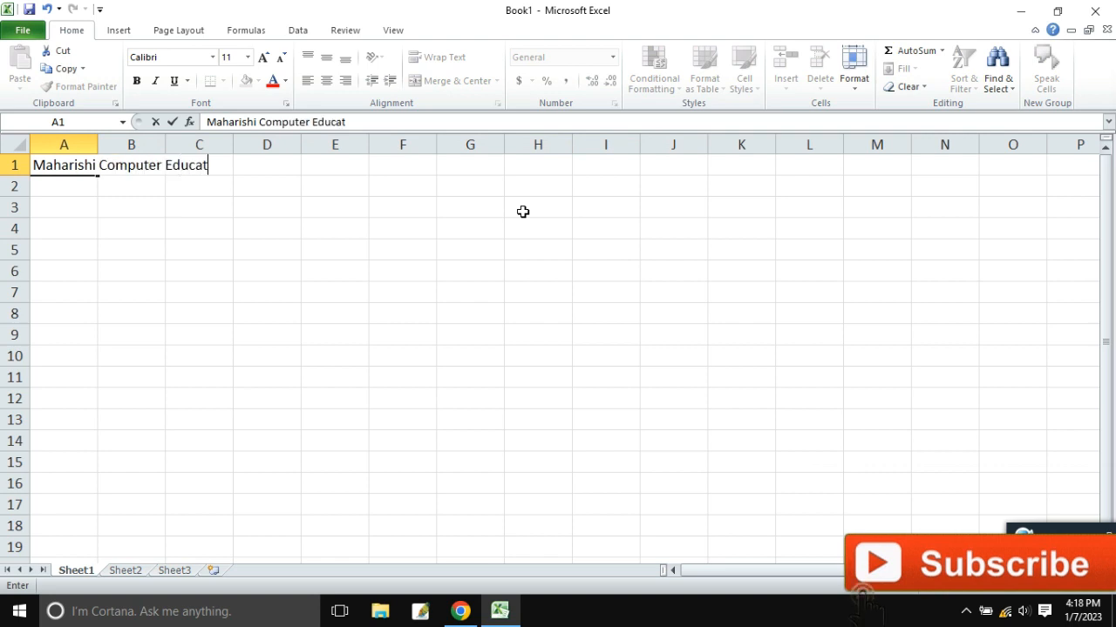
pyautogui.press('Return')
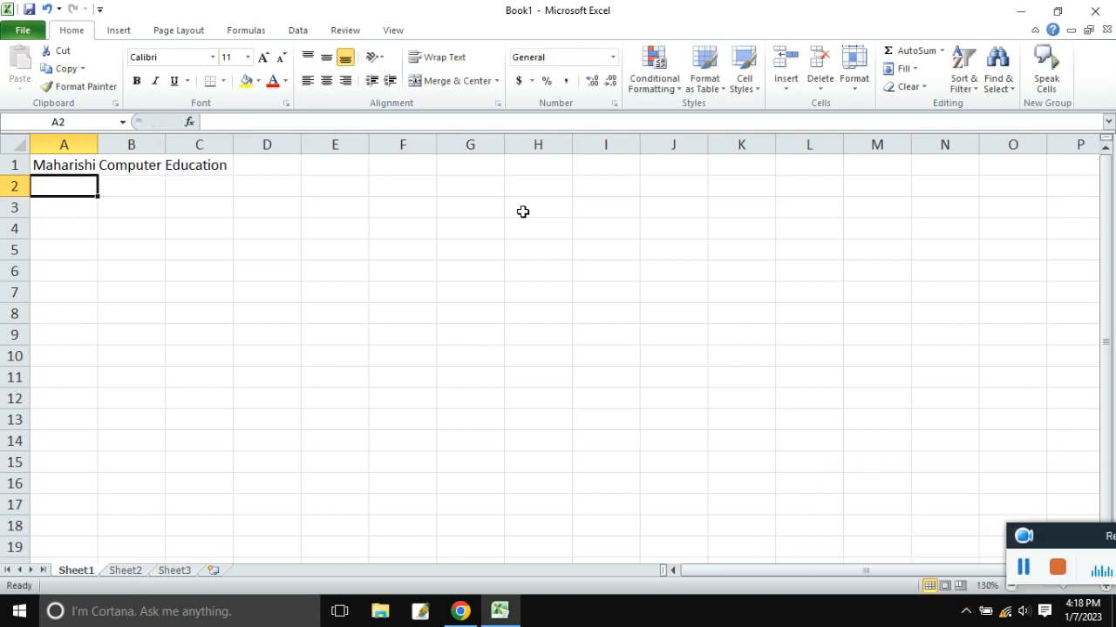
# Enter the subtitle "Attendance Sheet" in cell A2.
pyautogui.write('Attenda')
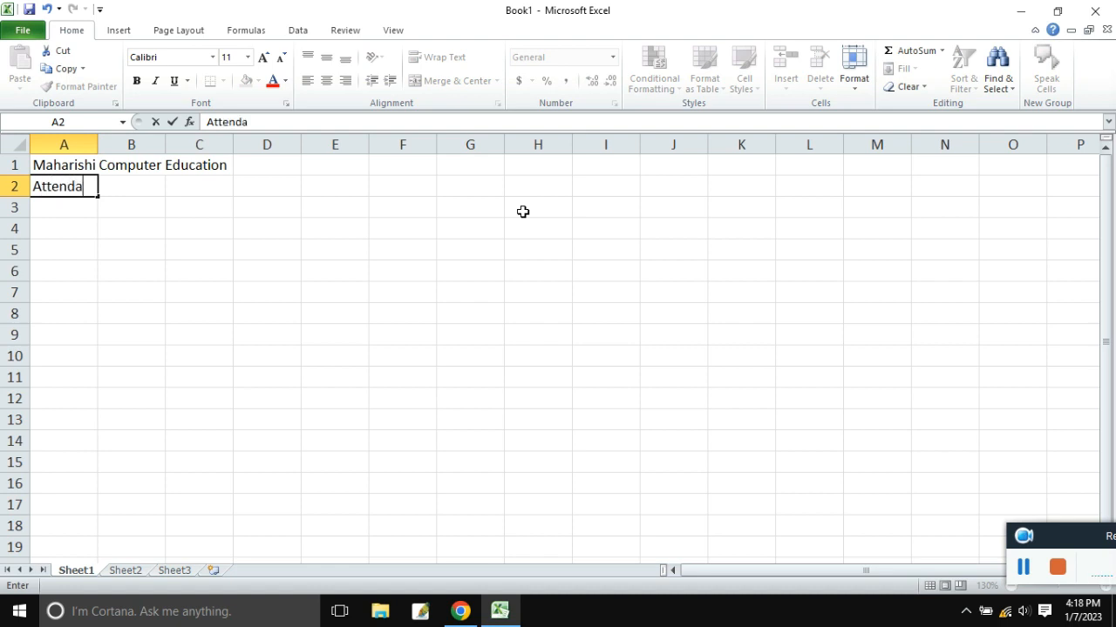
pyautogui.write('nce Sheet')
pyautogui.press('Return')
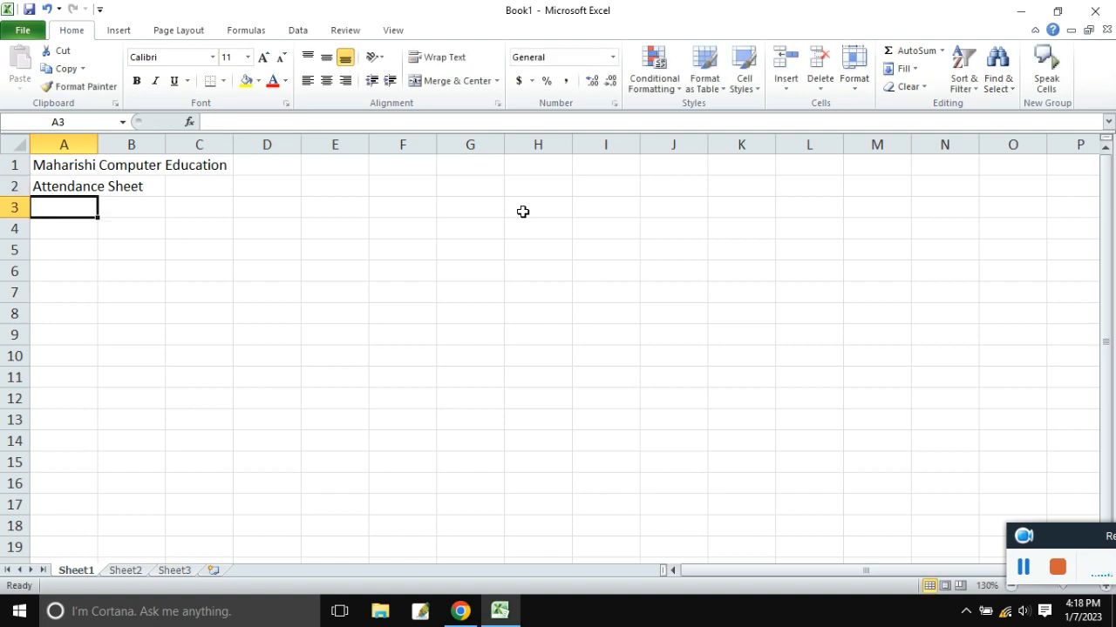
# Label cell A3 "Month", widen column B, and enter January 2023 in B3.
pyautogui.write('Month')
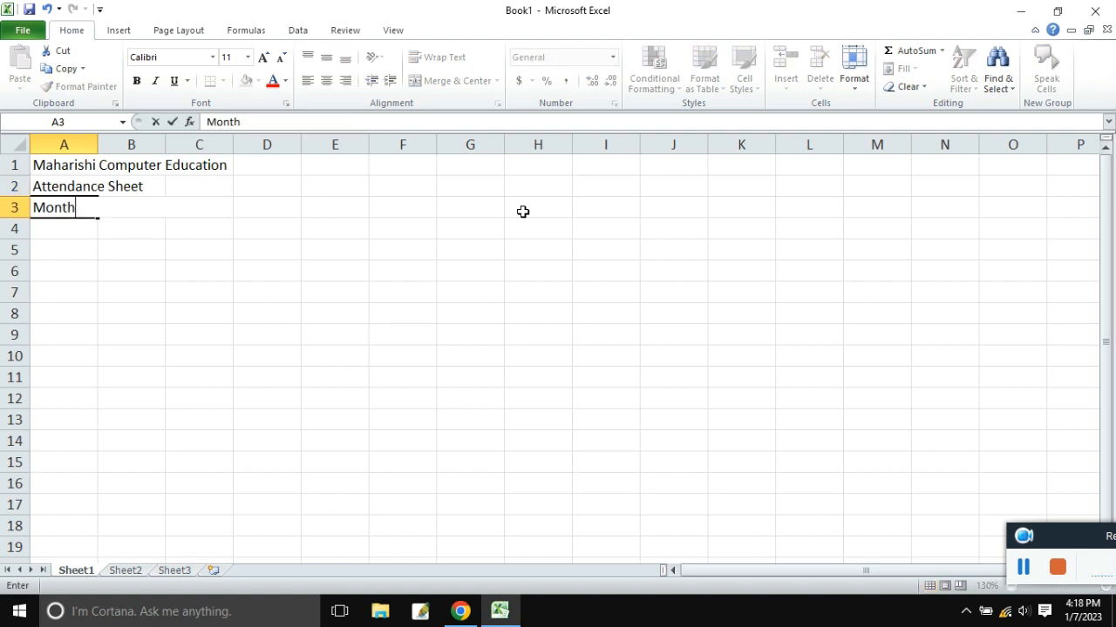
pyautogui.press('Tab')
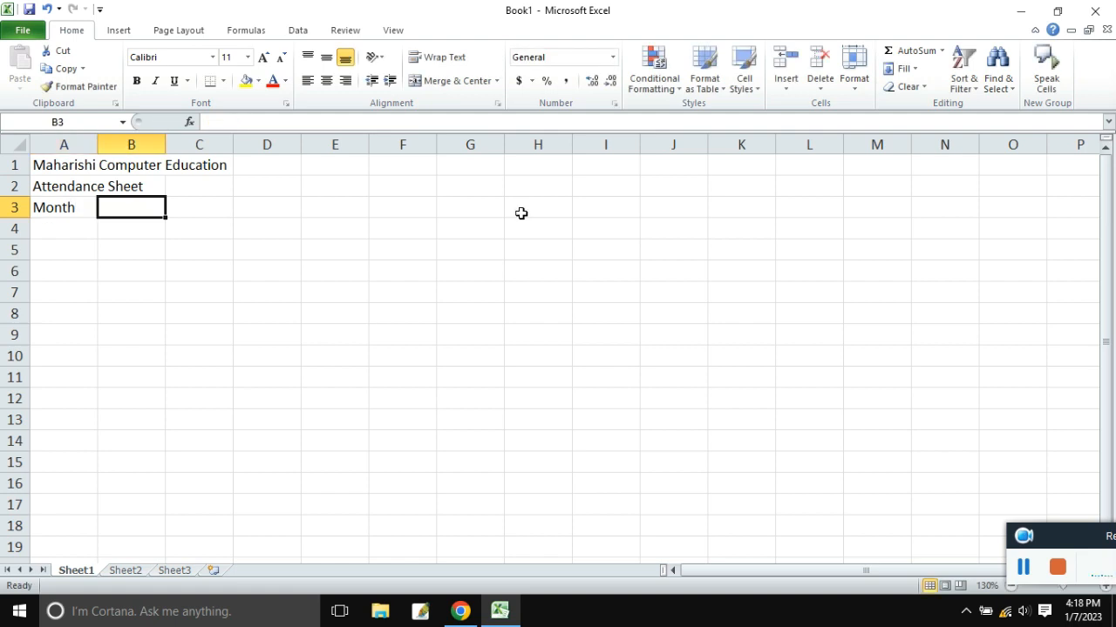
pyautogui.moveTo(163, 146); pyautogui.dragTo(201, 144)
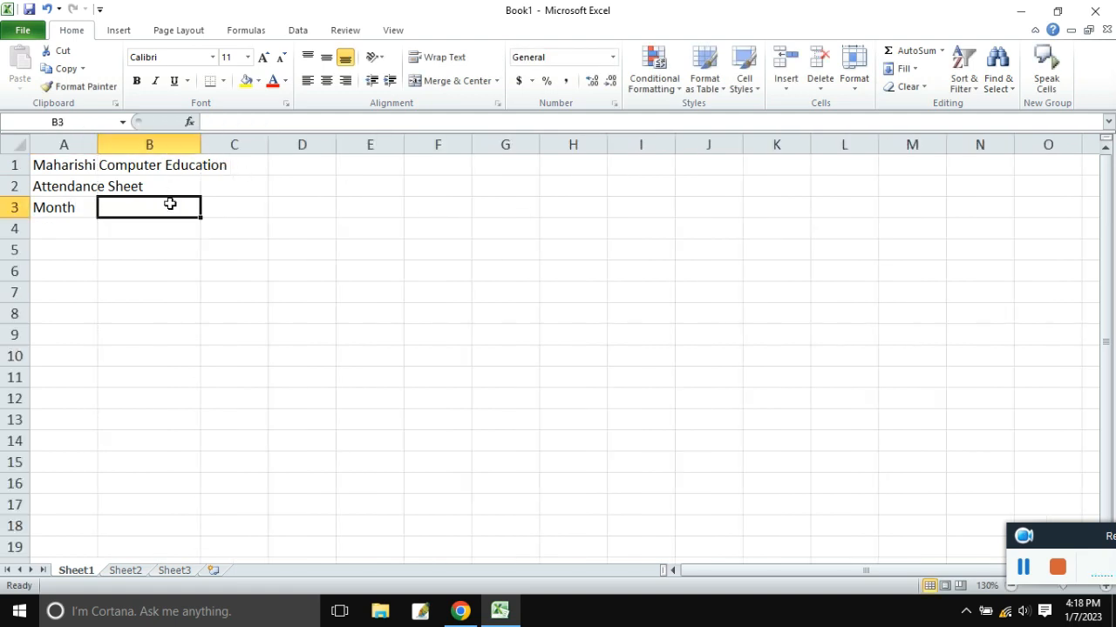
pyautogui.doubleClick(164, 210)
pyautogui.write('Ja')
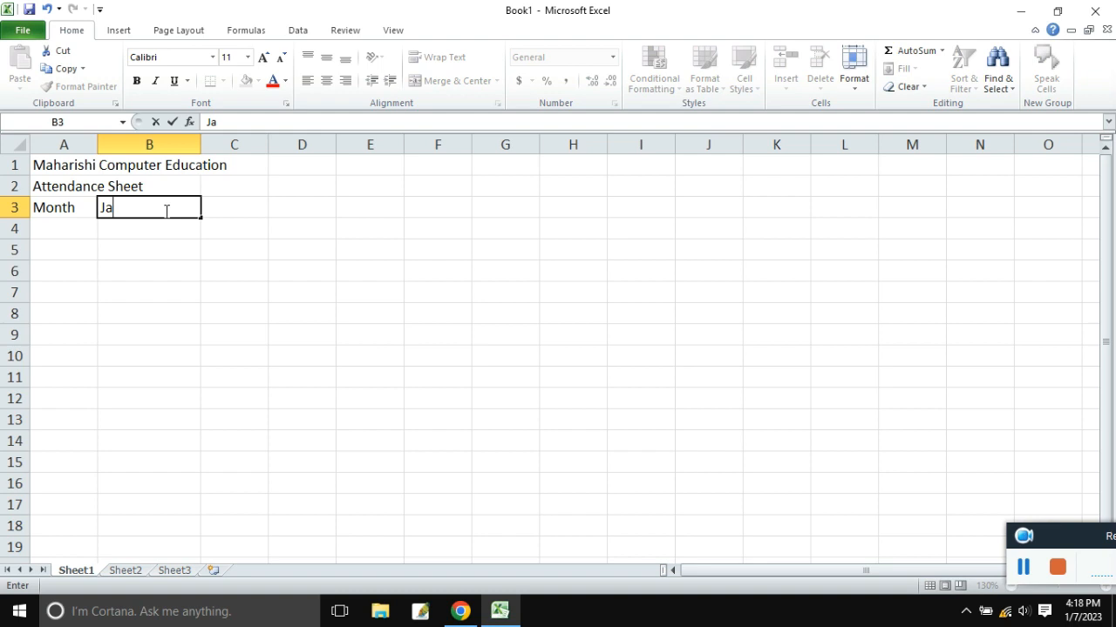
pyautogui.write('nuary 2023')
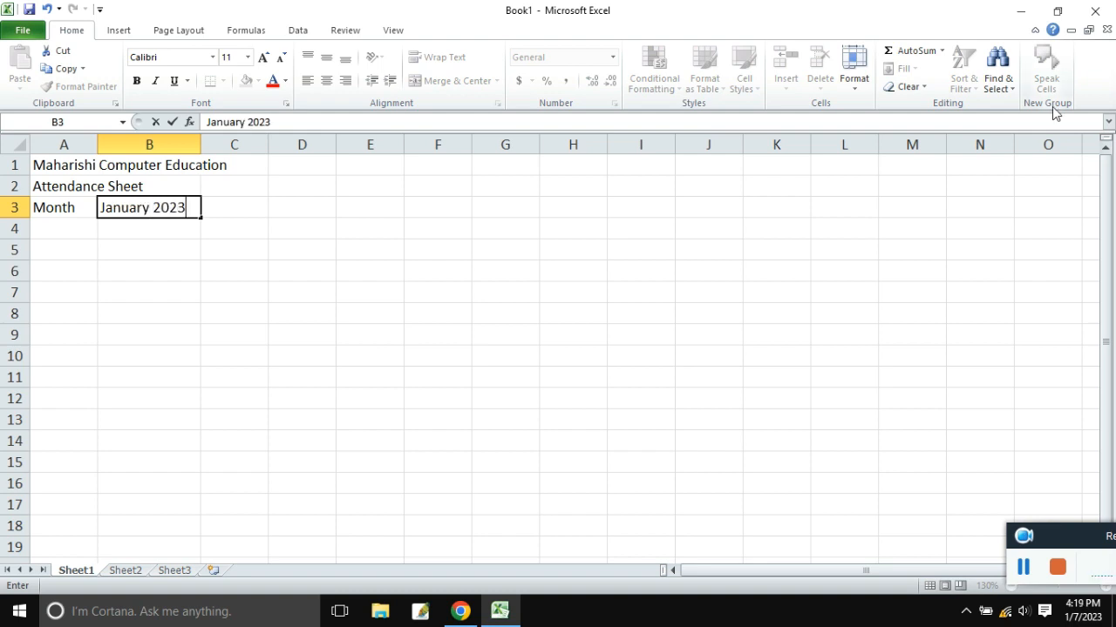
pyautogui.press('Return')
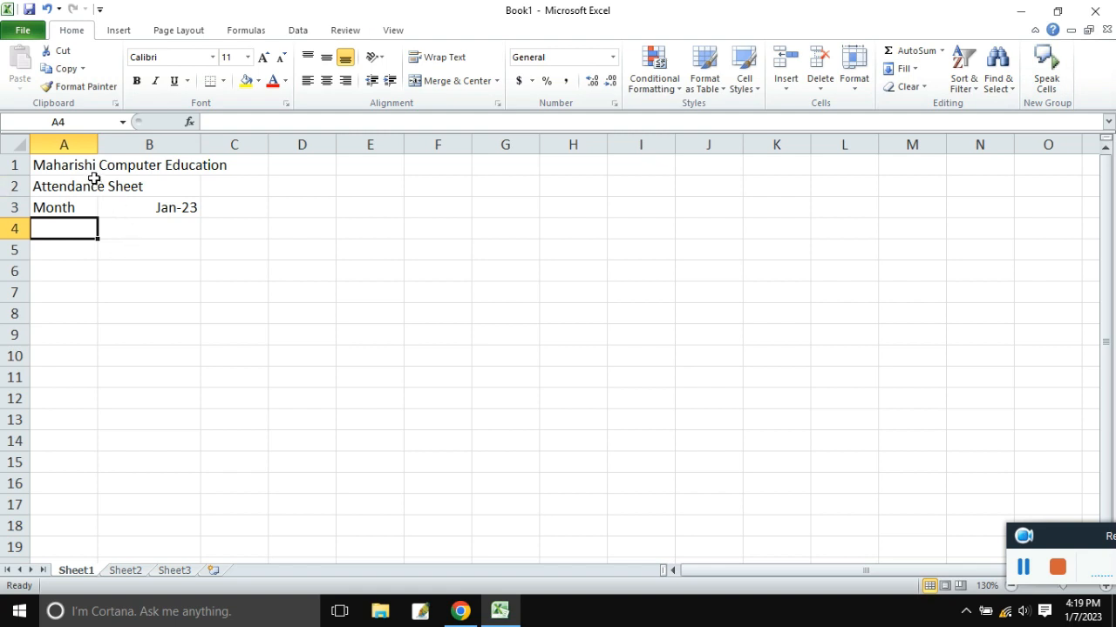
pyautogui.click(188, 224)
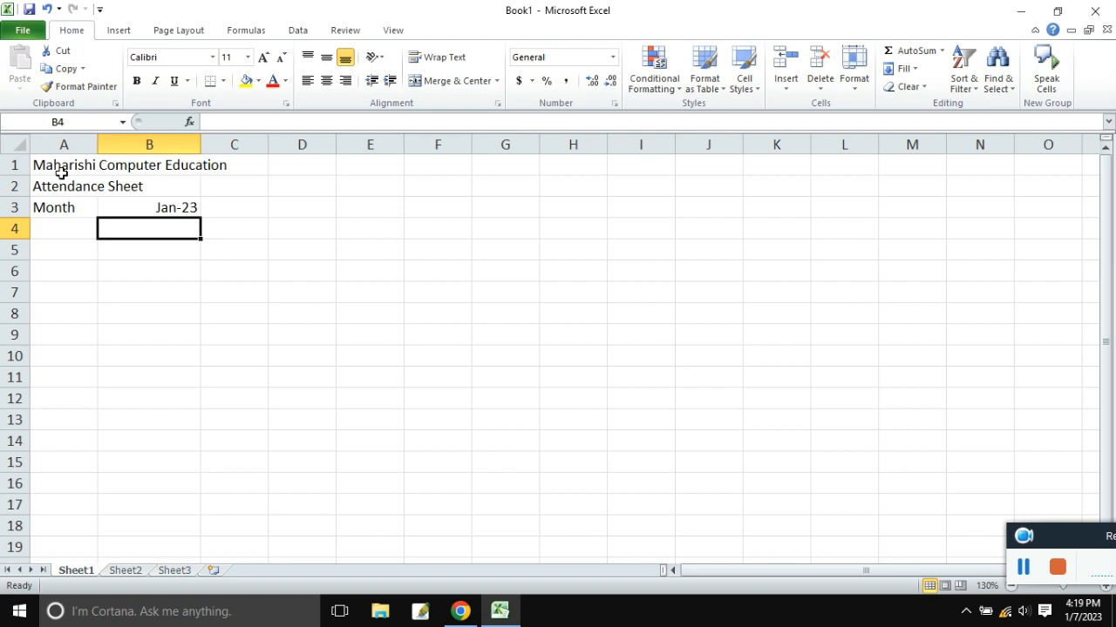
pyautogui.press('Right')
pyautogui.press('Right')
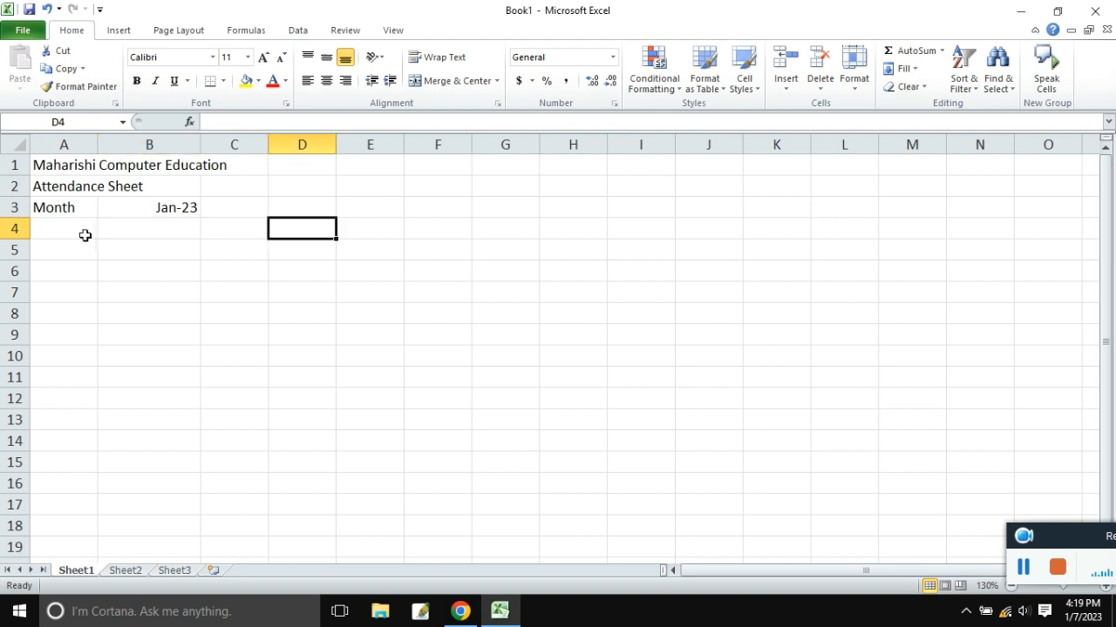
pyautogui.click(129, 231)
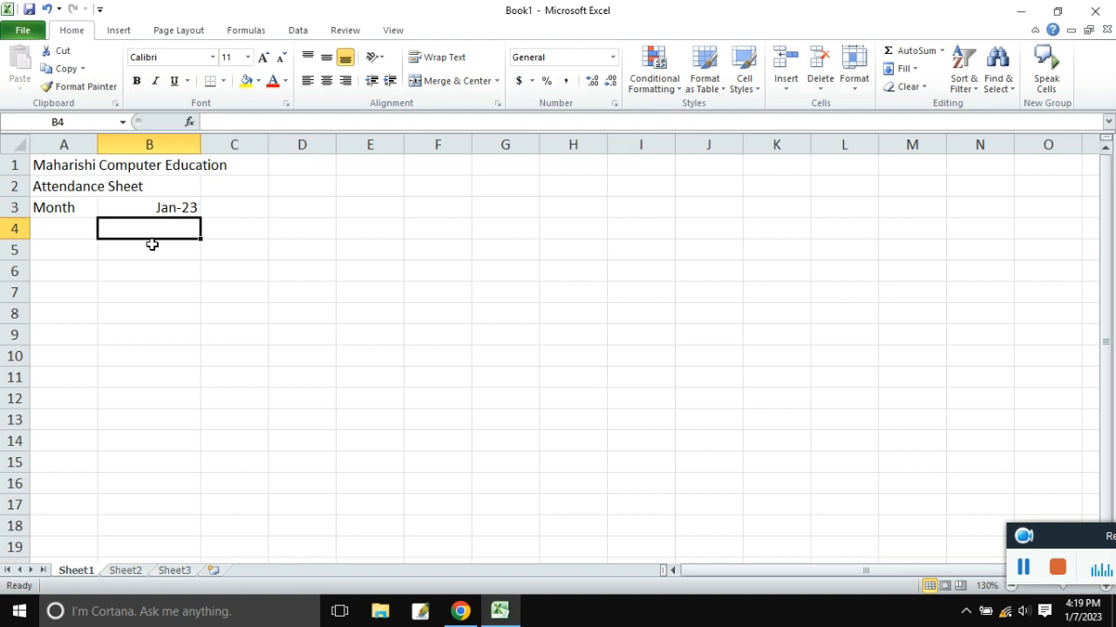
pyautogui.click(777, 420)
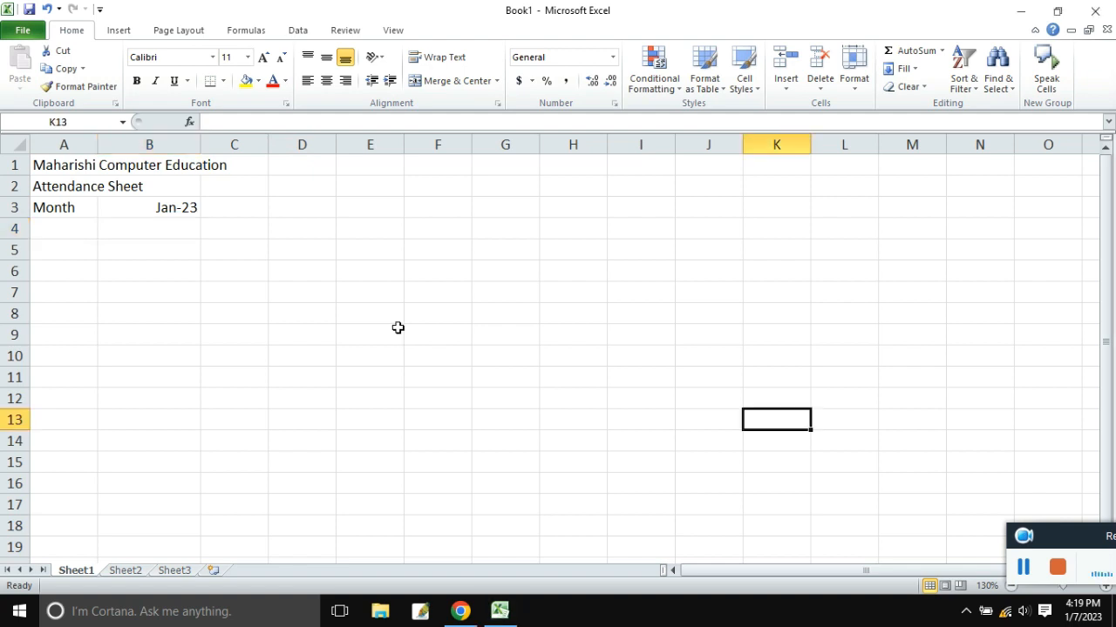
pyautogui.click(74, 235)
pyautogui.click(65, 252)
pyautogui.click(77, 229)
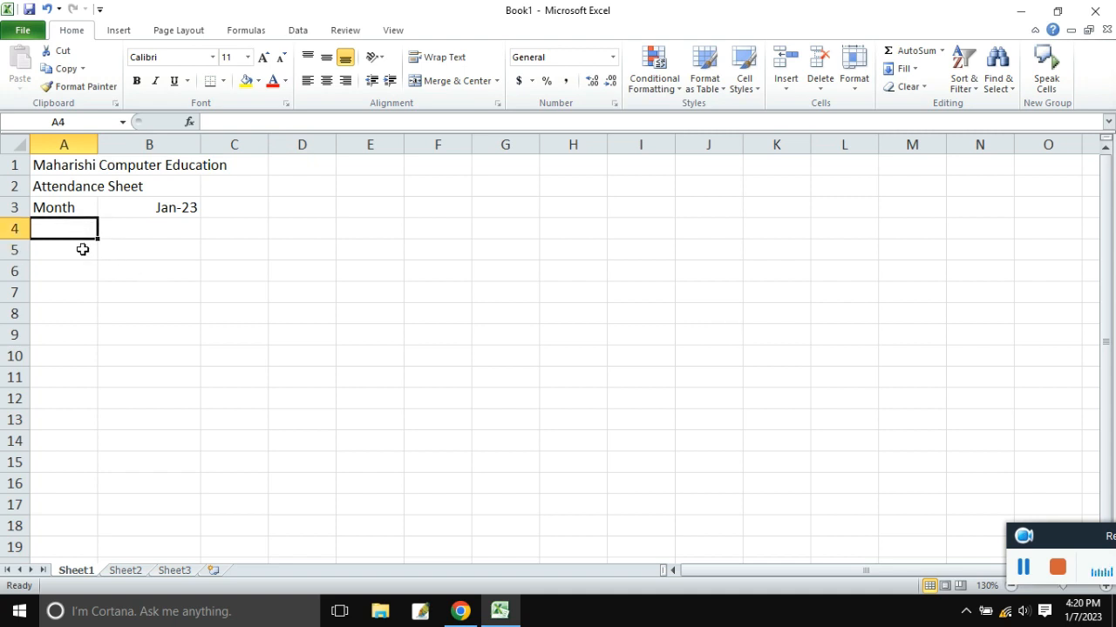
# Enter the date-range labels "From" in cell A5 and "To" in cell D5.
pyautogui.click(79, 251)
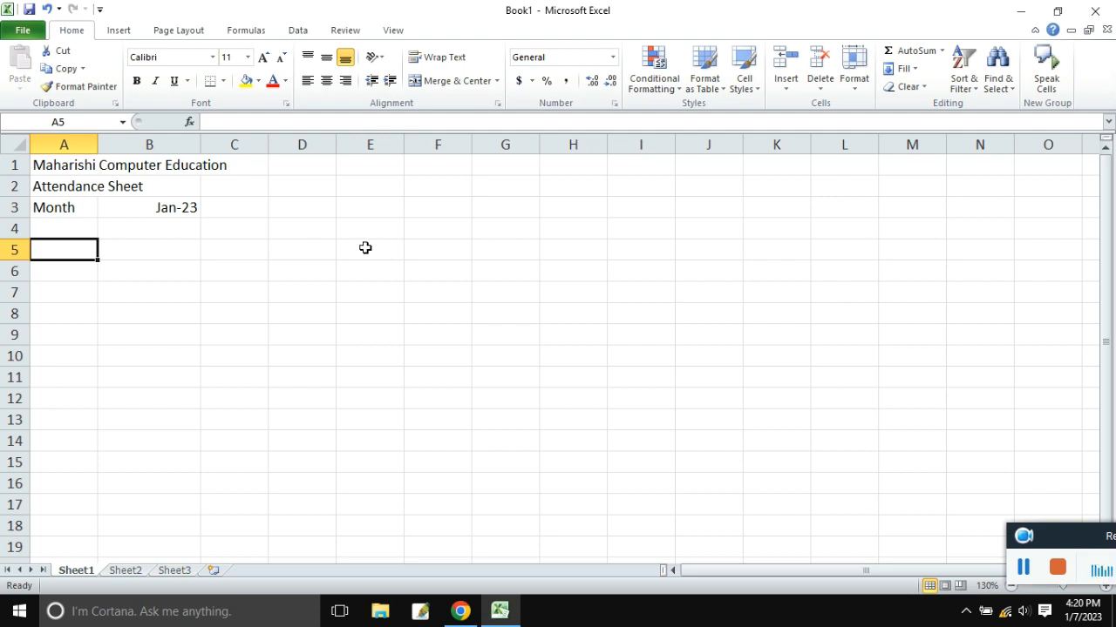
pyautogui.write('From')
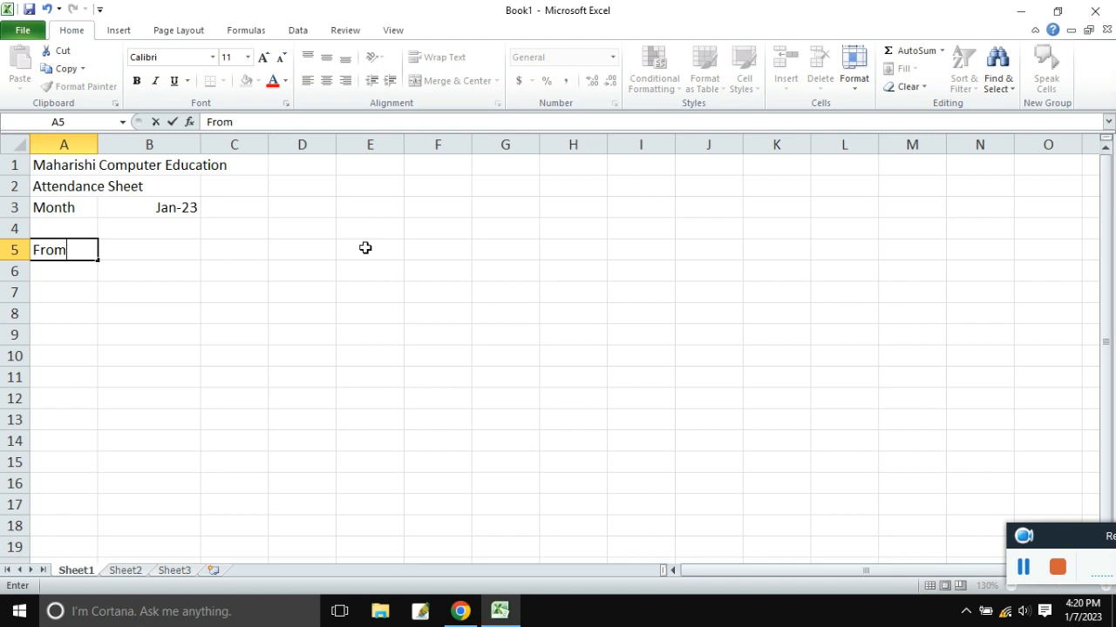
pyautogui.press('Tab')
pyautogui.press('Tab')
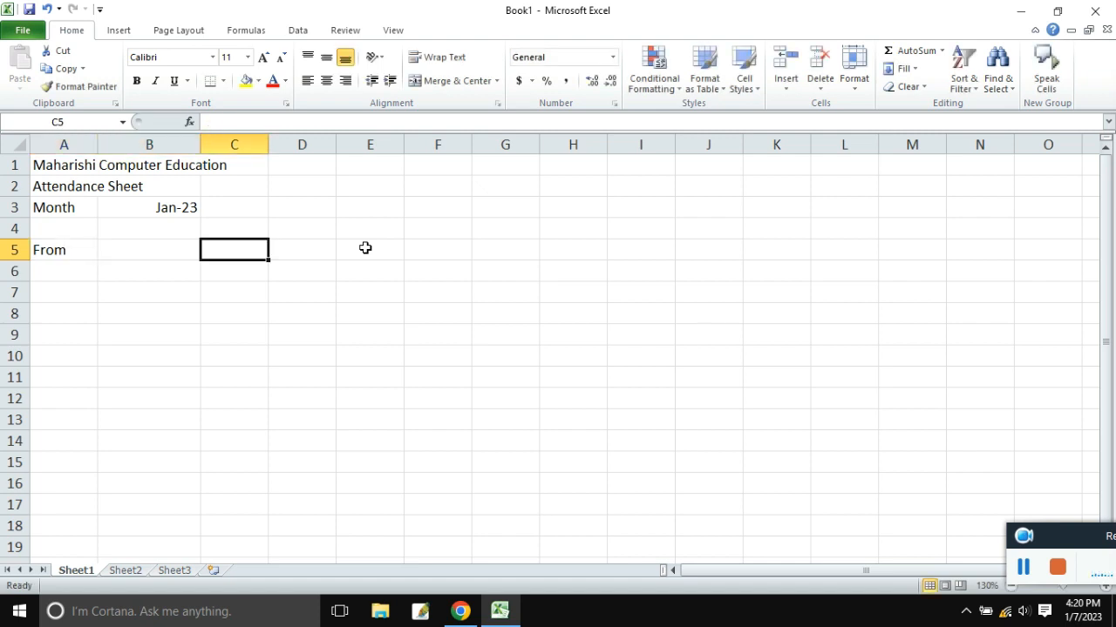
pyautogui.press('Tab')
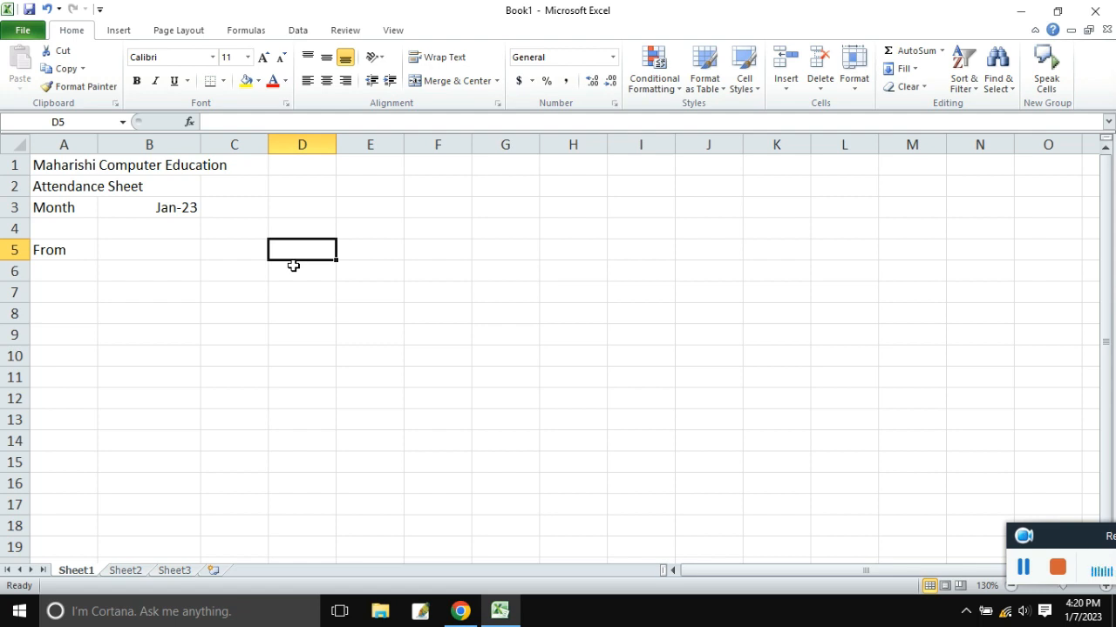
pyautogui.write('To')
pyautogui.press('Tab')
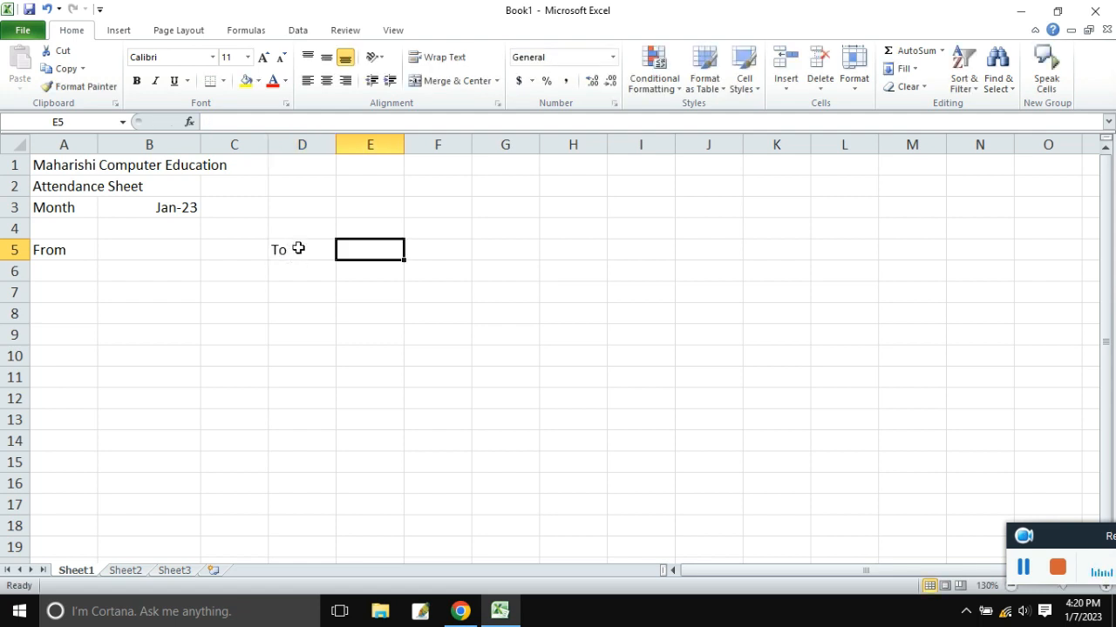
# Widen column E for the end date and narrow label columns D and A.
pyautogui.click(165, 250)
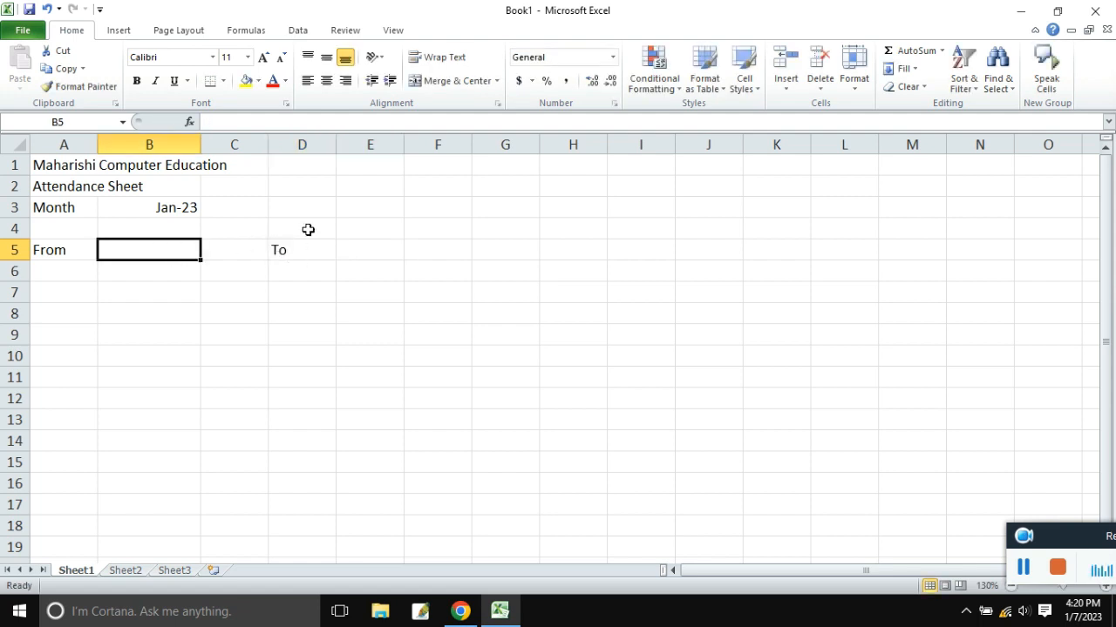
pyautogui.moveTo(404, 145); pyautogui.dragTo(442, 144)
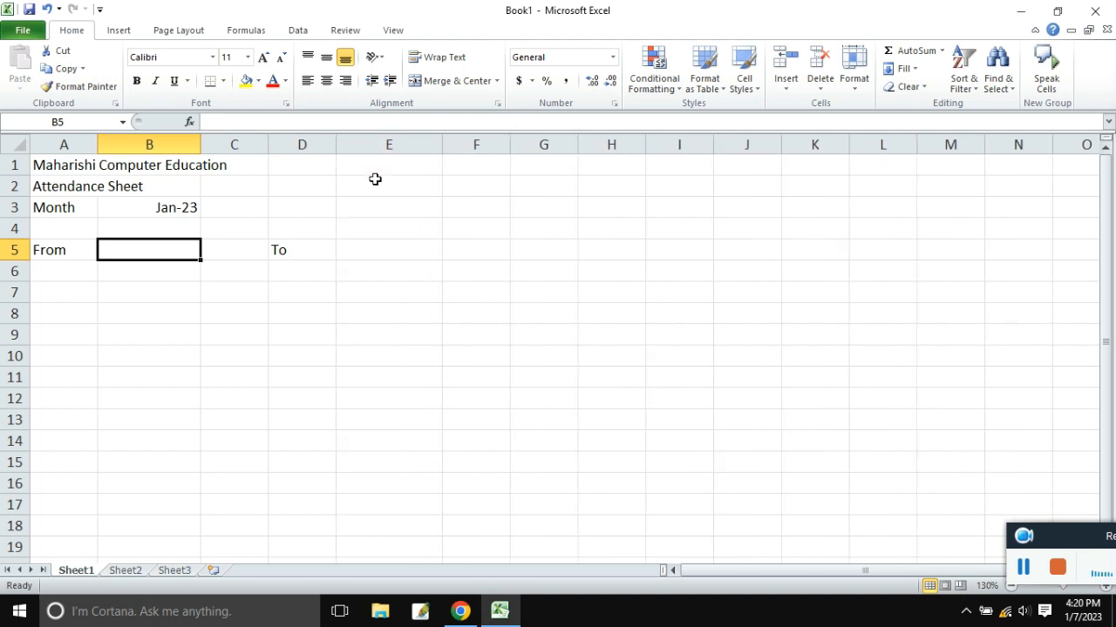
pyautogui.click(357, 251)
pyautogui.moveTo(340, 148); pyautogui.dragTo(306, 148)
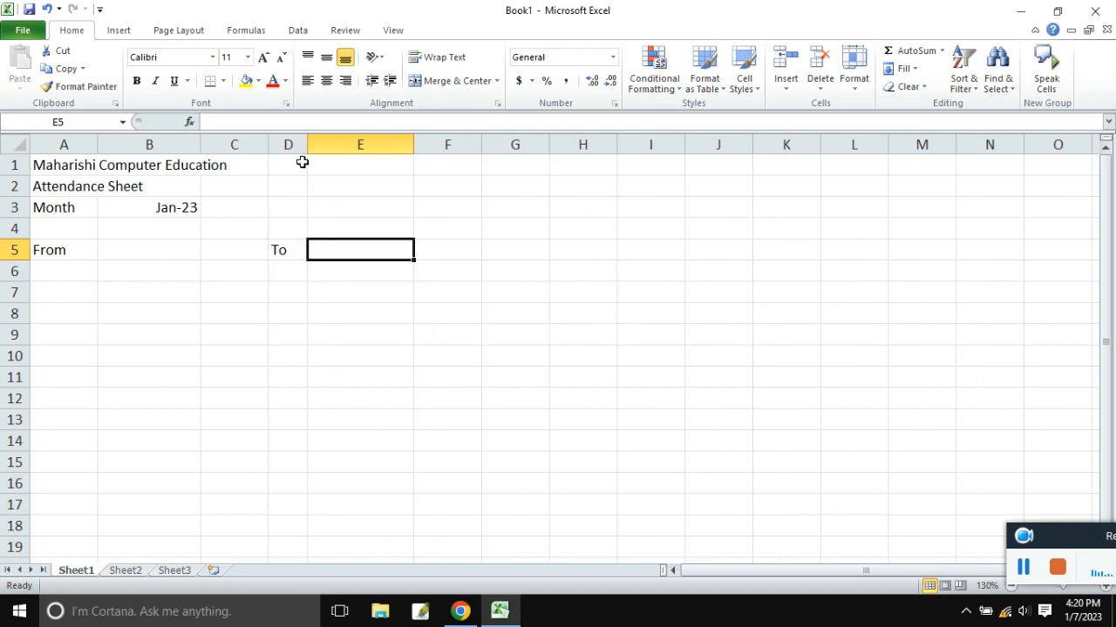
pyautogui.moveTo(99, 145); pyautogui.dragTo(80, 145)
pyautogui.click(282, 265)
# Make the "From" and "To" labels in row 5 bold.
pyautogui.click(66, 251)
pyautogui.click(136, 81)
pyautogui.click(262, 250)
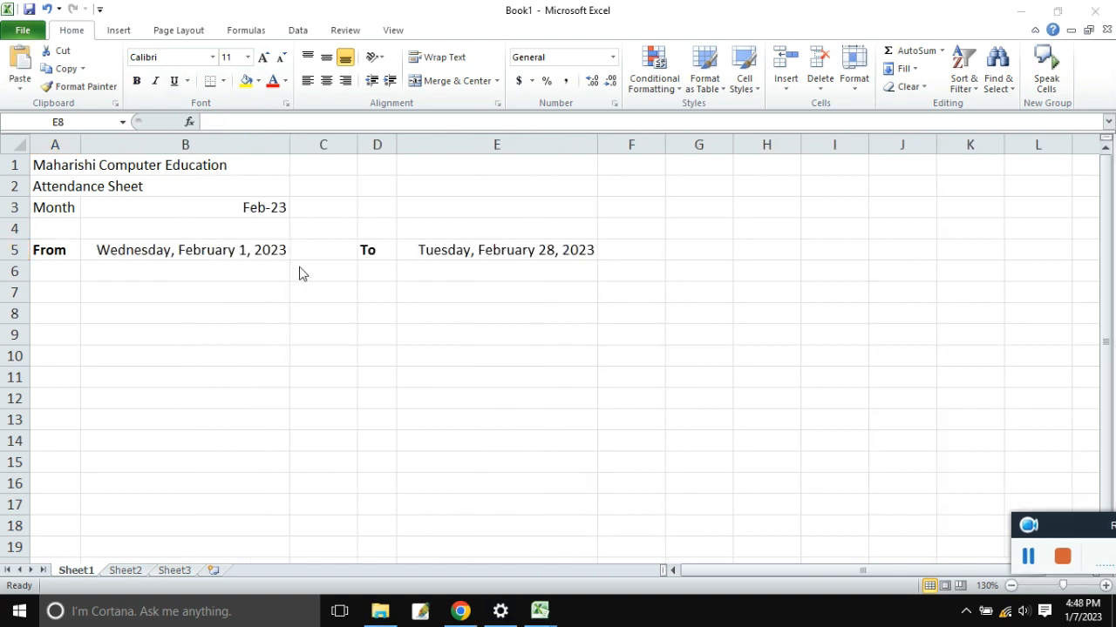
# Clear the start date in B5 and the end date in E5.
pyautogui.click(220, 249)
pyautogui.press('Delete')
pyautogui.click(514, 250)
pyautogui.press('Delete')
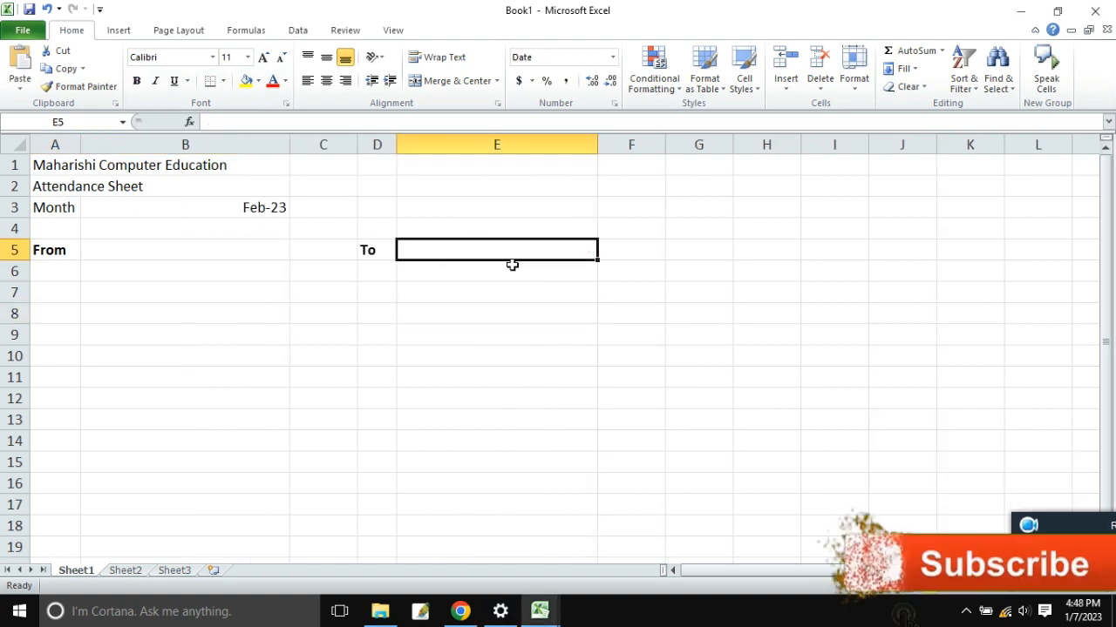
pyautogui.click(501, 288)
# Change the month in cell B3 to January 2022.
pyautogui.click(276, 206)
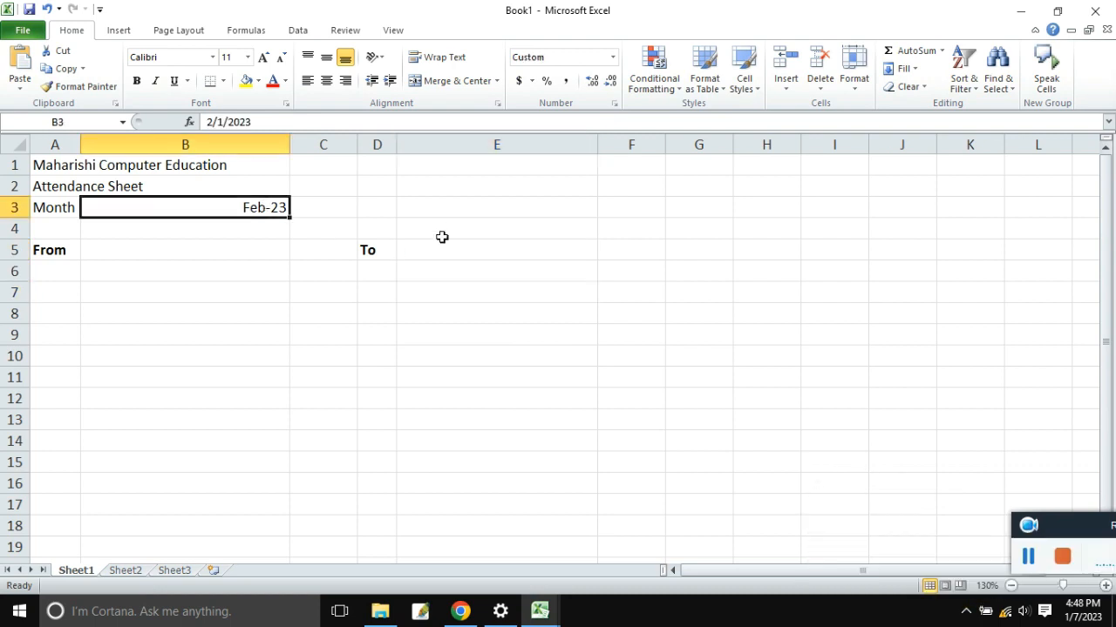
pyautogui.press('BackSpace')
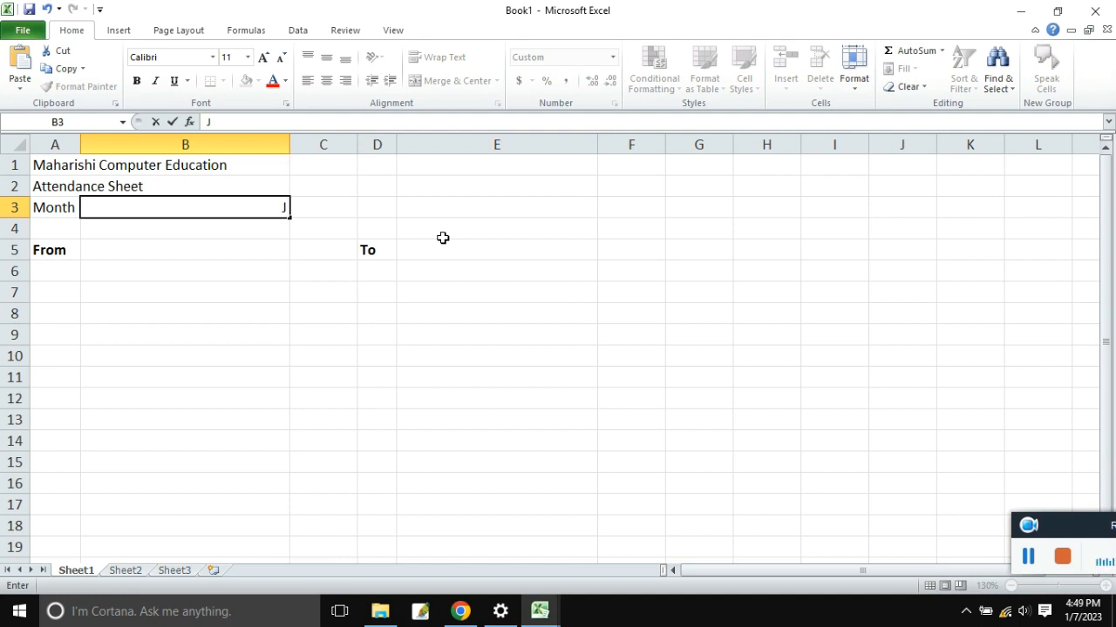
pyautogui.write('nuary')
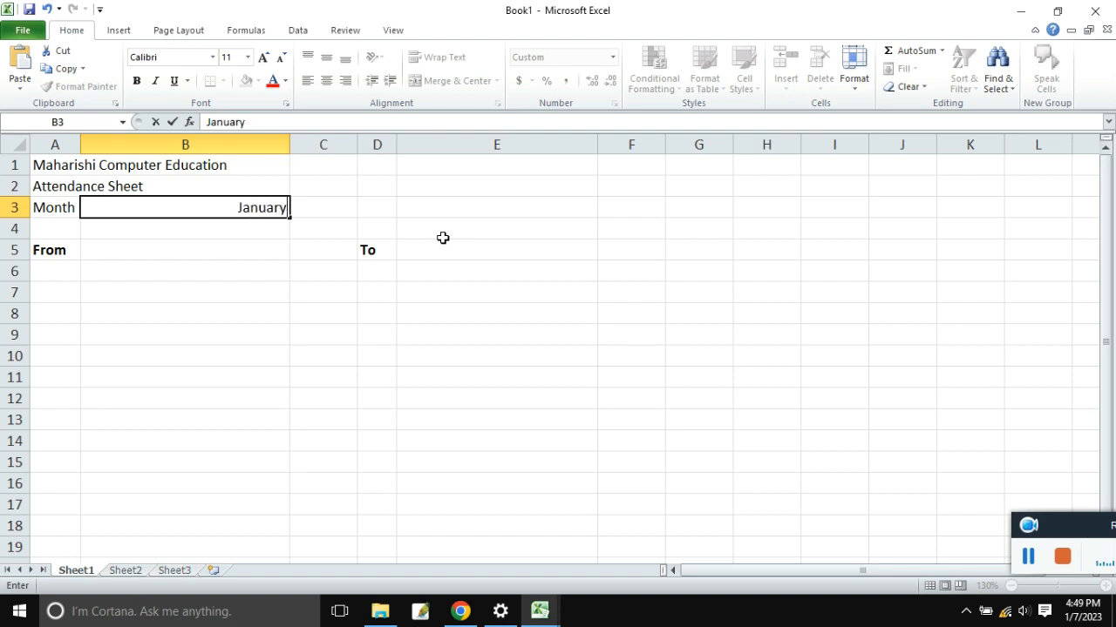
pyautogui.write(' 2022')
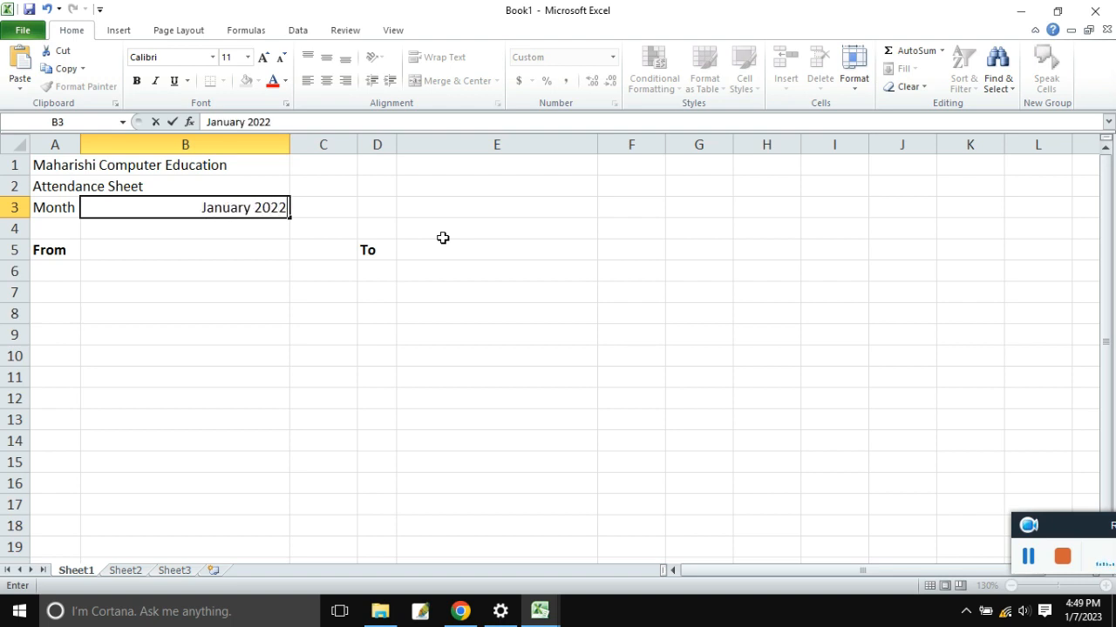
pyautogui.press('Return')
pyautogui.click(257, 208)
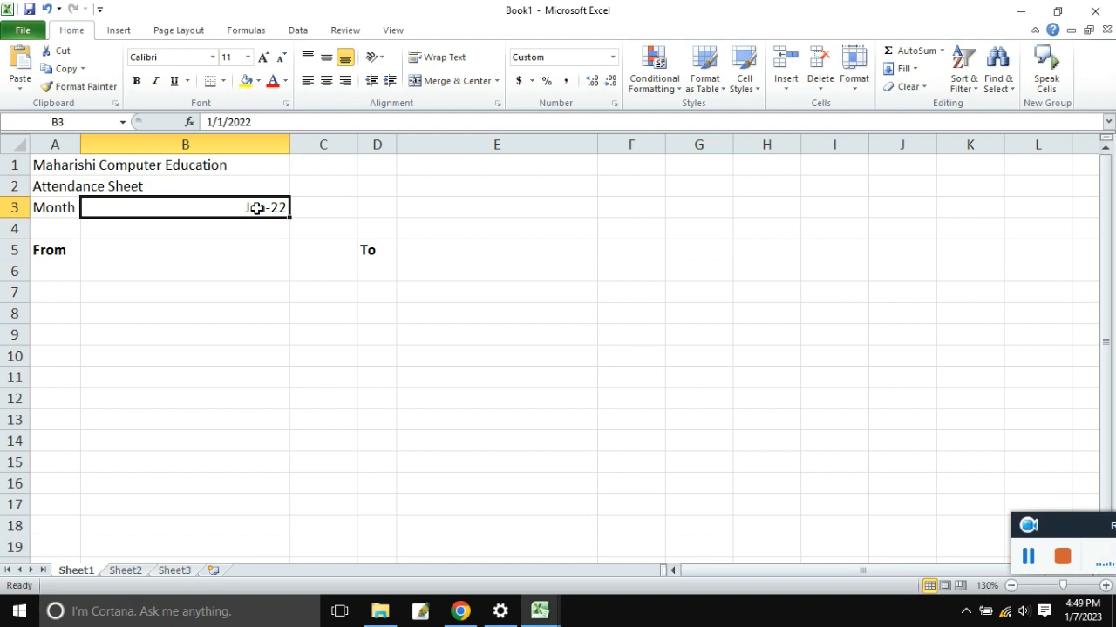
pyautogui.click(228, 251)
pyautogui.click(61, 250)
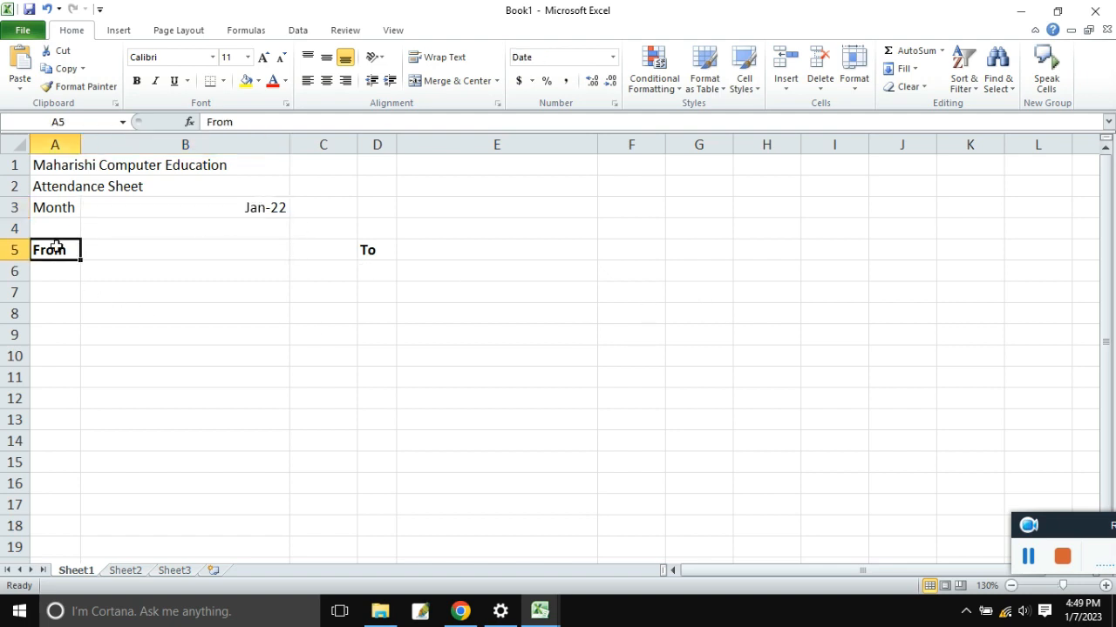
pyautogui.click(121, 252)
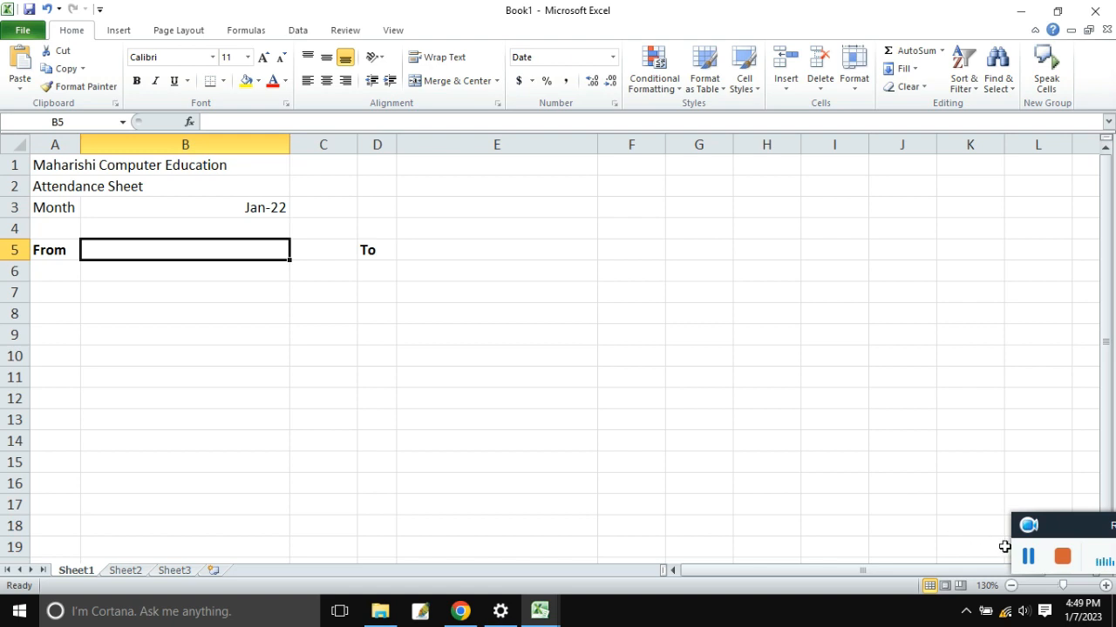
pyautogui.click(1028, 560)
pyautogui.click(177, 250)
pyautogui.click(423, 246)
pyautogui.click(249, 245)
pyautogui.click(434, 249)
pyautogui.click(244, 254)
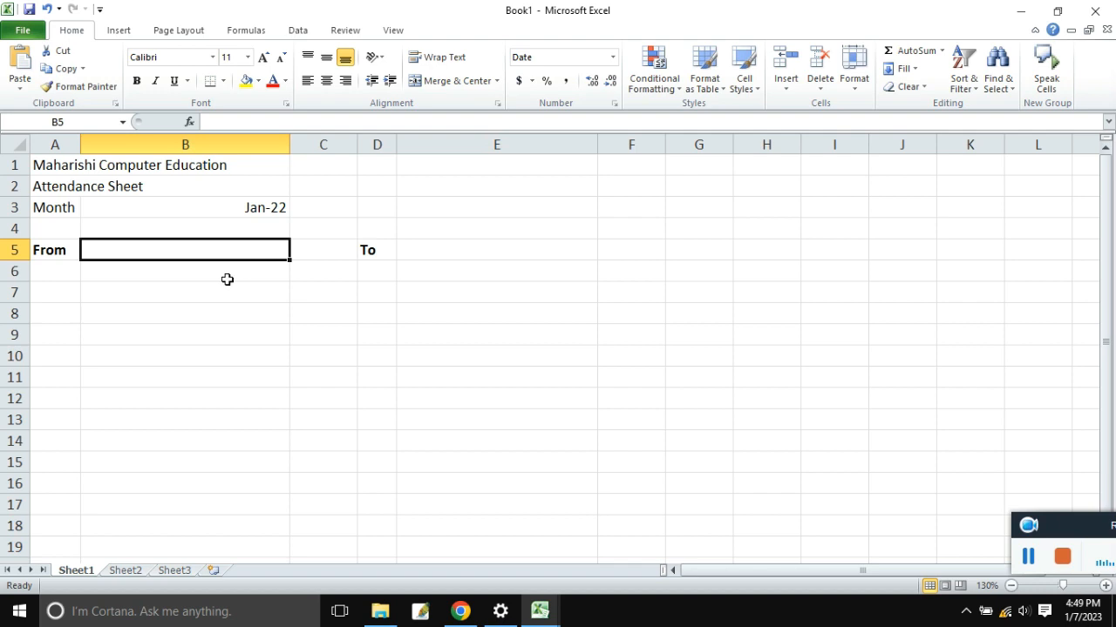
pyautogui.click(428, 254)
pyautogui.click(258, 250)
pyautogui.click(415, 247)
pyautogui.click(259, 253)
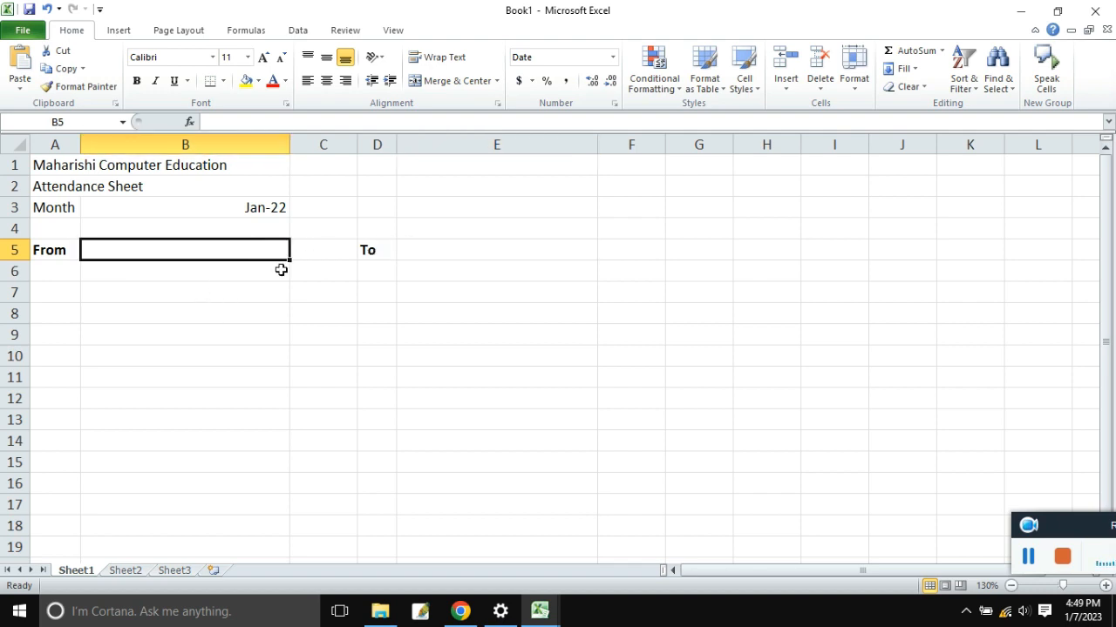
# Enter the table headings "Sr. No." in A8 and "Name" in B8.
pyautogui.click(124, 328)
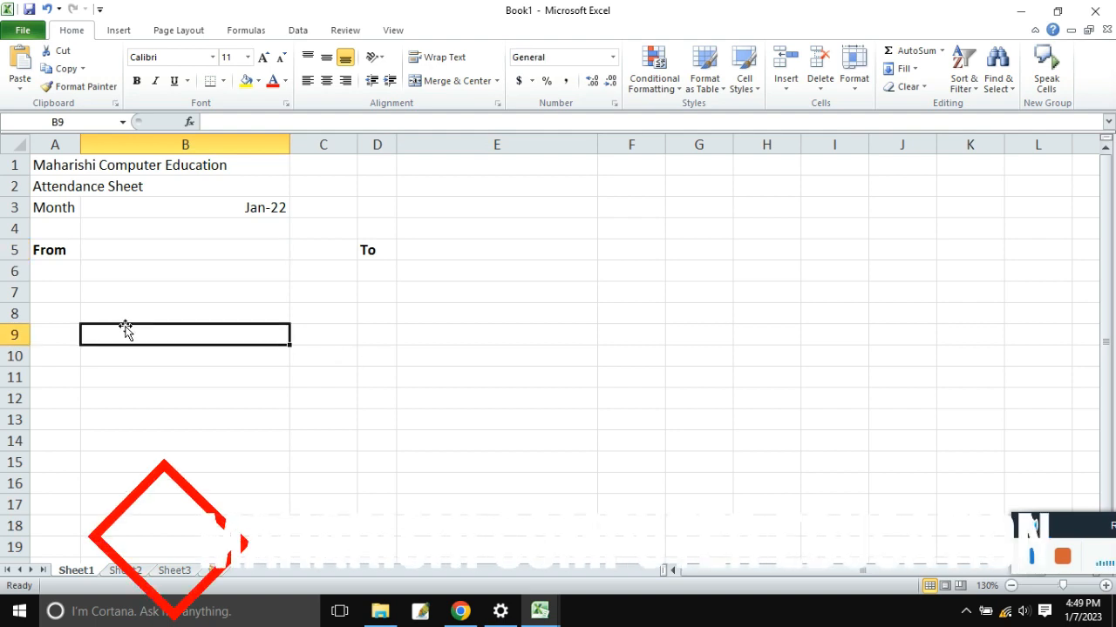
pyautogui.click(64, 313)
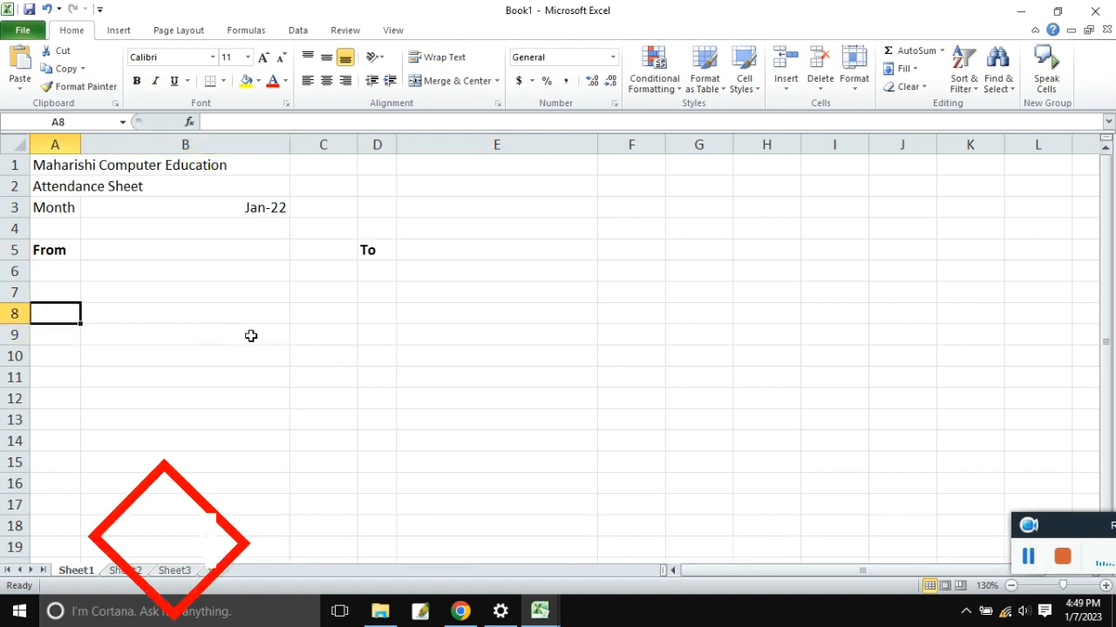
pyautogui.write('Sr. No.')
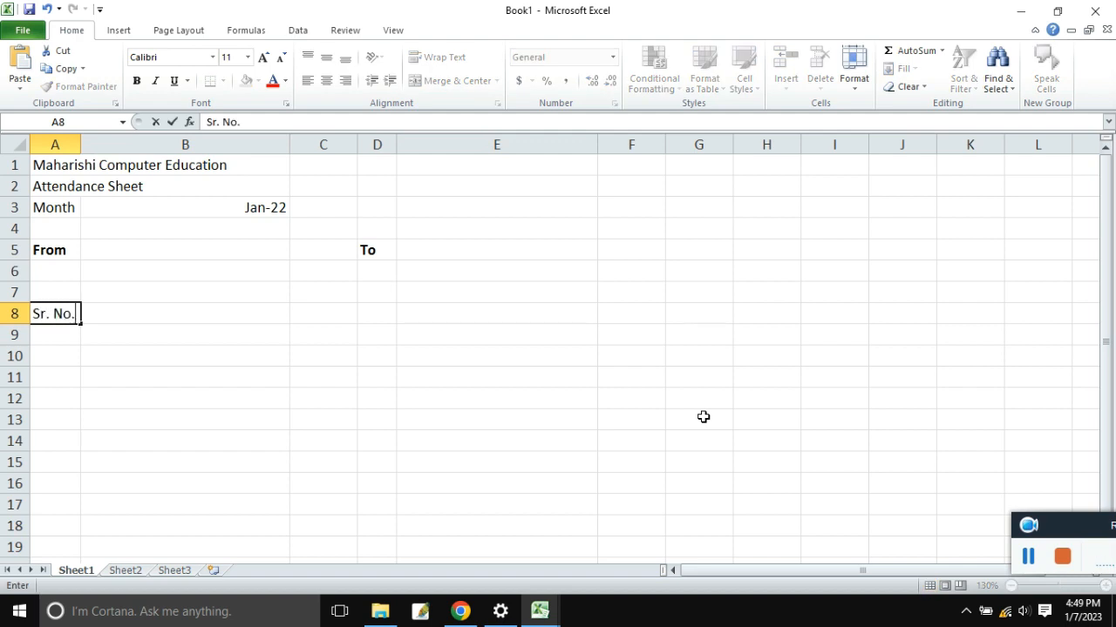
pyautogui.press('Tab')
pyautogui.write('Nam')
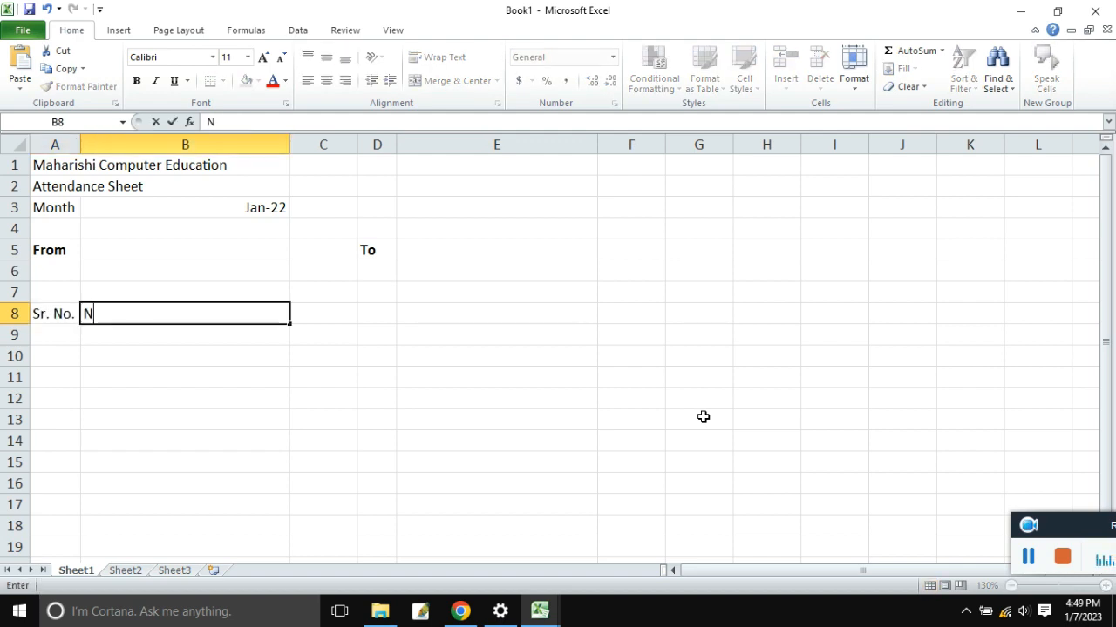
pyautogui.press('Tab')
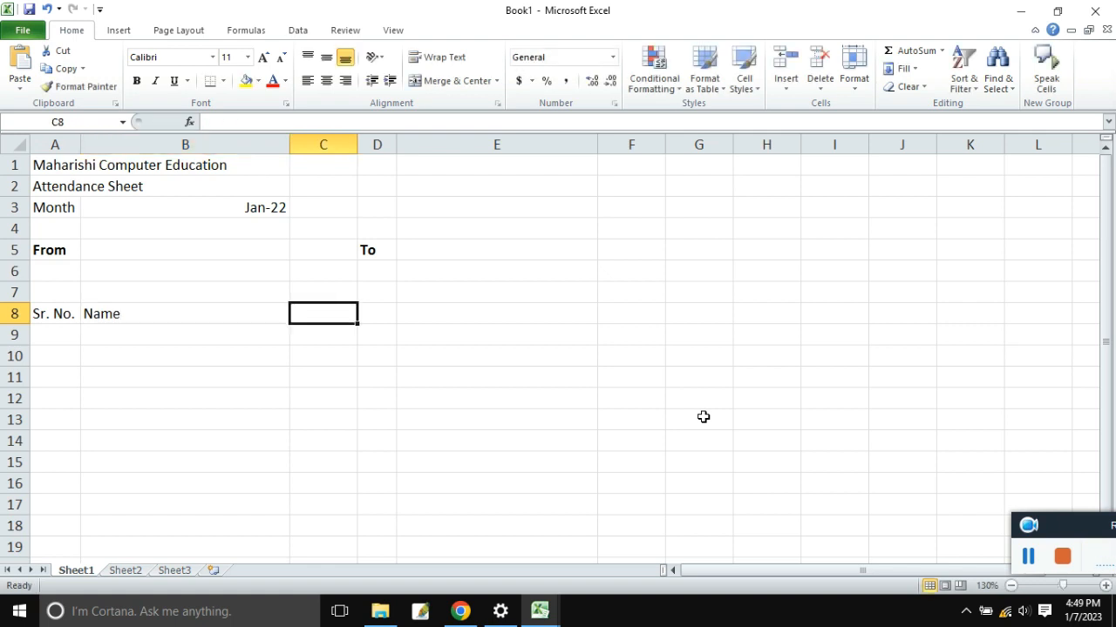
# Narrow column B to suit the Name heading and slightly widen columns C and D.
pyautogui.moveTo(288, 145); pyautogui.dragTo(204, 167)
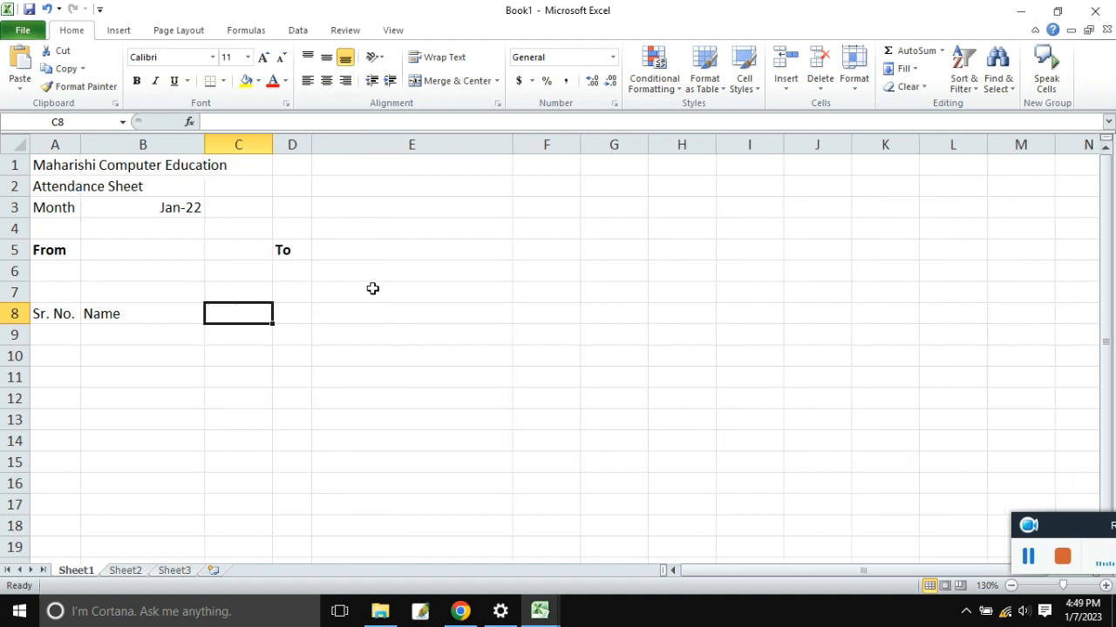
pyautogui.moveTo(271, 150); pyautogui.dragTo(323, 146)
pyautogui.click(288, 319)
pyautogui.click(263, 310)
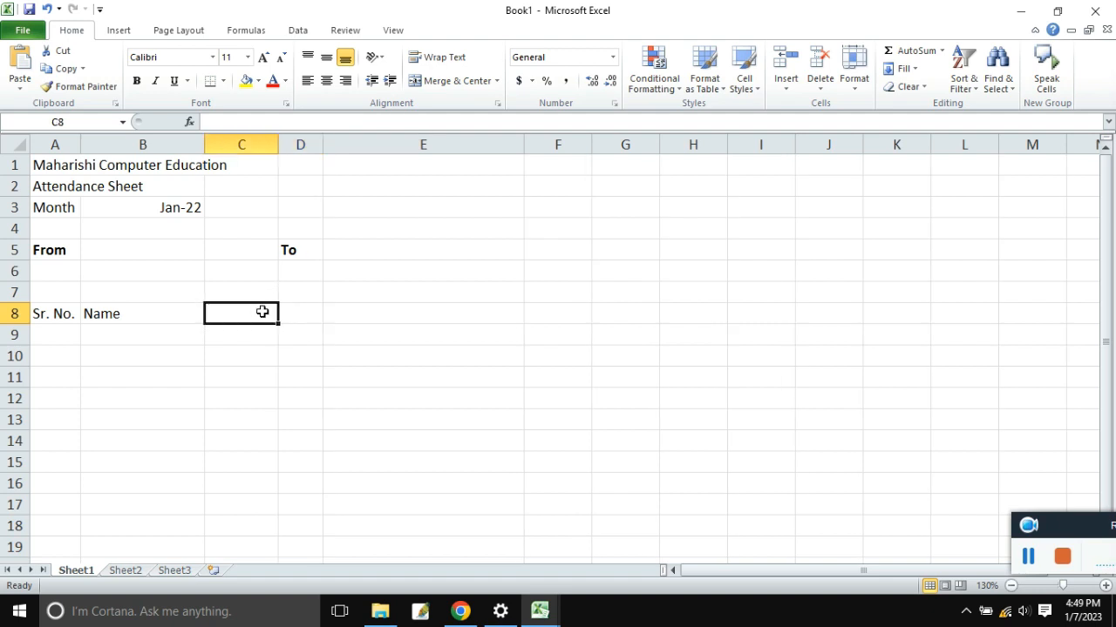
pyautogui.click(294, 314)
pyautogui.click(233, 315)
pyautogui.click(296, 315)
pyautogui.click(218, 316)
pyautogui.click(136, 310)
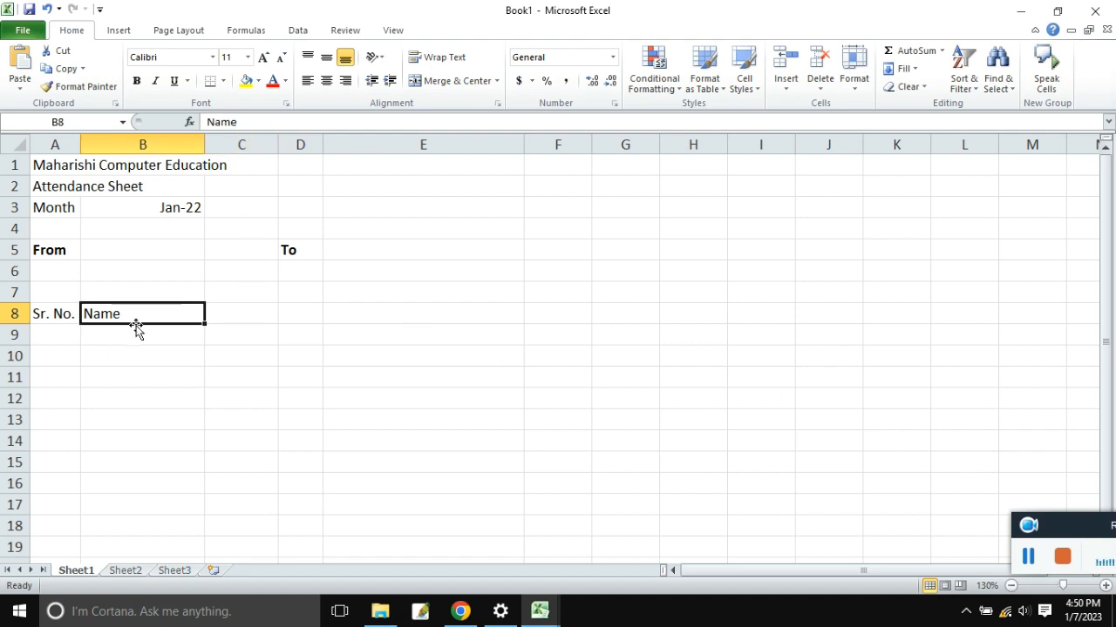
pyautogui.moveTo(206, 142); pyautogui.dragTo(225, 141)
pyautogui.moveTo(55, 314); pyautogui.dragTo(149, 314)
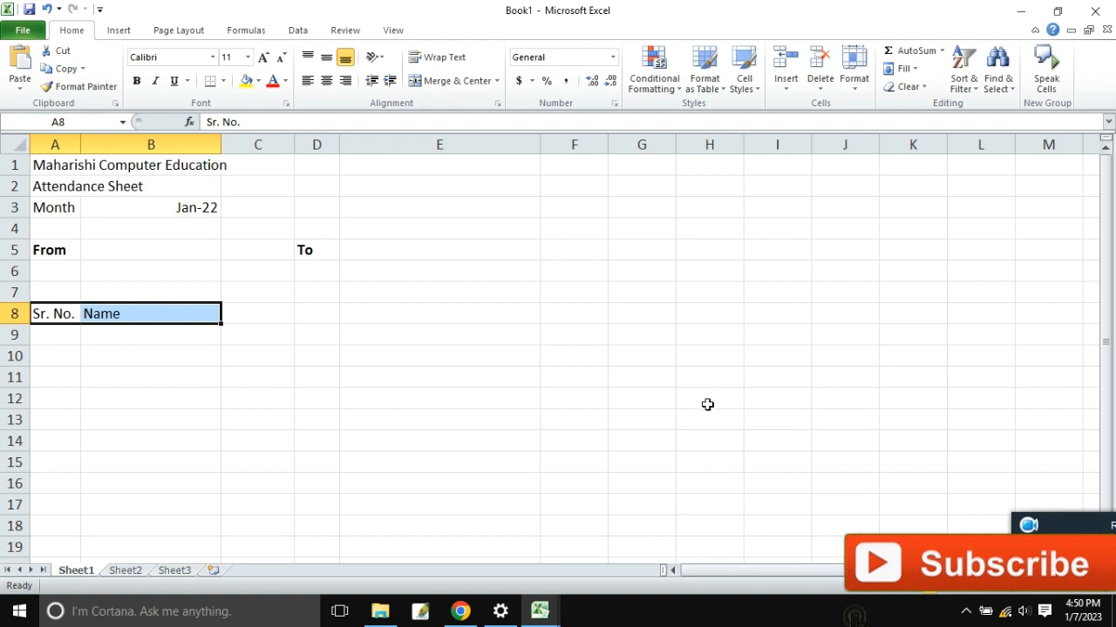
pyautogui.click(397, 377)
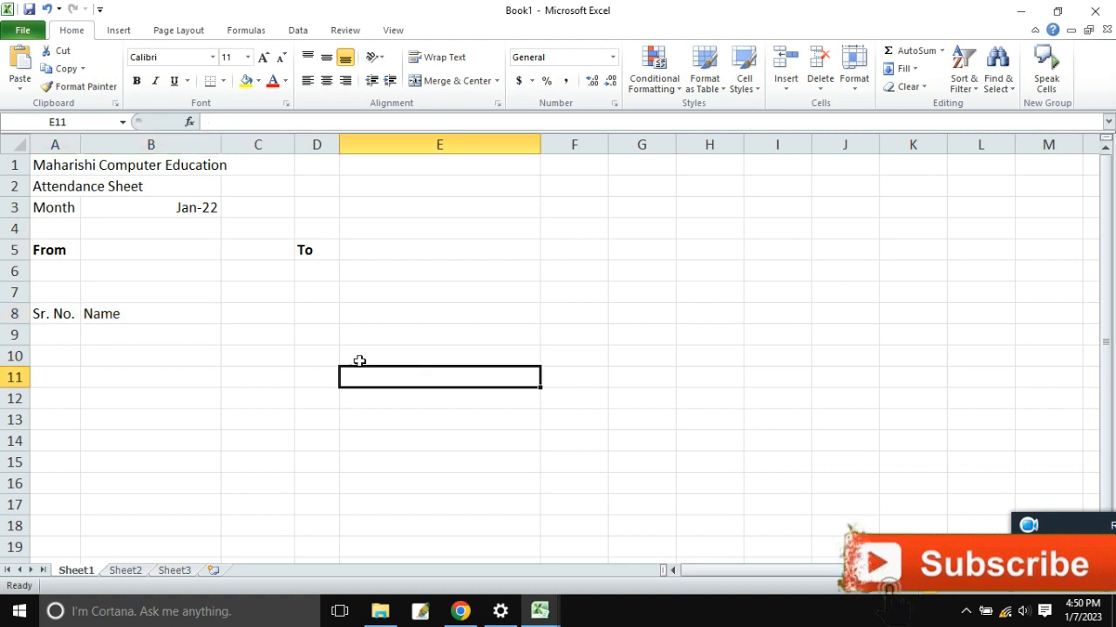
# Link the start date in B5 to the month cell with the formula =B3.
pyautogui.click(111, 253)
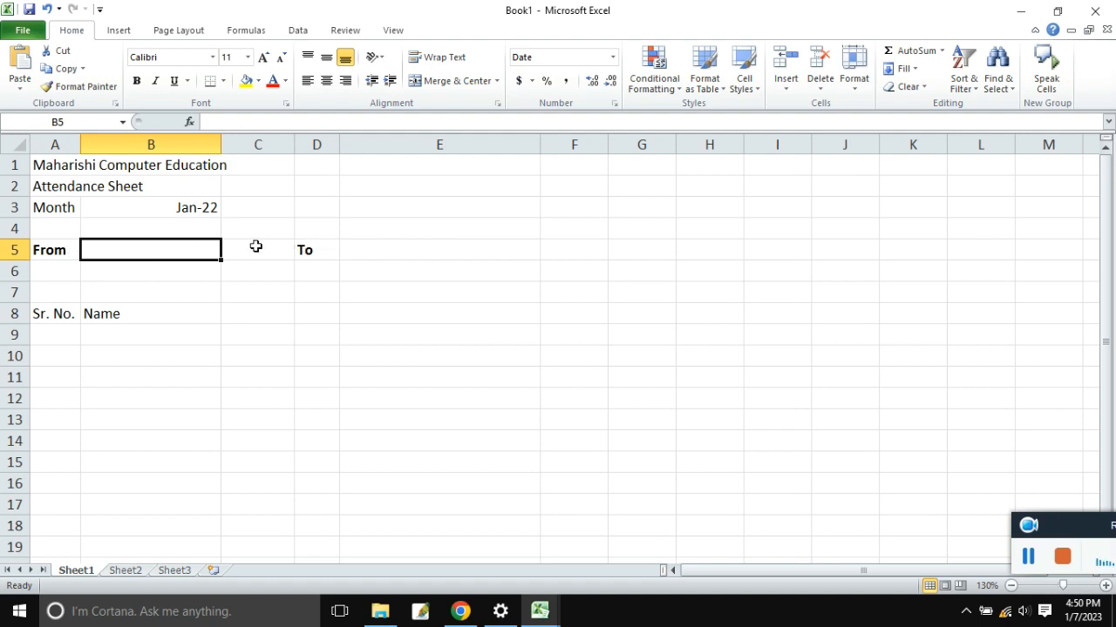
pyautogui.click(182, 279)
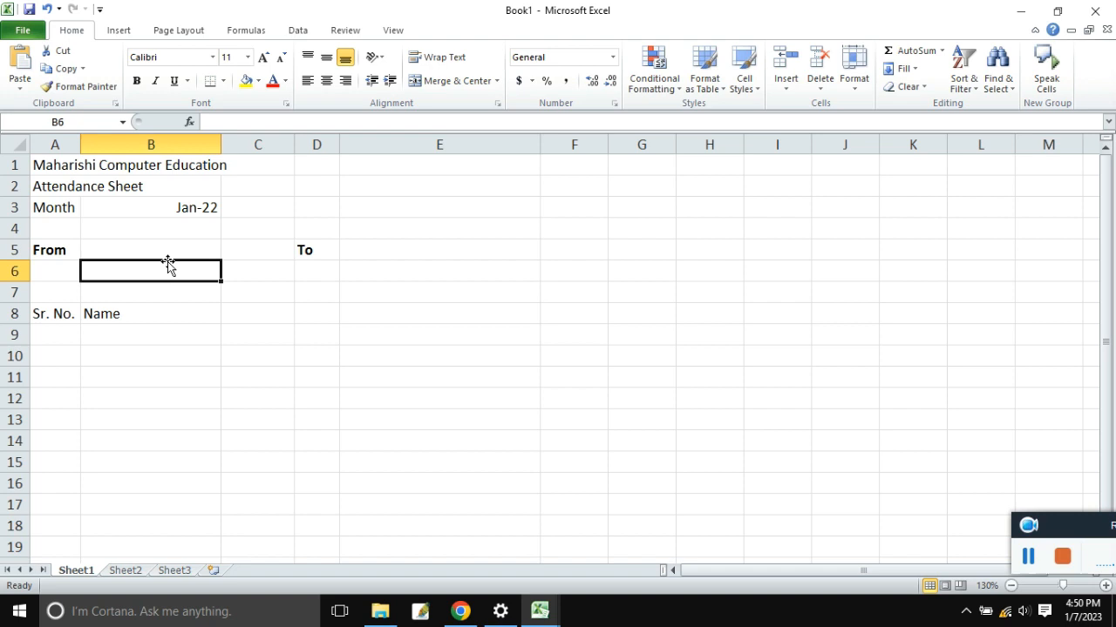
pyautogui.click(163, 248)
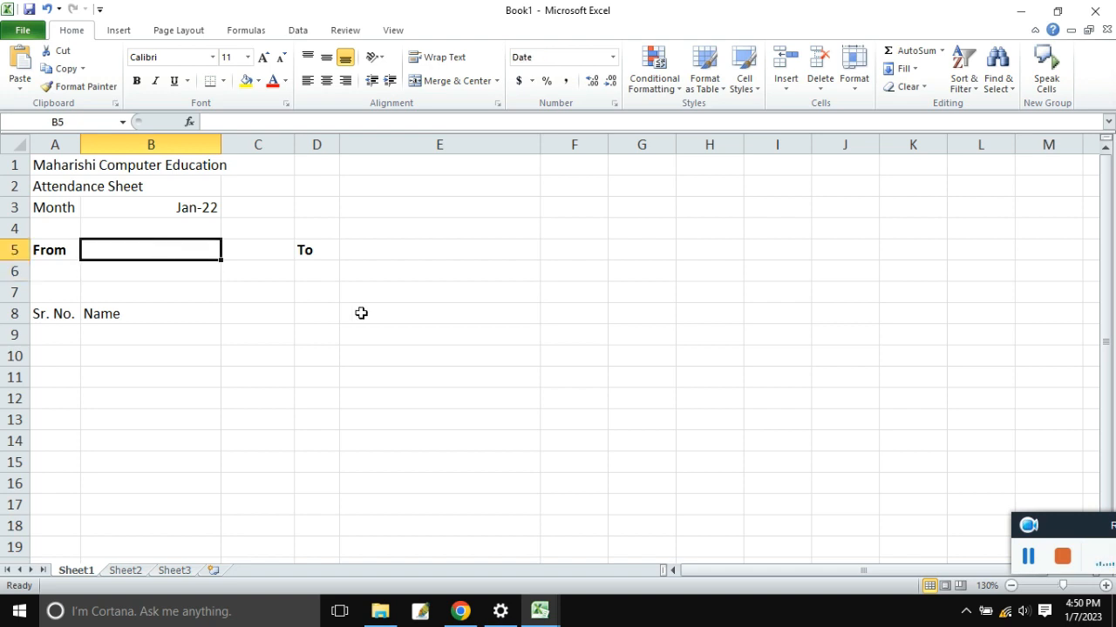
pyautogui.write('=')
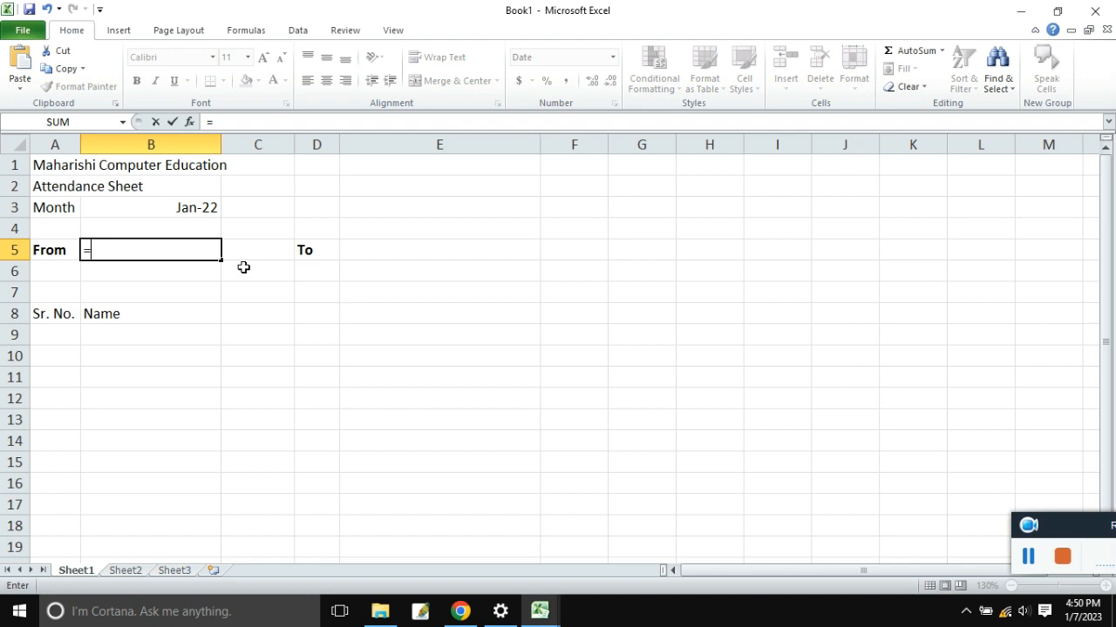
pyautogui.click(141, 212)
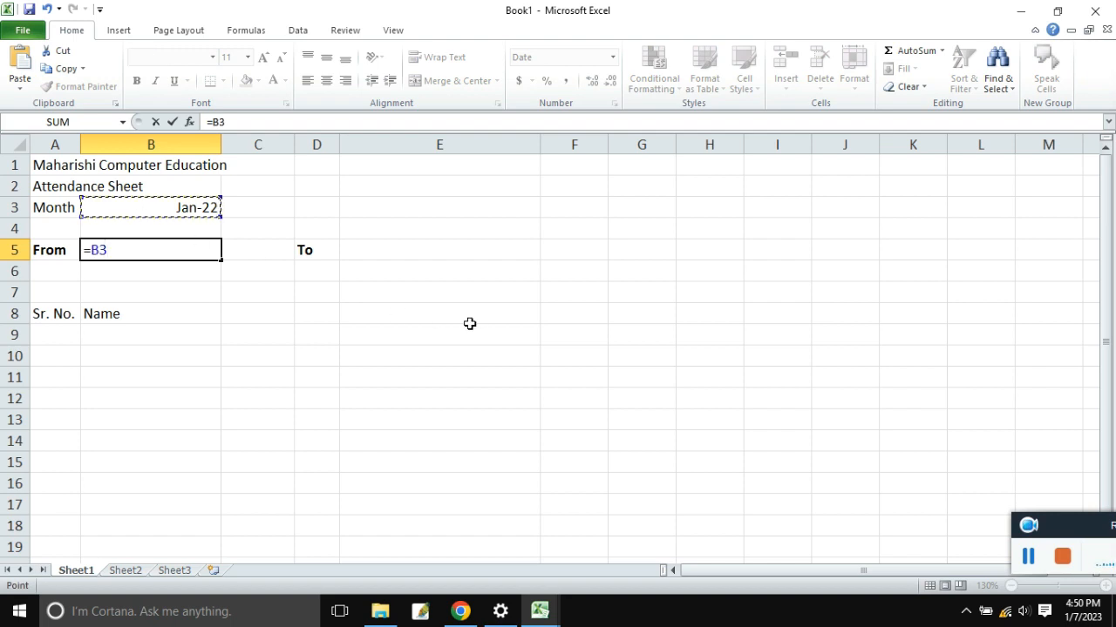
pyautogui.press('Return')
pyautogui.click(275, 310)
pyautogui.click(136, 253)
pyautogui.moveTo(192, 249); pyautogui.dragTo(227, 247)
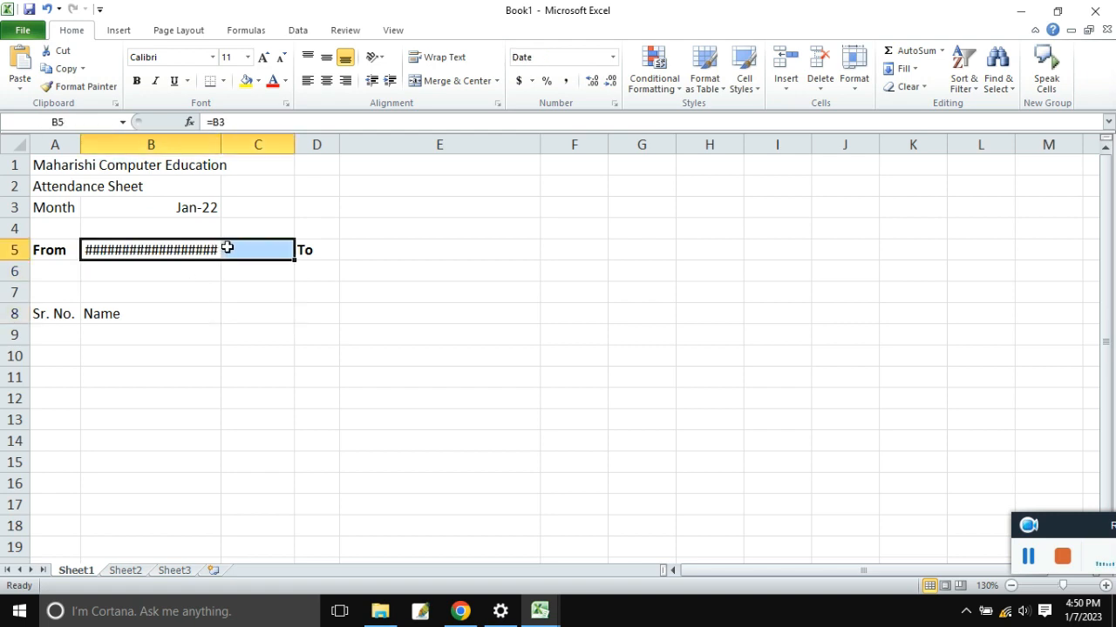
pyautogui.click(302, 314)
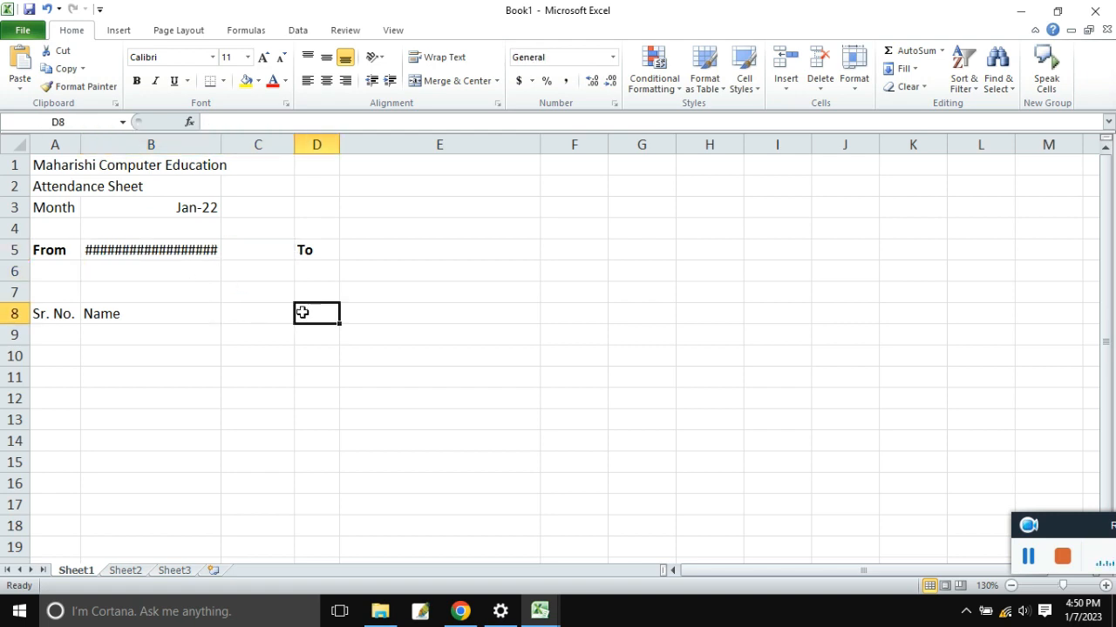
pyautogui.click(142, 250)
pyautogui.moveTo(142, 250); pyautogui.dragTo(242, 246)
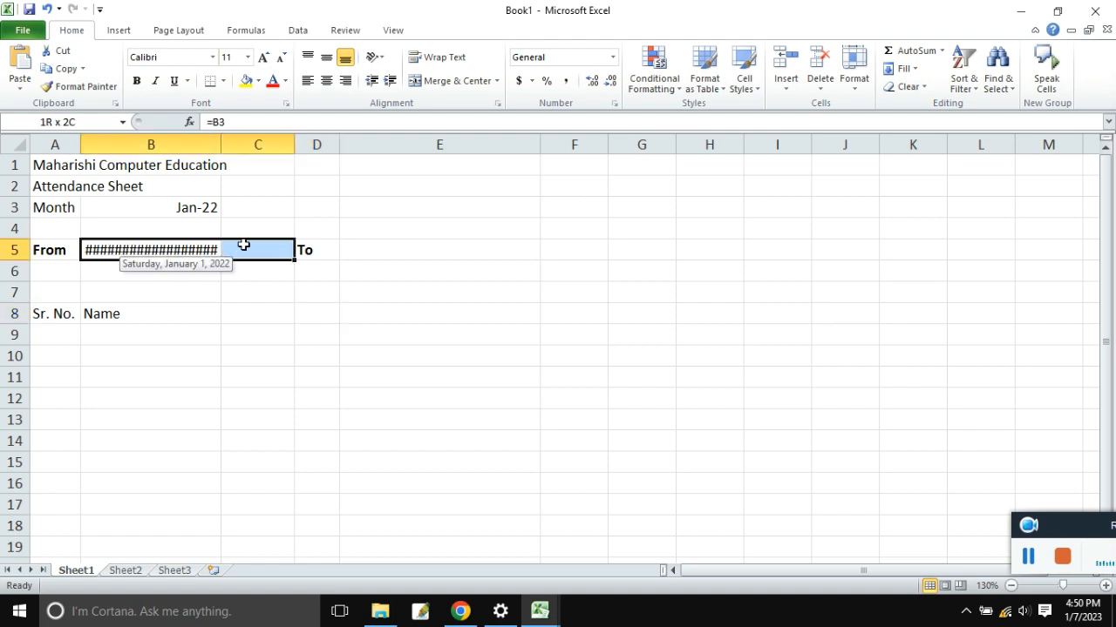
pyautogui.click(252, 318)
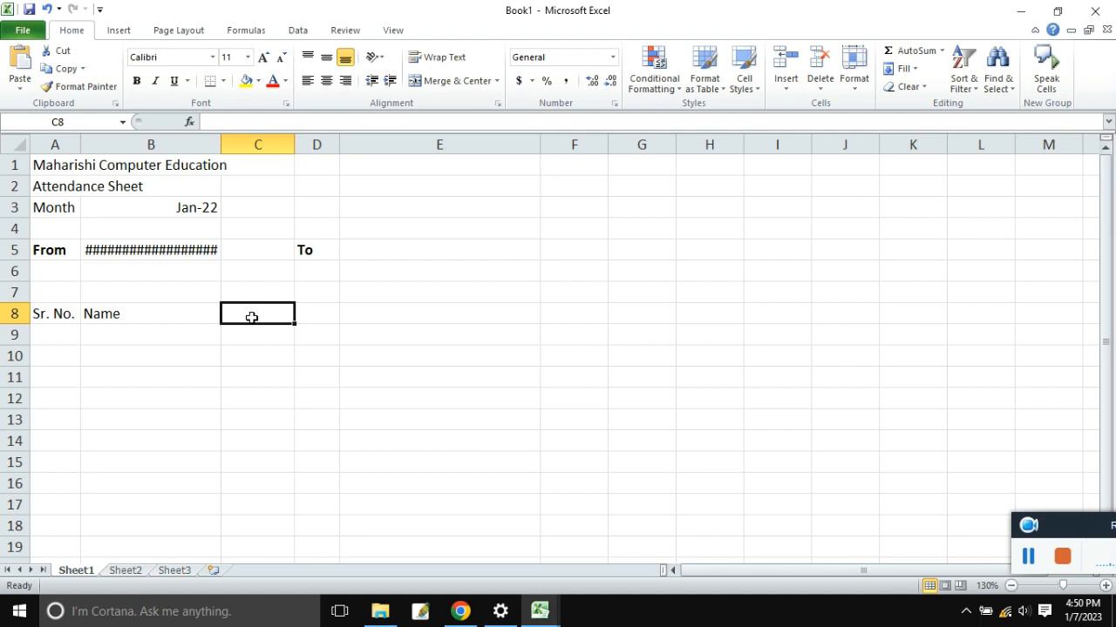
pyautogui.click(189, 250)
pyautogui.click(268, 297)
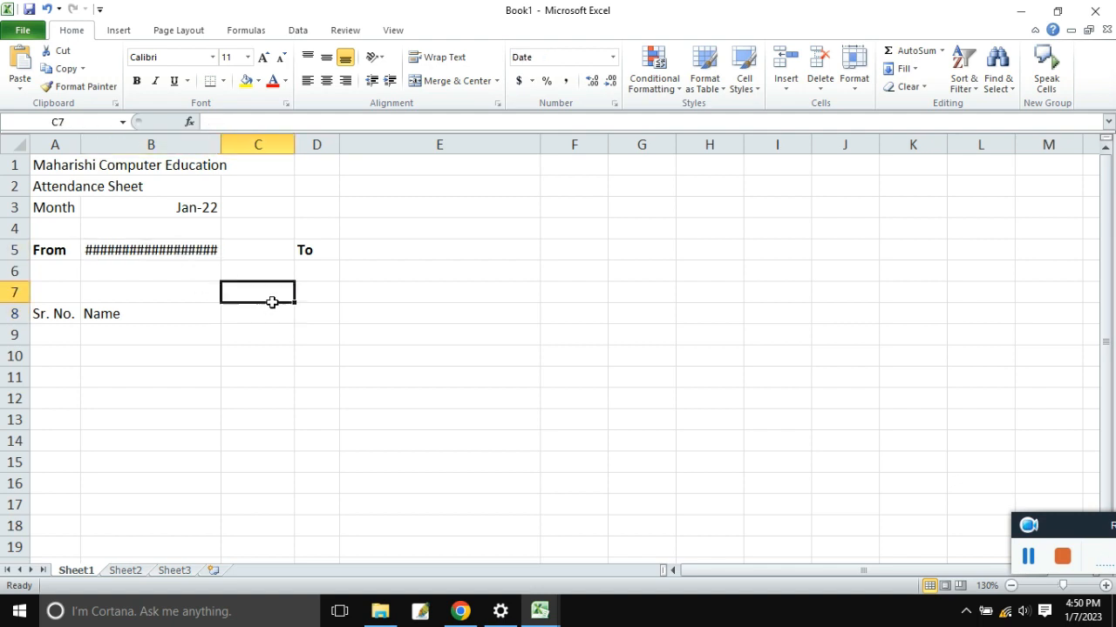
pyautogui.click(186, 251)
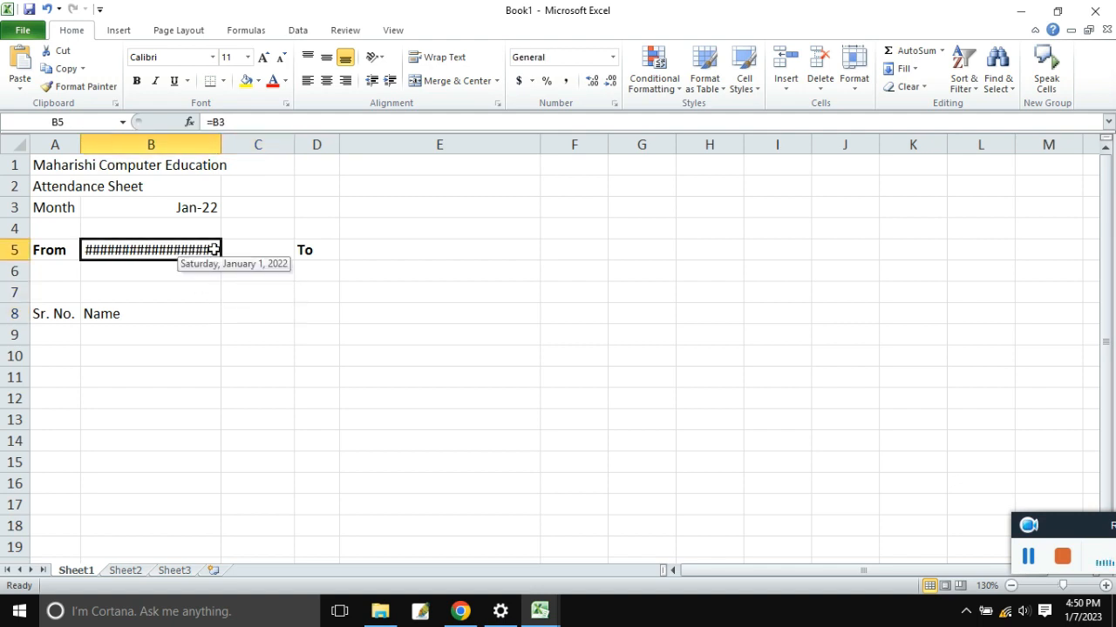
pyautogui.click(232, 328)
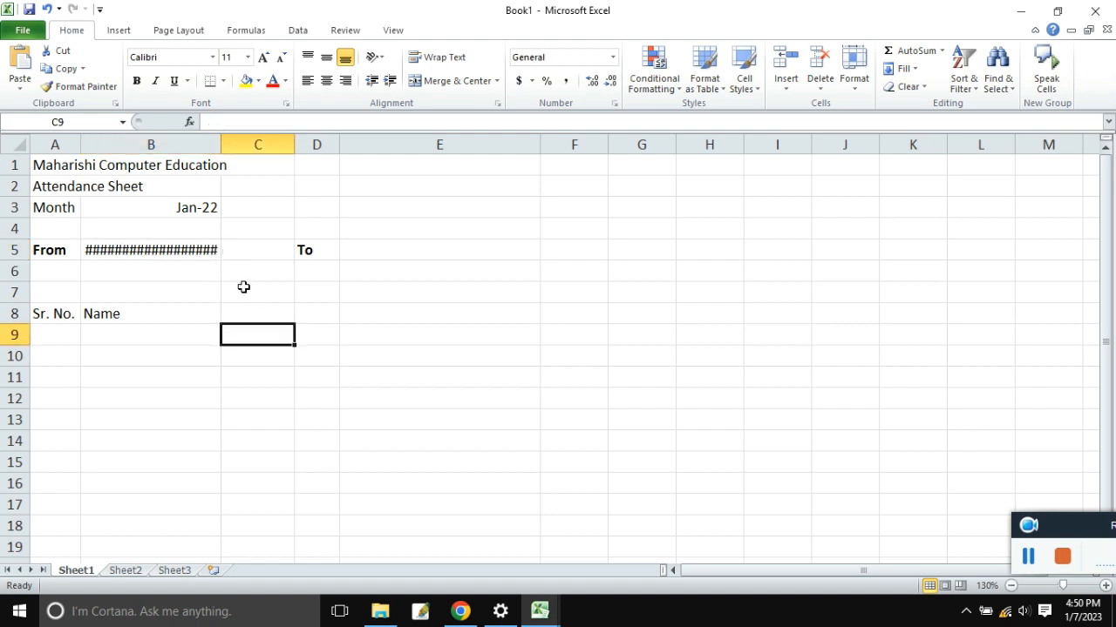
# Slightly widen column B and merge cells B5:C5 with the start date left-aligned.
pyautogui.moveTo(221, 146)
pyautogui.mouseDown()
pyautogui.moveTo(252, 152)
pyautogui.moveTo(224, 150)
pyautogui.mouseUp()
pyautogui.click(291, 282)
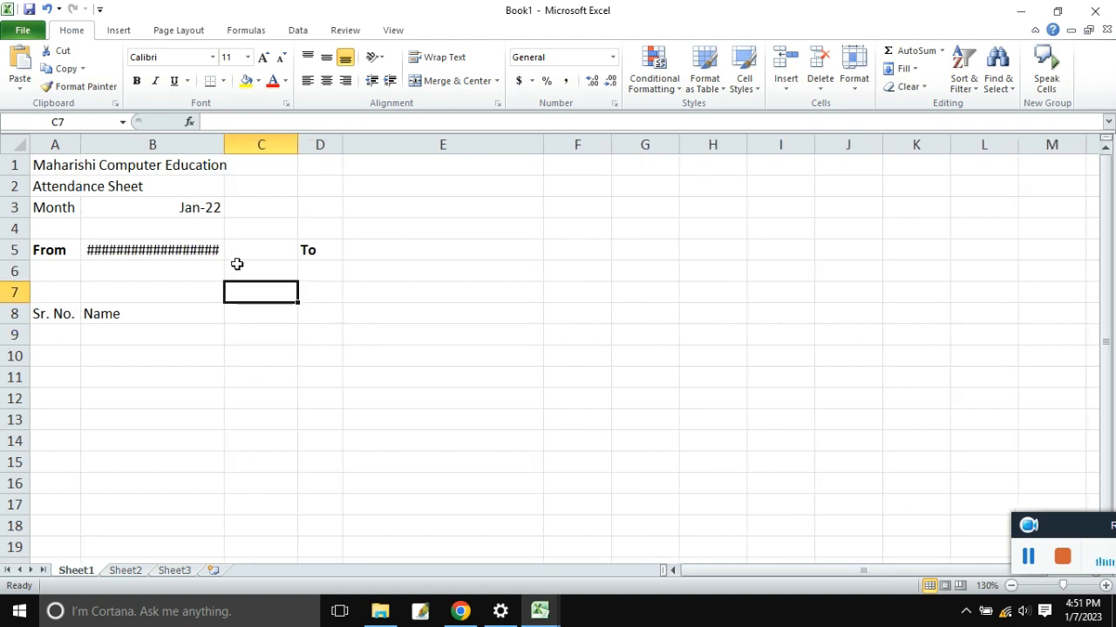
pyautogui.moveTo(135, 246); pyautogui.dragTo(241, 243)
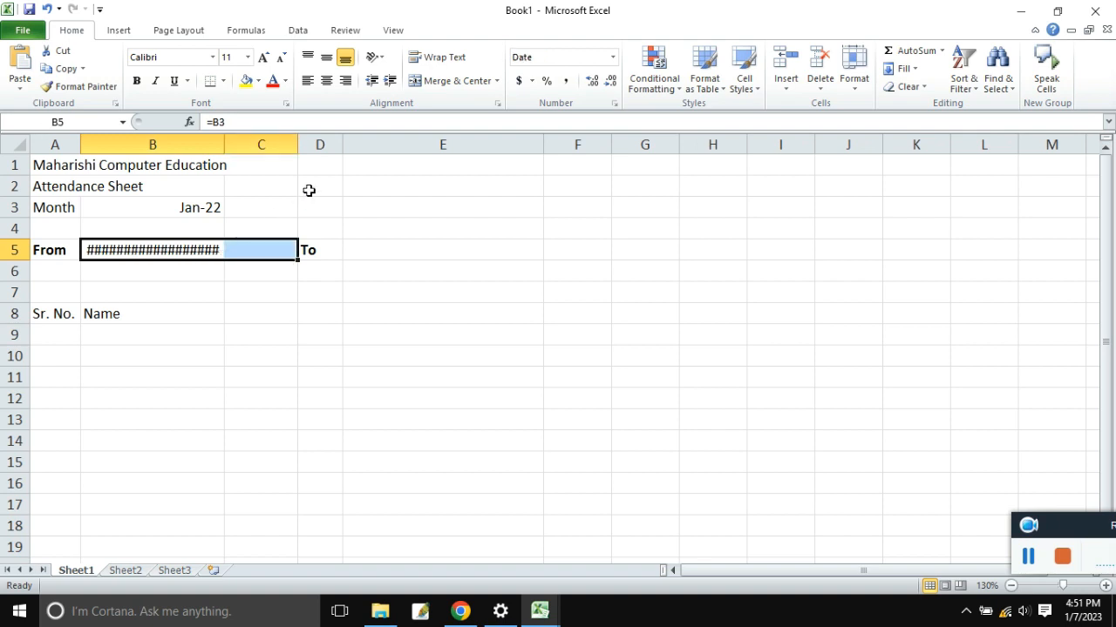
pyautogui.click(421, 82)
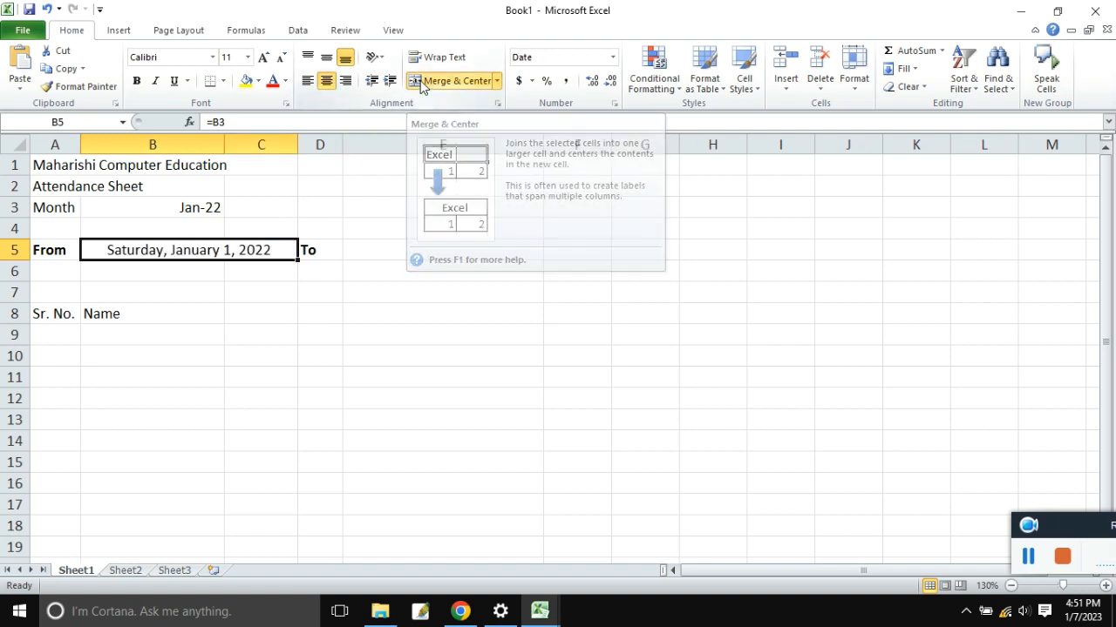
pyautogui.click(326, 81)
pyautogui.click(305, 307)
pyautogui.click(178, 253)
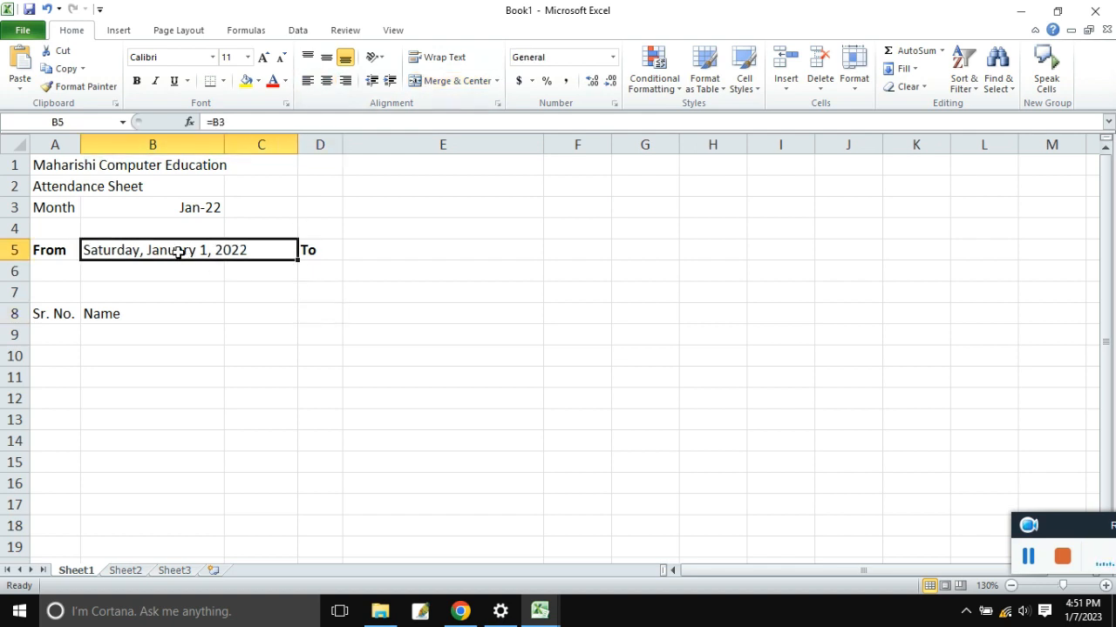
# Calculate the month's end date in E5 from the start date with the formula =EOMONTH(B5,0).
pyautogui.click(369, 251)
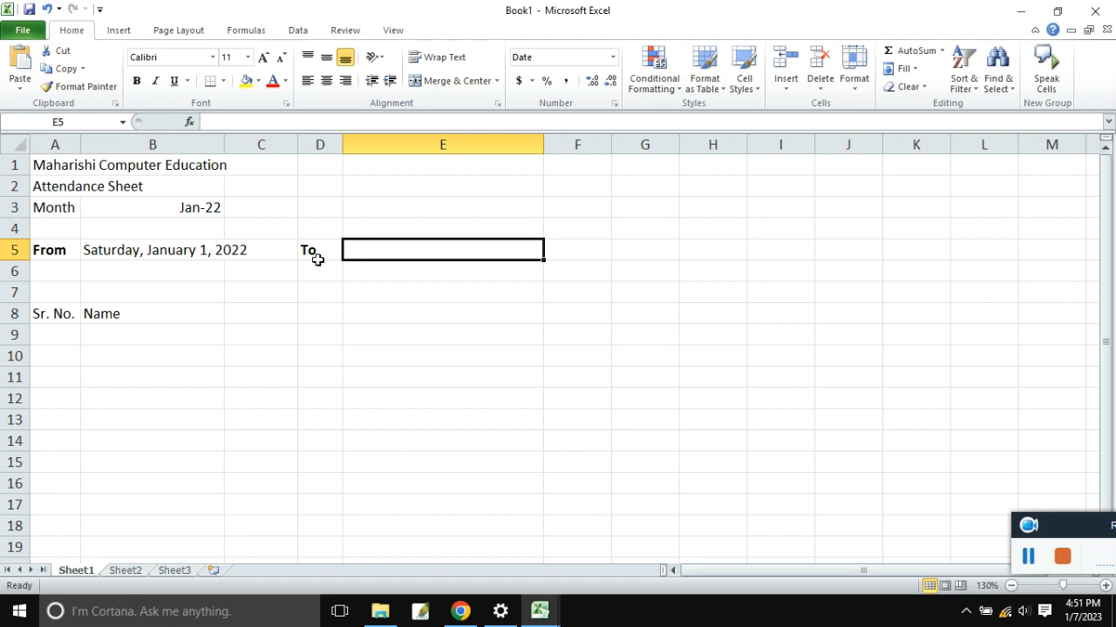
pyautogui.click(133, 248)
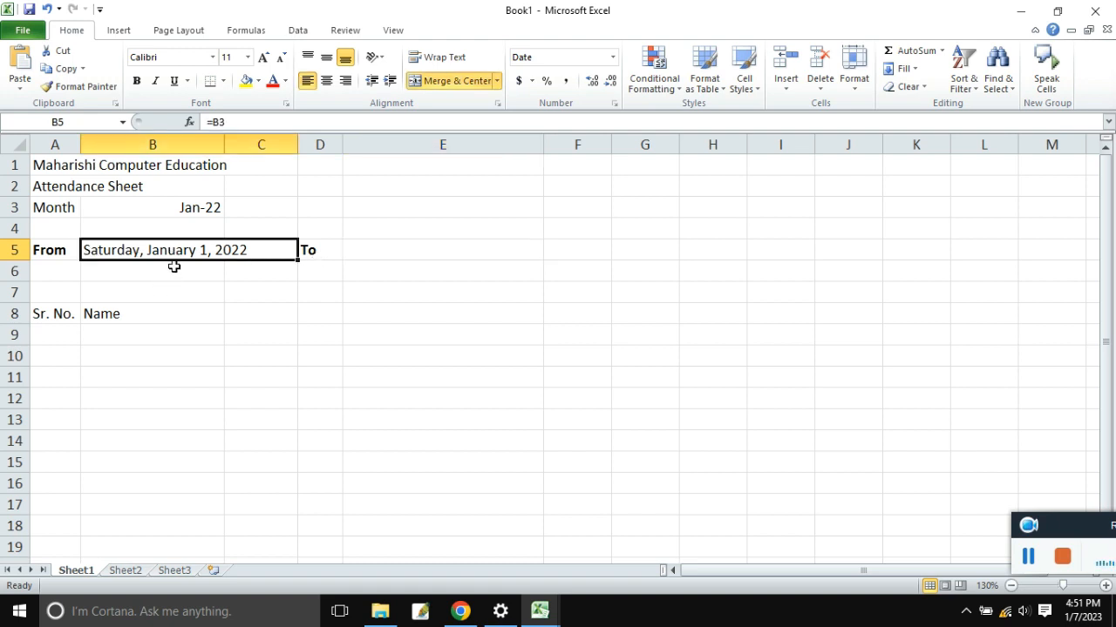
pyautogui.click(367, 249)
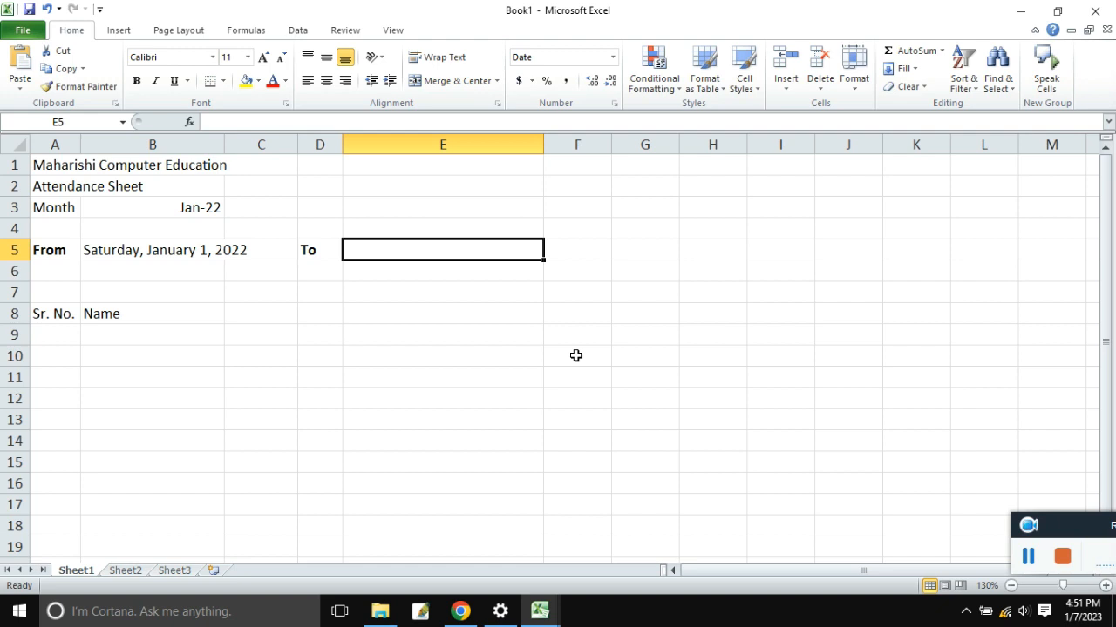
pyautogui.write('=')
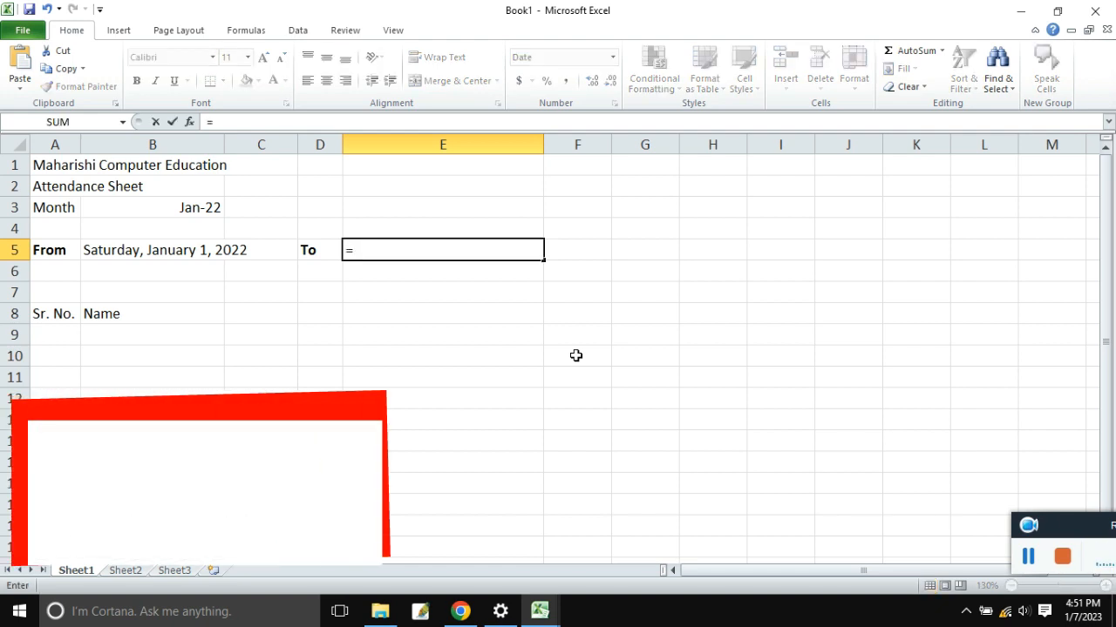
pyautogui.write('eo')
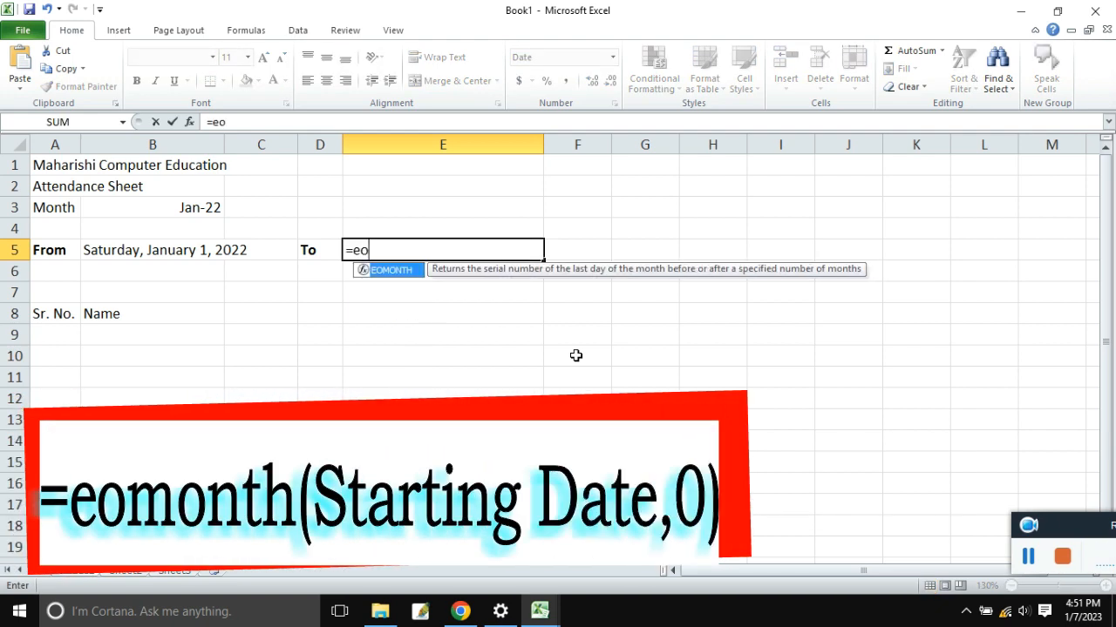
pyautogui.press('Tab')
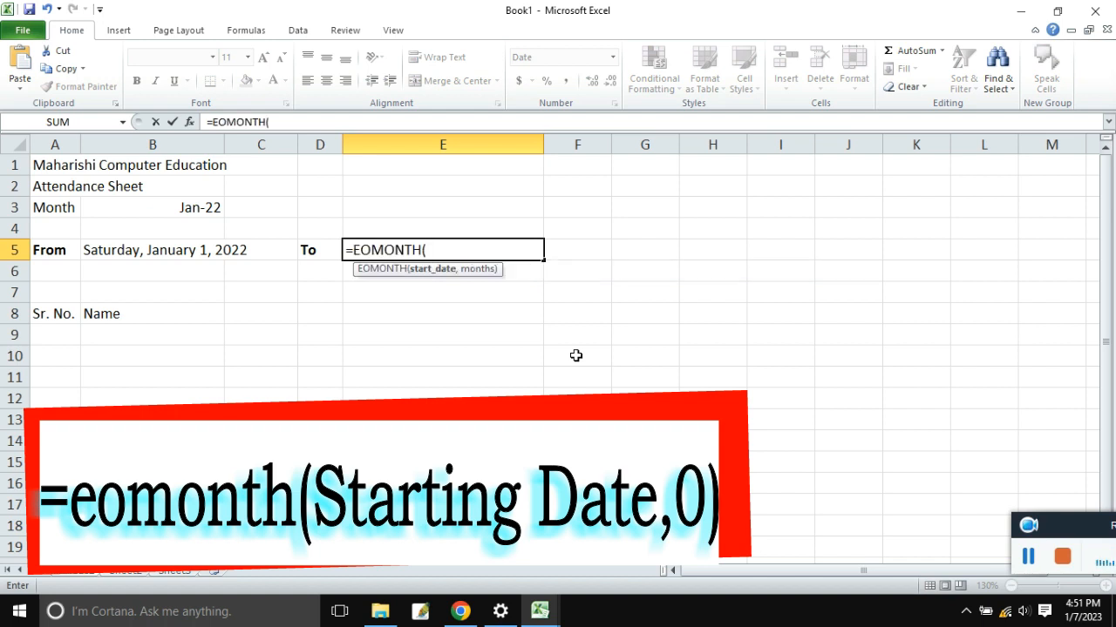
pyautogui.click(187, 252)
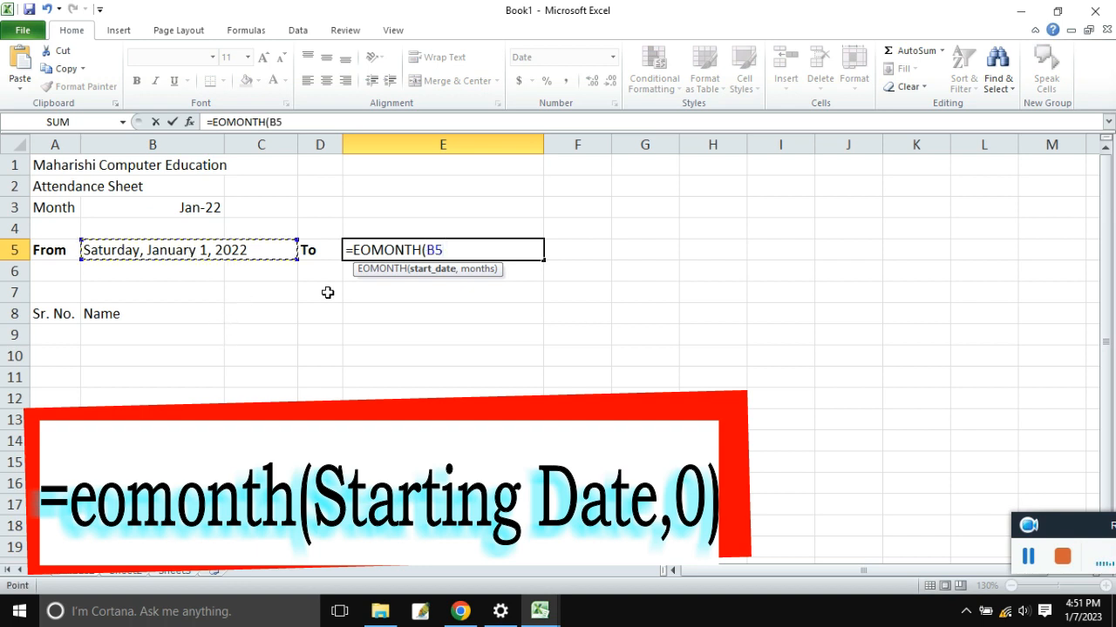
pyautogui.write(',')
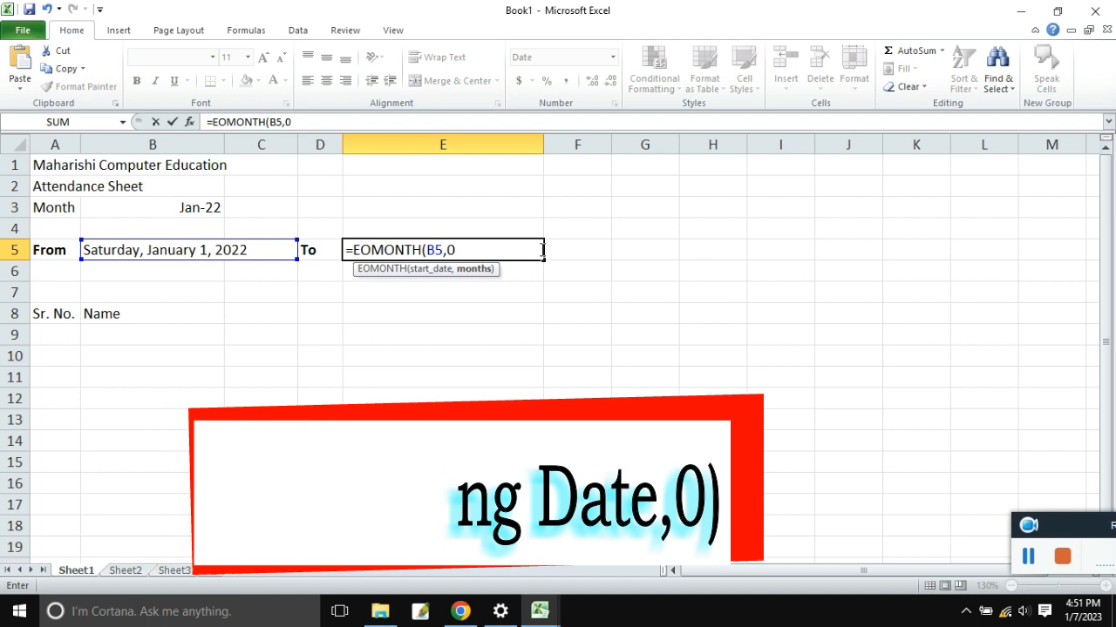
pyautogui.write('0)')
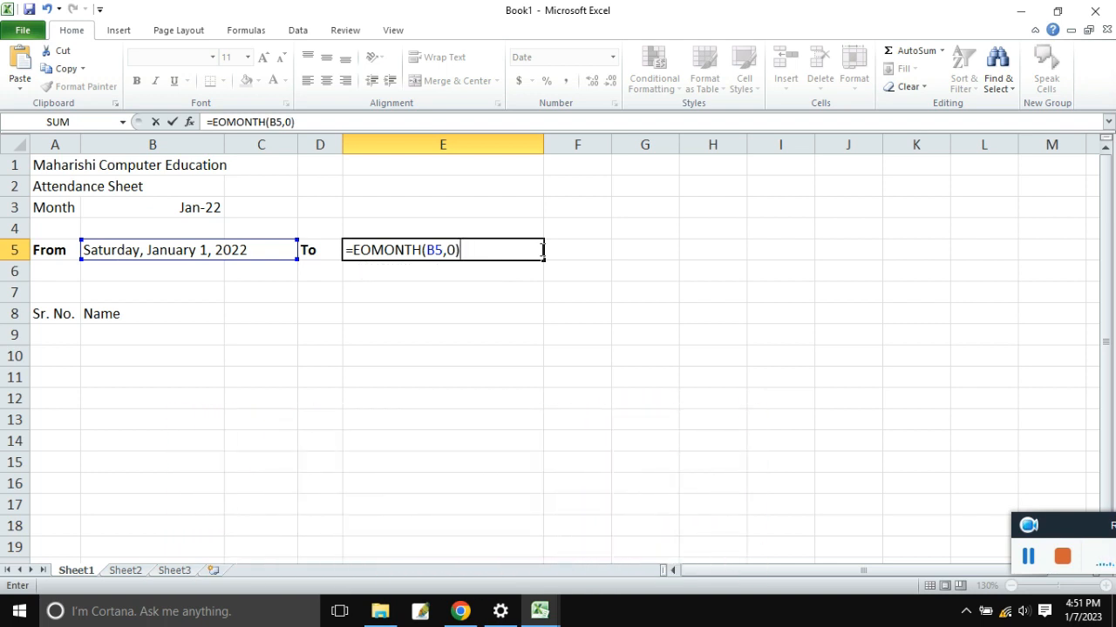
pyautogui.press('Return')
# Left-align the end date in E5.
pyautogui.click(541, 250)
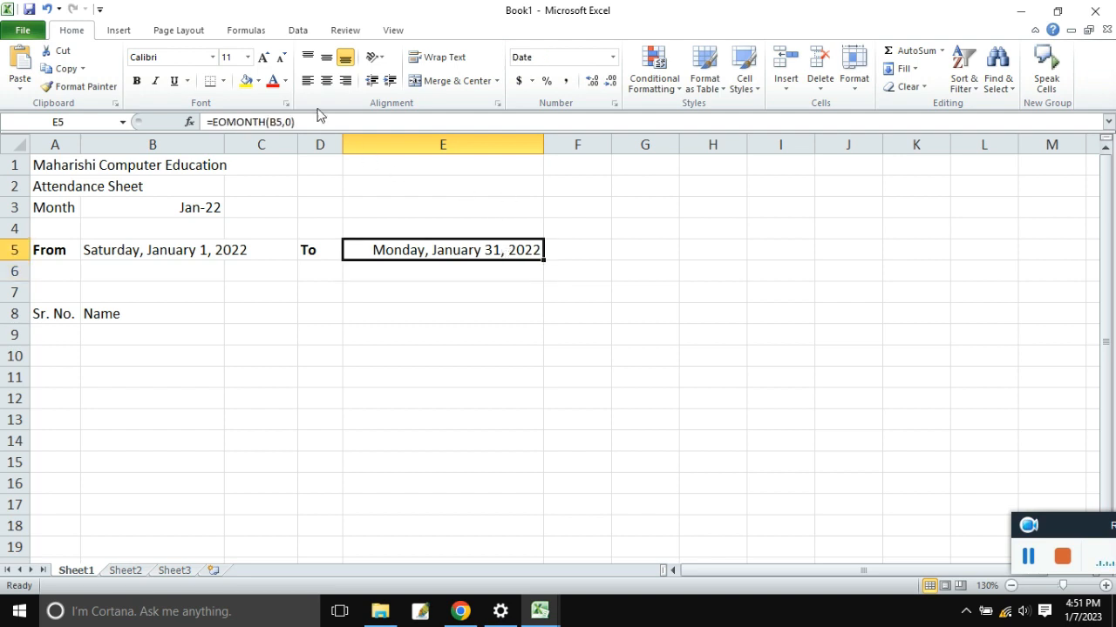
pyautogui.click(307, 80)
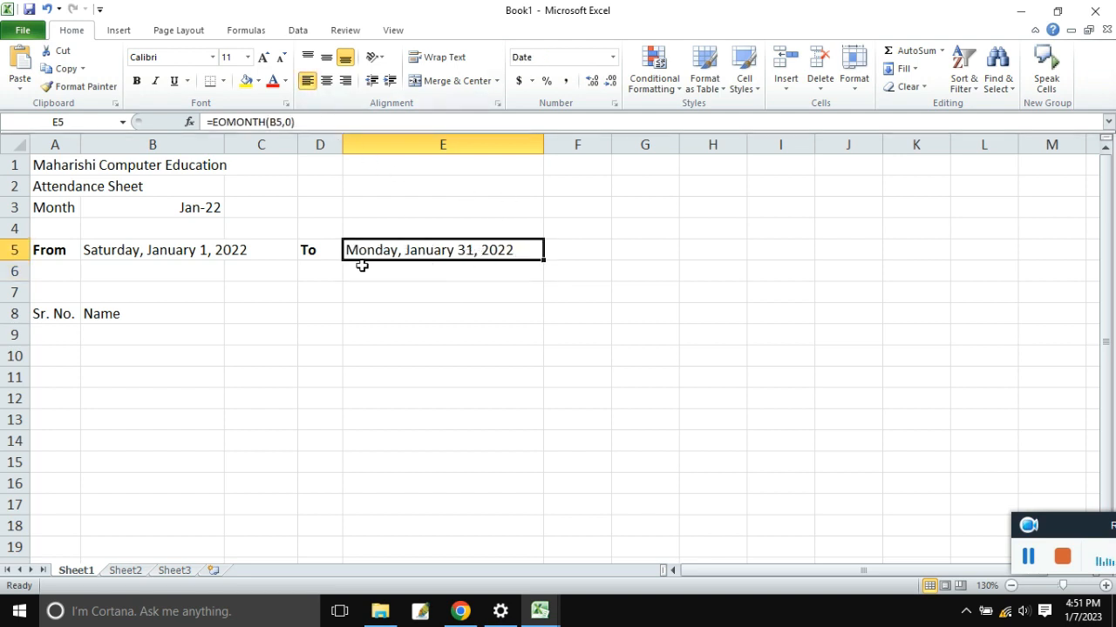
pyautogui.click(163, 248)
pyautogui.click(488, 262)
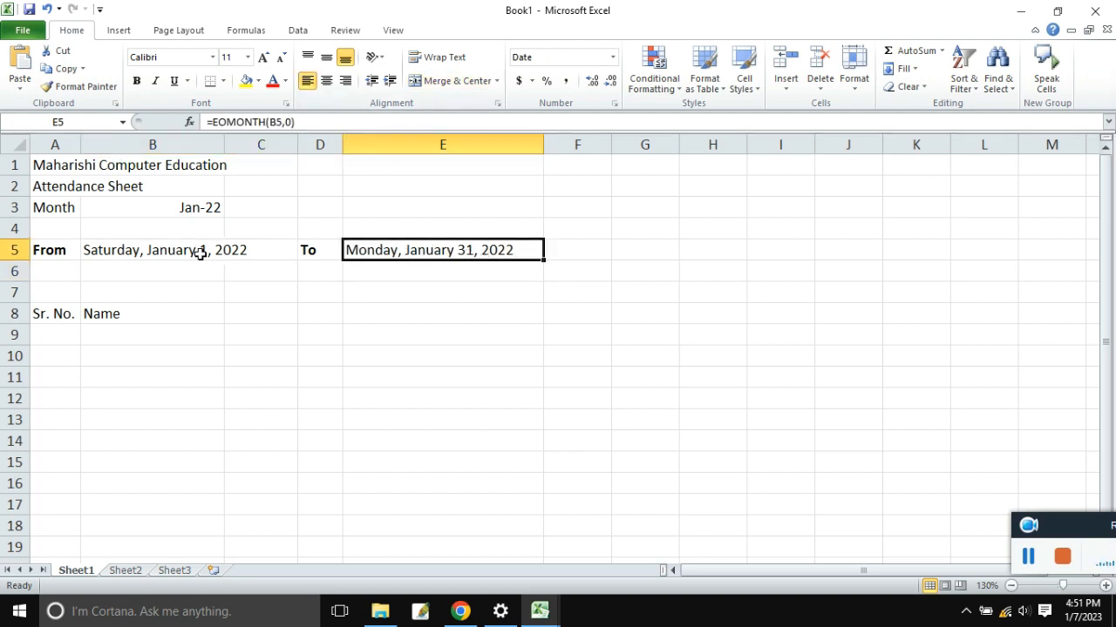
# Fill the From label in A5 and the To label in D5 with yellow.
pyautogui.click(55, 250)
pyautogui.click(247, 81)
pyautogui.click(322, 254)
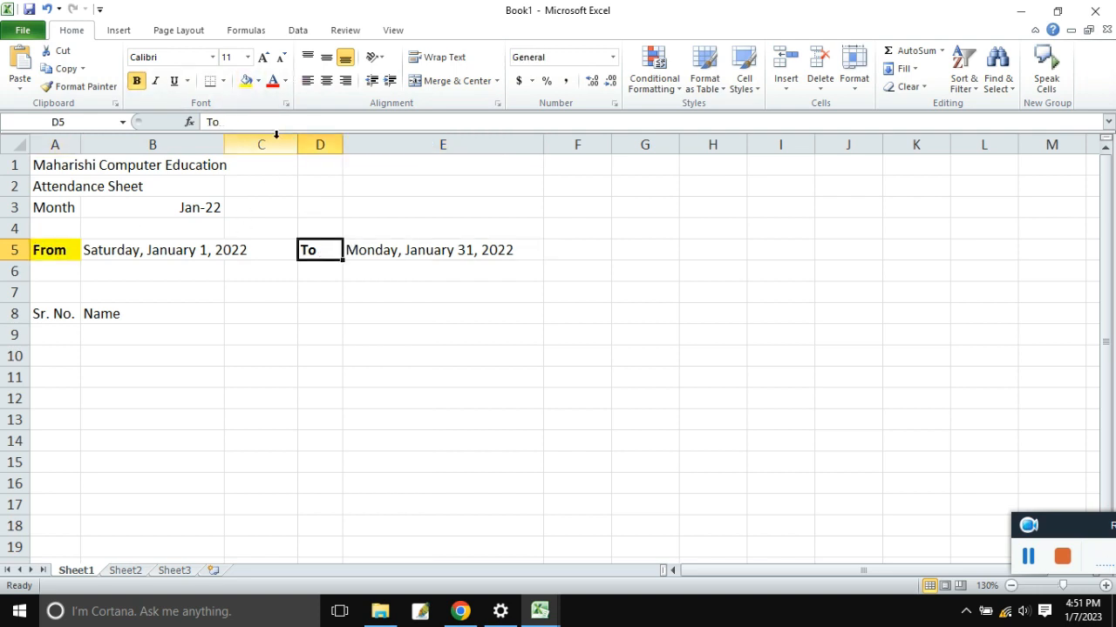
pyautogui.click(247, 81)
# Fill the start date in B5:C5 and the end date in E5 with light blue.
pyautogui.click(207, 251)
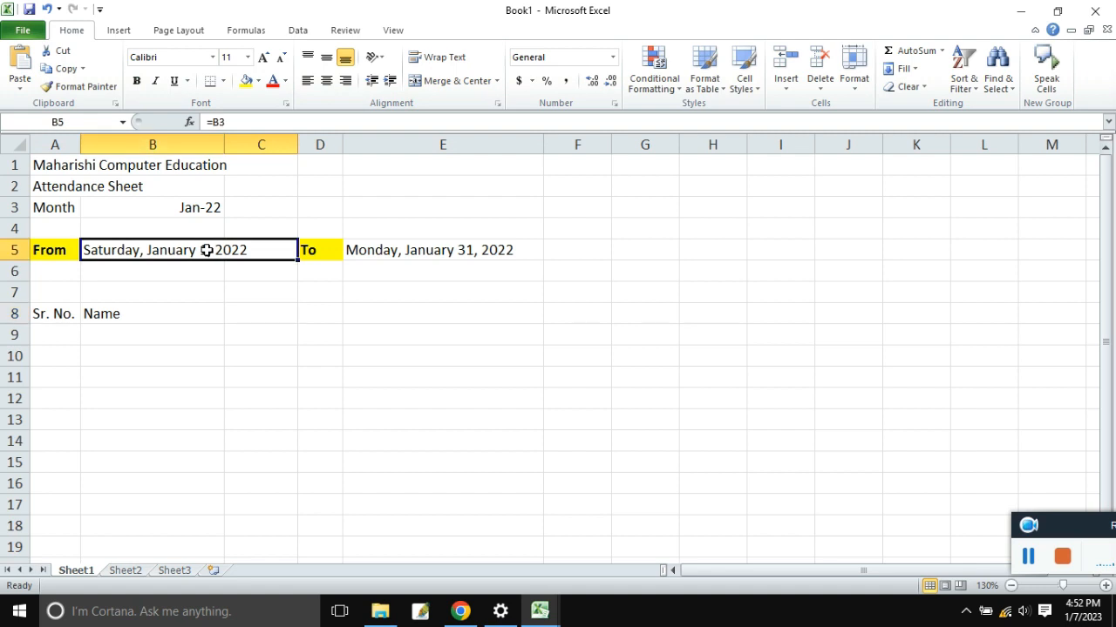
pyautogui.click(258, 81)
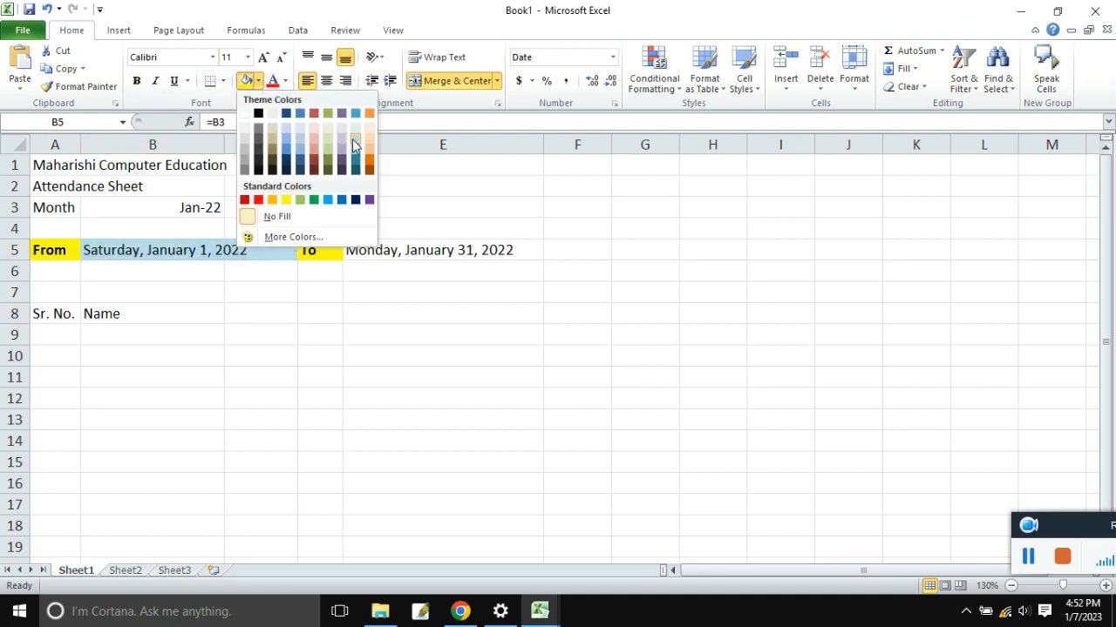
pyautogui.click(356, 145)
pyautogui.click(427, 246)
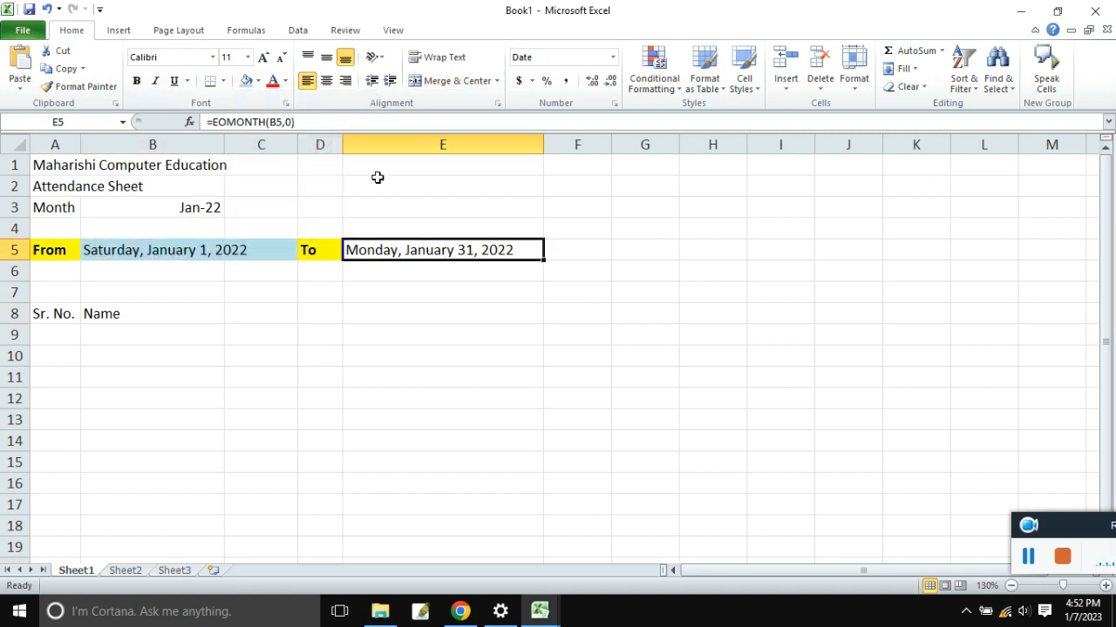
pyautogui.click(247, 81)
pyautogui.click(280, 375)
# Apply all borders to the From/To date row, cells A5:E5.
pyautogui.moveTo(65, 250); pyautogui.dragTo(458, 249)
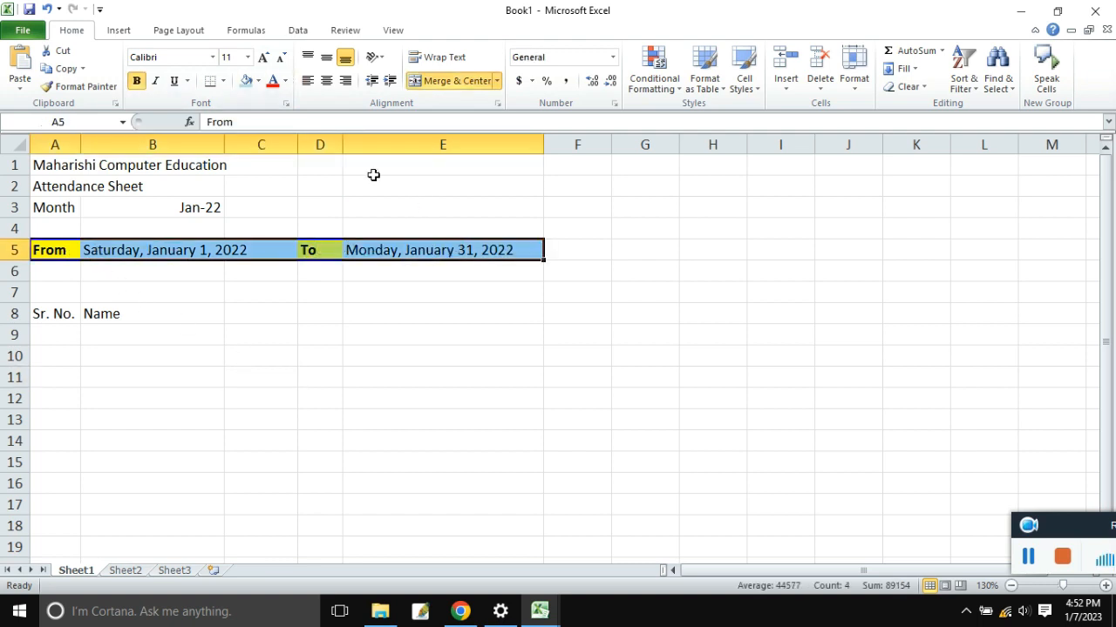
pyautogui.click(224, 82)
pyautogui.click(250, 206)
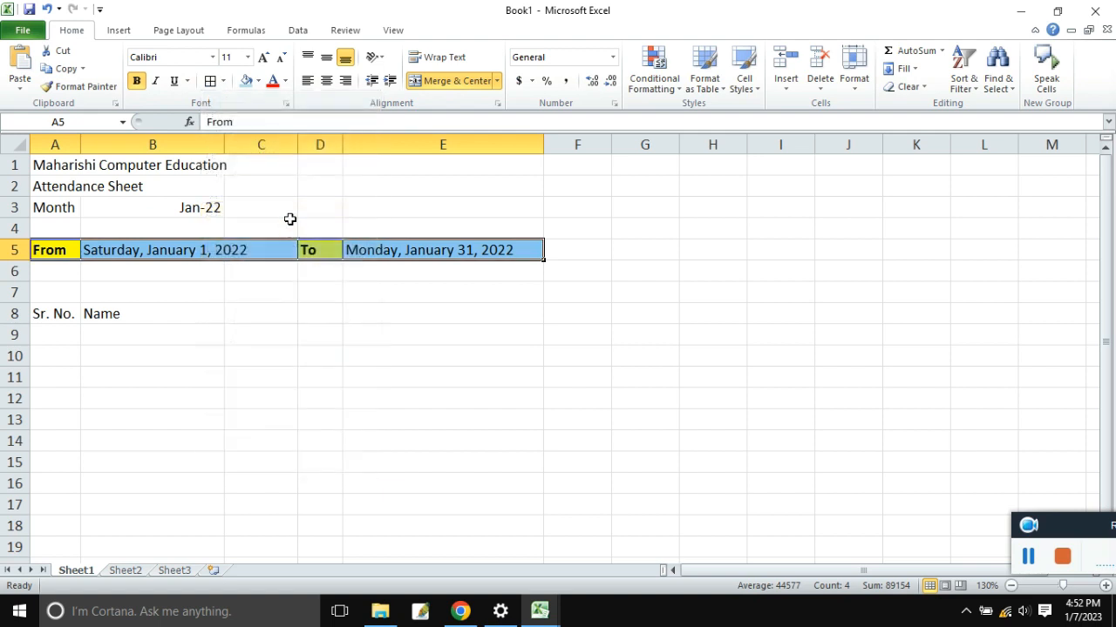
# Change the month in B3 to Feb-2023 to test the From and To date formulas.
pyautogui.click(218, 210)
pyautogui.write('Fe')
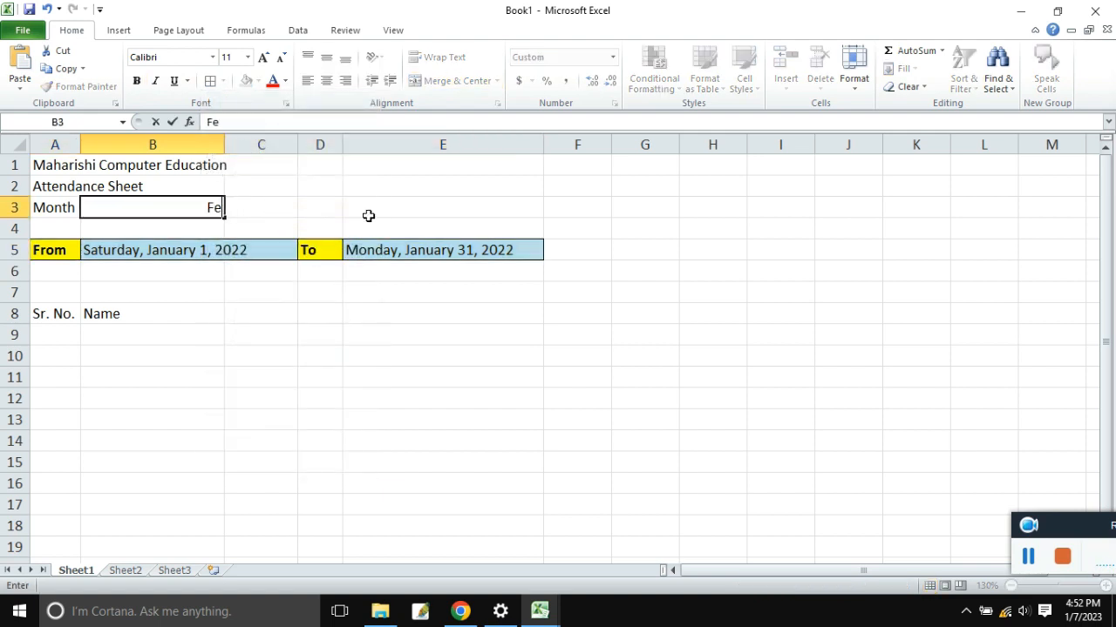
pyautogui.write('b-2023')
pyautogui.press('Return')
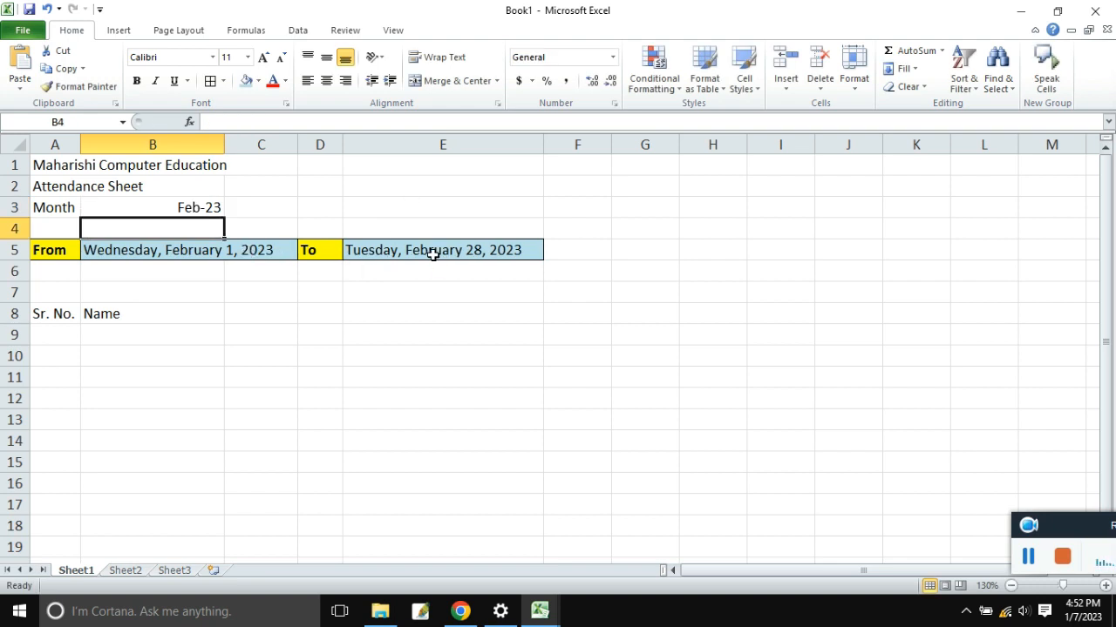
# Examine how the From and To dates in row 5 follow the month entered in B3.
pyautogui.click(258, 251)
pyautogui.click(197, 208)
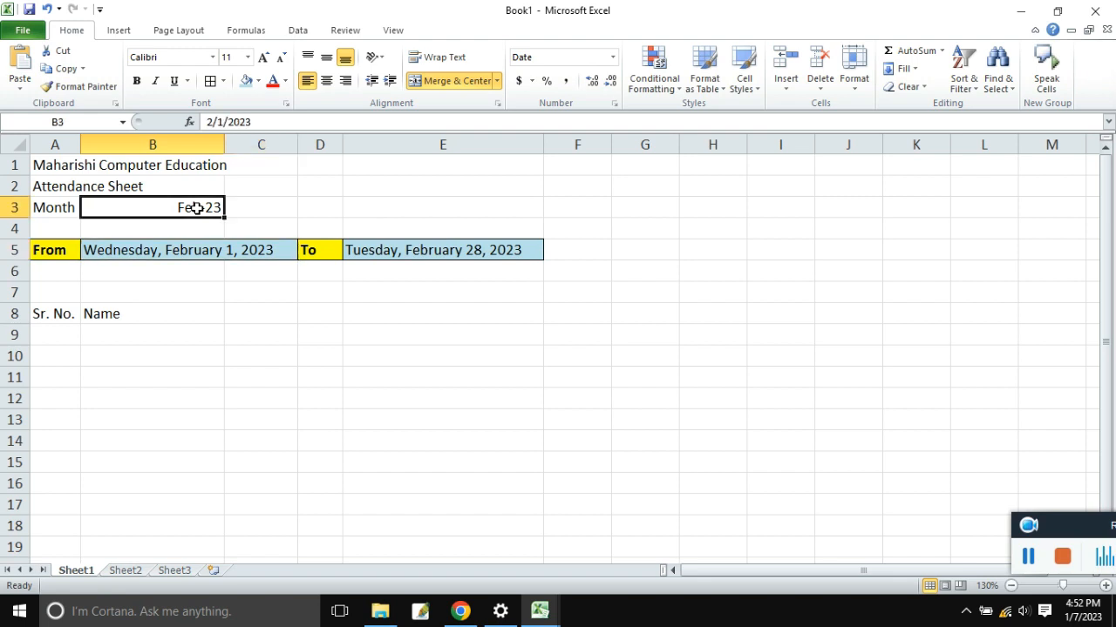
pyautogui.click(199, 251)
pyautogui.click(341, 250)
pyautogui.click(234, 250)
pyautogui.click(211, 210)
pyautogui.click(273, 252)
pyautogui.click(241, 250)
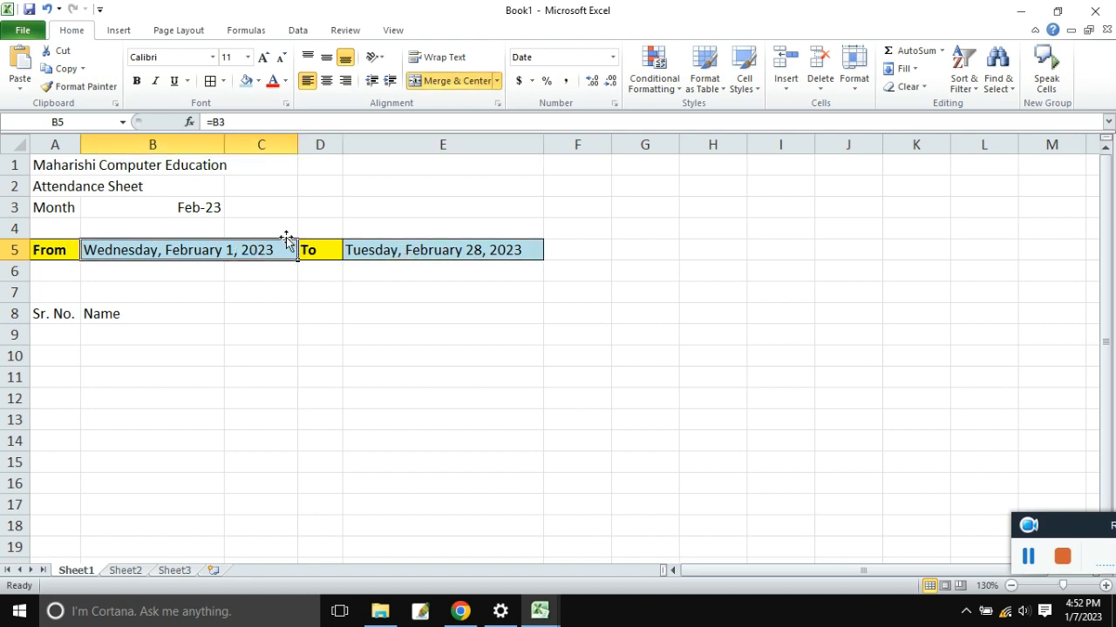
# Test the date formulas again with March-2023 as the month in B3.
pyautogui.click(228, 209)
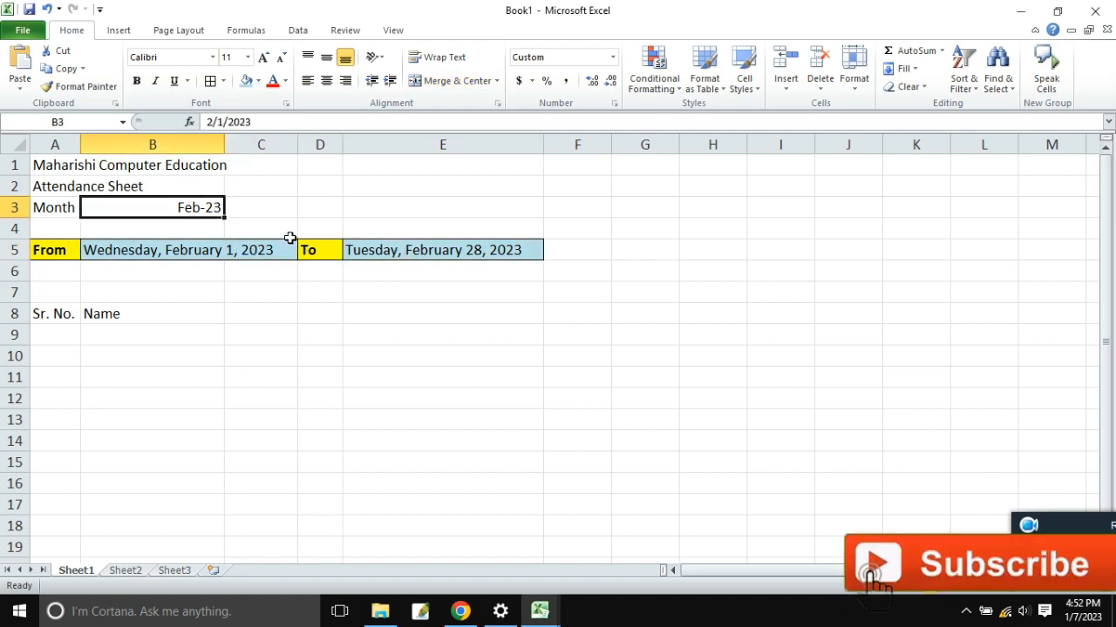
pyautogui.write('Marc')
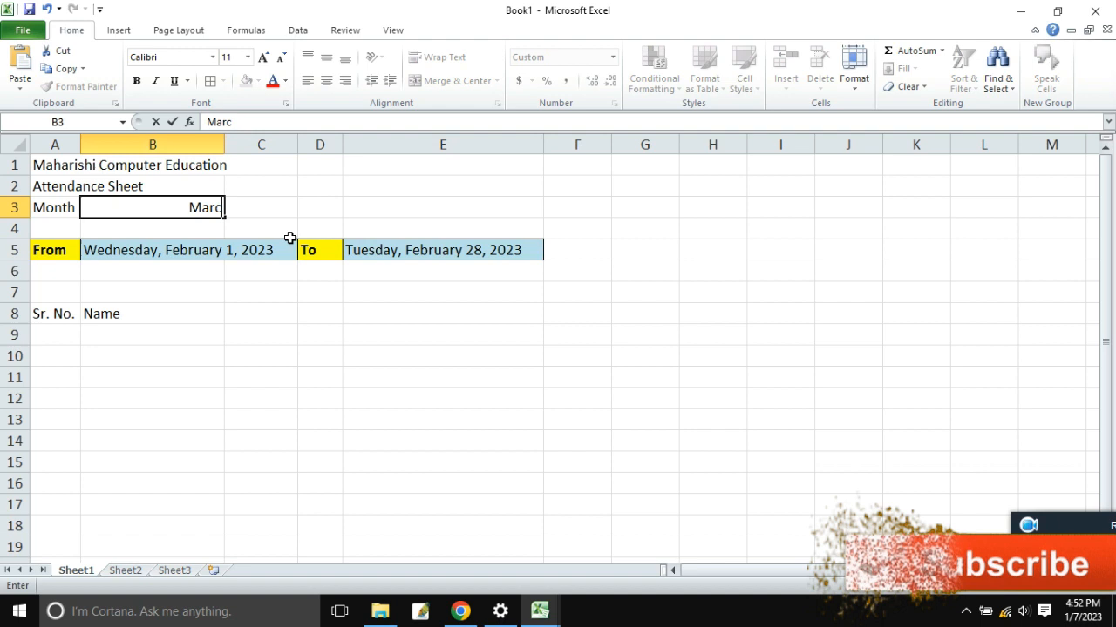
pyautogui.write('h-2023')
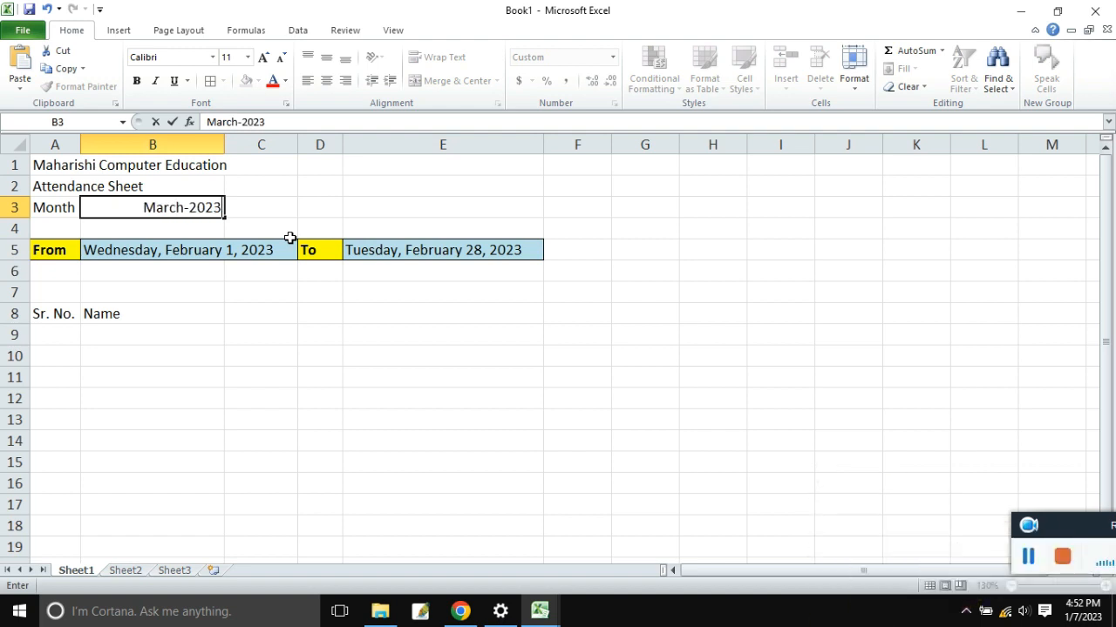
pyautogui.press('Return')
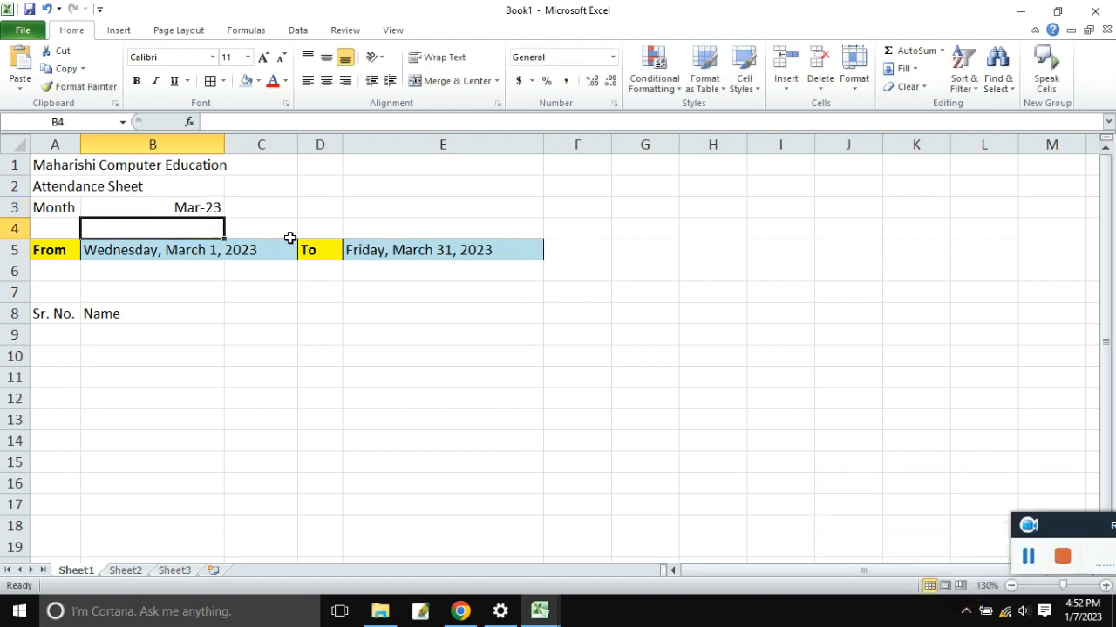
# Set the month in B3 to Jan-2023.
pyautogui.click(198, 210)
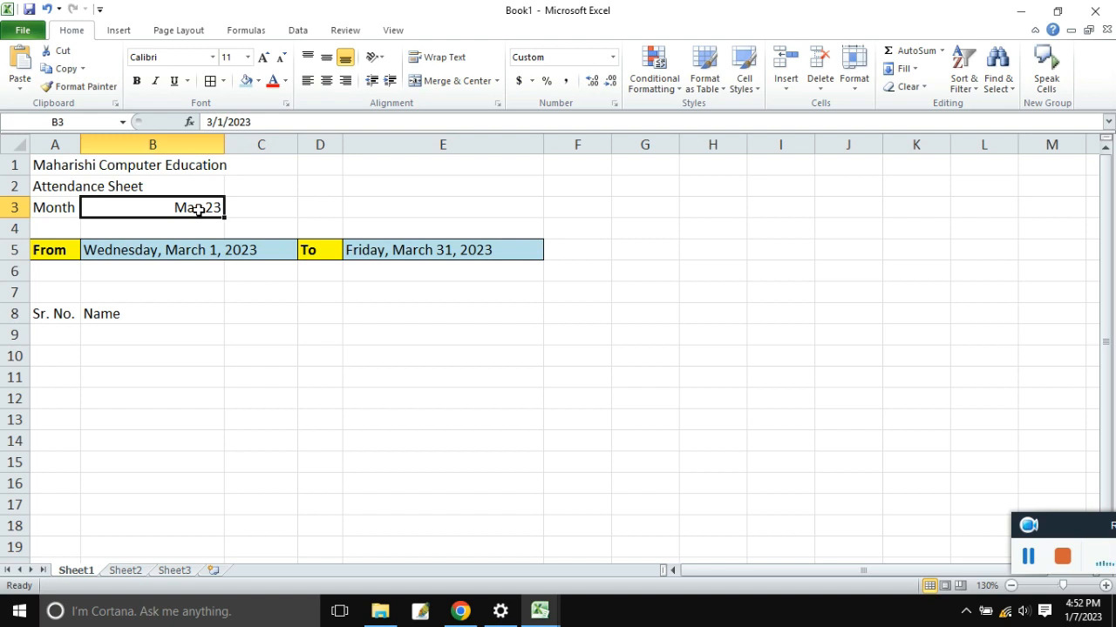
pyautogui.write('jan-')
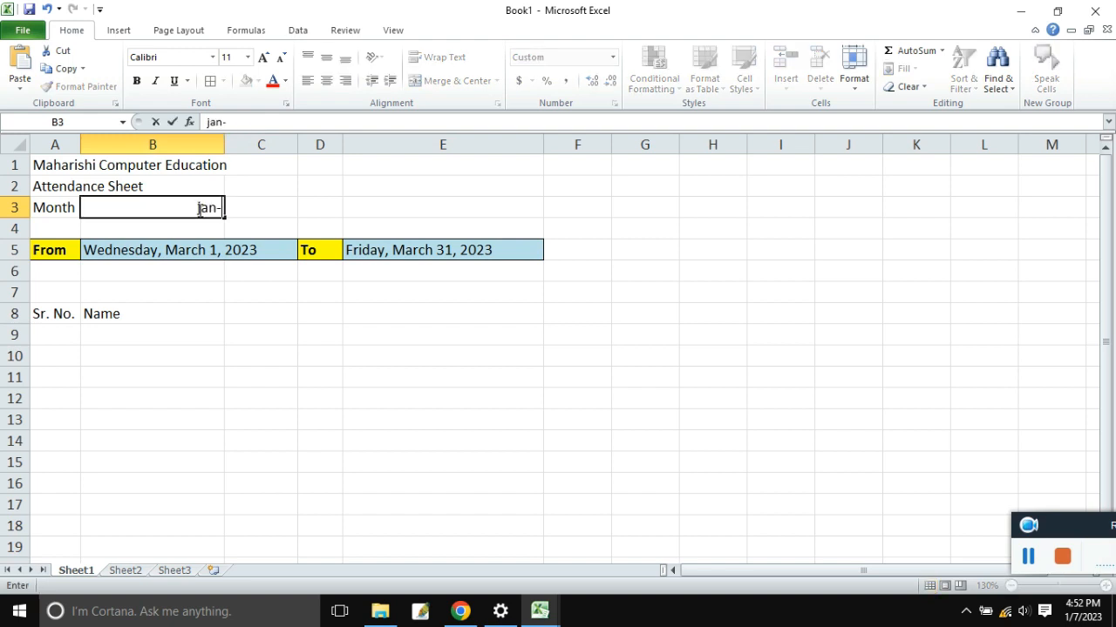
pyautogui.write('2023')
pyautogui.press('Return')
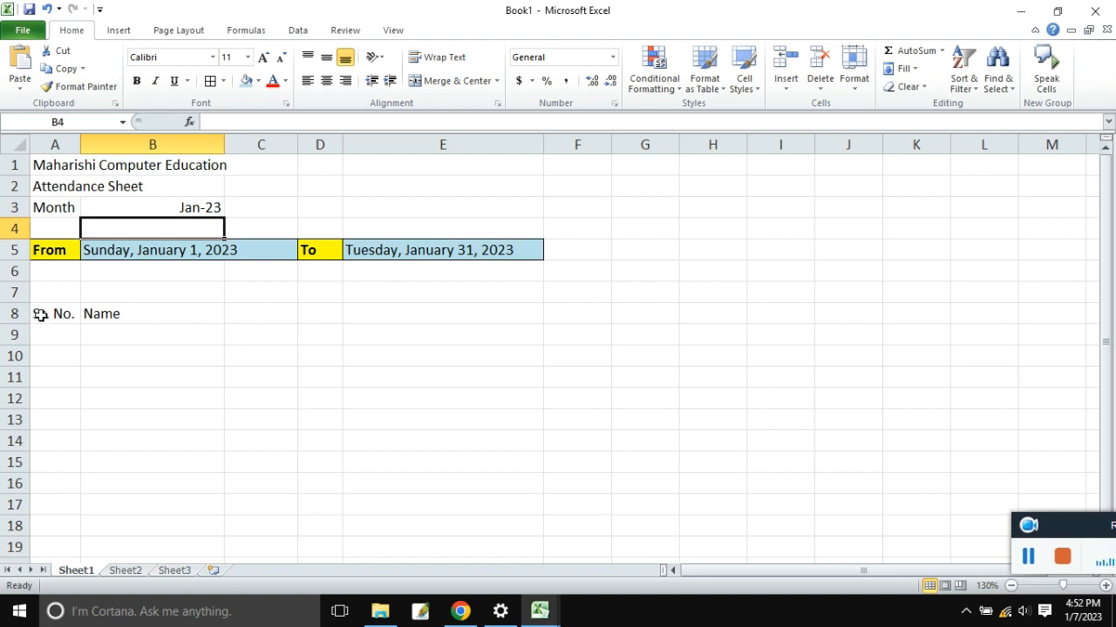
pyautogui.click(116, 314)
pyautogui.click(55, 315)
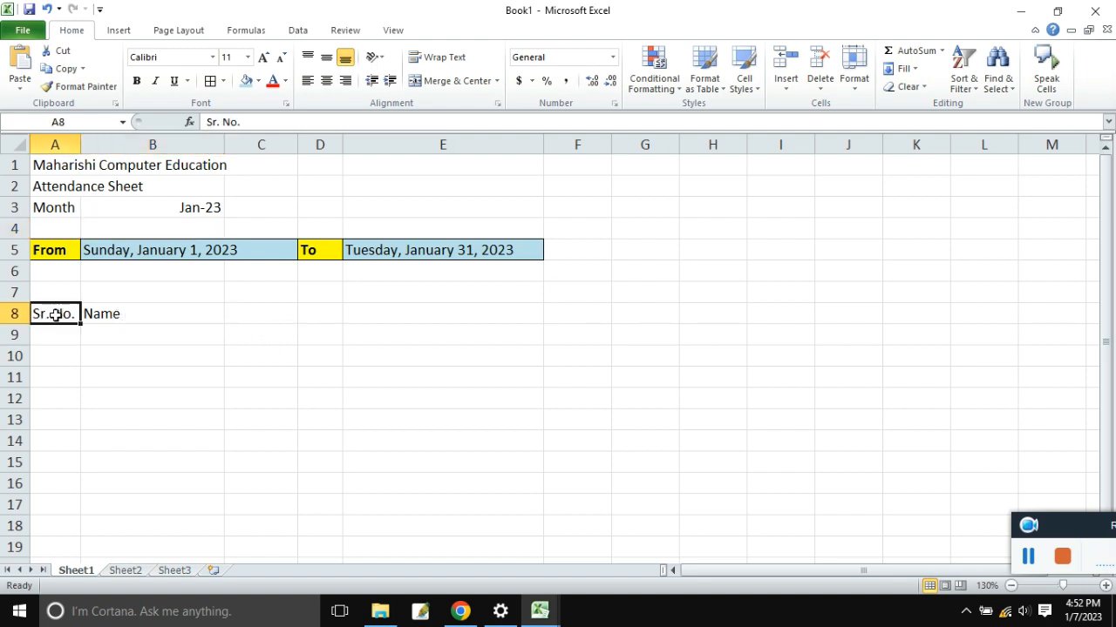
pyautogui.click(122, 316)
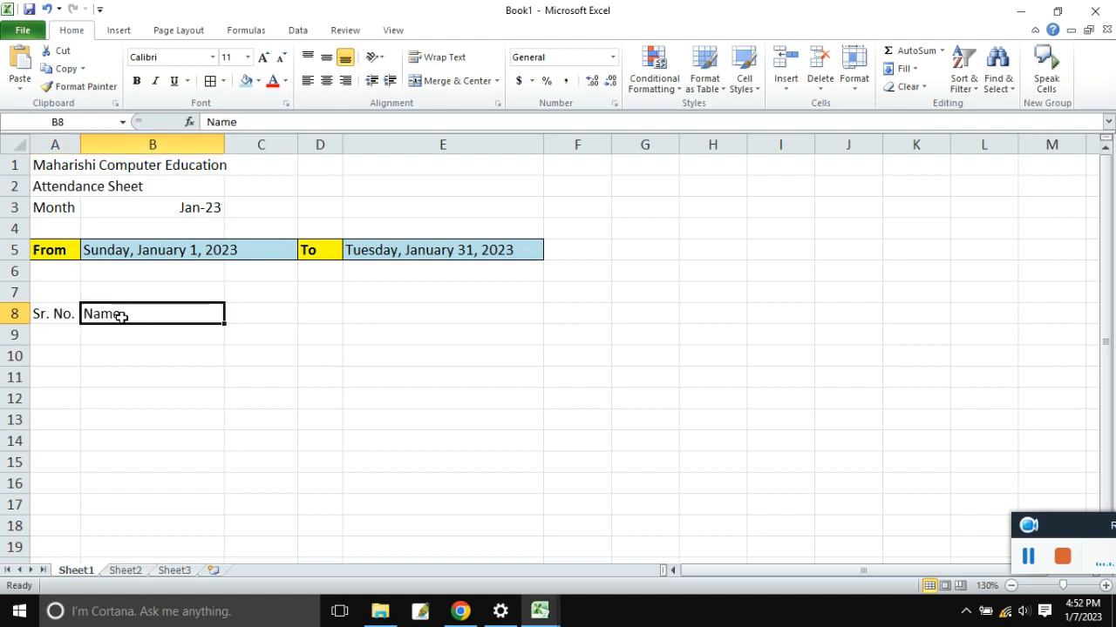
pyautogui.click(240, 311)
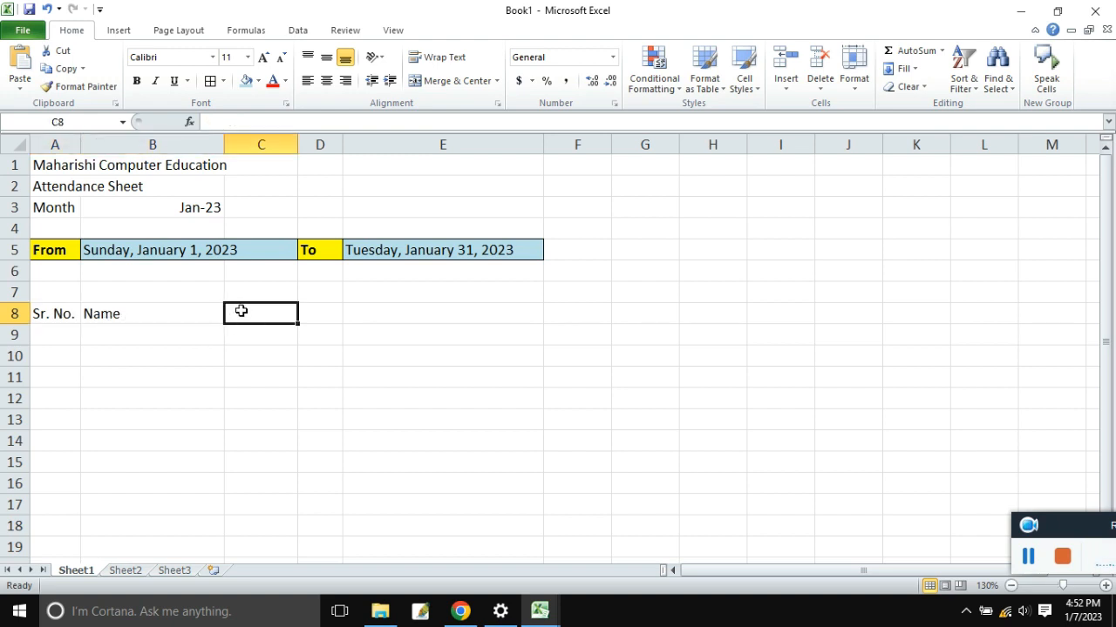
pyautogui.click(322, 330)
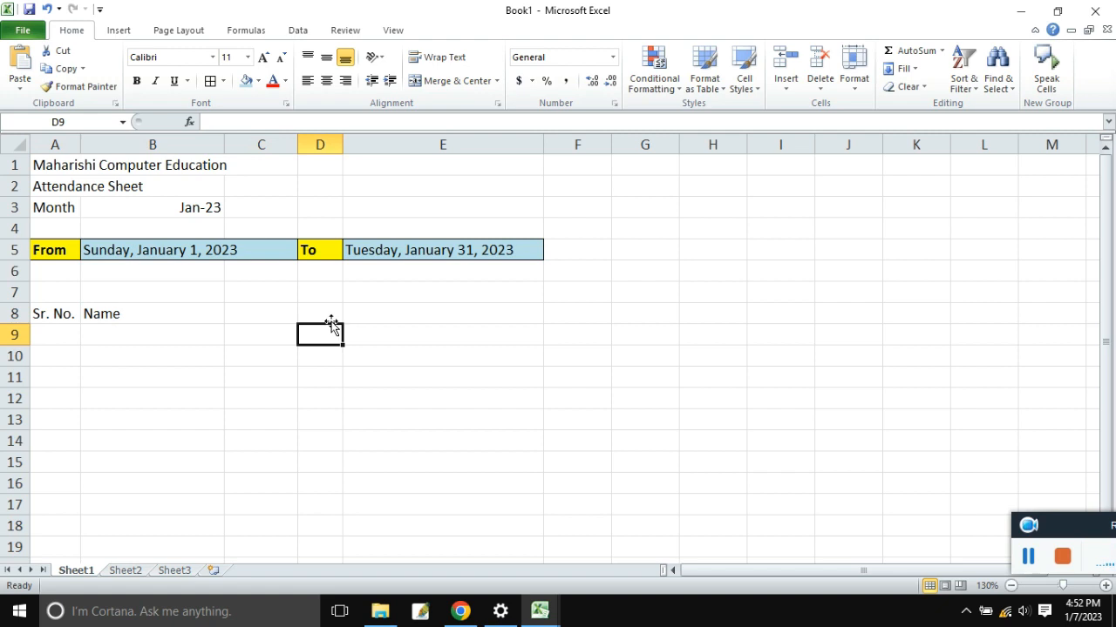
pyautogui.click(329, 317)
pyautogui.moveTo(327, 318); pyautogui.dragTo(327, 336)
pyautogui.click(418, 337)
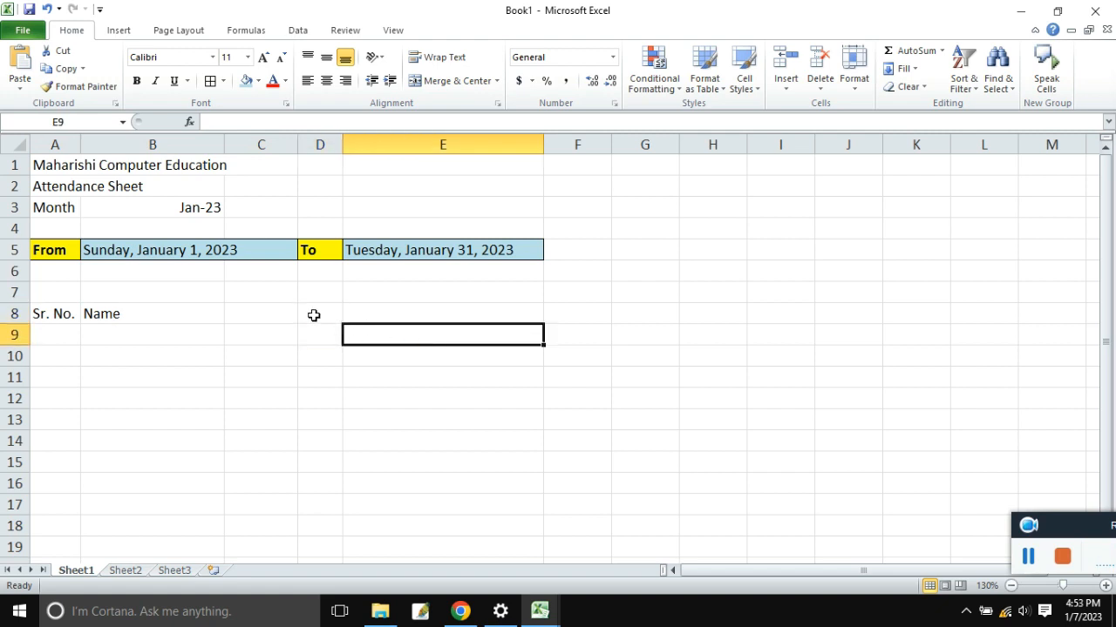
pyautogui.moveTo(314, 316); pyautogui.dragTo(809, 460)
pyautogui.click(401, 251)
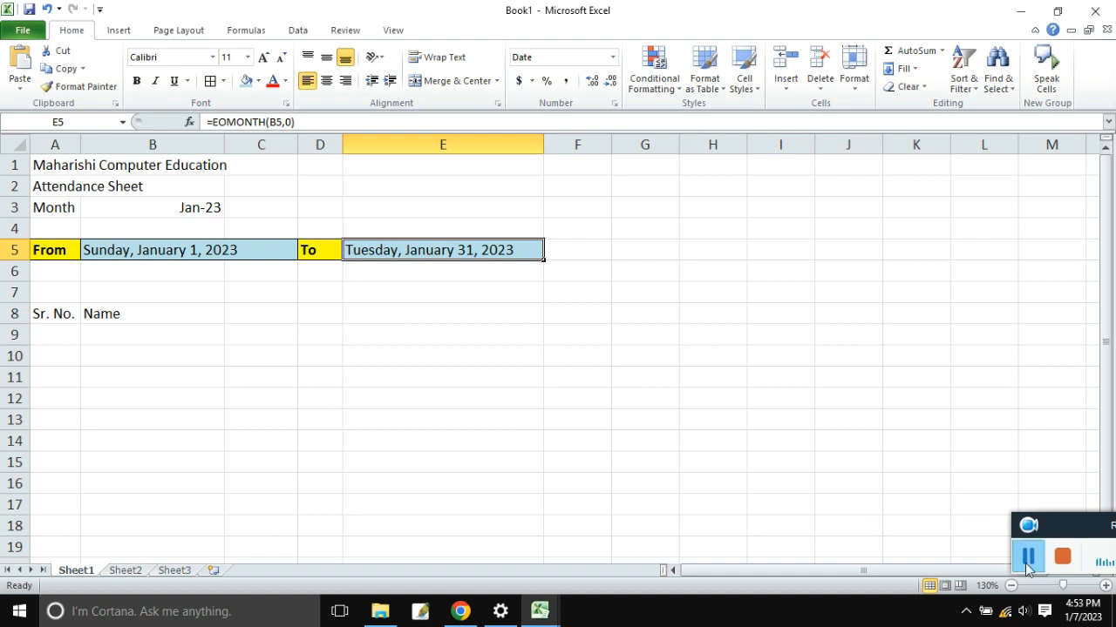
# Enter Date as a heading in C8, beside the Name heading.
pyautogui.click(253, 319)
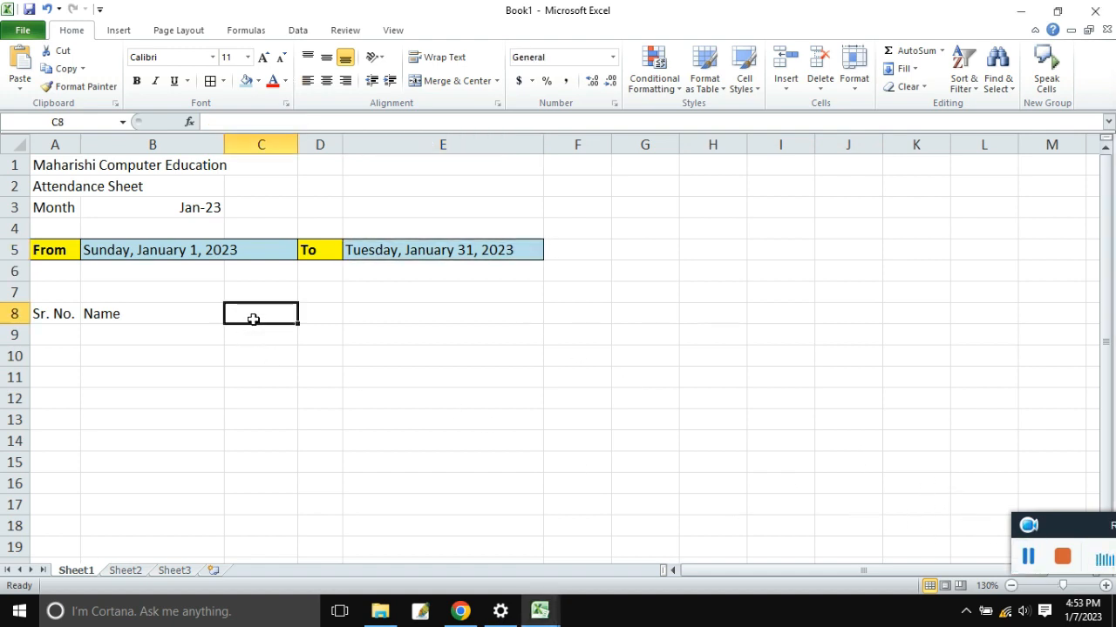
pyautogui.click(288, 330)
pyautogui.click(271, 314)
pyautogui.write('Date')
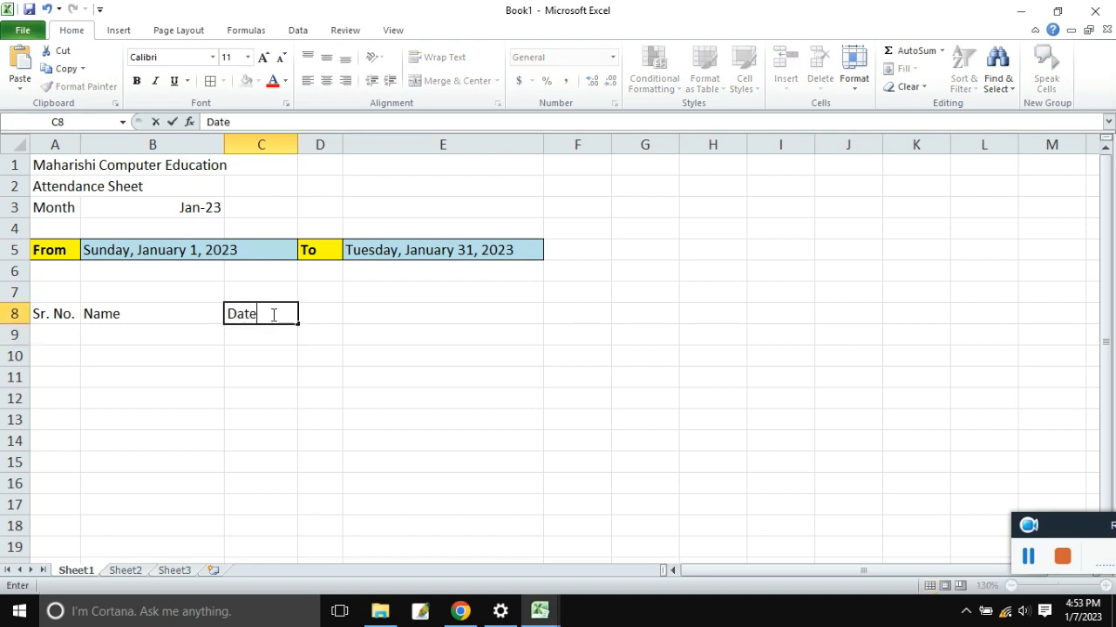
pyautogui.press('Return')
# Enter the label Day in C8 and the label Date in C9.
pyautogui.click(272, 314)
pyautogui.write('D')
pyautogui.press('Return')
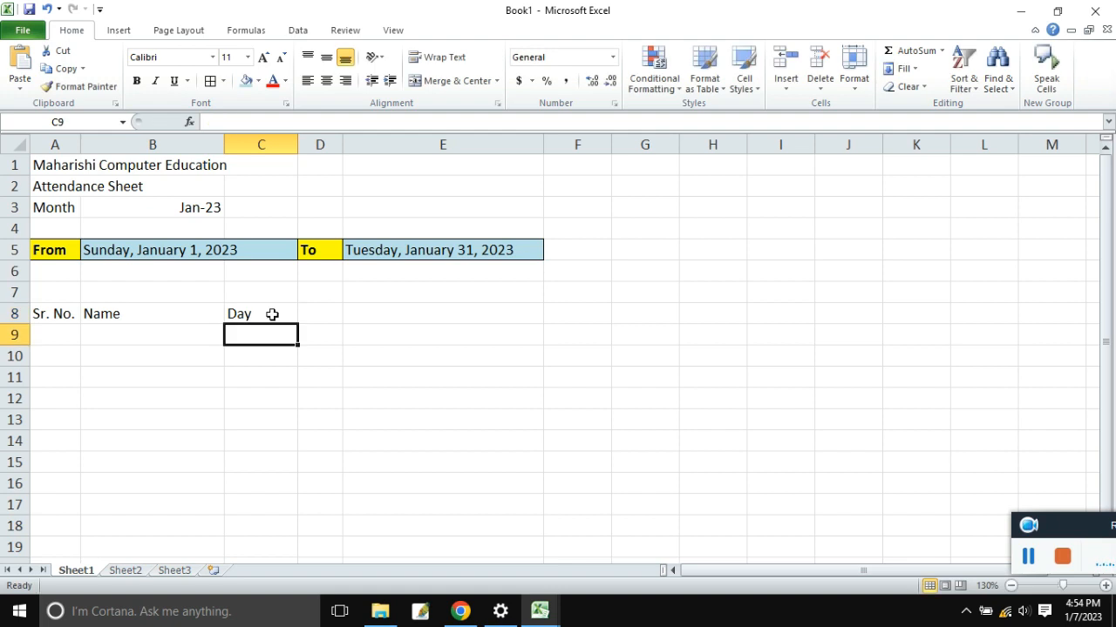
pyautogui.write('Date')
pyautogui.press('Return')
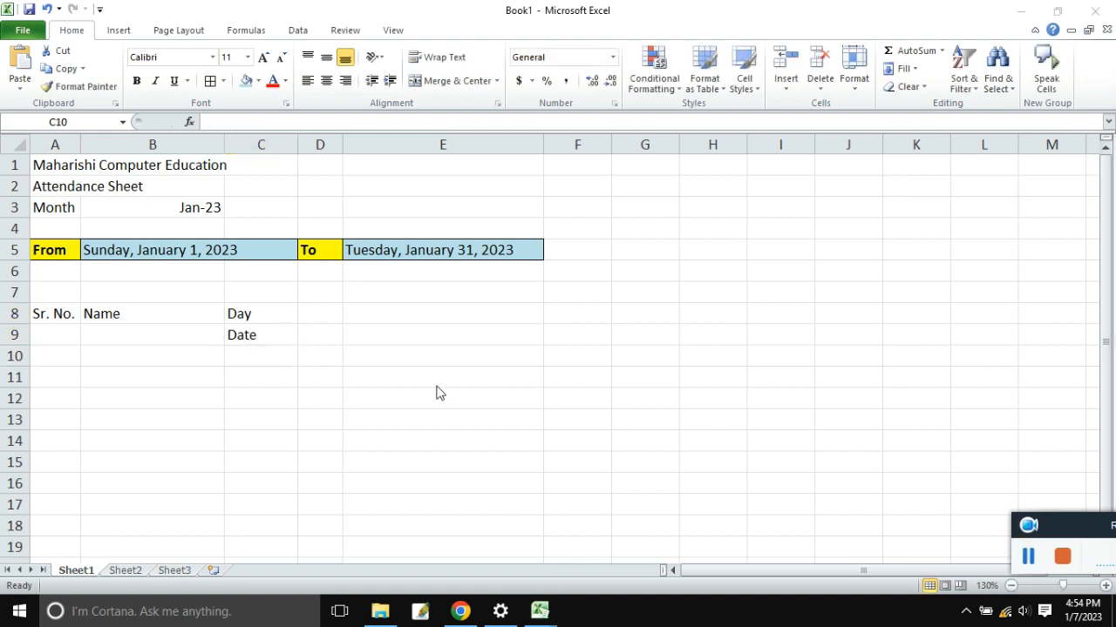
pyautogui.click(357, 371)
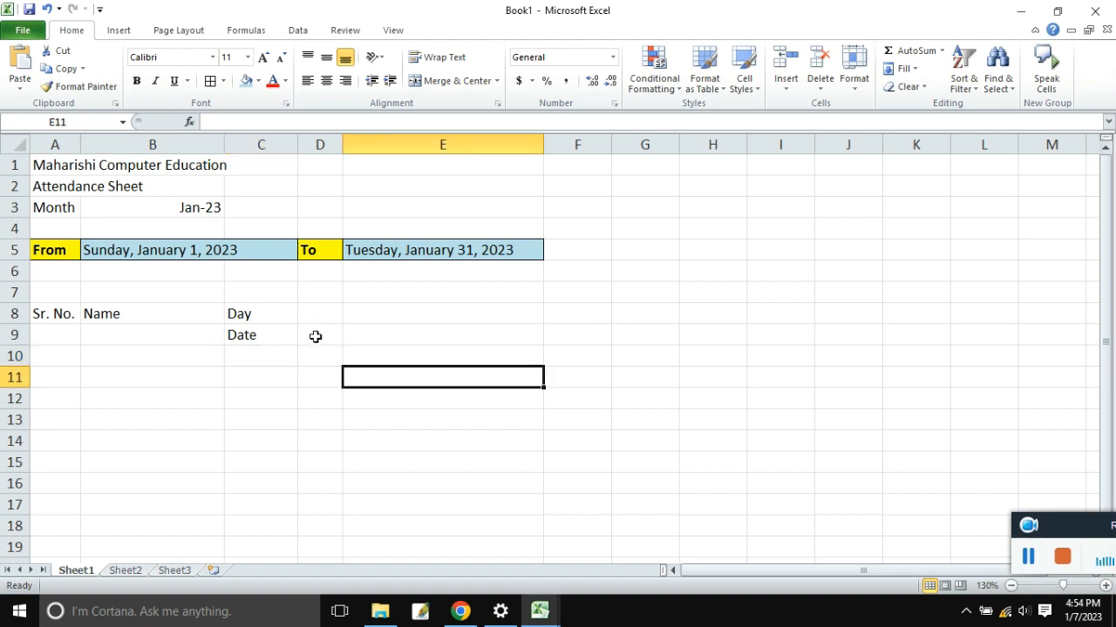
pyautogui.click(316, 336)
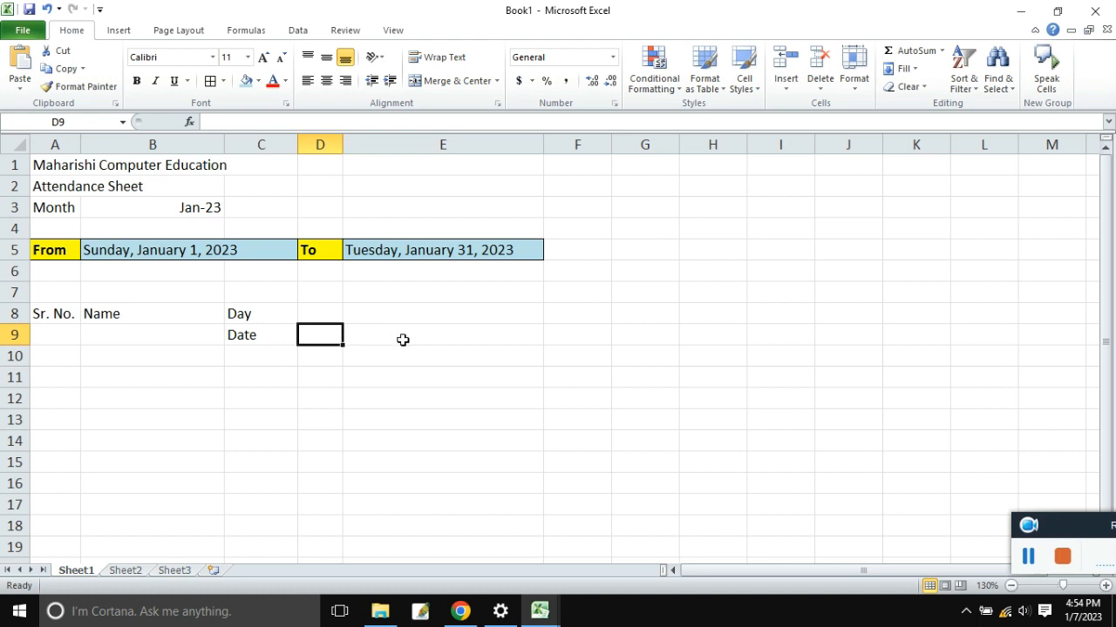
pyautogui.moveTo(324, 335); pyautogui.dragTo(941, 351)
pyautogui.click(772, 392)
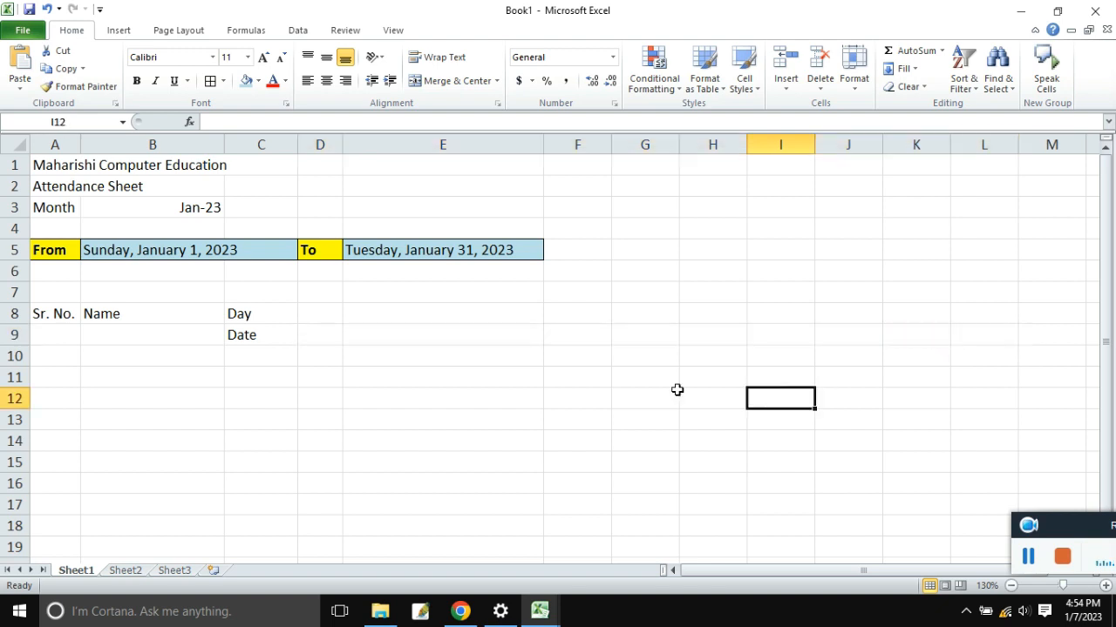
pyautogui.click(319, 334)
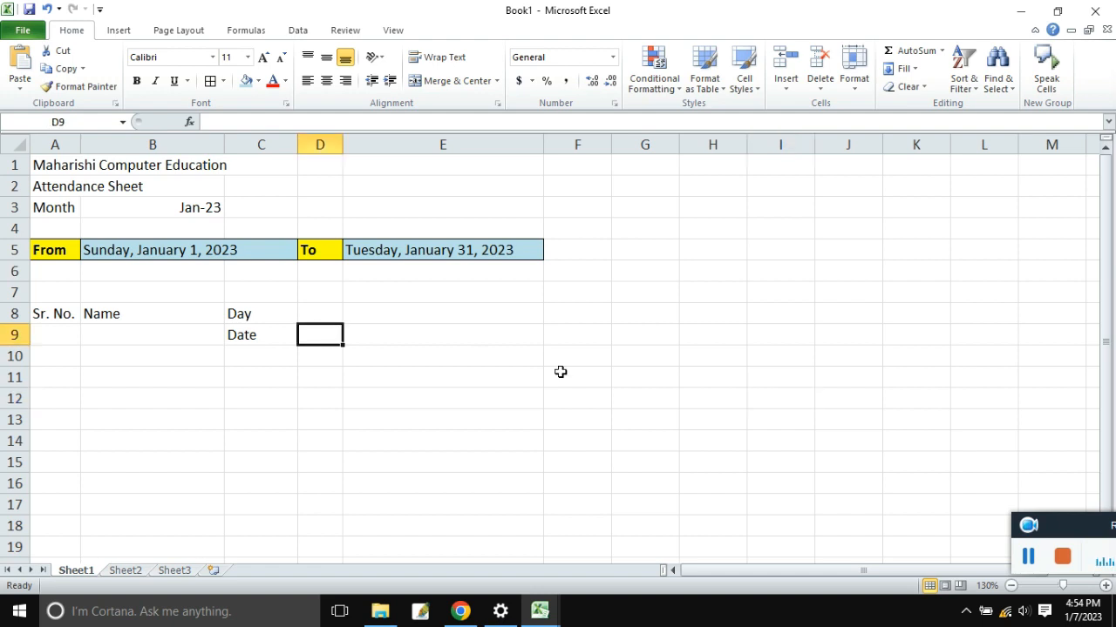
pyautogui.write('1')
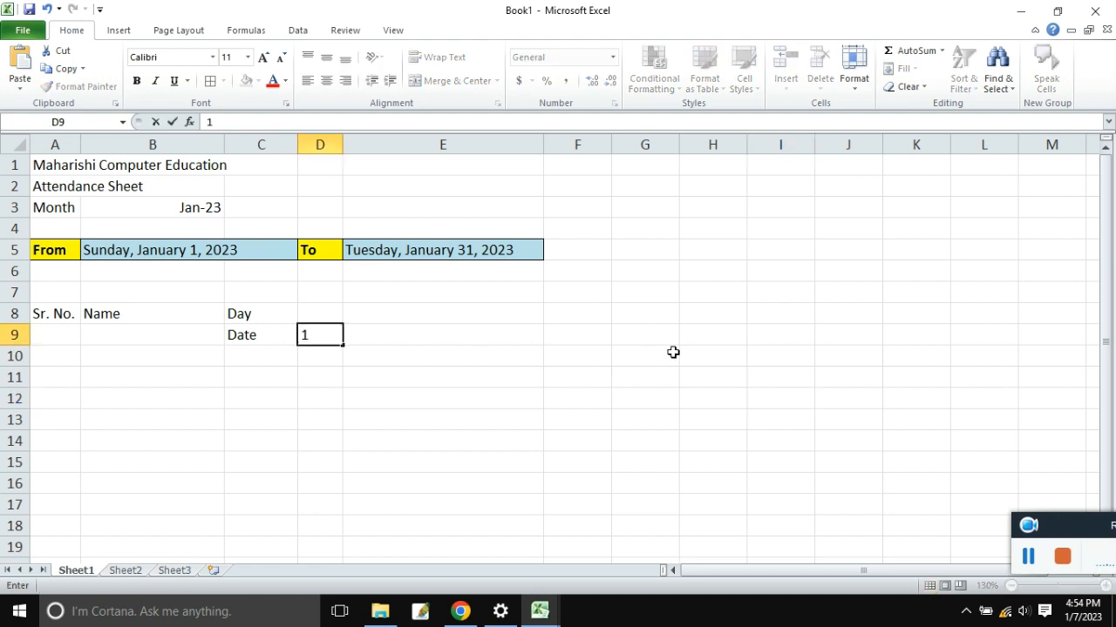
pyautogui.click(647, 353)
pyautogui.click(334, 331)
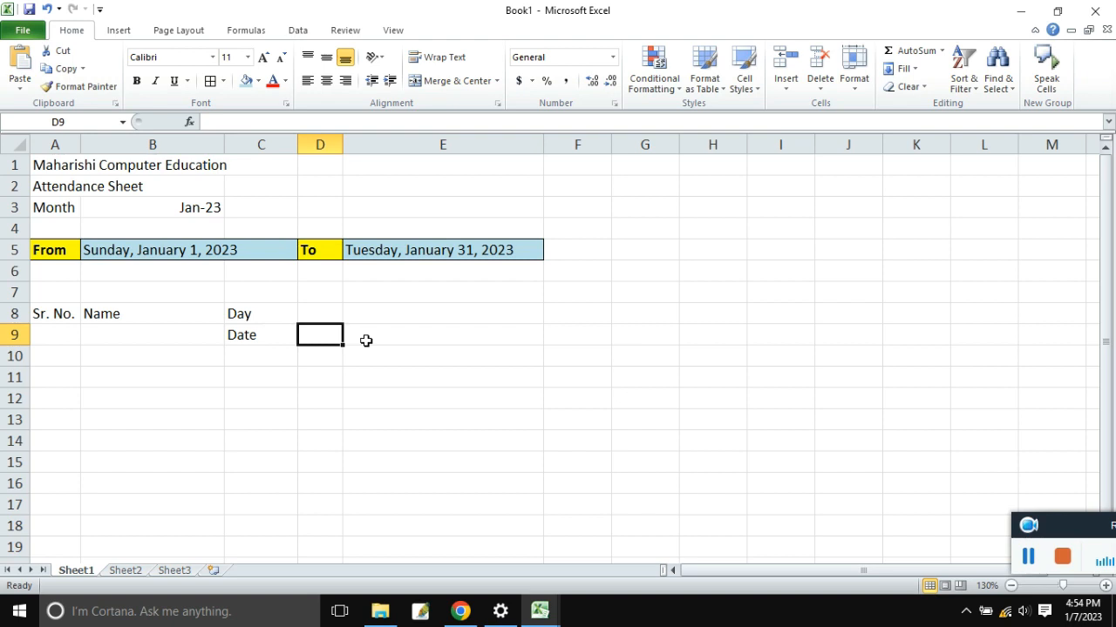
pyautogui.click(393, 398)
# Enter the formula =B5 in D9 so the Date row begins with the From date.
pyautogui.click(323, 335)
pyautogui.write('=')
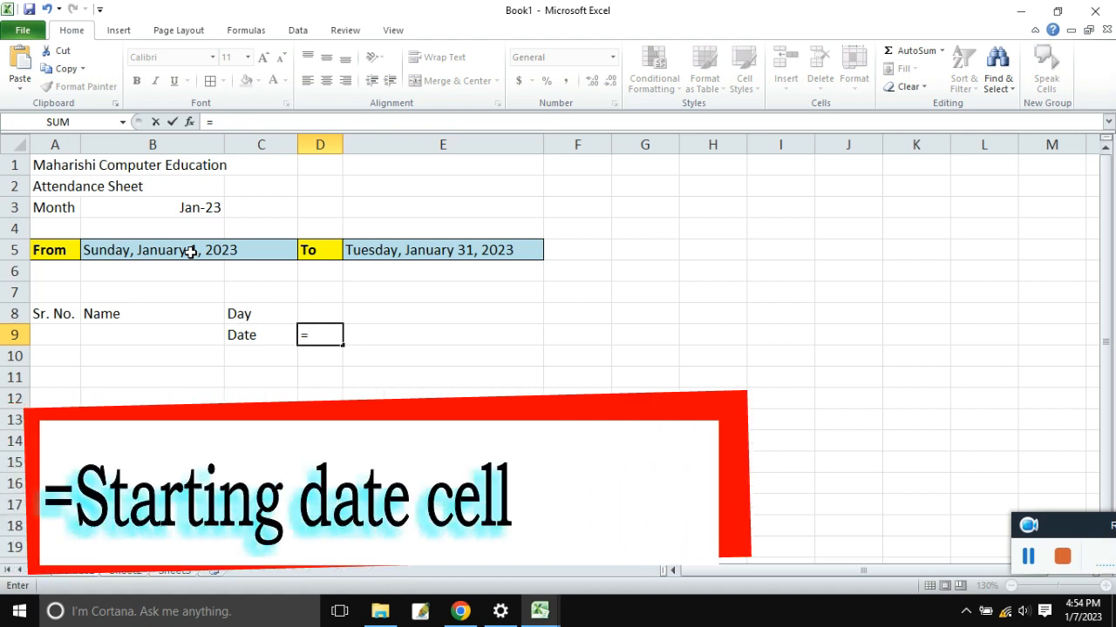
pyautogui.click(225, 251)
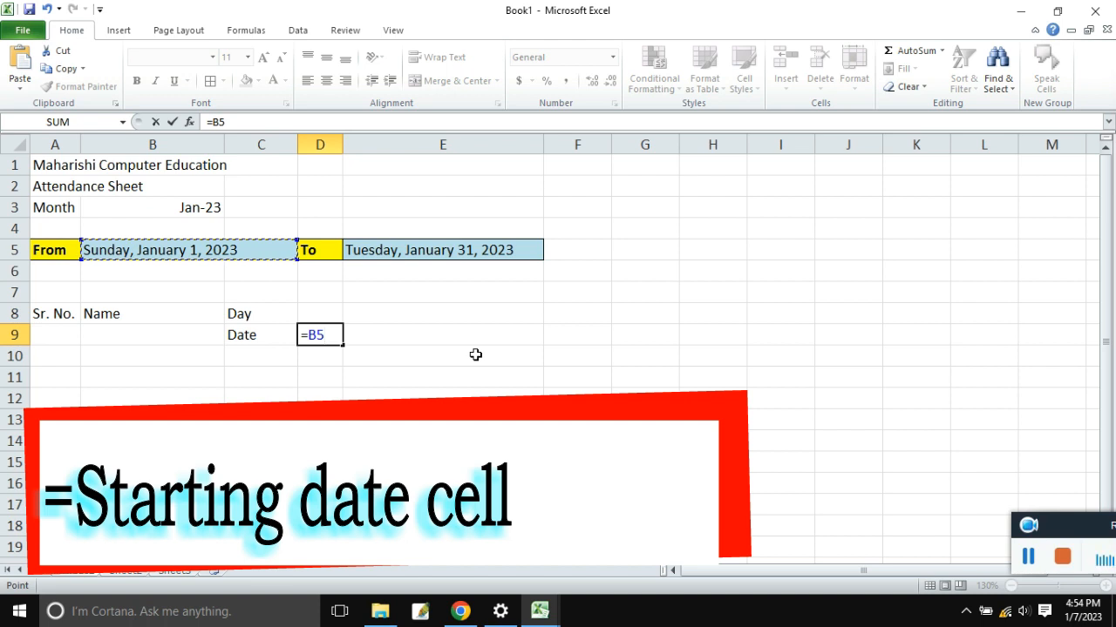
pyautogui.press('Return')
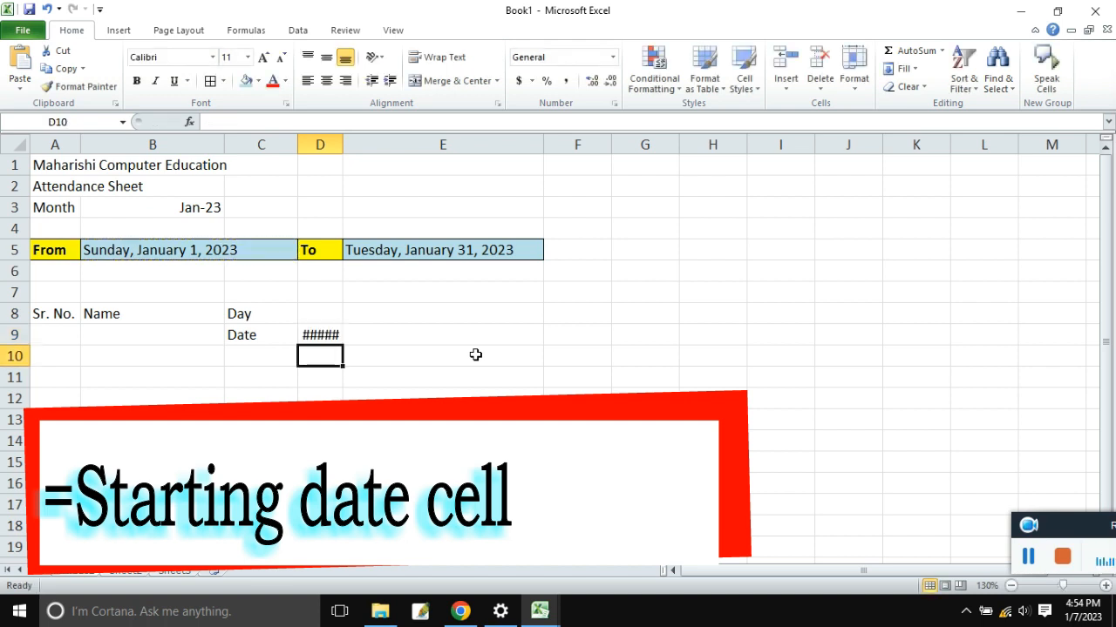
# Try slightly different widths for column D around the date in D9.
pyautogui.click(321, 334)
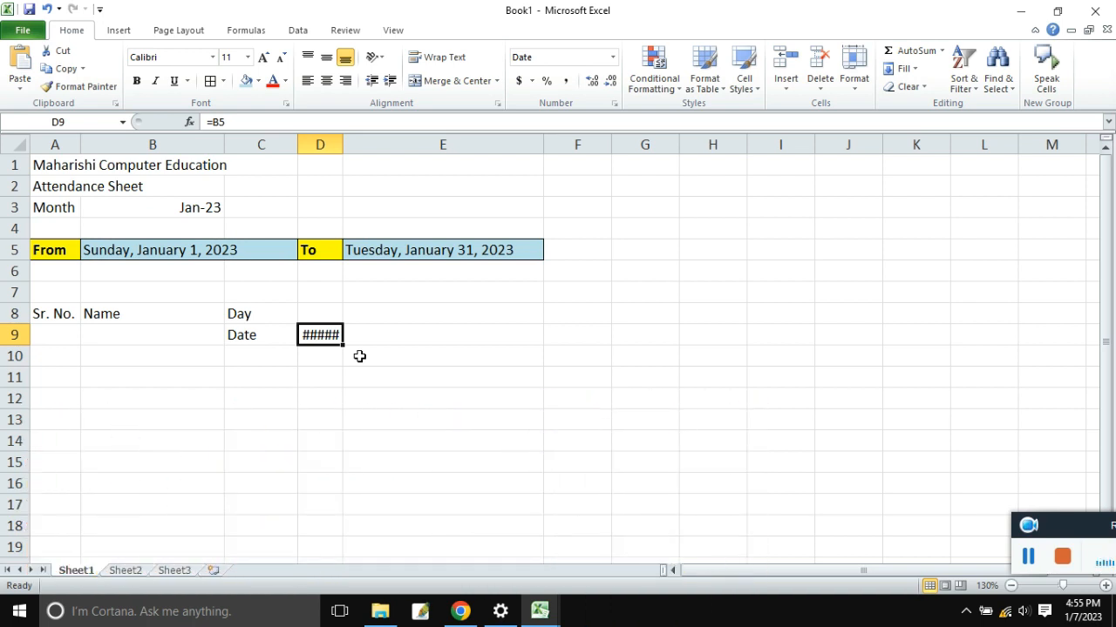
pyautogui.click(409, 381)
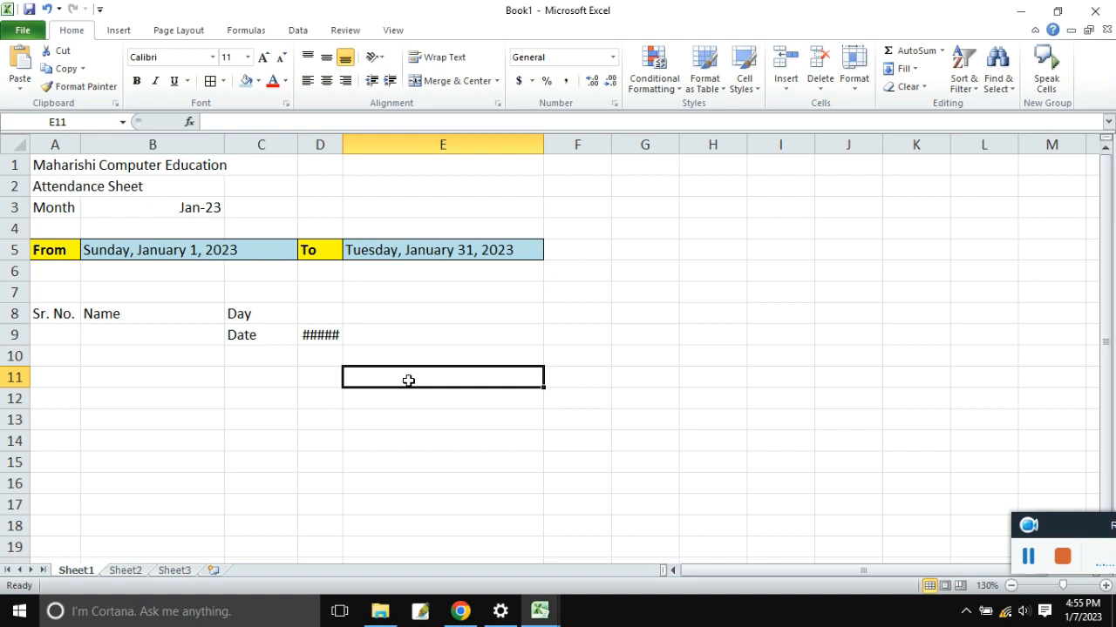
pyautogui.click(322, 336)
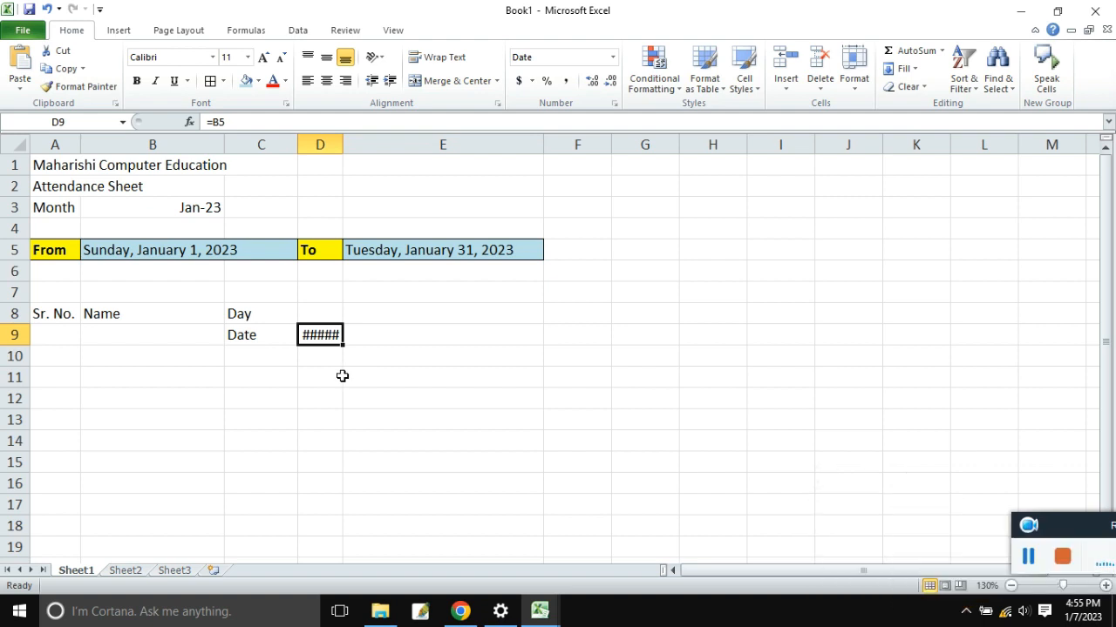
pyautogui.moveTo(343, 145)
pyautogui.mouseDown()
pyautogui.moveTo(477, 146)
pyautogui.moveTo(339, 148)
pyautogui.mouseUp()
pyautogui.click(514, 398)
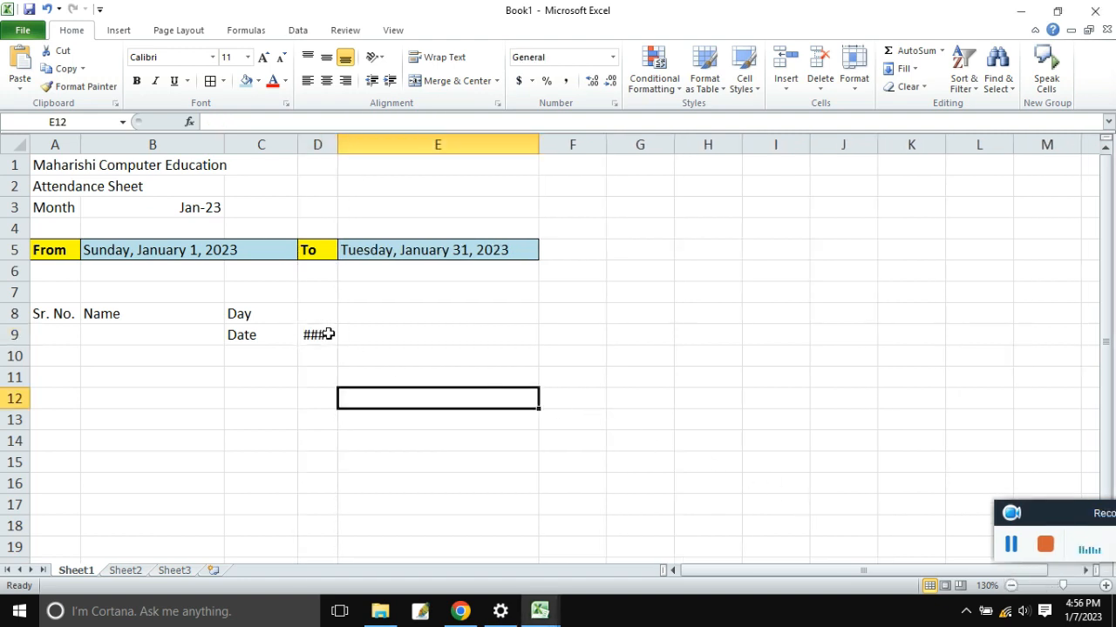
pyautogui.click(328, 335)
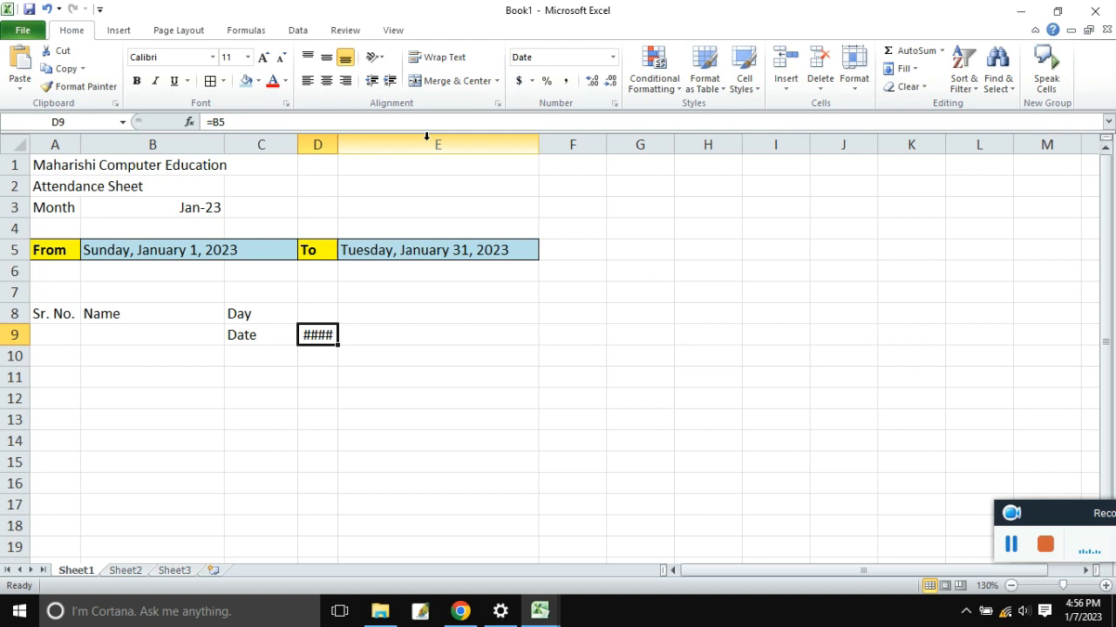
pyautogui.moveTo(340, 145); pyautogui.dragTo(341, 145)
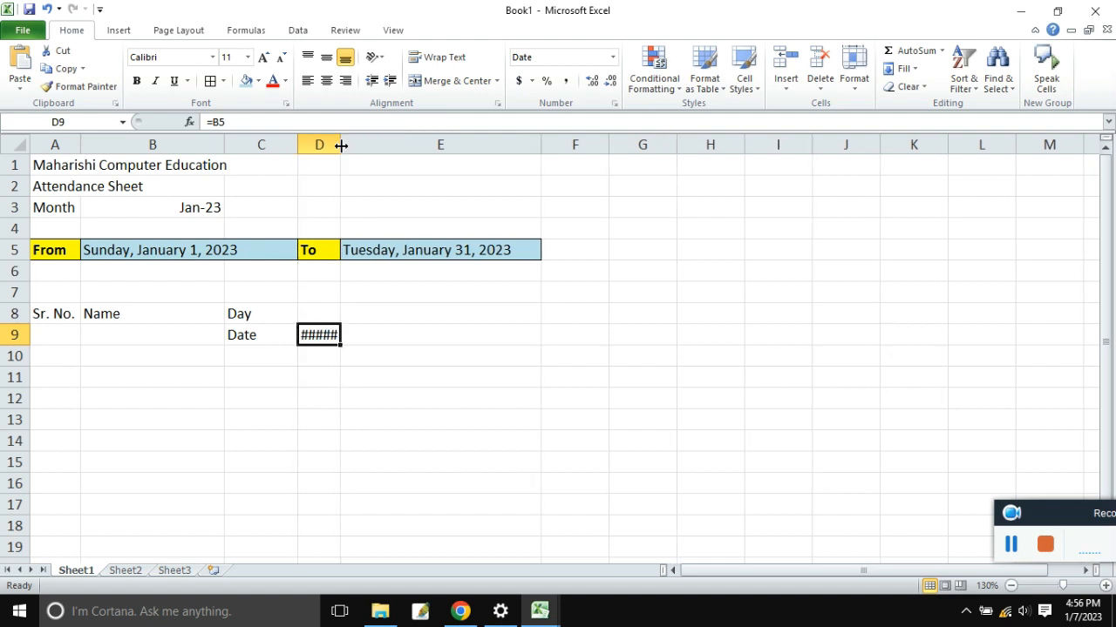
pyautogui.click(415, 375)
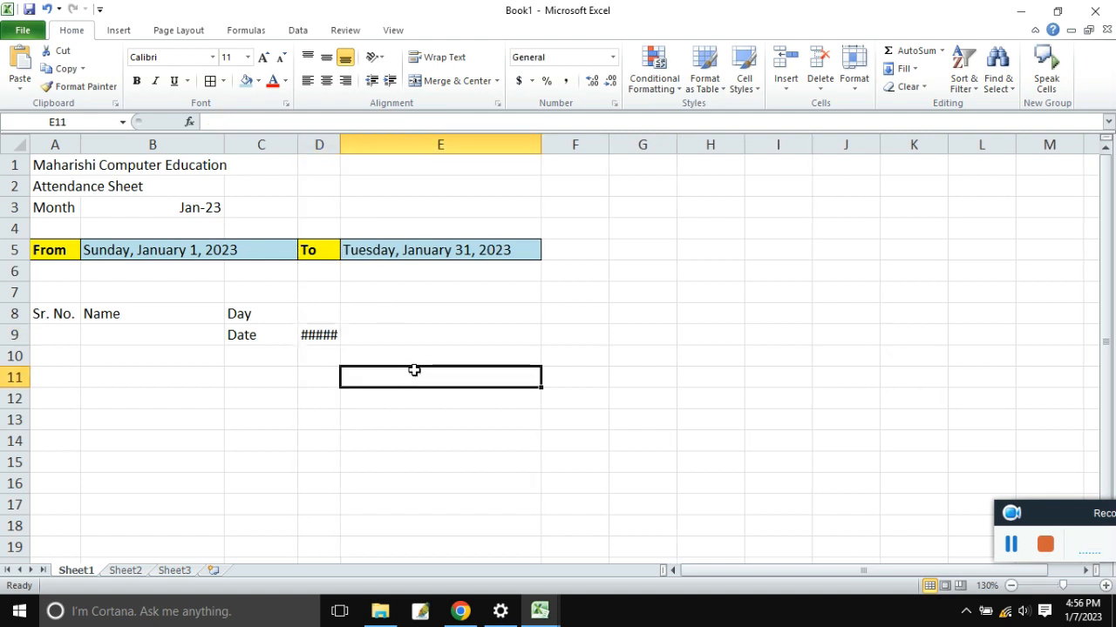
# Apply the custom number format d to D9 and narrow column D to fit the day number.
pyautogui.click(324, 334)
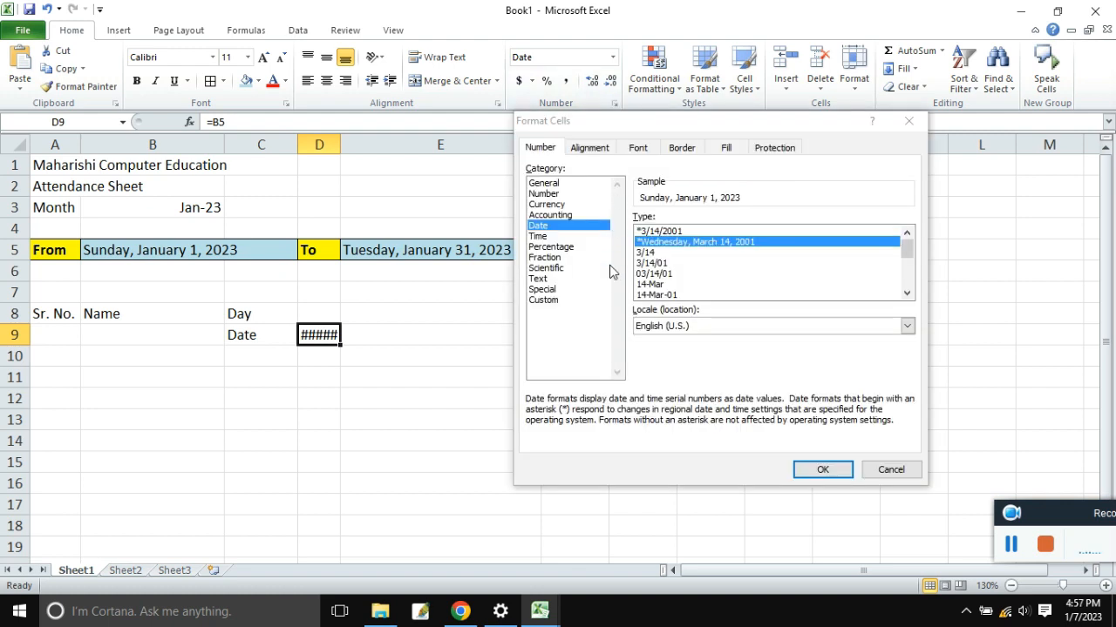
pyautogui.click(550, 307)
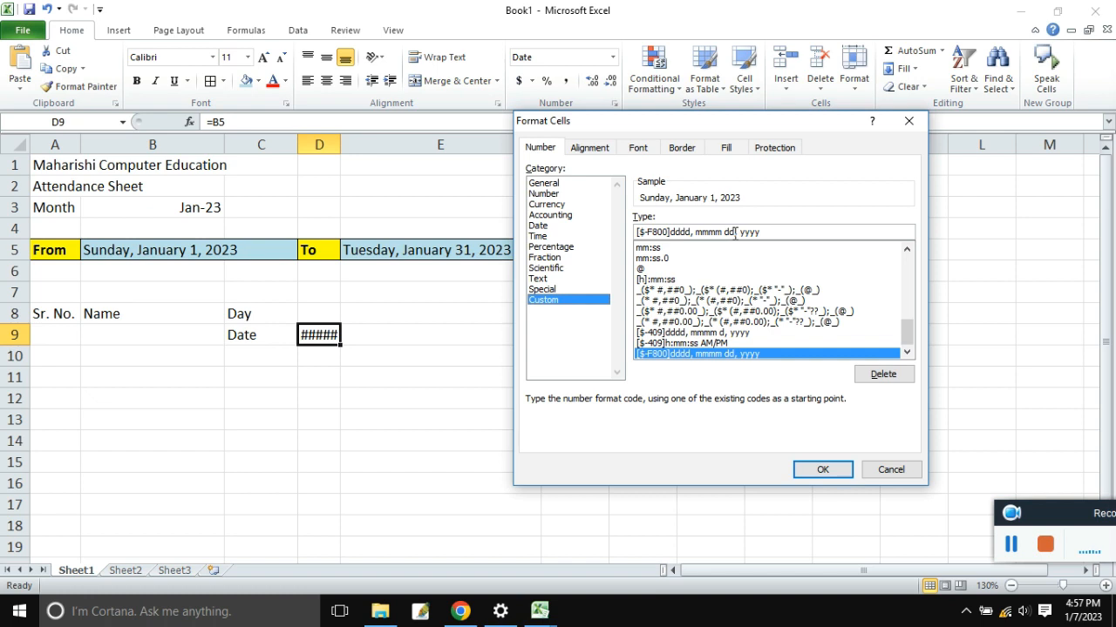
pyautogui.moveTo(780, 234); pyautogui.dragTo(708, 224)
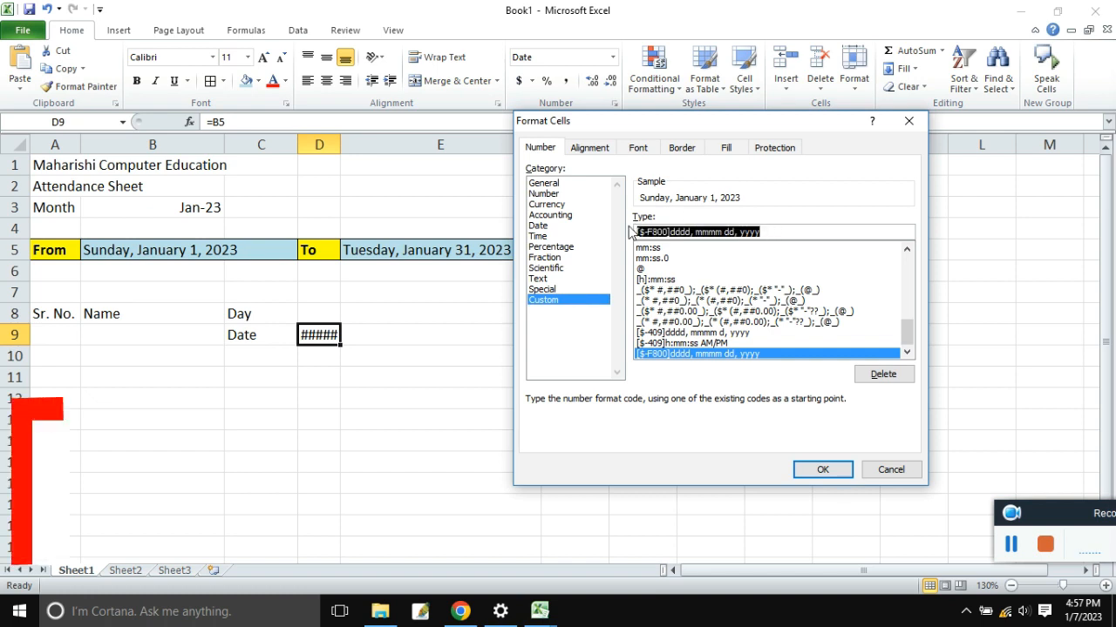
pyautogui.write('d')
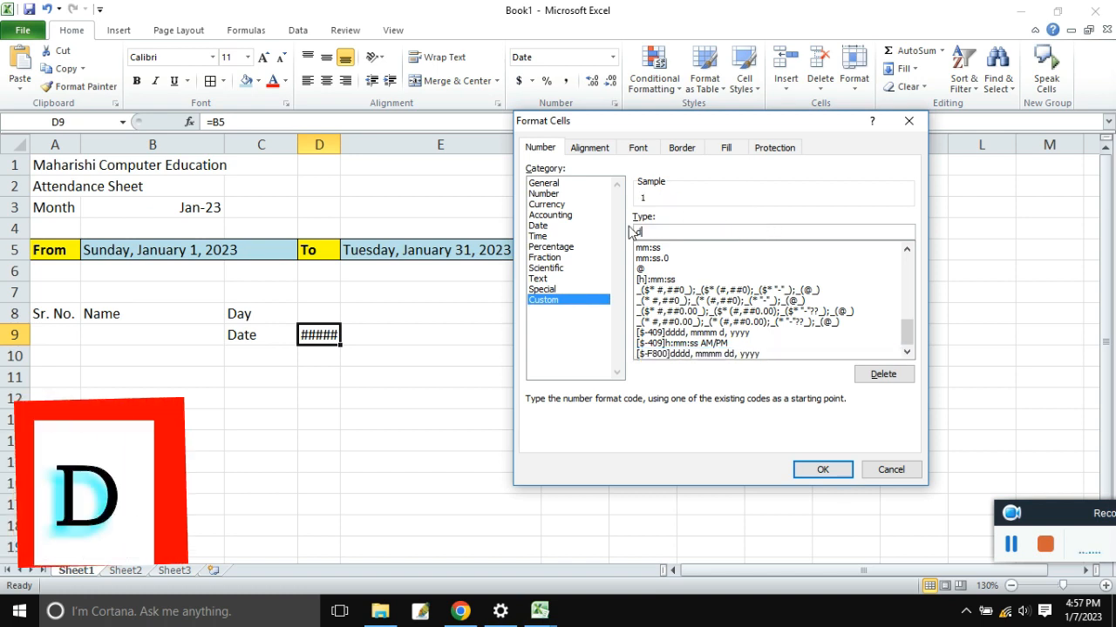
pyautogui.click(820, 473)
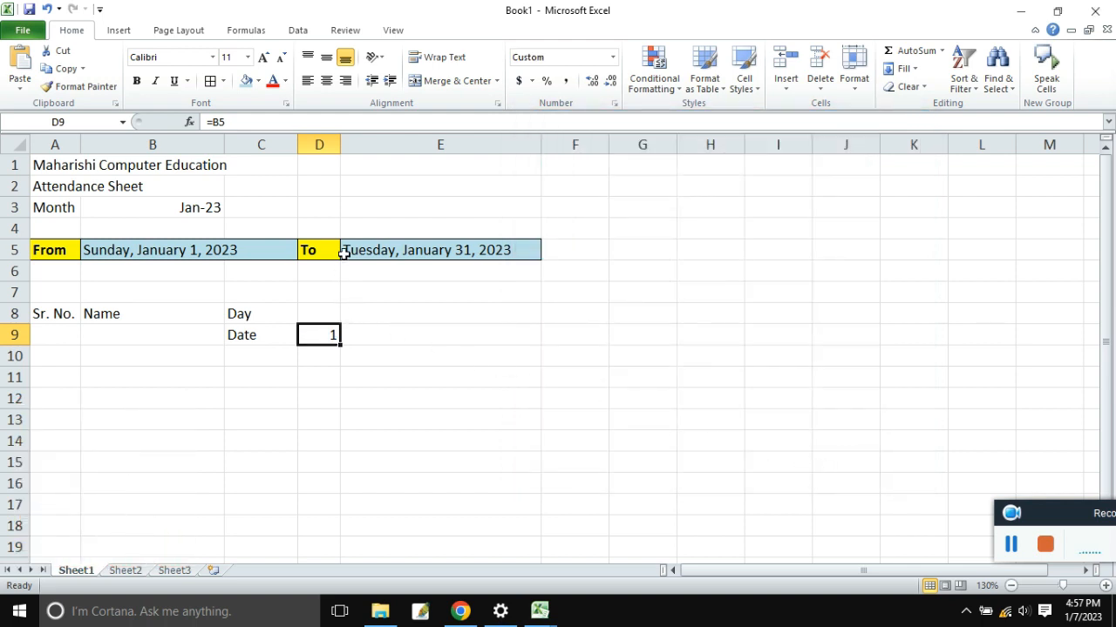
pyautogui.moveTo(341, 147); pyautogui.dragTo(333, 148)
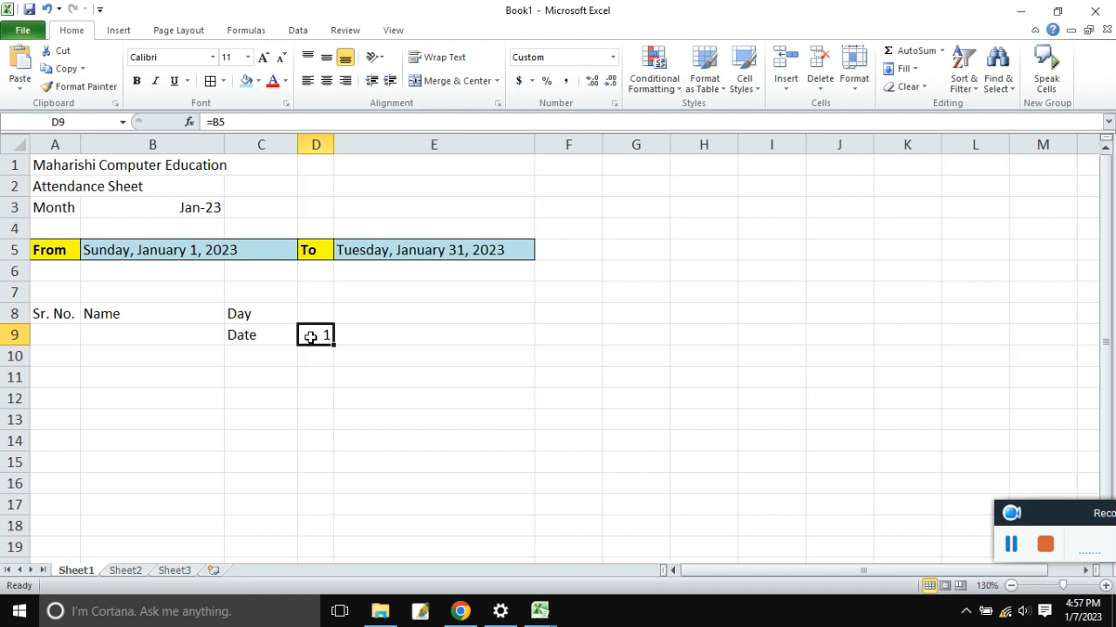
# Narrow column E to roughly the width of column D.
pyautogui.click(1009, 545)
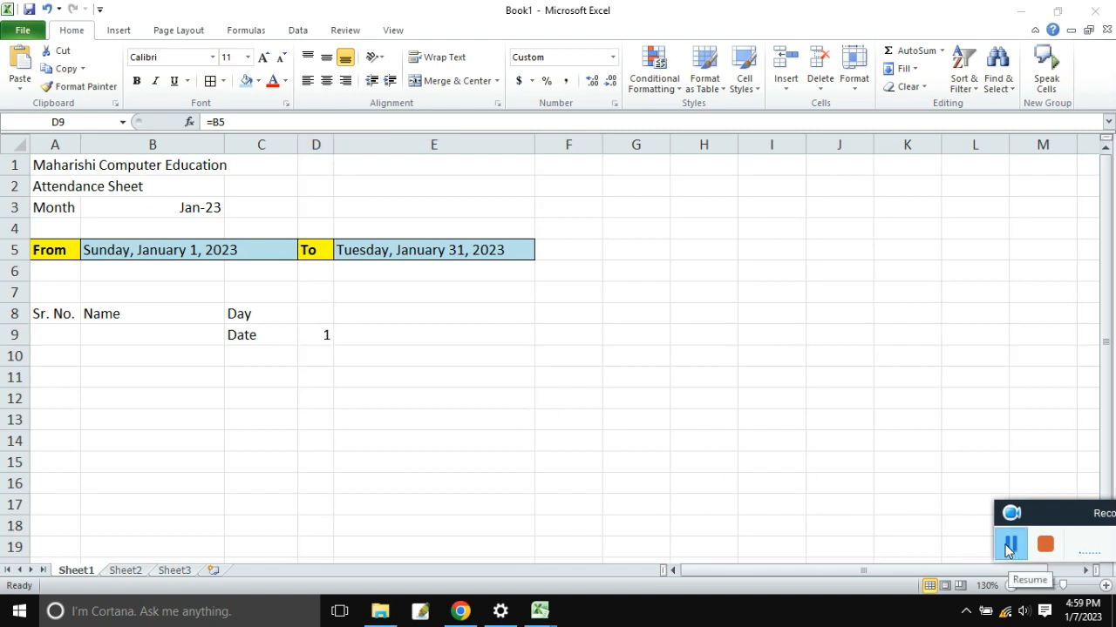
pyautogui.click(1009, 546)
pyautogui.click(397, 356)
pyautogui.click(385, 336)
pyautogui.moveTo(535, 144); pyautogui.dragTo(376, 158)
pyautogui.click(416, 327)
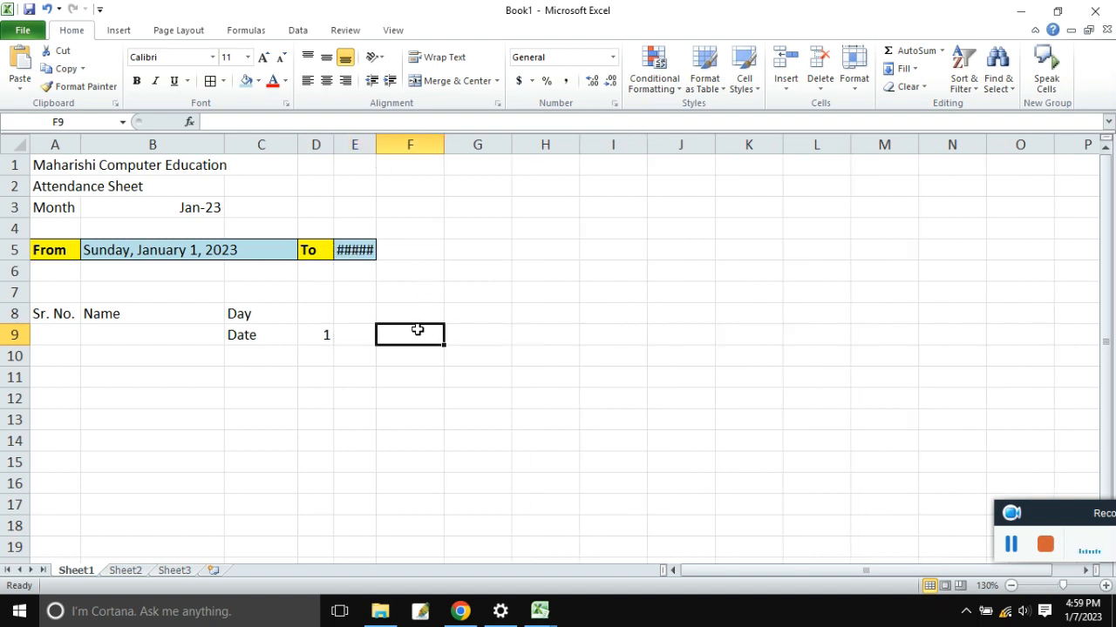
pyautogui.click(353, 337)
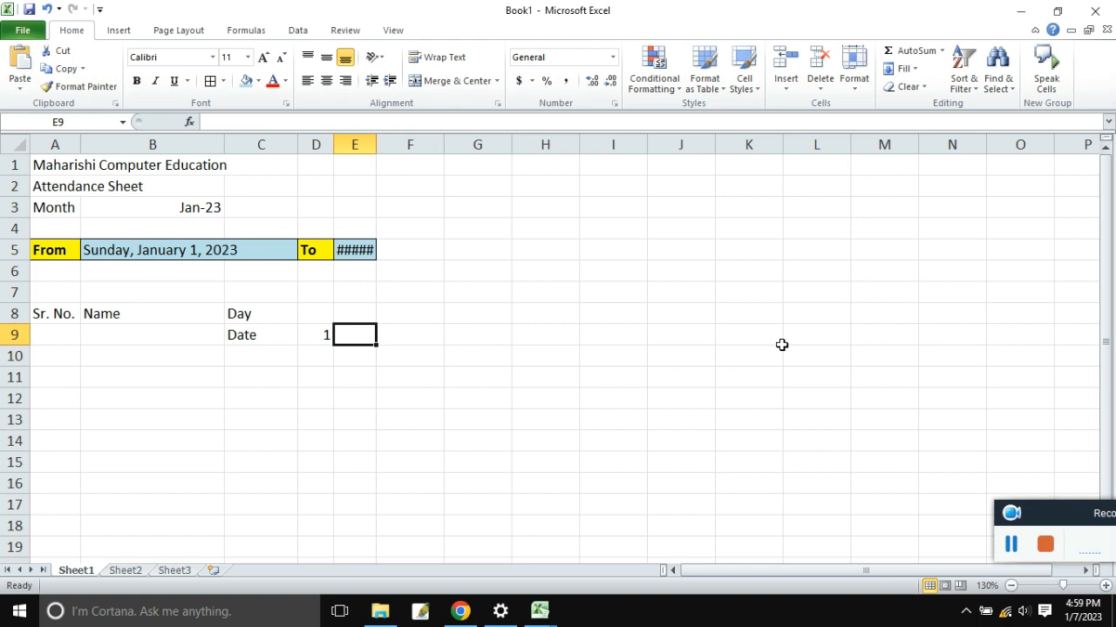
pyautogui.write('=IF(D9<E5)')
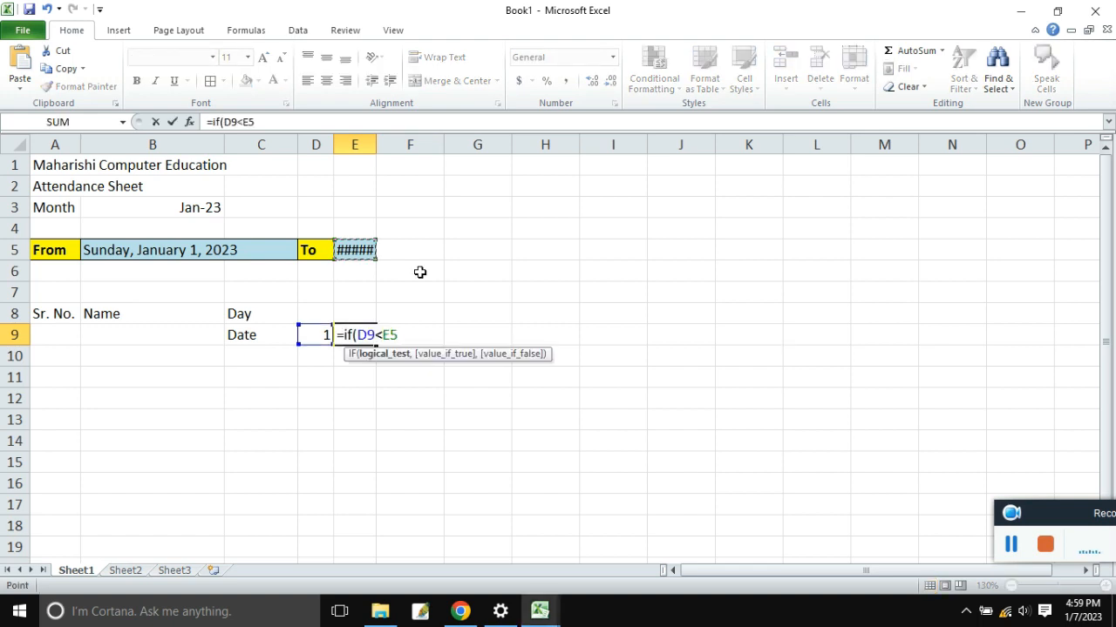
pyautogui.press('Escape')
# Merge E5:H5 for the To date and left-align the merged cell.
pyautogui.click(380, 266)
pyautogui.moveTo(377, 253); pyautogui.dragTo(537, 252)
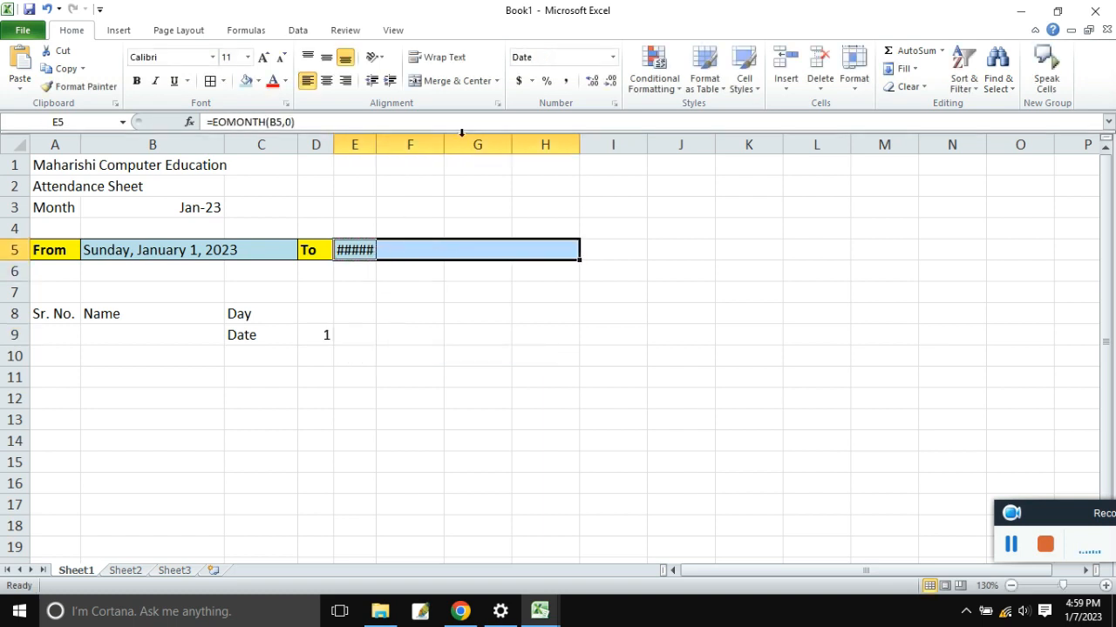
pyautogui.click(441, 82)
pyautogui.click(423, 268)
pyautogui.click(418, 246)
pyautogui.click(307, 82)
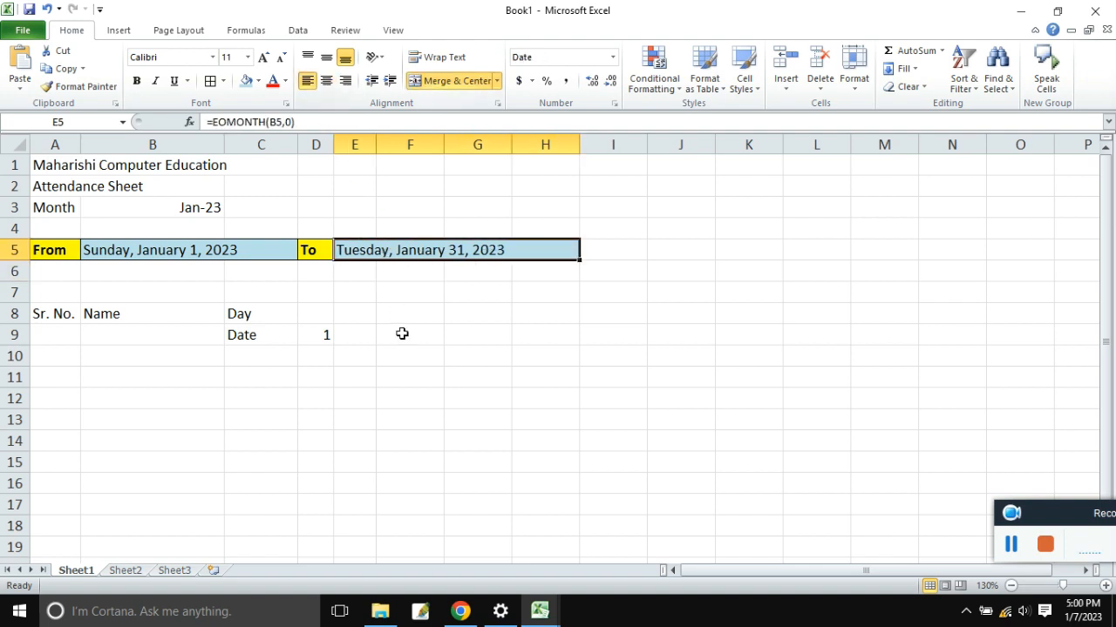
# Enter the formula =IF(D9<E5,D9+1,"") in E9 for the second date of the month.
pyautogui.click(370, 334)
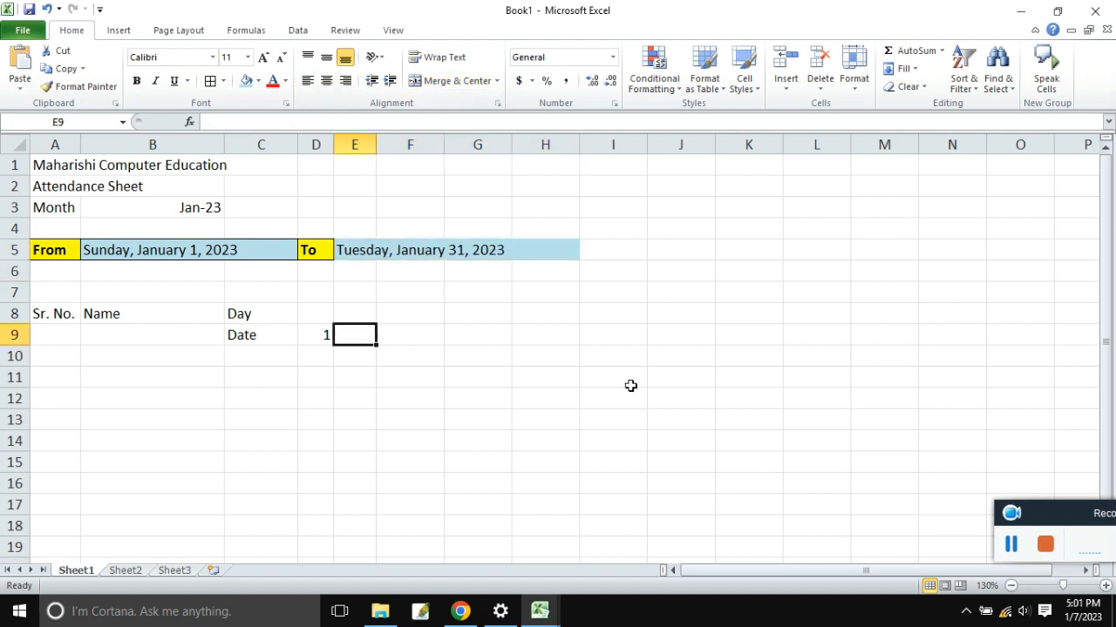
pyautogui.write('=')
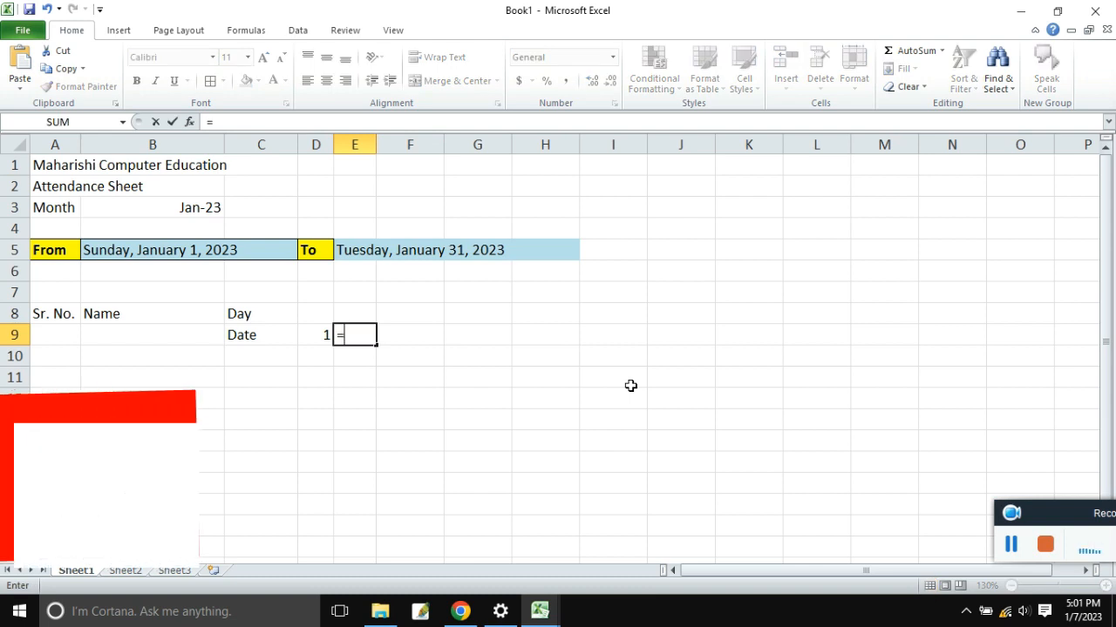
pyautogui.write('if')
pyautogui.press('Tab')
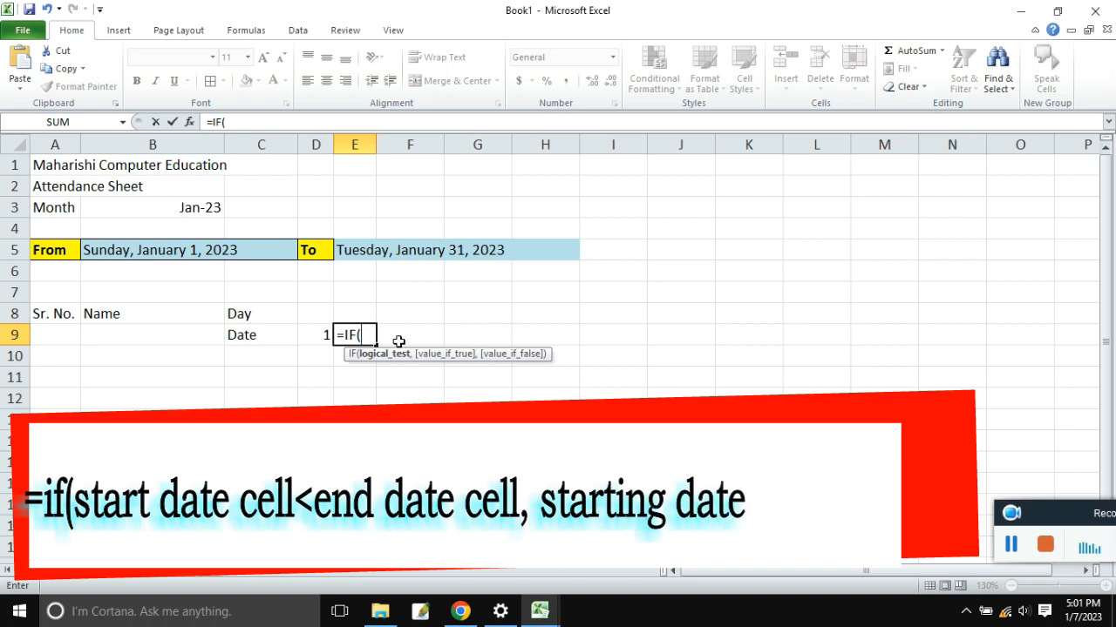
pyautogui.click(322, 335)
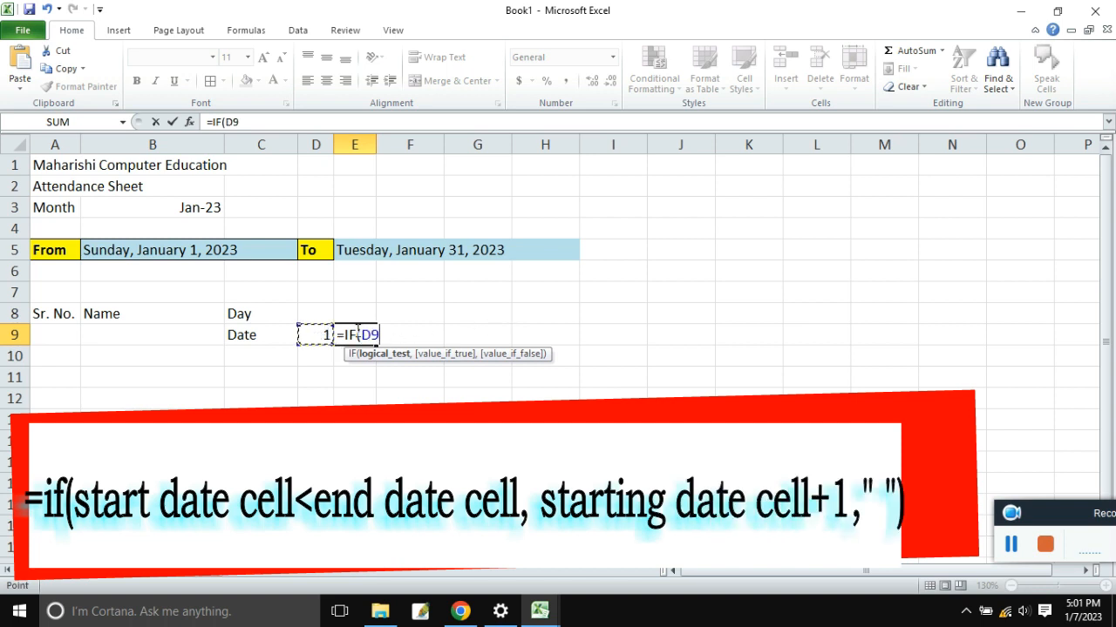
pyautogui.write('<')
pyautogui.click(452, 249)
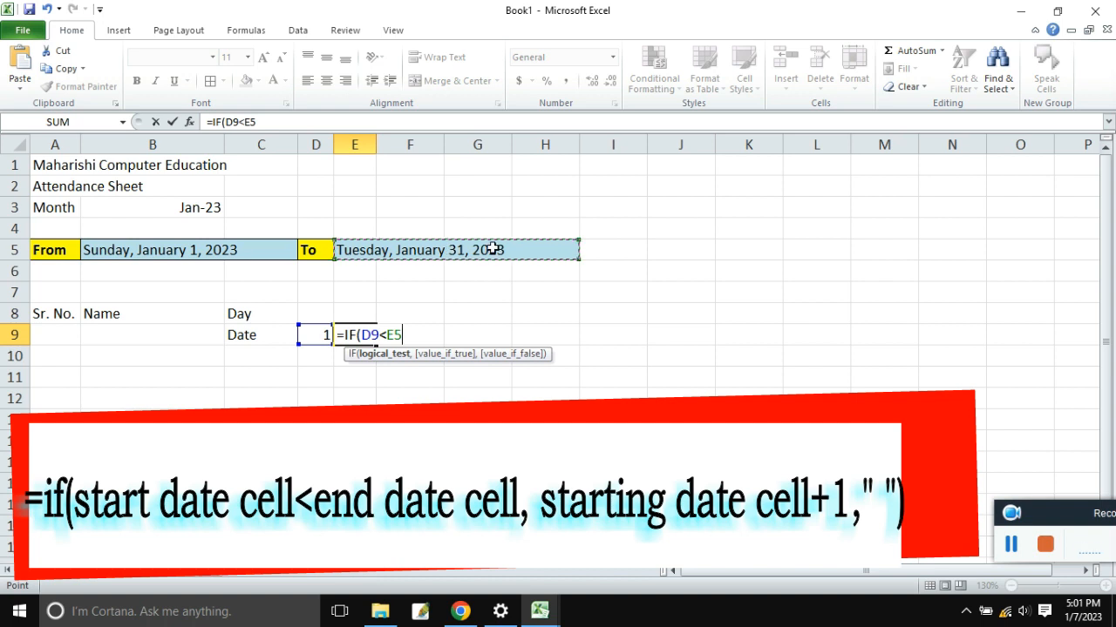
pyautogui.write(',')
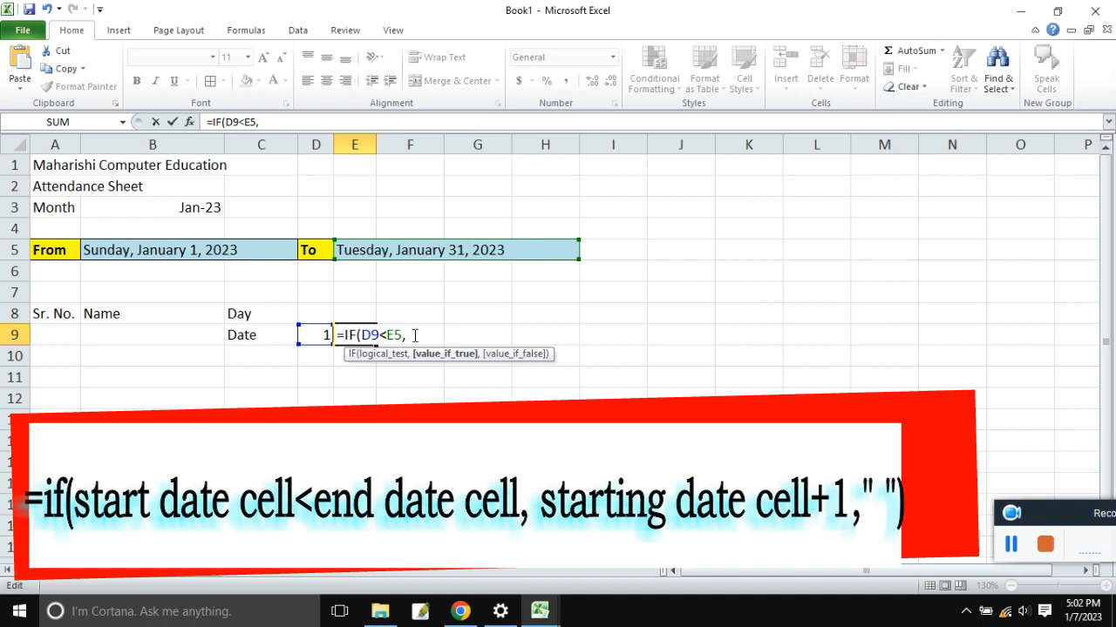
pyautogui.click(324, 334)
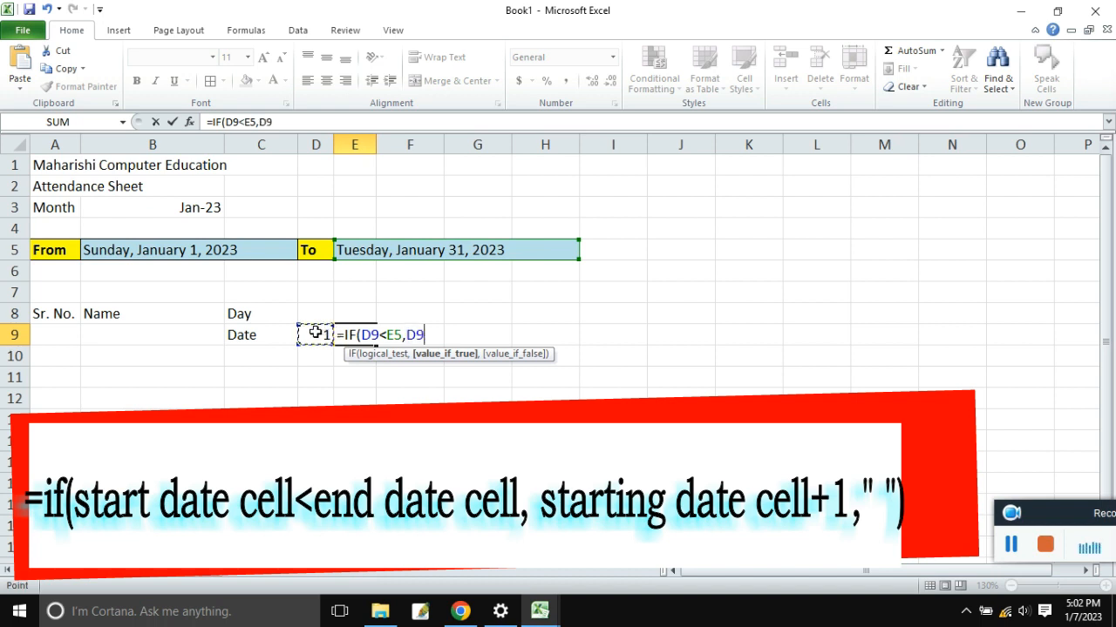
pyautogui.write('+1,')
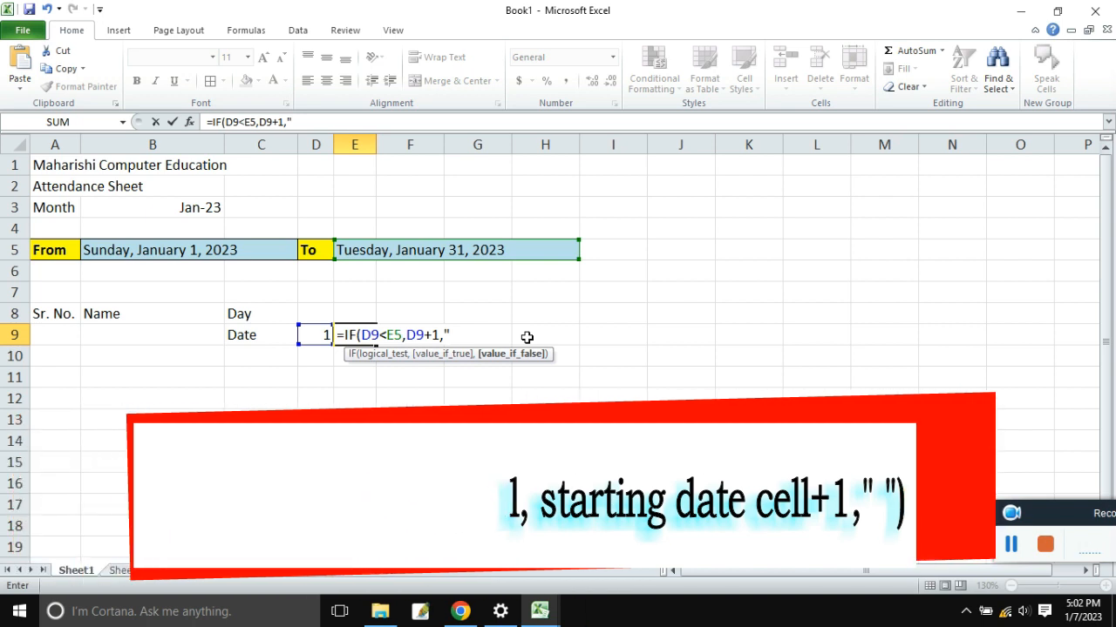
pyautogui.write('"')
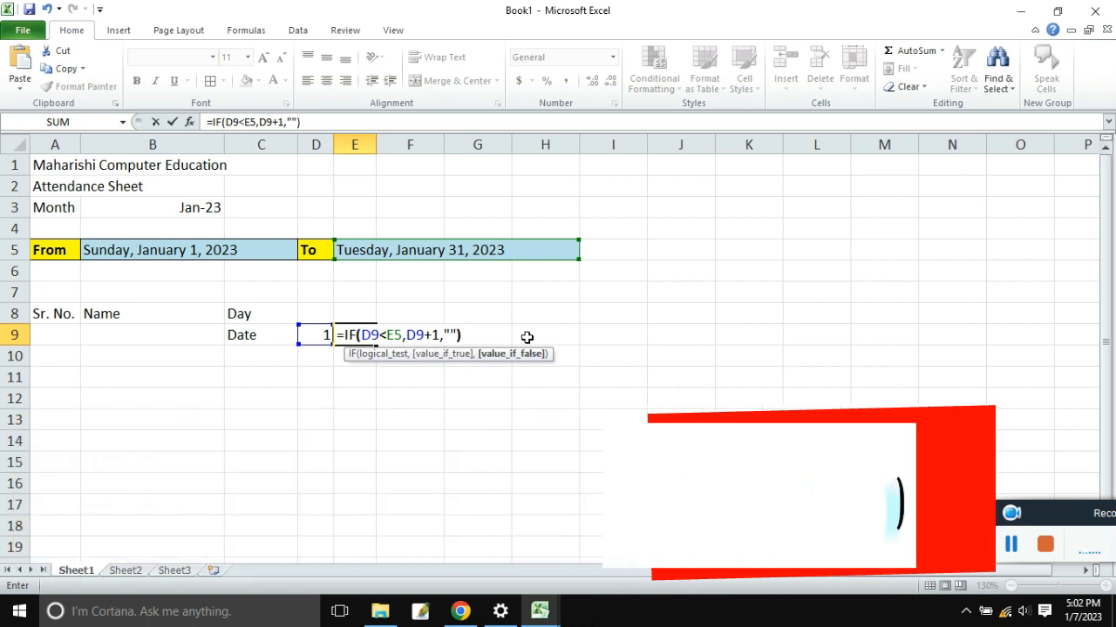
pyautogui.write(')')
pyautogui.press('Return')
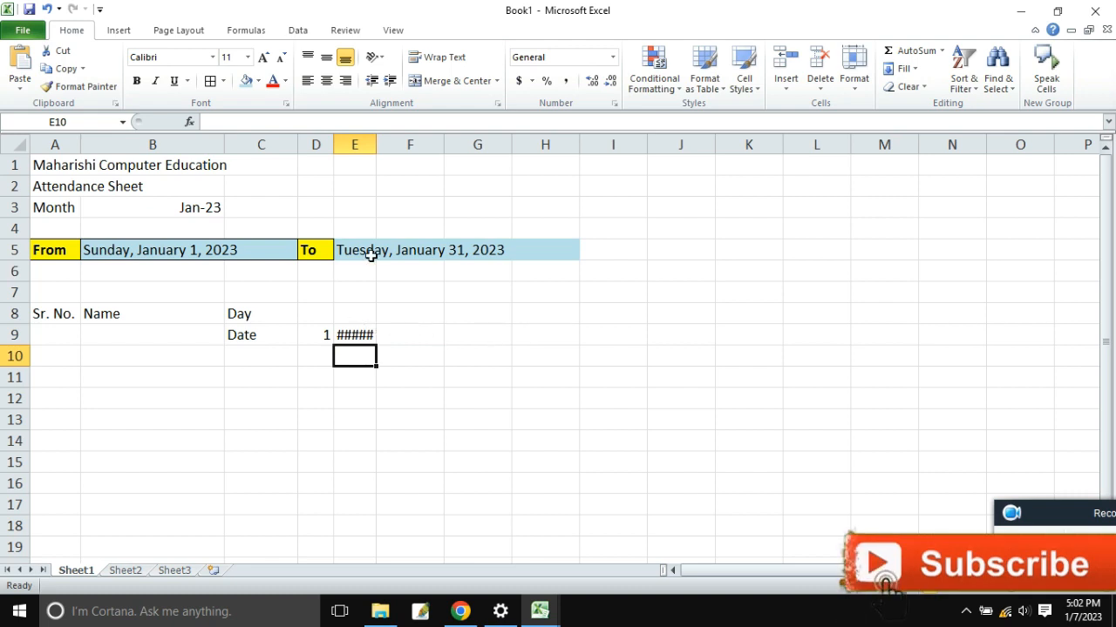
# Widen column E, apply the Long Date format to E9, and narrow the column again to roughly column D's width.
pyautogui.moveTo(375, 146); pyautogui.dragTo(488, 142)
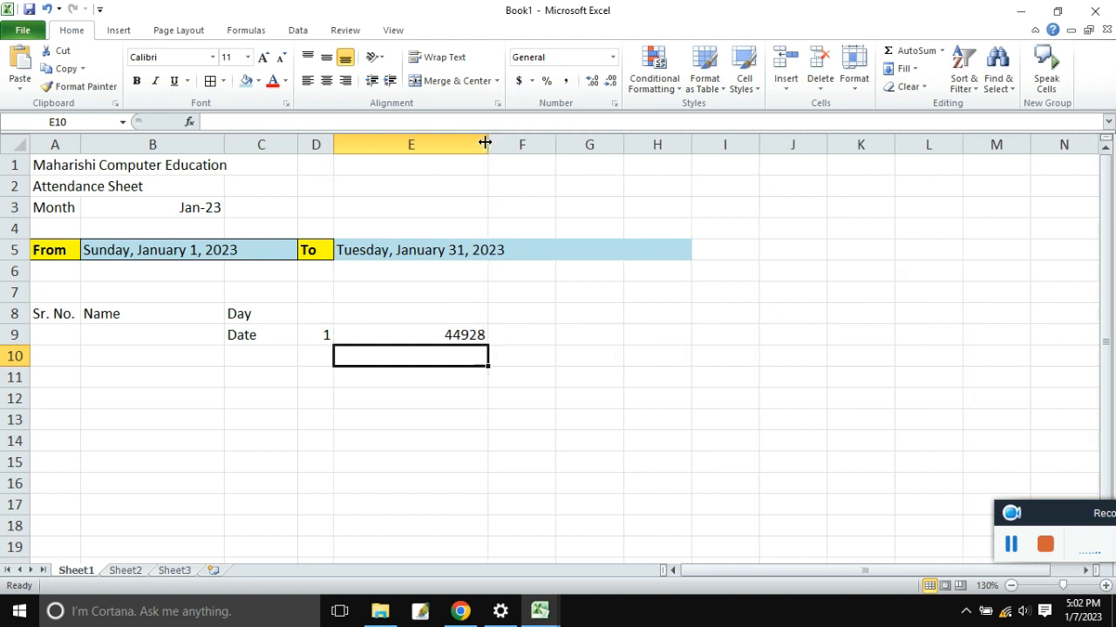
pyautogui.click(443, 333)
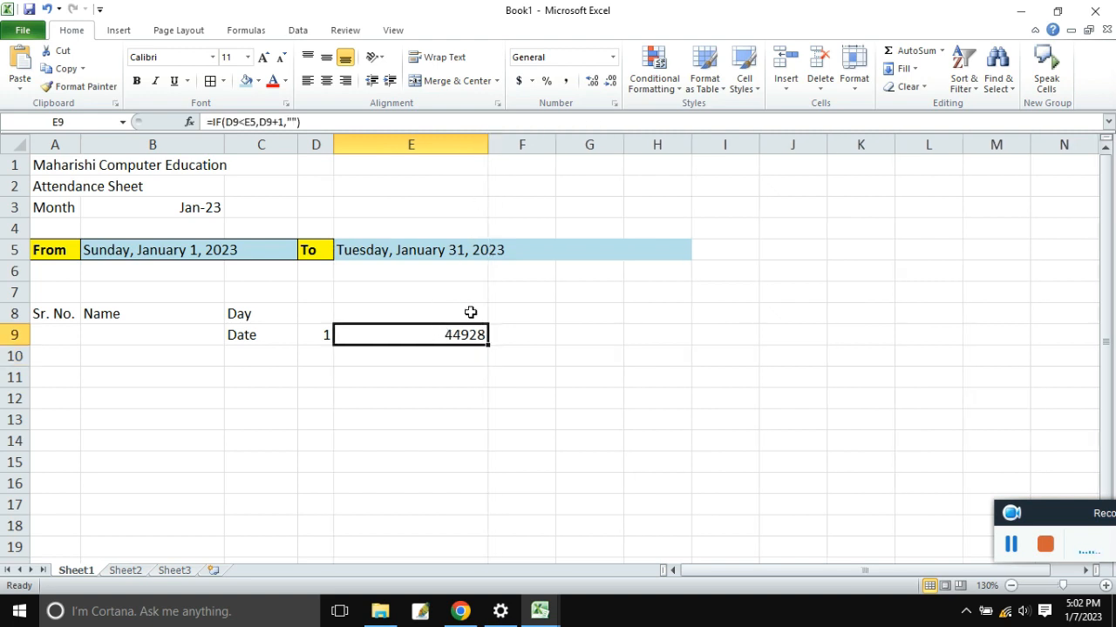
pyautogui.click(562, 379)
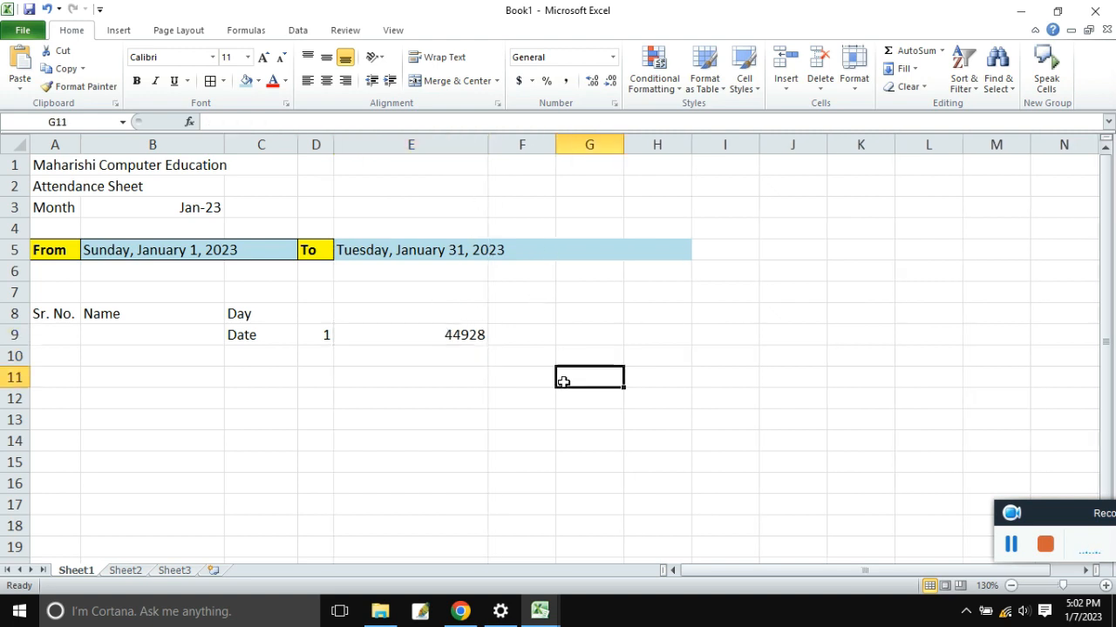
pyautogui.click(468, 336)
pyautogui.click(613, 57)
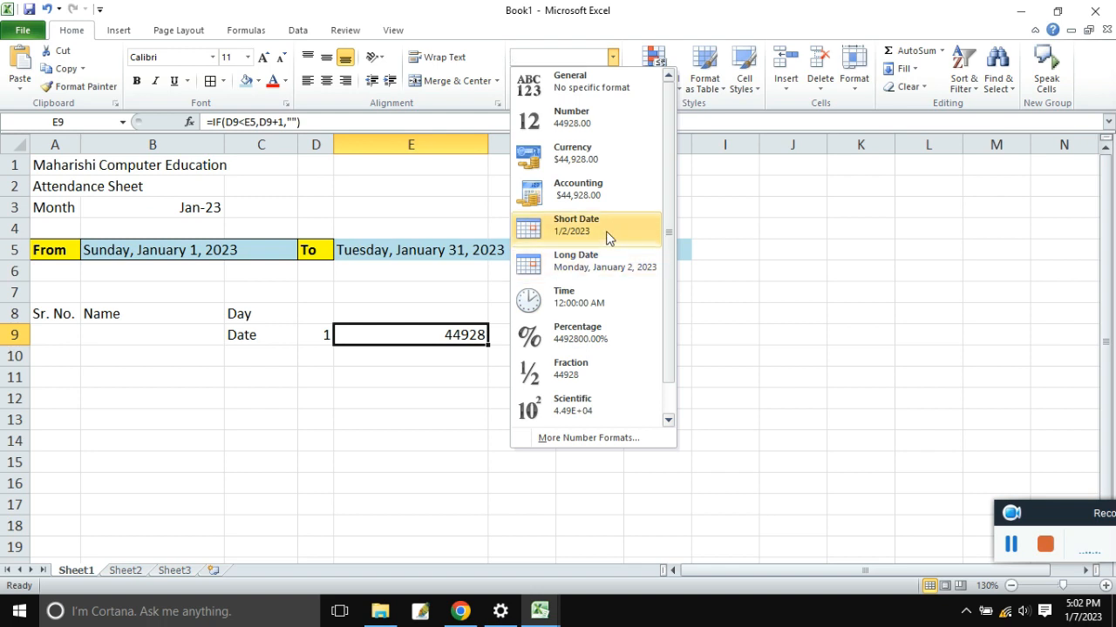
pyautogui.click(613, 264)
pyautogui.moveTo(493, 145); pyautogui.dragTo(376, 145)
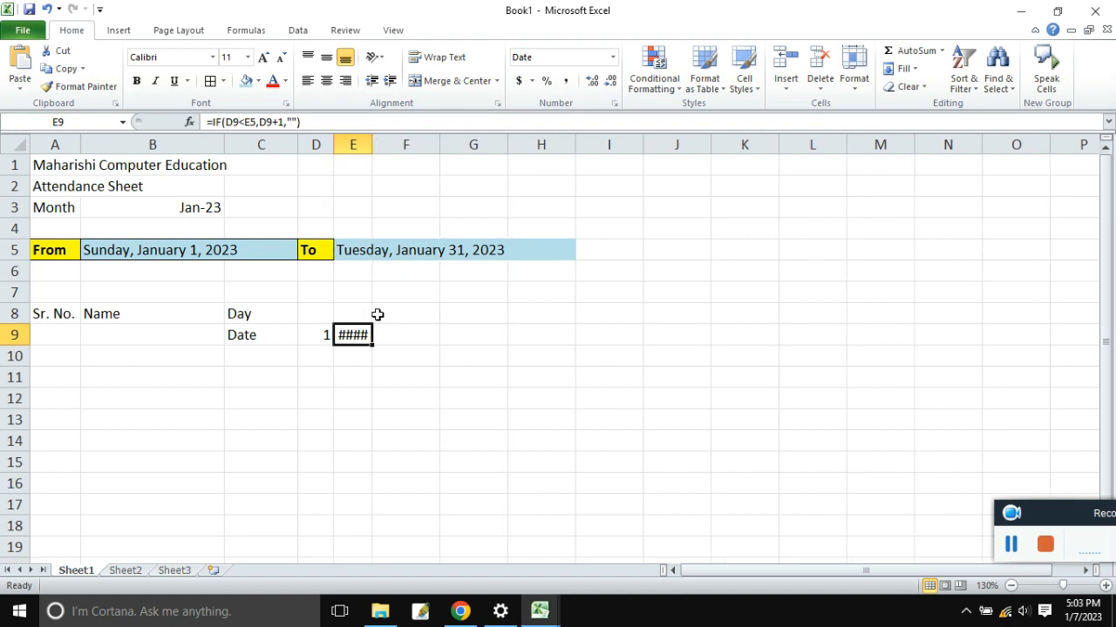
# Apply the custom number format d to E9 to show only the day number.
pyautogui.click(375, 349)
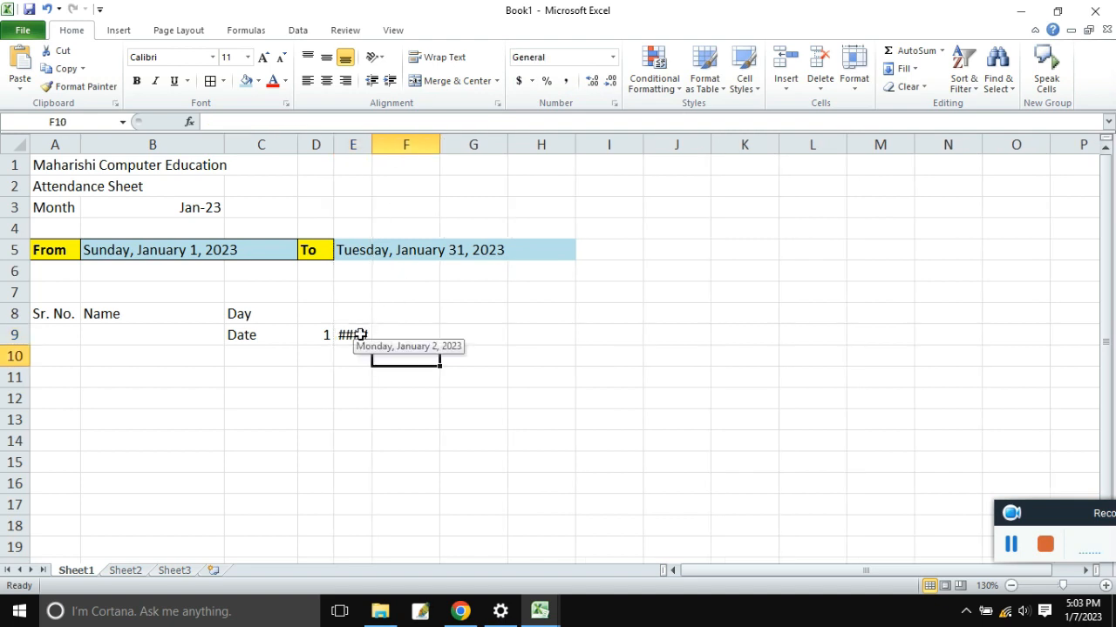
pyautogui.click(360, 335)
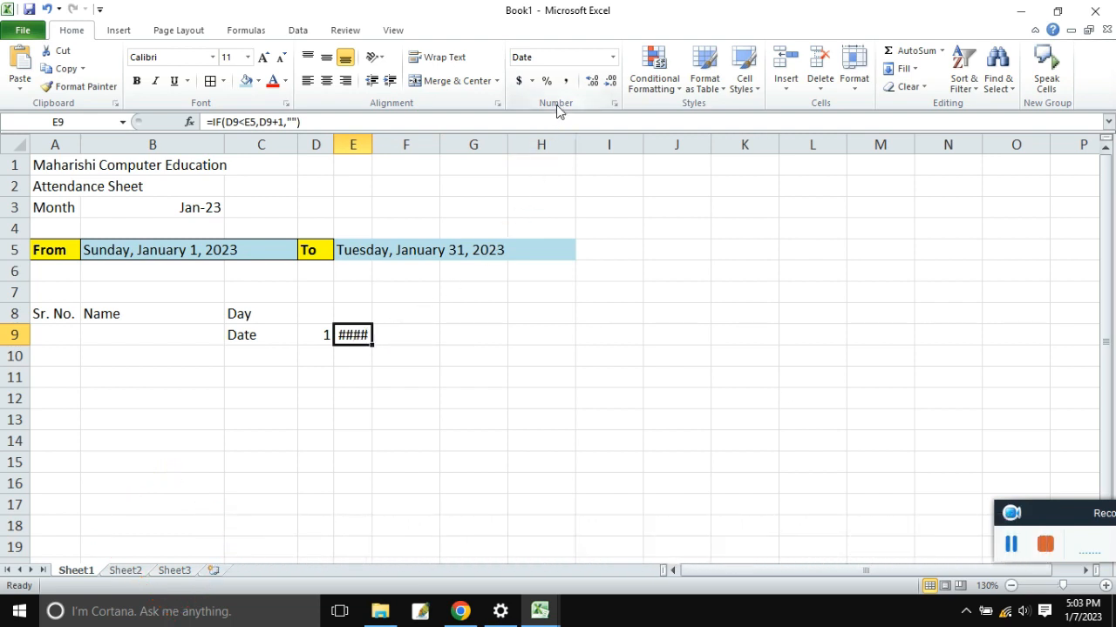
pyautogui.rightClick(362, 337)
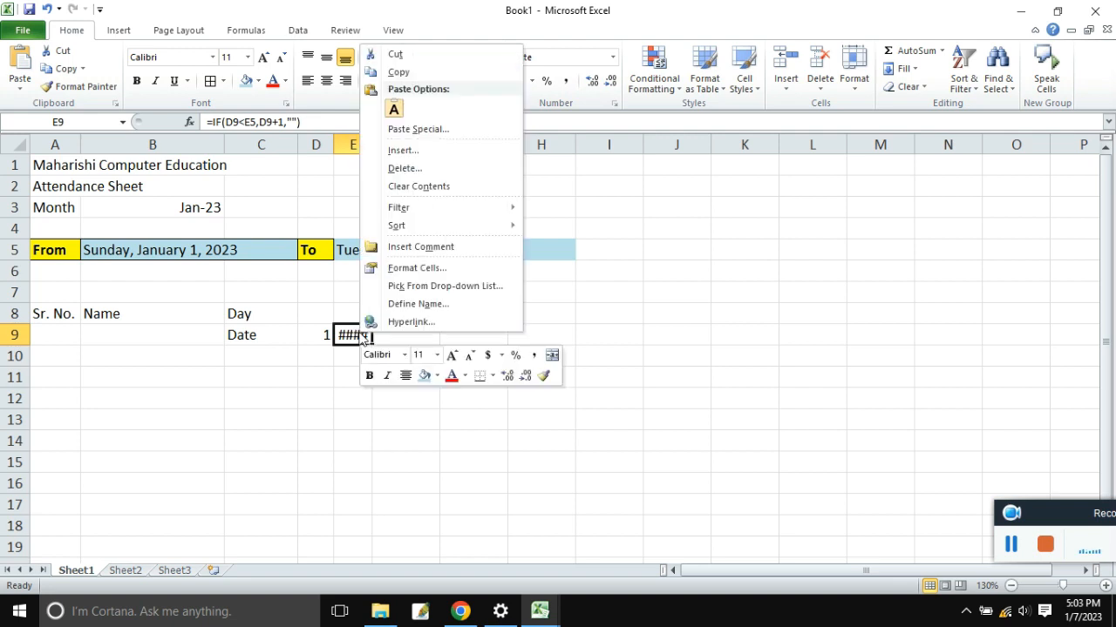
pyautogui.click(413, 270)
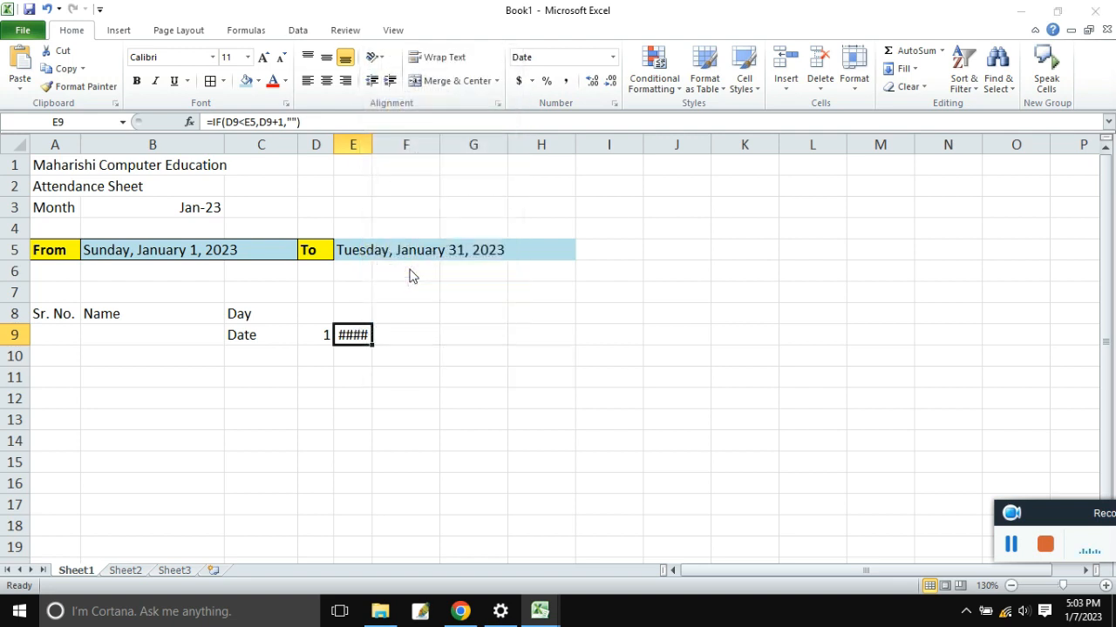
pyautogui.click(233, 261)
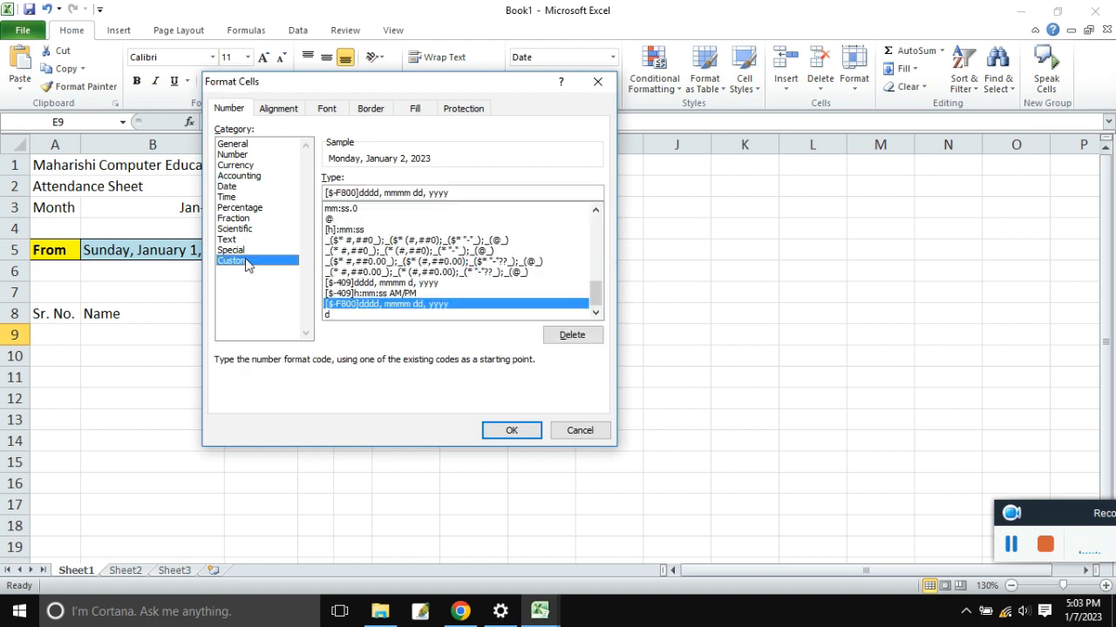
pyautogui.moveTo(462, 192); pyautogui.dragTo(332, 193)
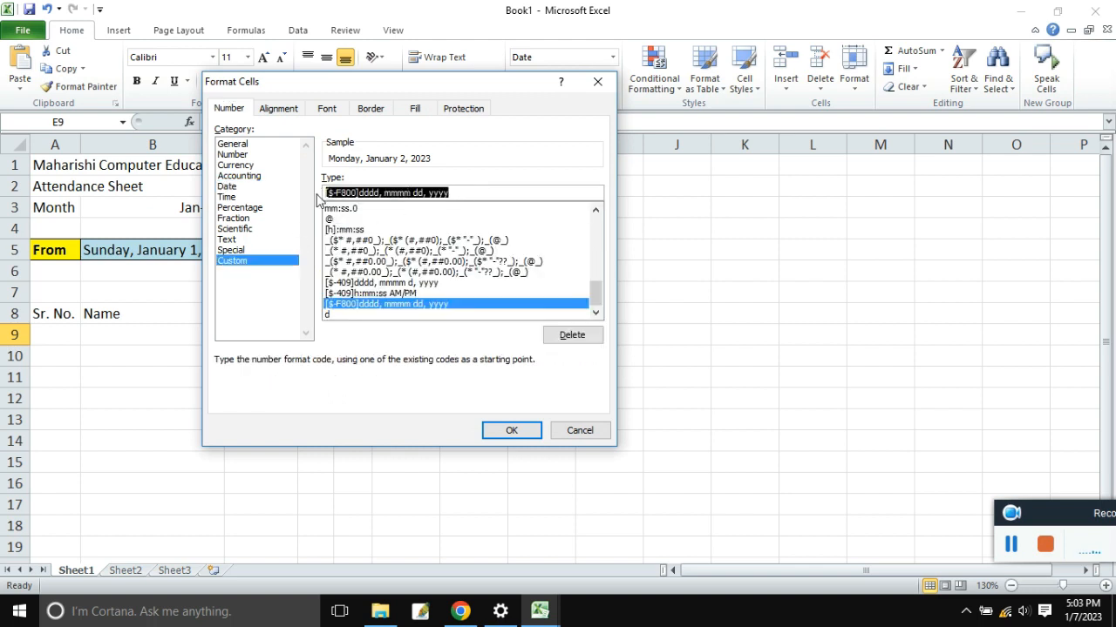
pyautogui.write('d')
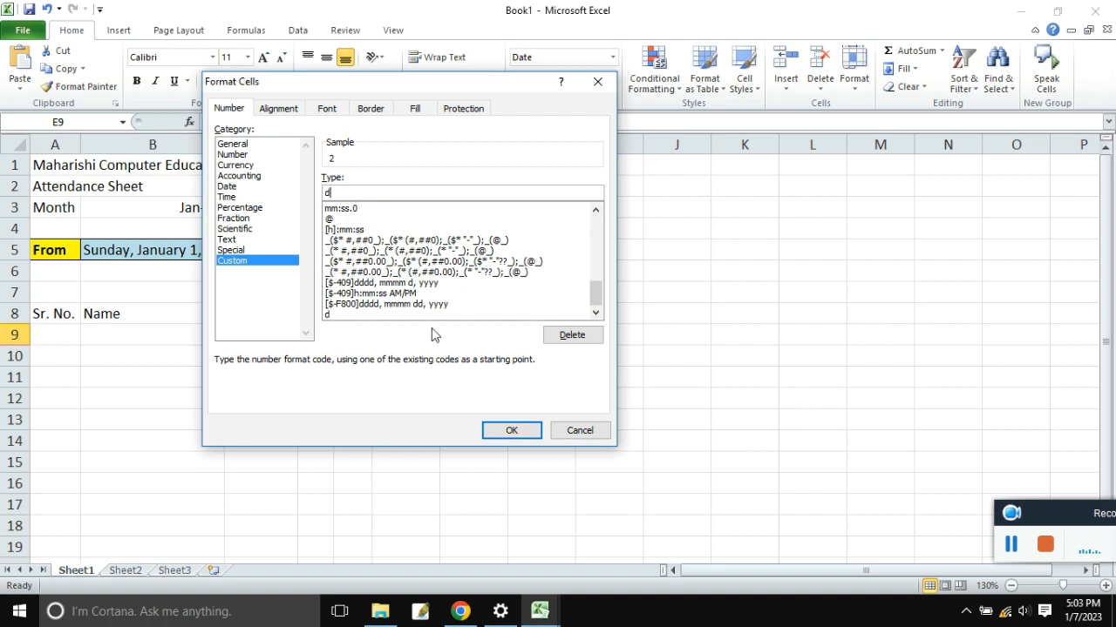
pyautogui.click(511, 431)
pyautogui.click(451, 370)
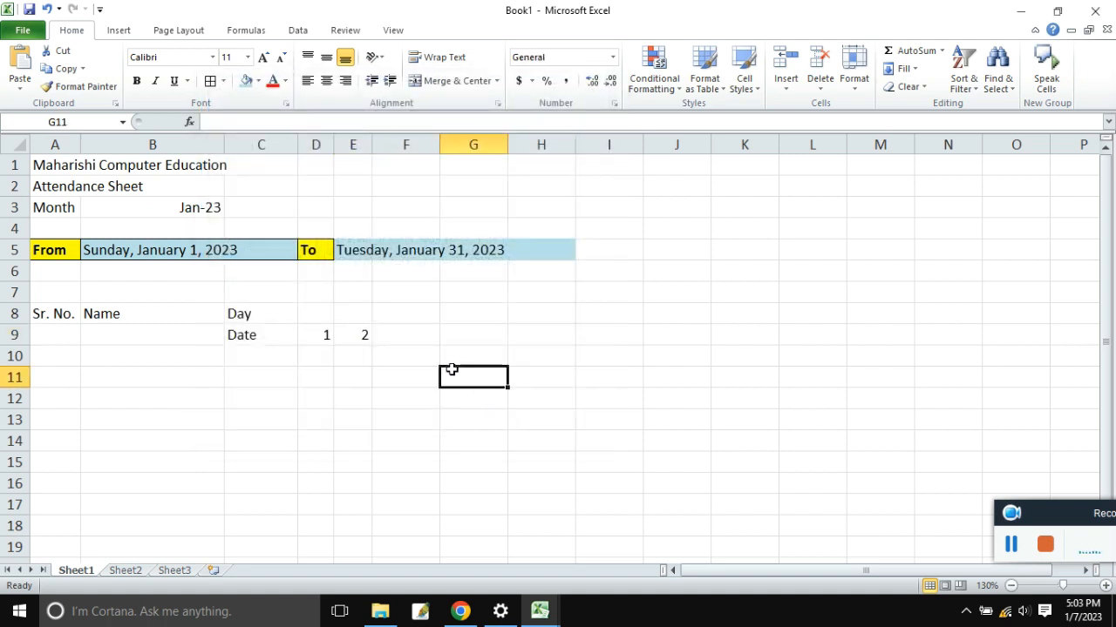
# Try to make the value-if-true reference in E9's formula absolute as $D$9.
pyautogui.moveTo(309, 335); pyautogui.dragTo(341, 335)
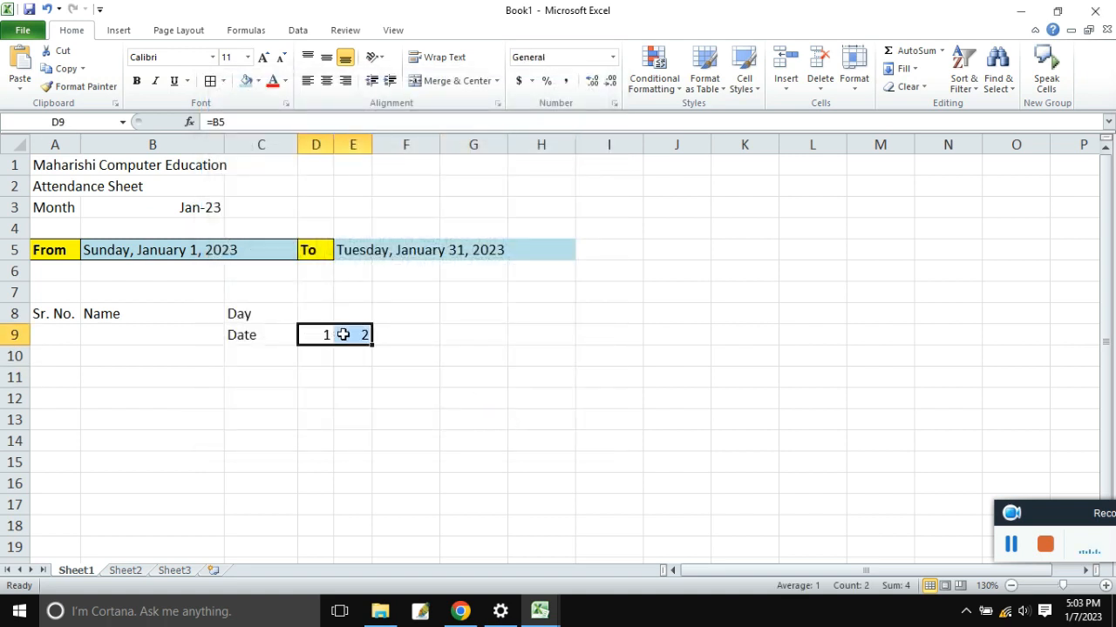
pyautogui.click(441, 345)
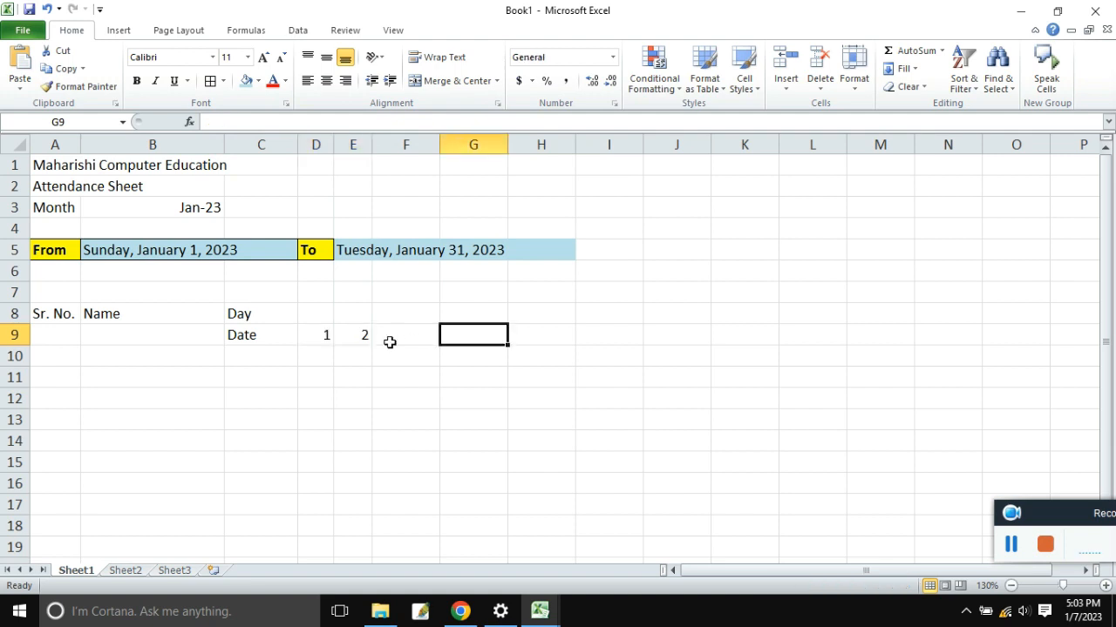
pyautogui.doubleClick(337, 336)
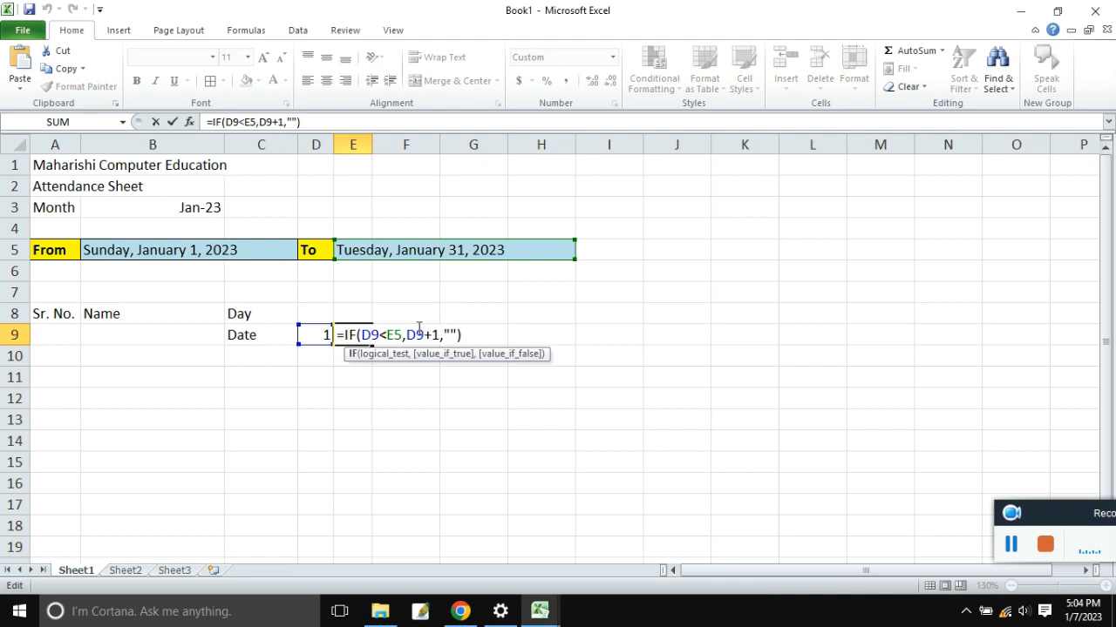
pyautogui.click(406, 253)
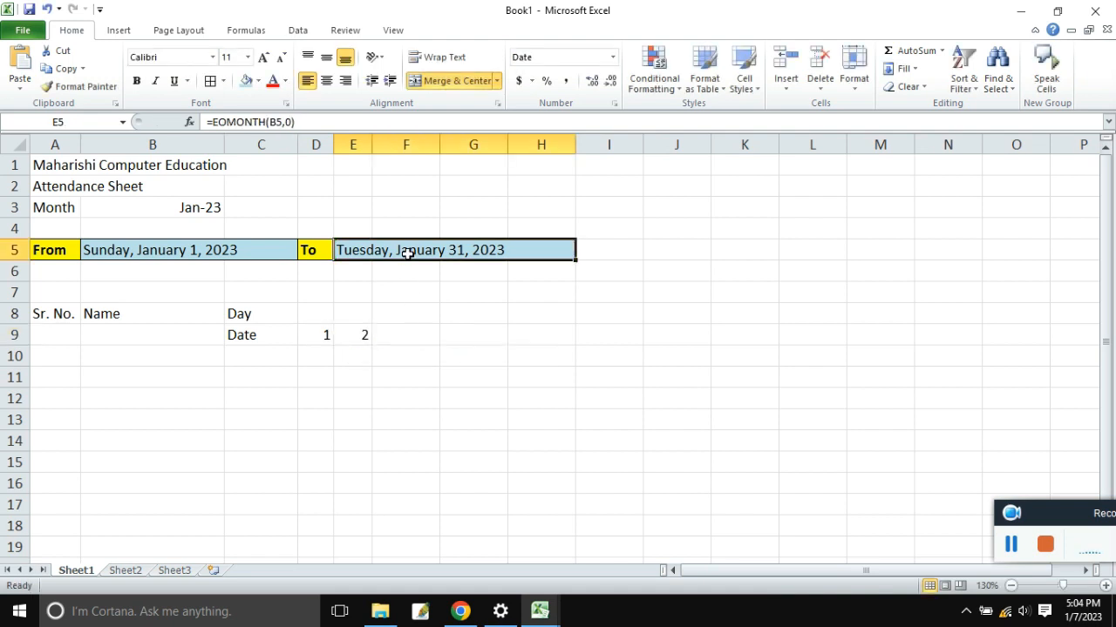
pyautogui.click(364, 336)
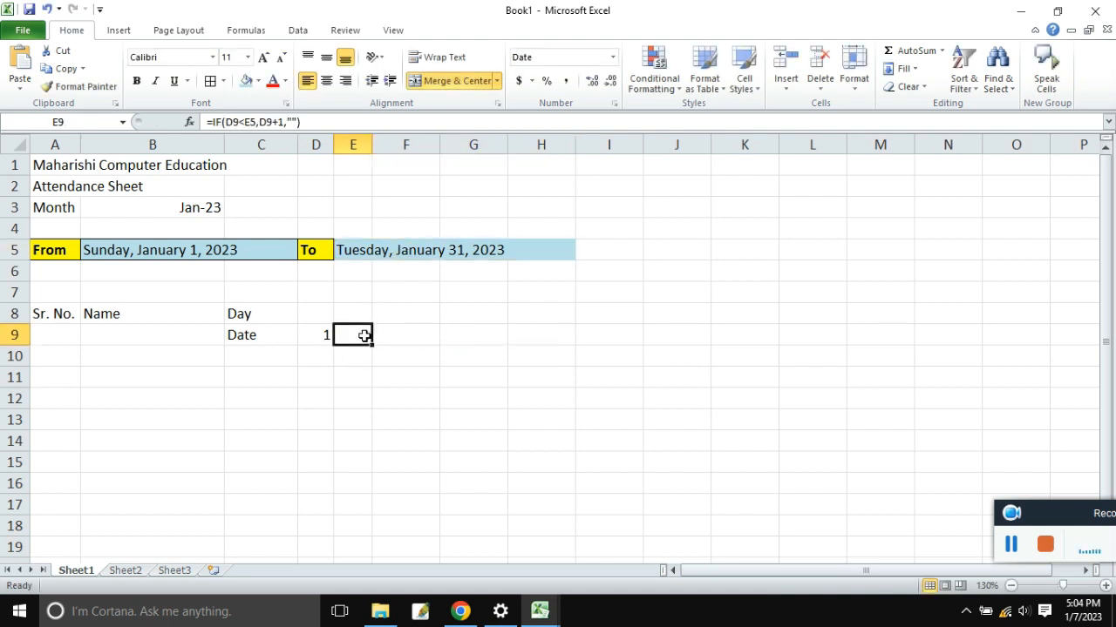
pyautogui.doubleClick(364, 335)
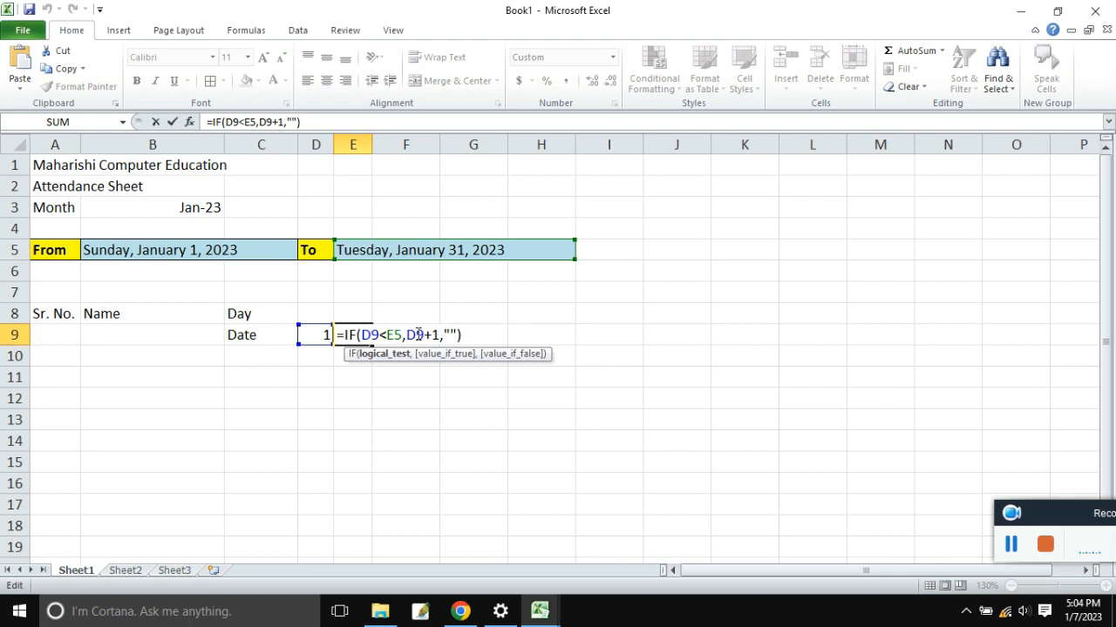
pyautogui.click(407, 335)
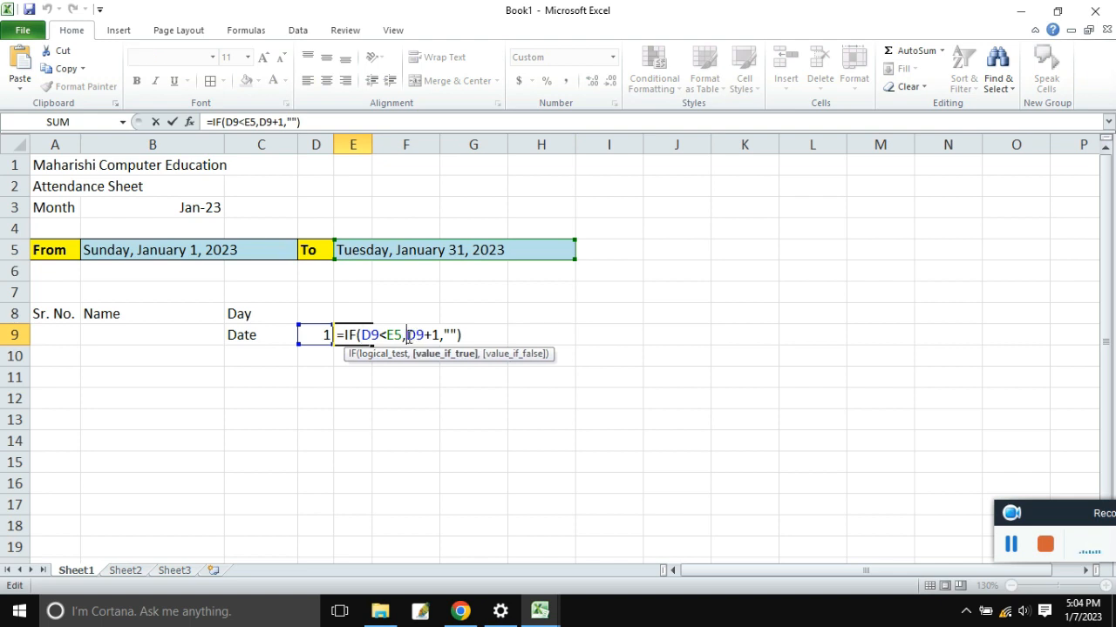
pyautogui.press('F4')
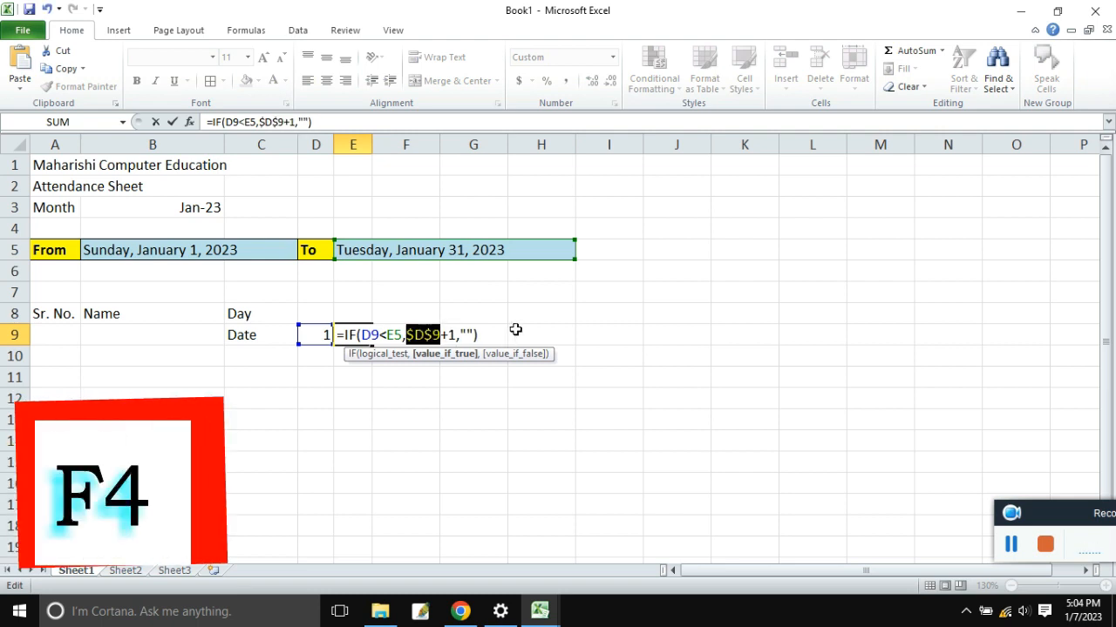
pyautogui.press('Return')
# Fill the date formula from E9 across row 9 to AH9 and select the range D9:AH10.
pyautogui.moveTo(321, 334); pyautogui.dragTo(341, 334)
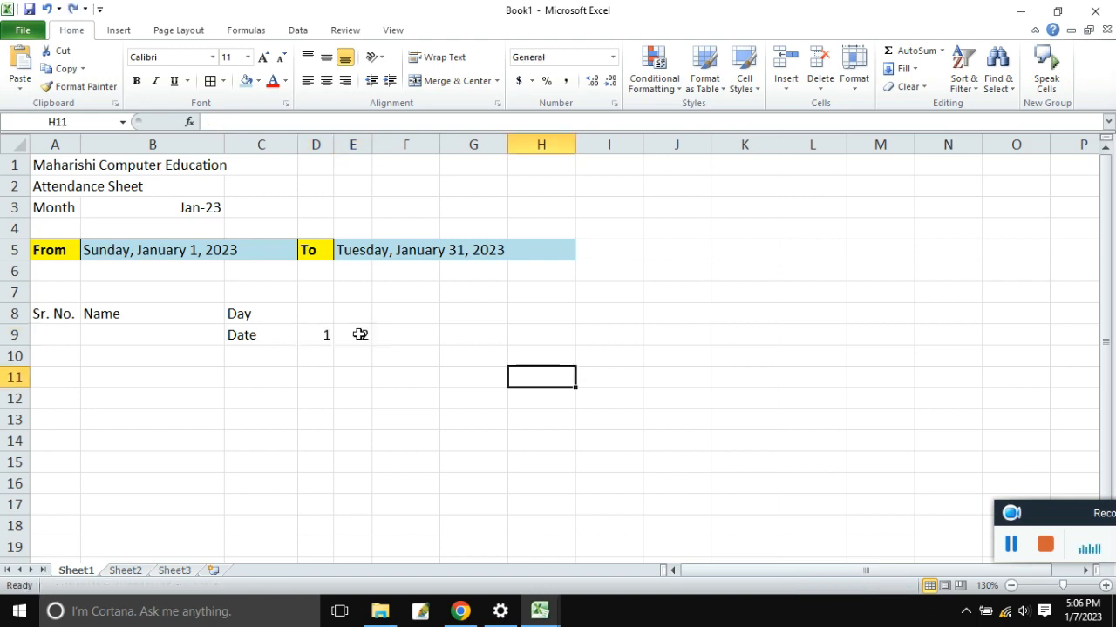
pyautogui.click(361, 333)
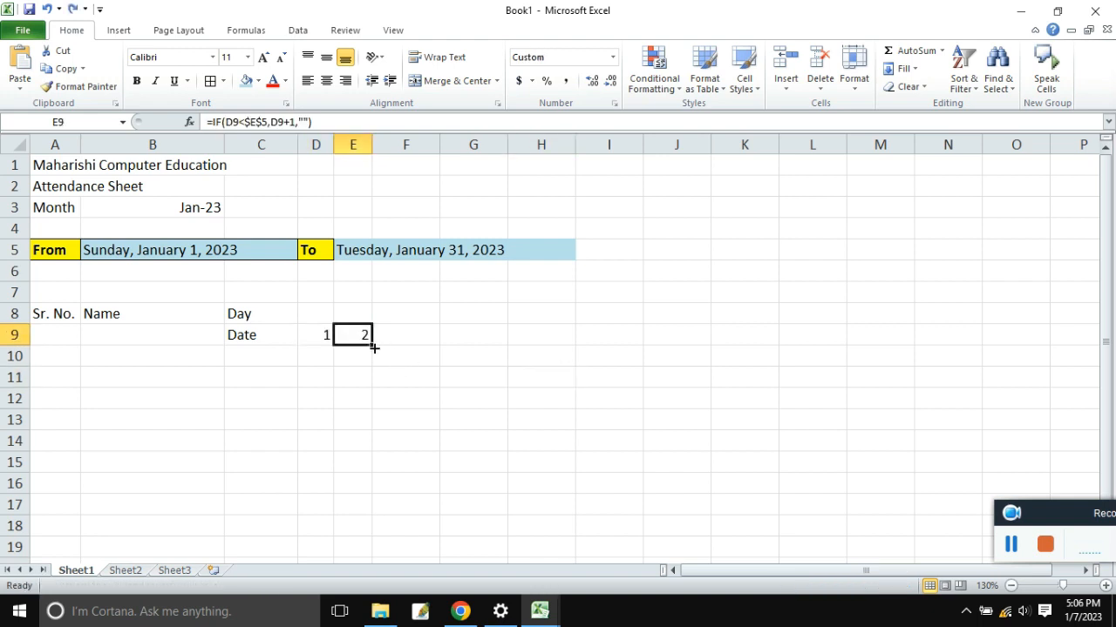
pyautogui.moveTo(373, 347)
pyautogui.mouseDown()
pyautogui.moveTo(825, 375)
pyautogui.moveTo(1112, 347)
pyautogui.moveTo(950, 338)
pyautogui.moveTo(983, 350)
pyautogui.moveTo(424, 293)
pyautogui.moveTo(332, 326)
pyautogui.moveTo(322, 349)
pyautogui.mouseUp()
pyautogui.click(322, 350)
pyautogui.moveTo(1013, 571); pyautogui.dragTo(934, 538)
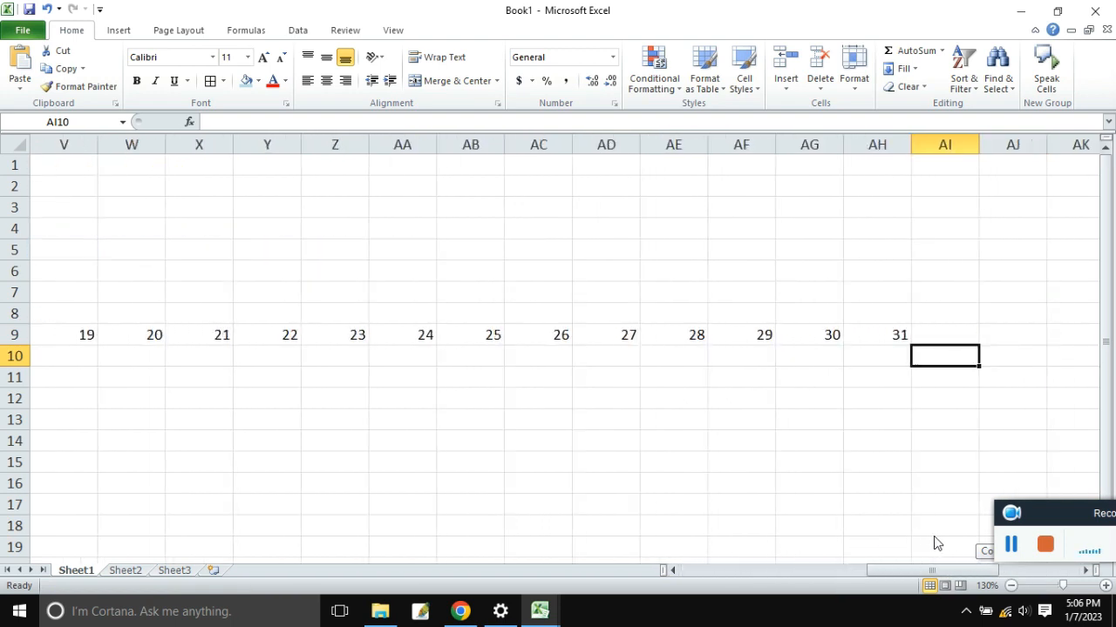
pyautogui.moveTo(901, 336); pyautogui.dragTo(328, 358)
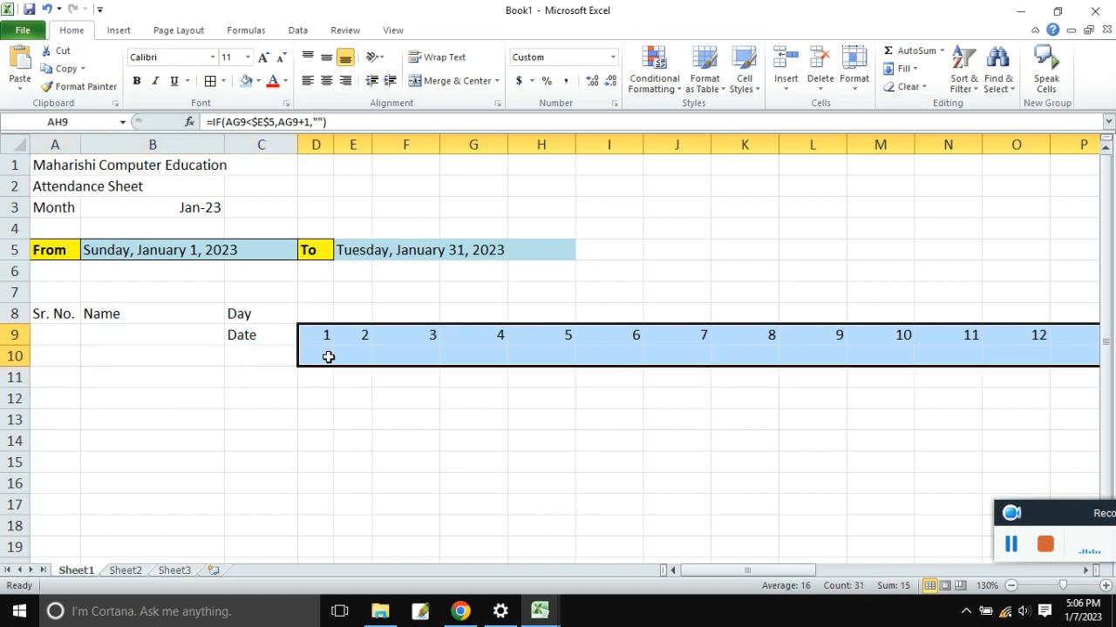
# AutoFit the widths of columns D through AH to the date numbers in row 9.
pyautogui.click(859, 96)
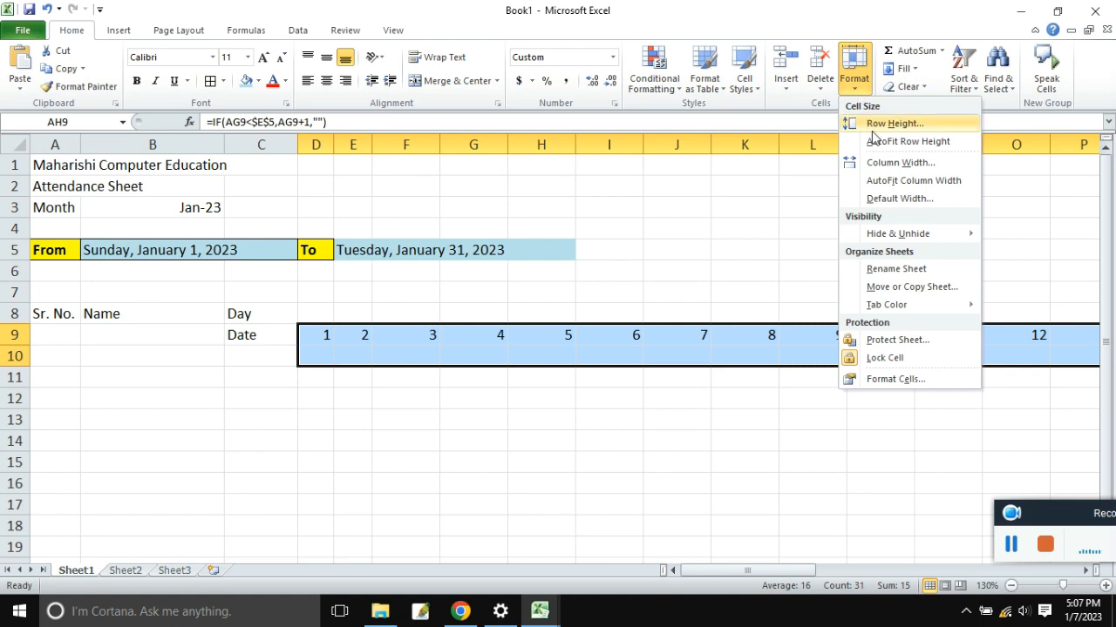
pyautogui.click(891, 180)
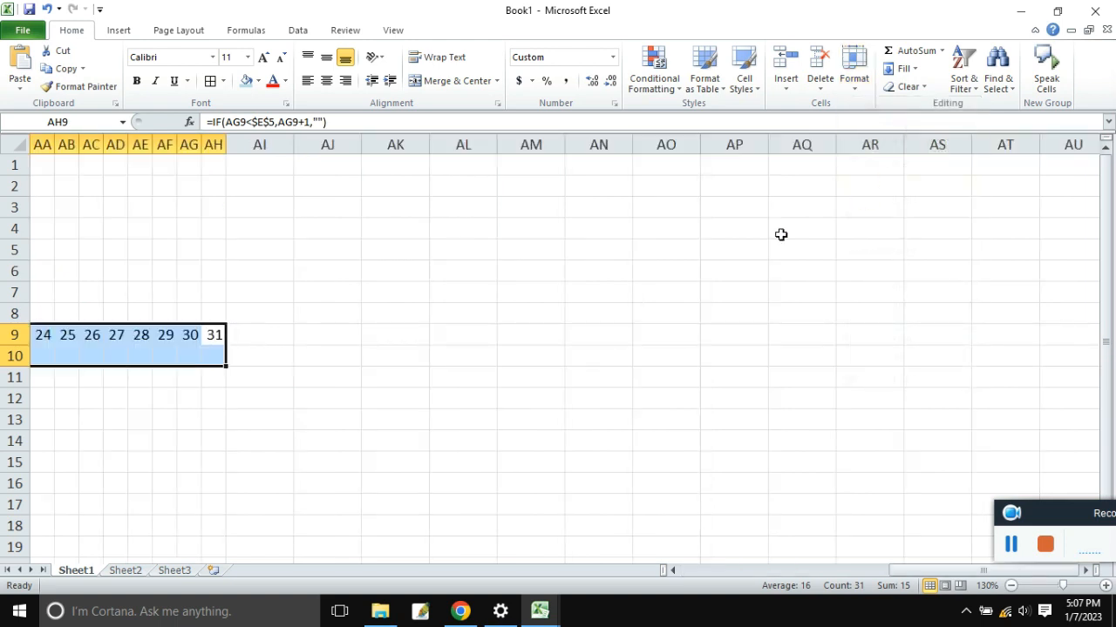
pyautogui.moveTo(928, 571); pyautogui.dragTo(706, 575)
pyautogui.click(626, 462)
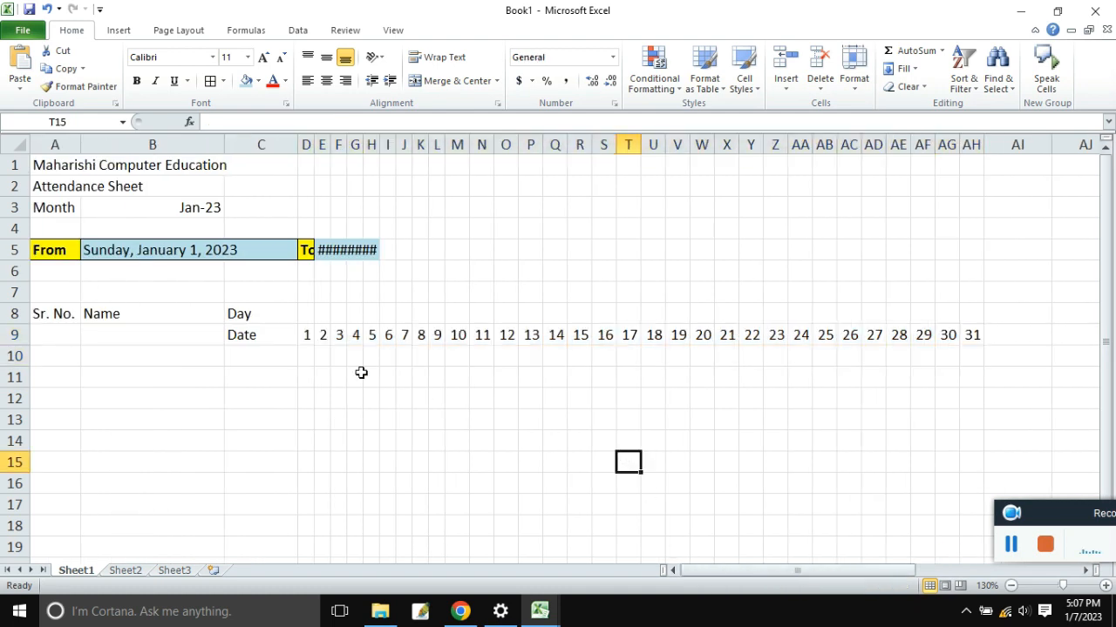
pyautogui.click(308, 337)
pyautogui.moveTo(308, 338); pyautogui.dragTo(969, 373)
pyautogui.click(849, 420)
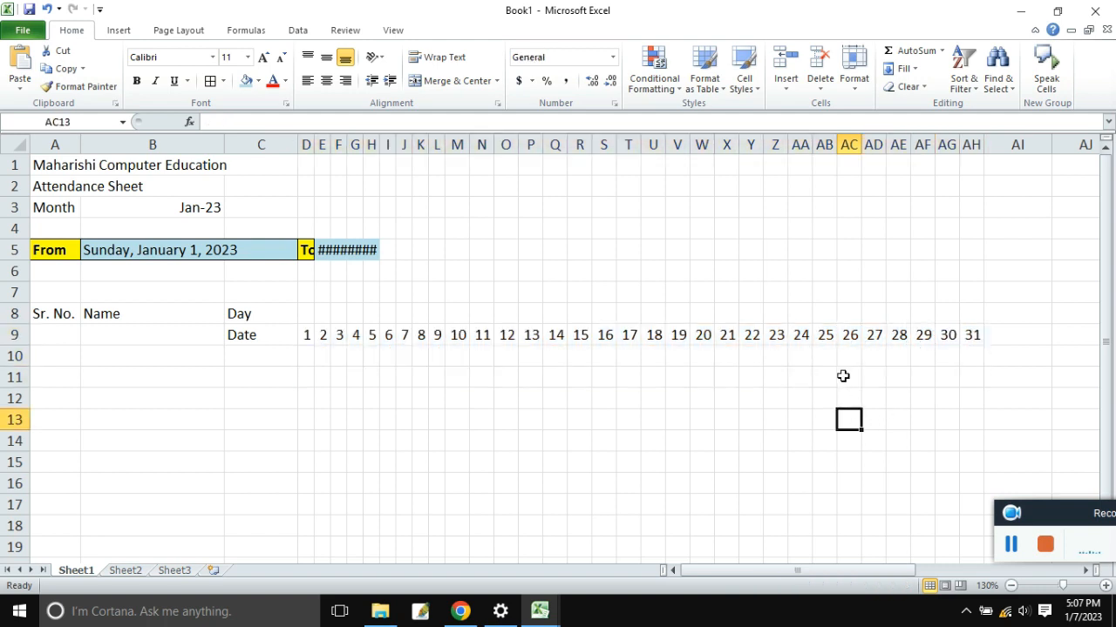
pyautogui.click(824, 337)
pyautogui.click(854, 78)
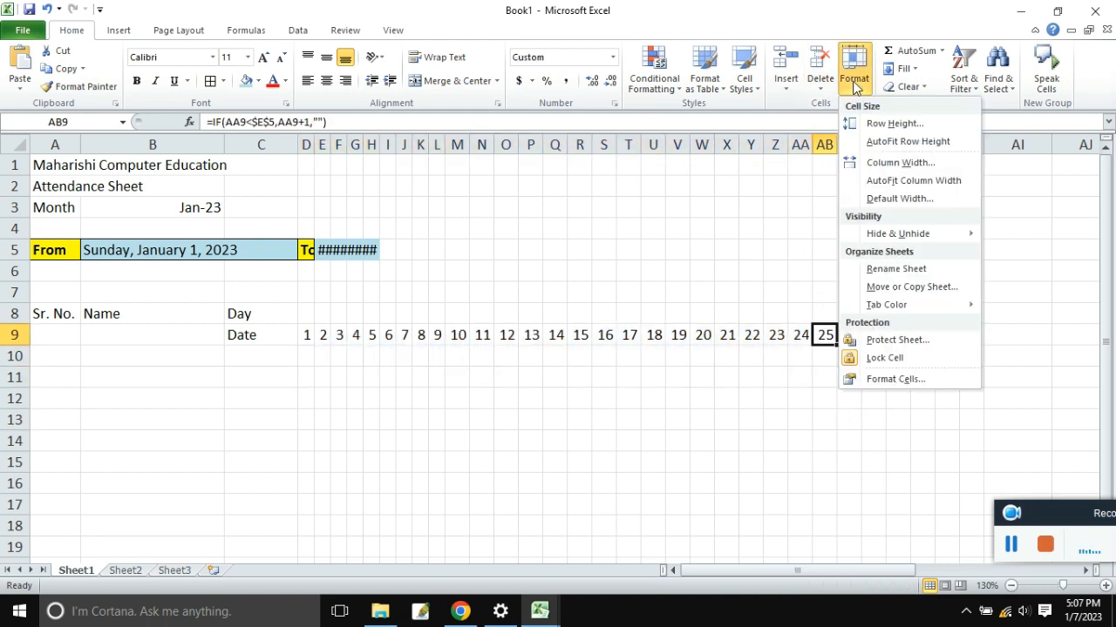
pyautogui.click(898, 181)
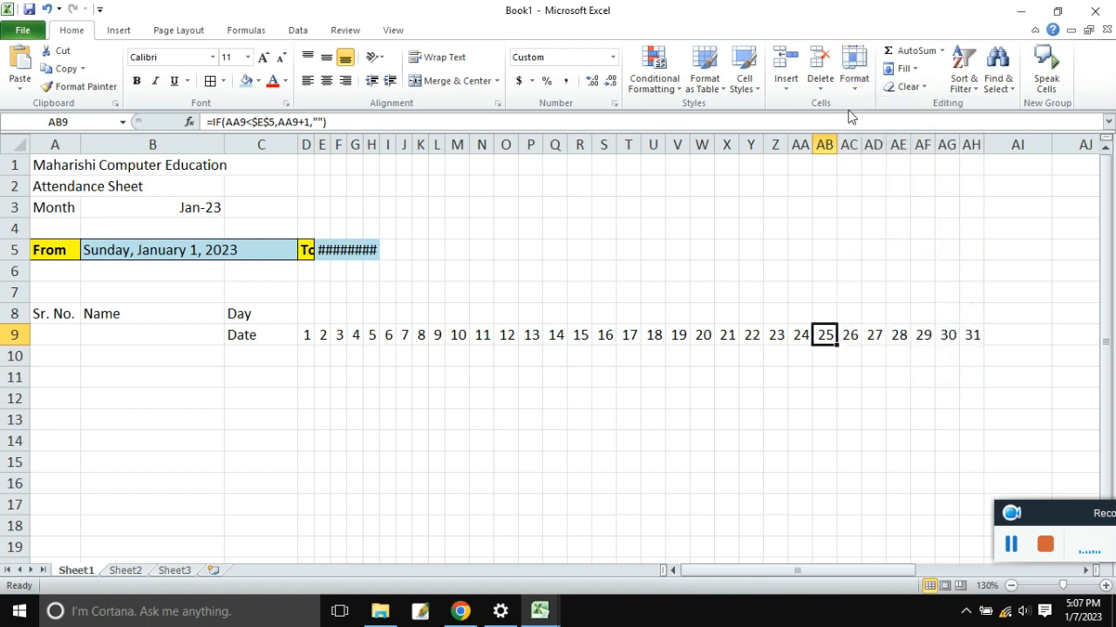
pyautogui.click(854, 74)
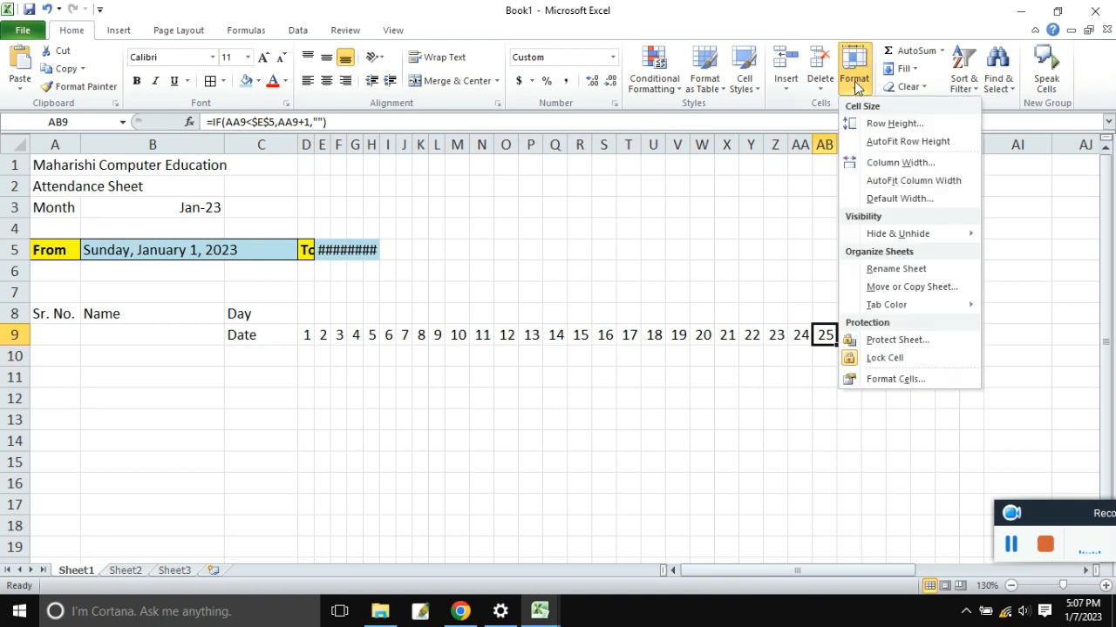
pyautogui.click(908, 164)
pyautogui.press('Escape')
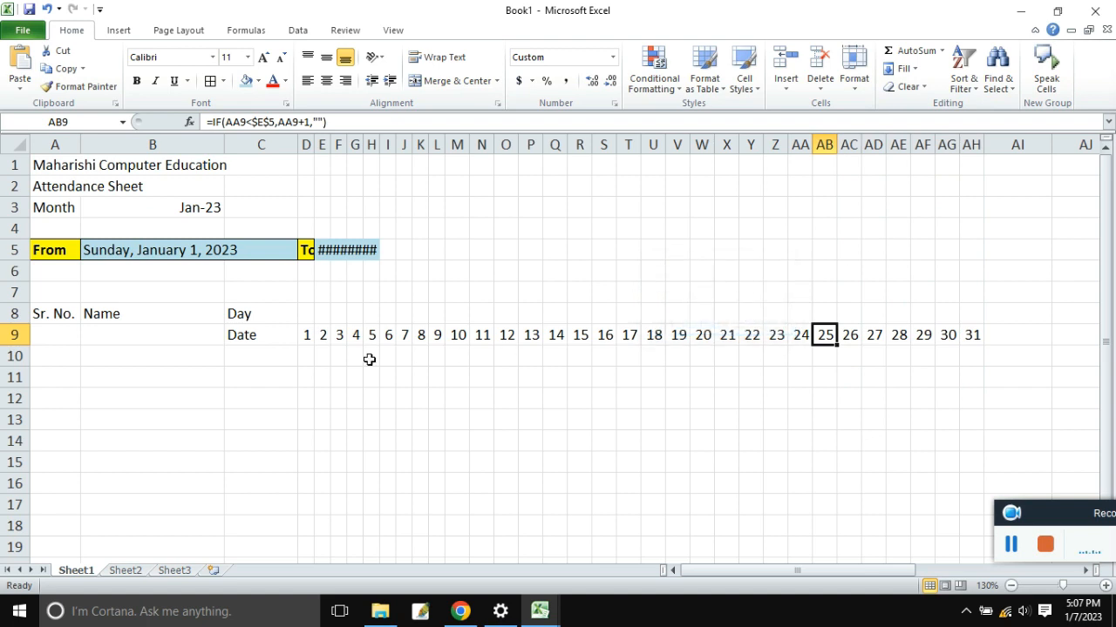
# Set one uniform column width for columns D through AH, using the date range D9:AH9.
pyautogui.moveTo(301, 335); pyautogui.dragTo(960, 334)
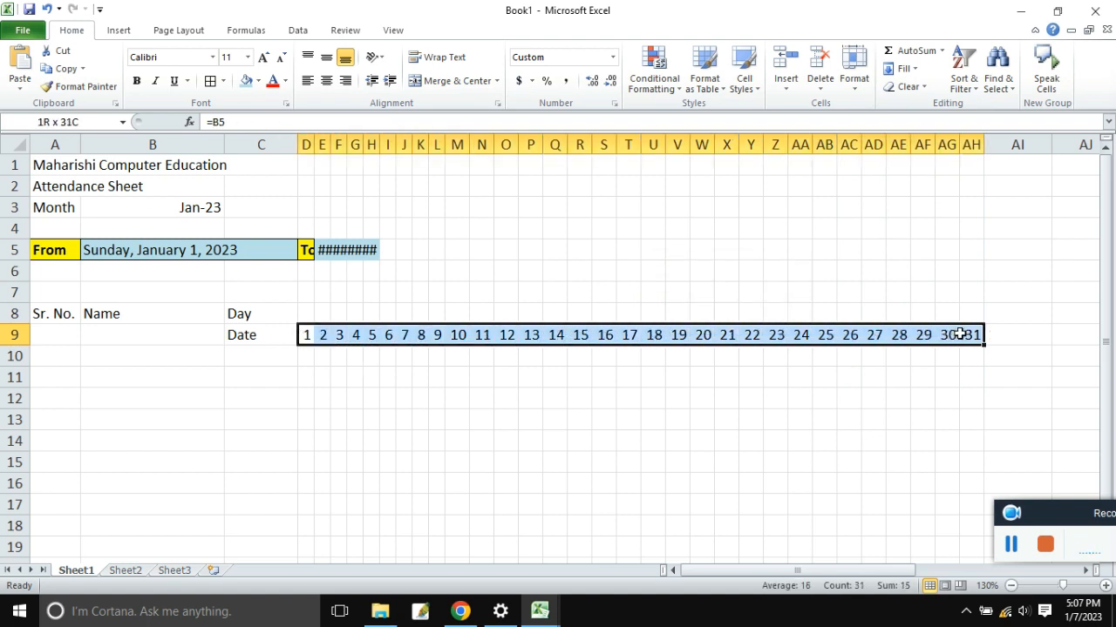
pyautogui.click(855, 83)
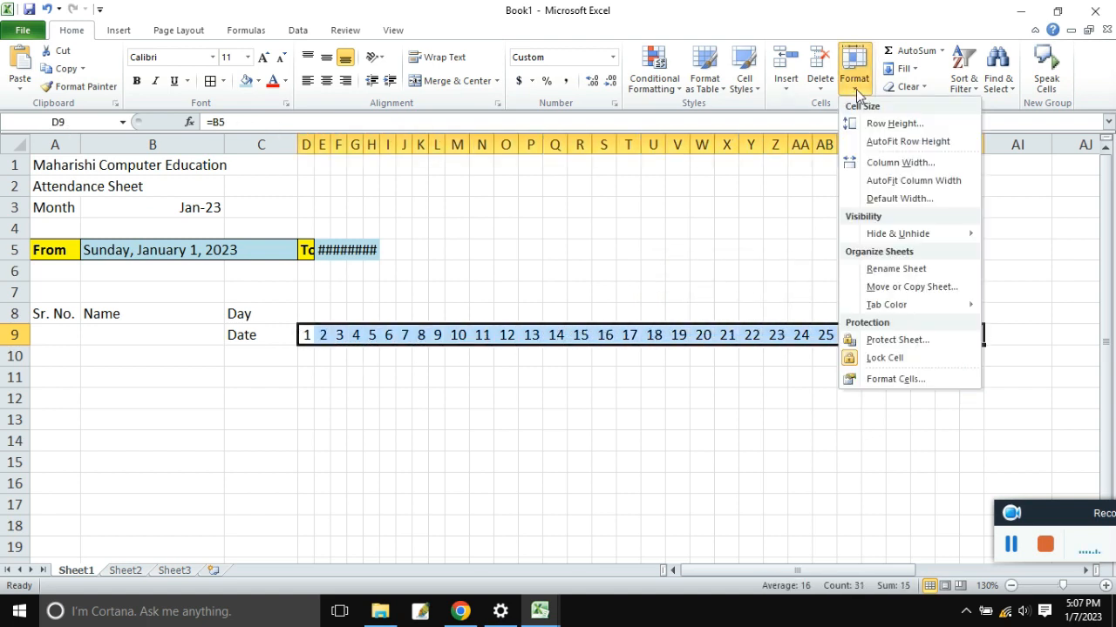
pyautogui.click(881, 163)
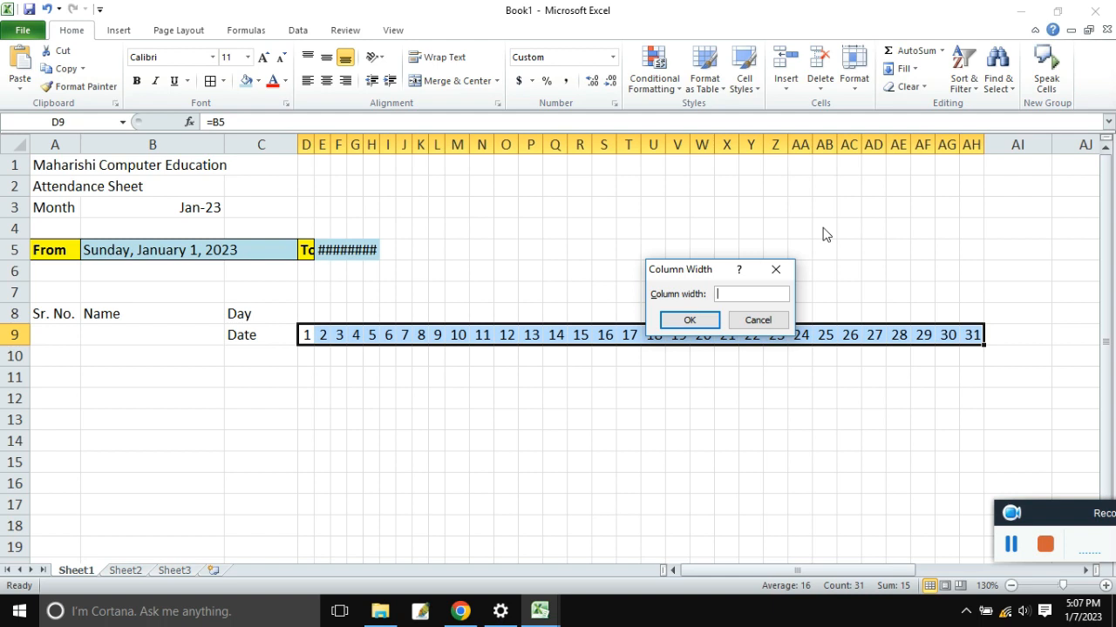
pyautogui.click(702, 320)
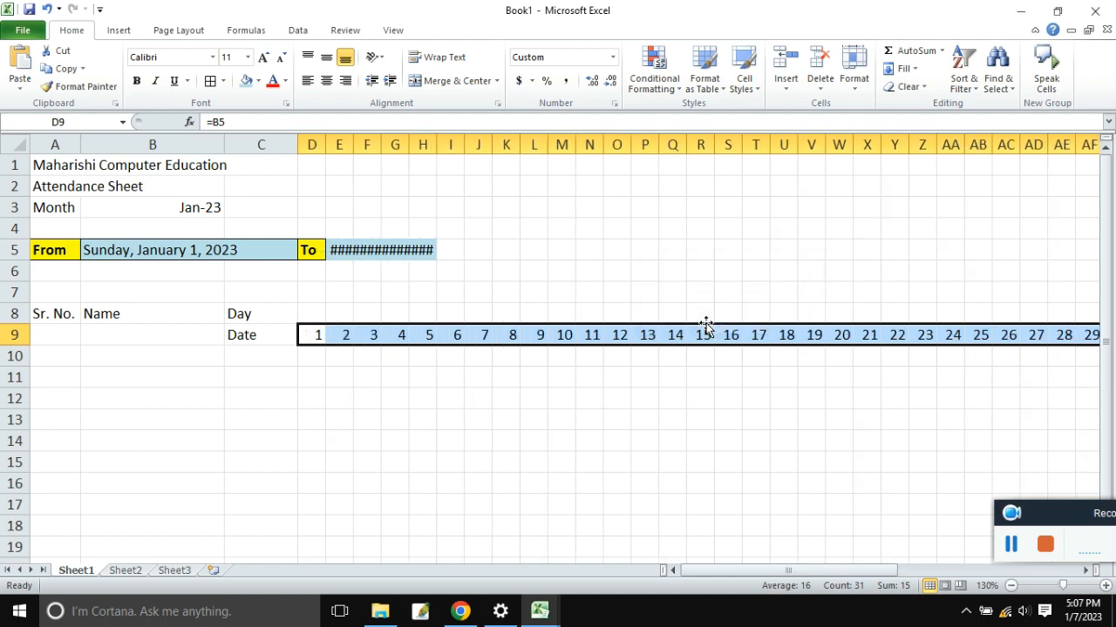
pyautogui.click(683, 379)
pyautogui.moveTo(326, 339); pyautogui.dragTo(756, 336)
pyautogui.click(505, 398)
# Merge E5:K5 into one cell so it holds the full To date, and left-align it.
pyautogui.moveTo(361, 251); pyautogui.dragTo(503, 244)
pyautogui.click(448, 81)
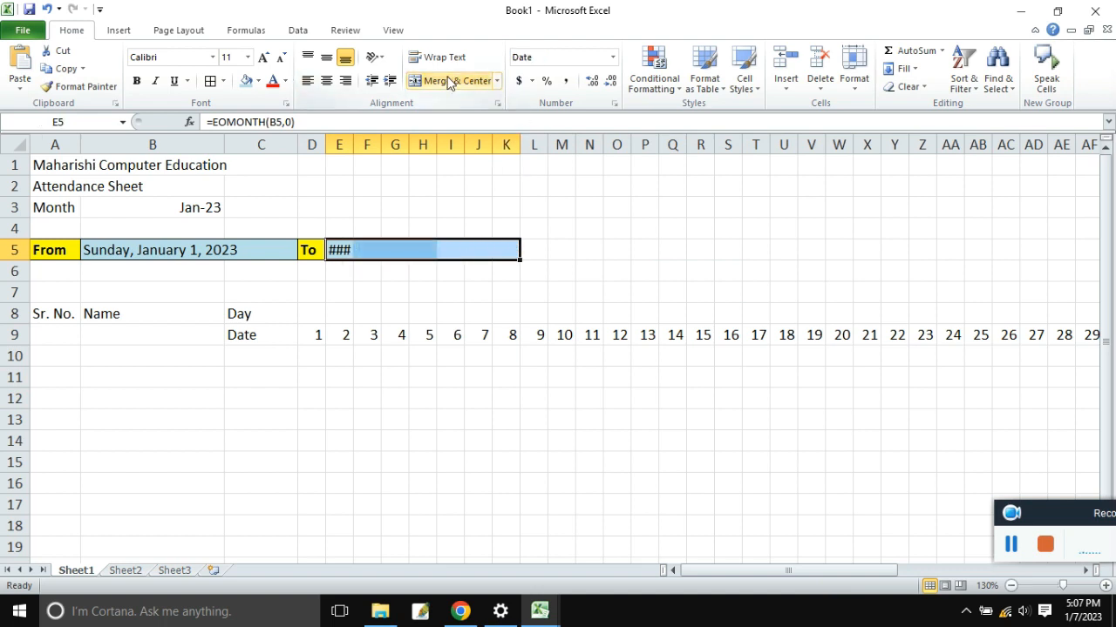
pyautogui.click(449, 81)
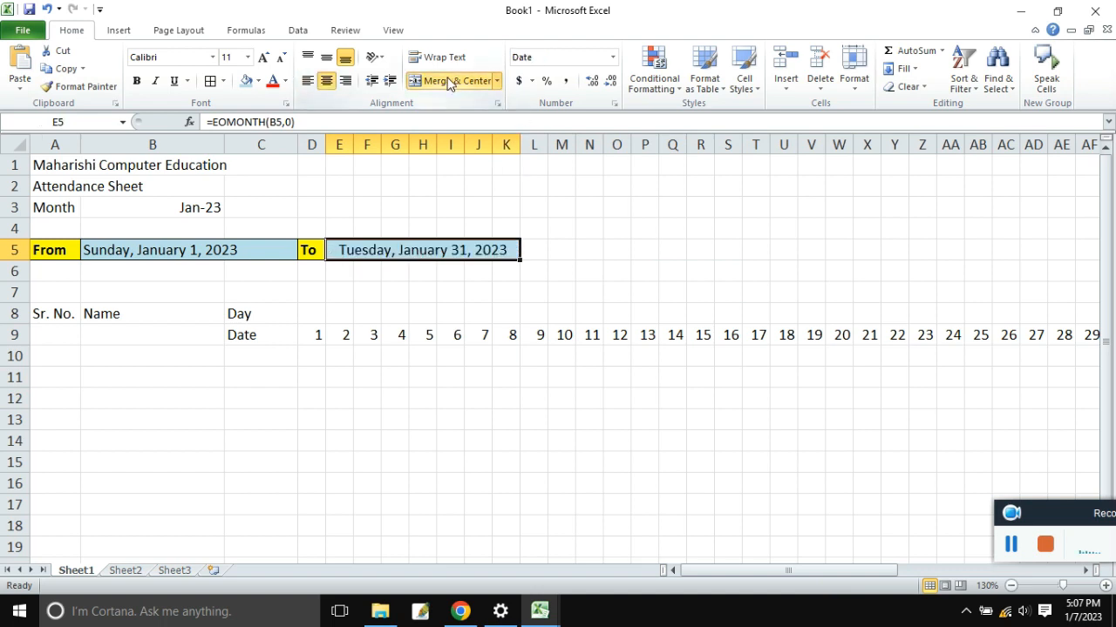
pyautogui.click(307, 81)
pyautogui.click(533, 274)
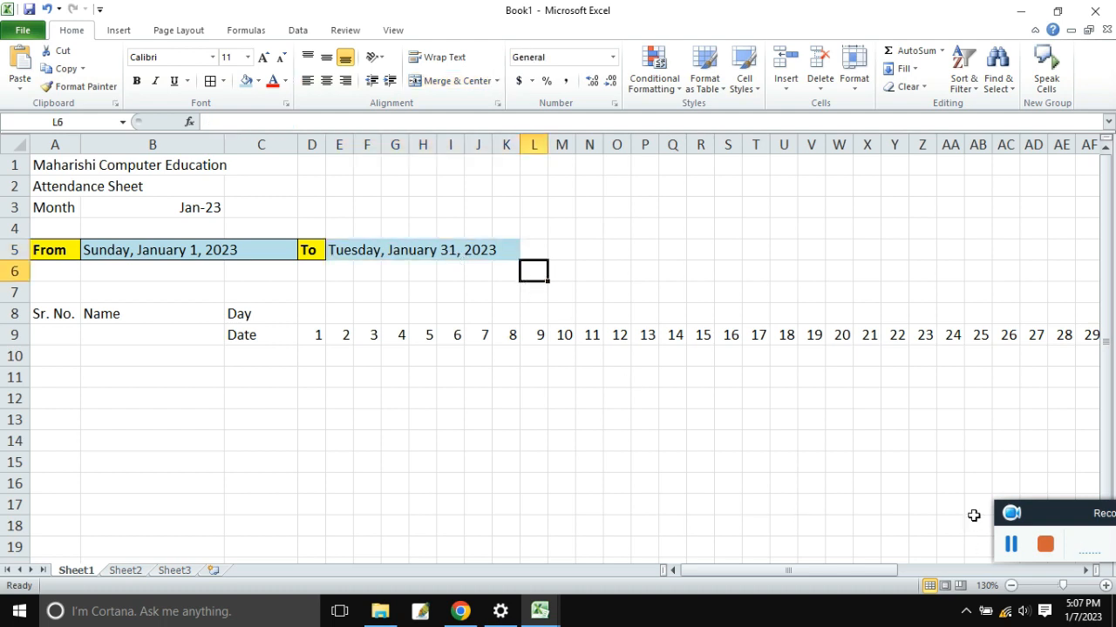
pyautogui.moveTo(316, 335); pyautogui.dragTo(732, 335)
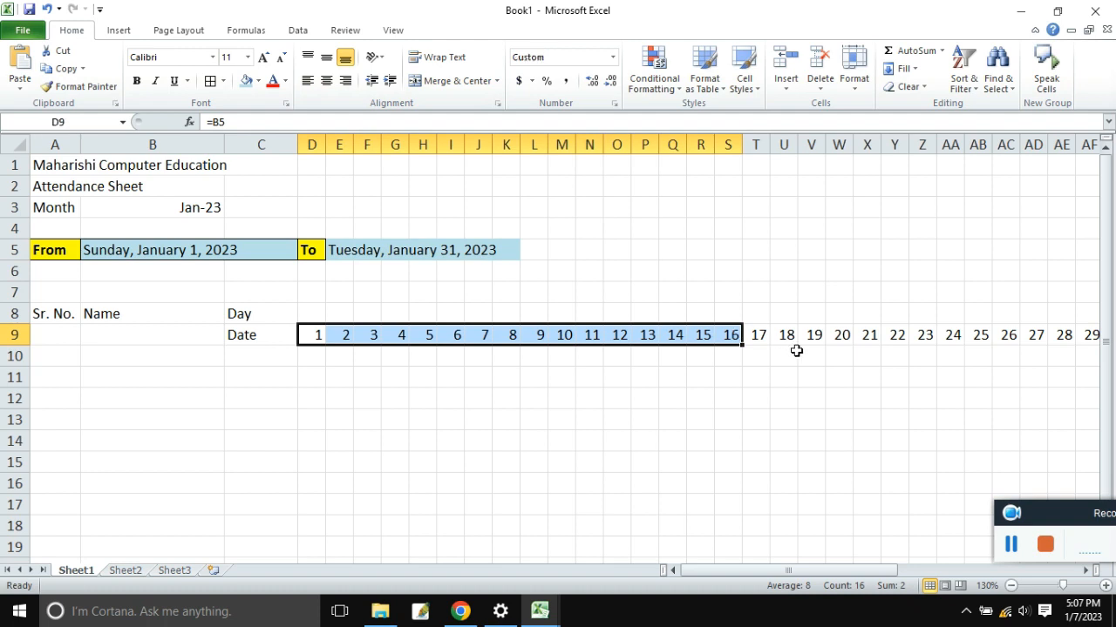
pyautogui.click(848, 386)
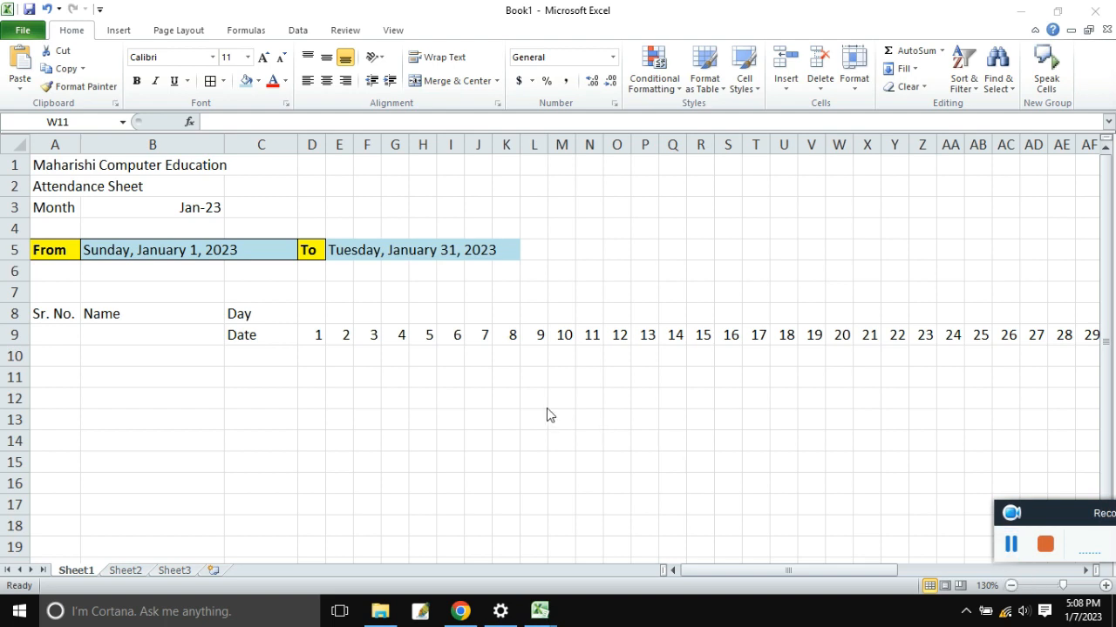
# Enter the formula =TEXT(D9,"ddd") in D8 to show the short weekday name for the first date.
pyautogui.click(312, 312)
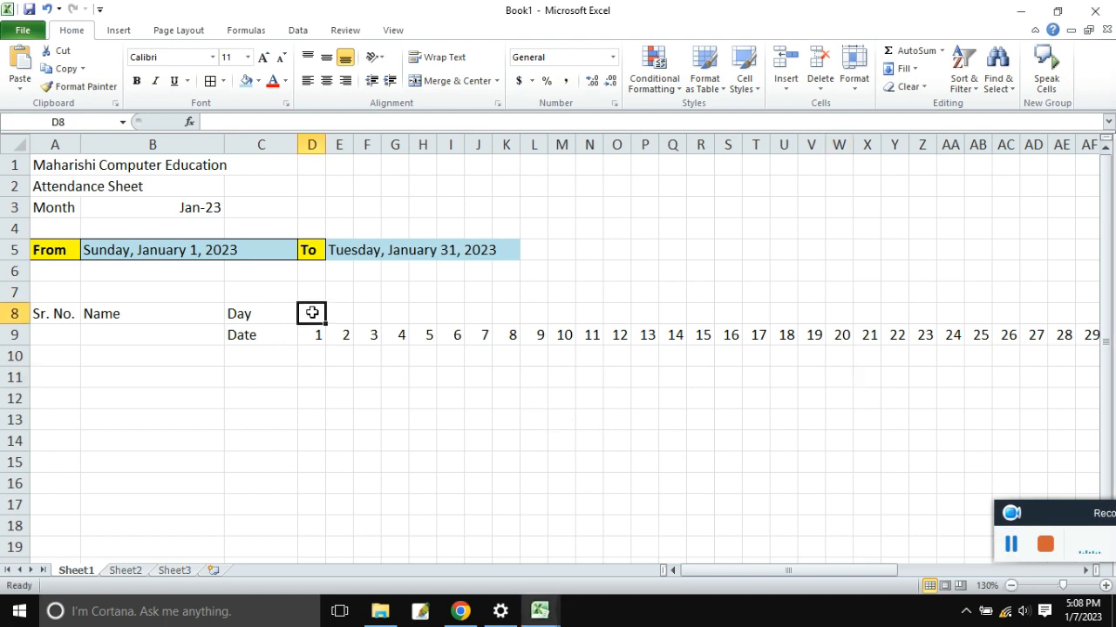
pyautogui.click(362, 377)
pyautogui.click(318, 316)
pyautogui.write('=')
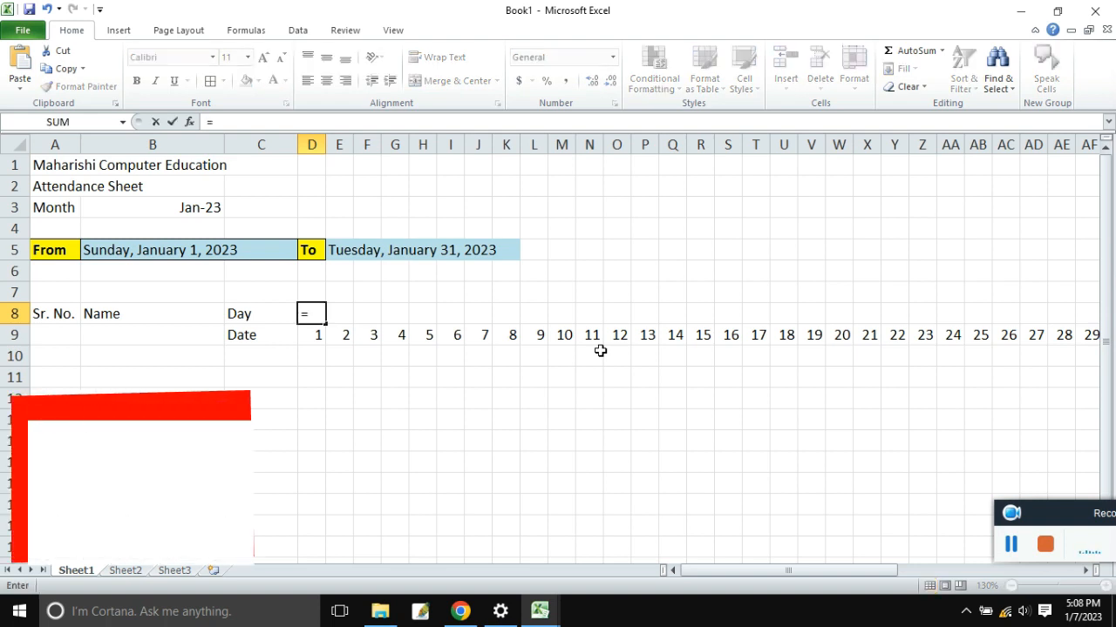
pyautogui.write('te')
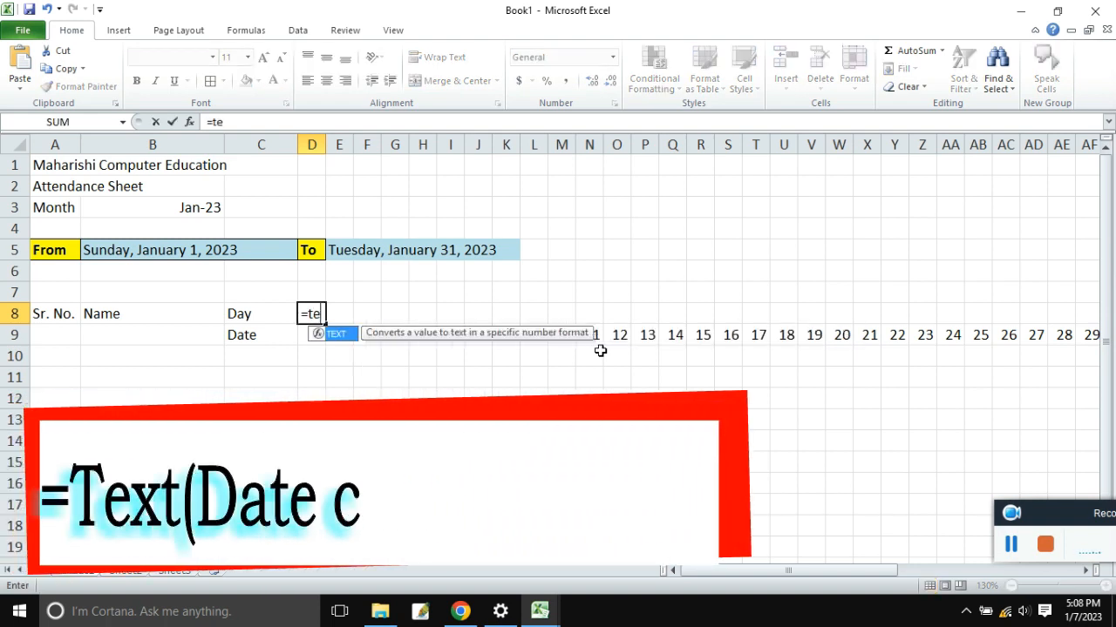
pyautogui.press('Tab')
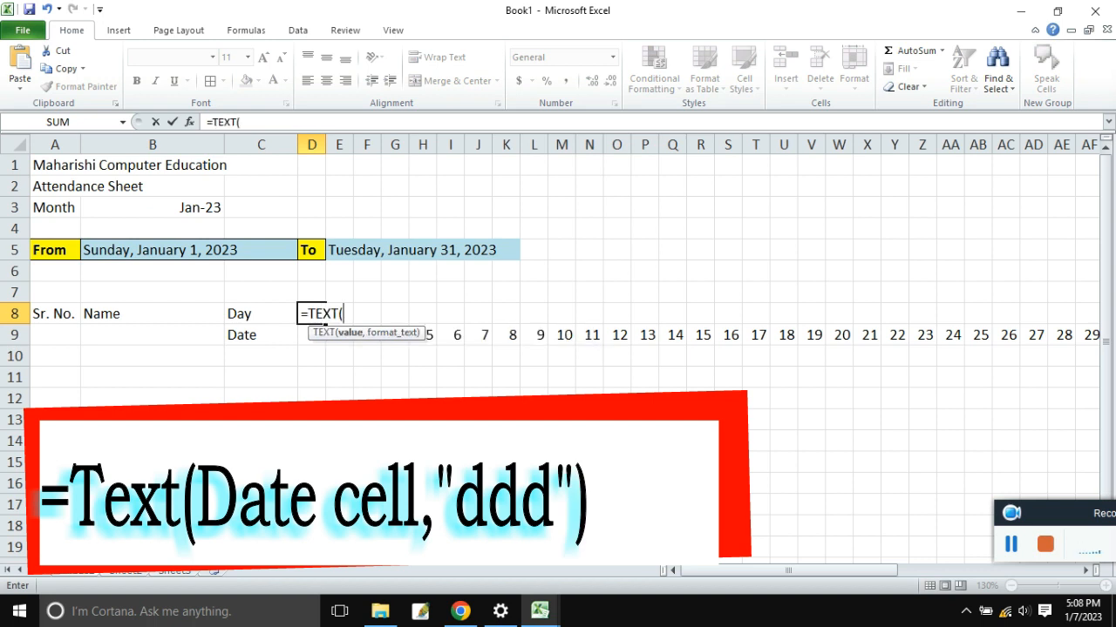
pyautogui.click(307, 334)
pyautogui.write(',')
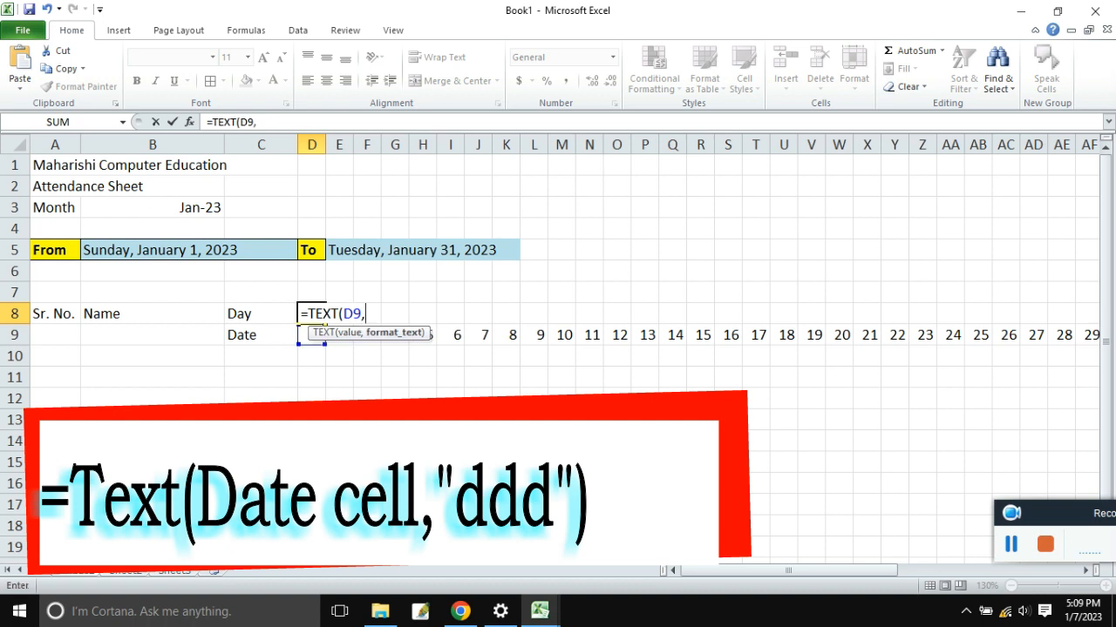
pyautogui.write('"')
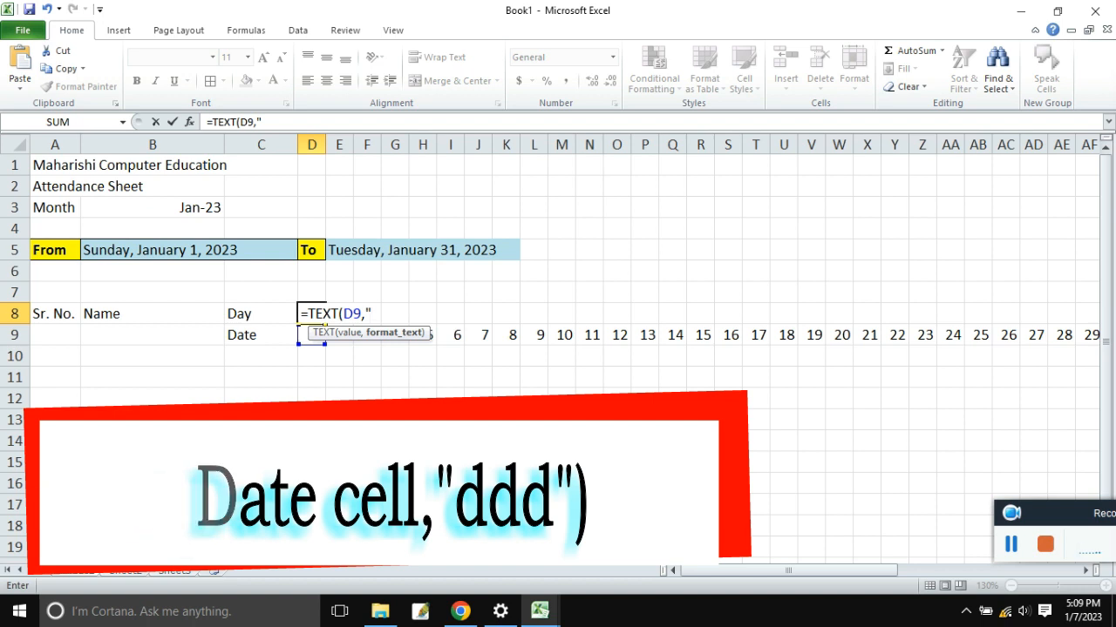
pyautogui.write('ddd')
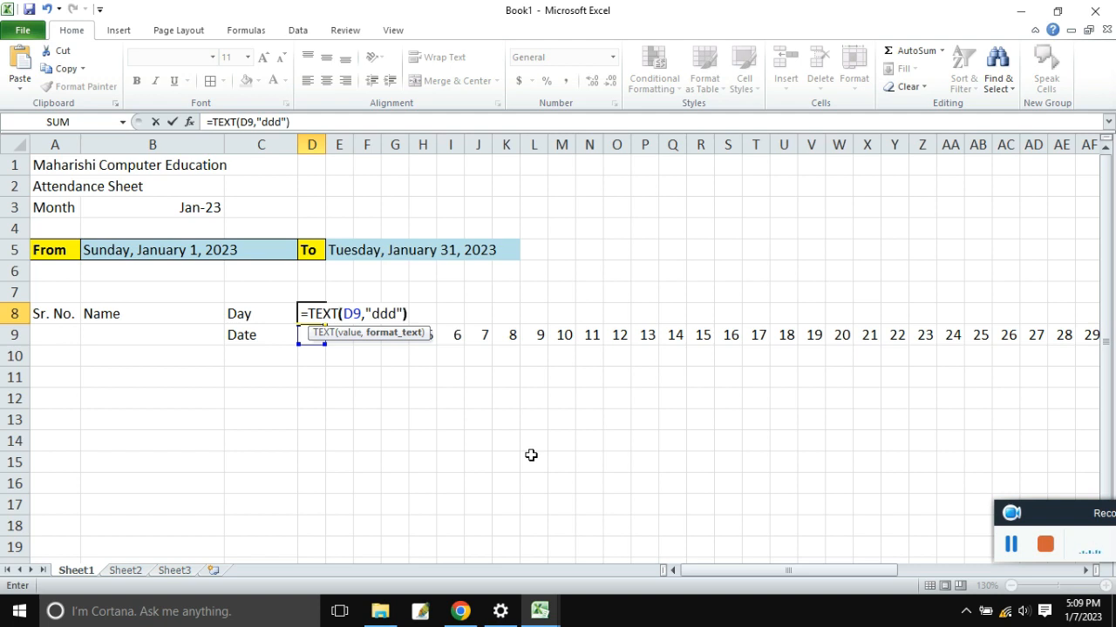
pyautogui.write('")')
pyautogui.press('Return')
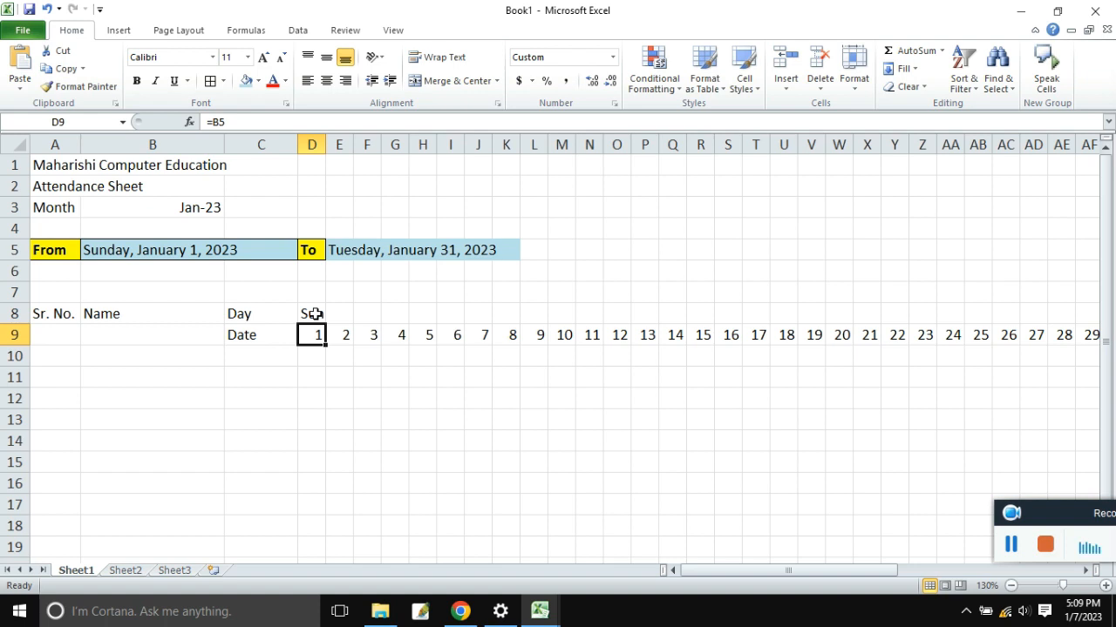
# Fill the weekday formula from D8 across row 8 to AH8.
pyautogui.click(1011, 546)
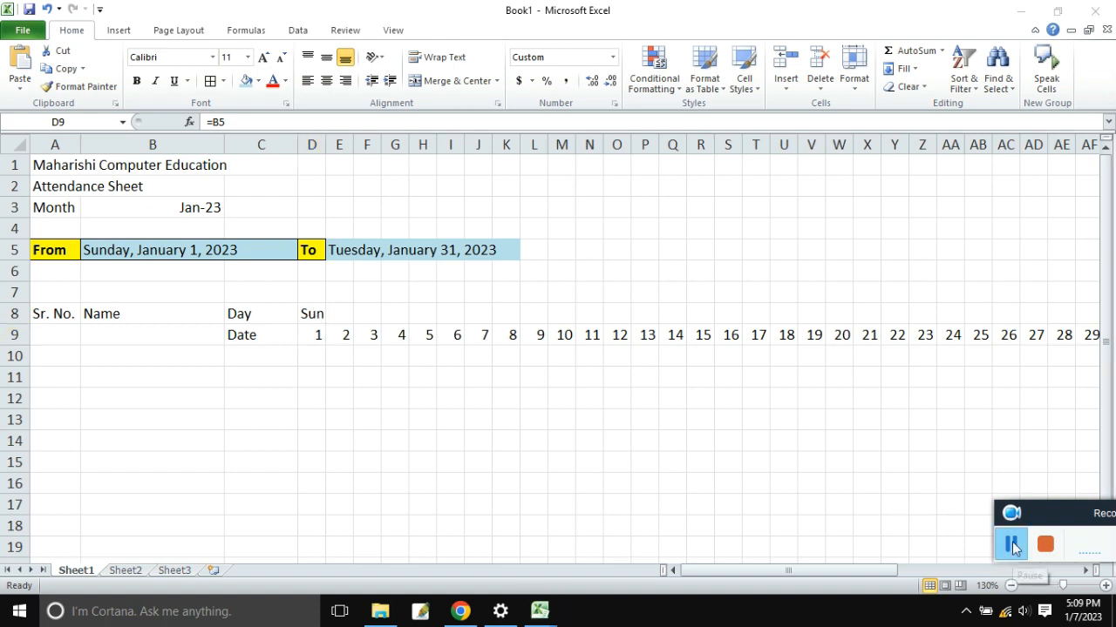
pyautogui.click(594, 422)
pyautogui.click(450, 378)
pyautogui.click(316, 315)
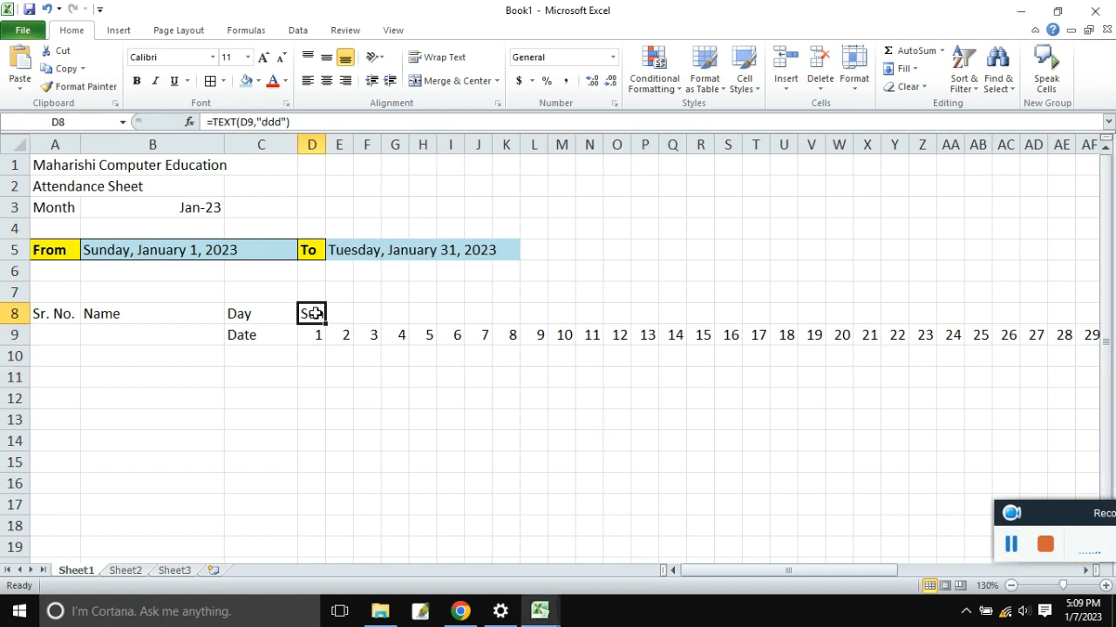
pyautogui.moveTo(322, 324); pyautogui.dragTo(953, 313)
pyautogui.moveTo(819, 572); pyautogui.dragTo(767, 572)
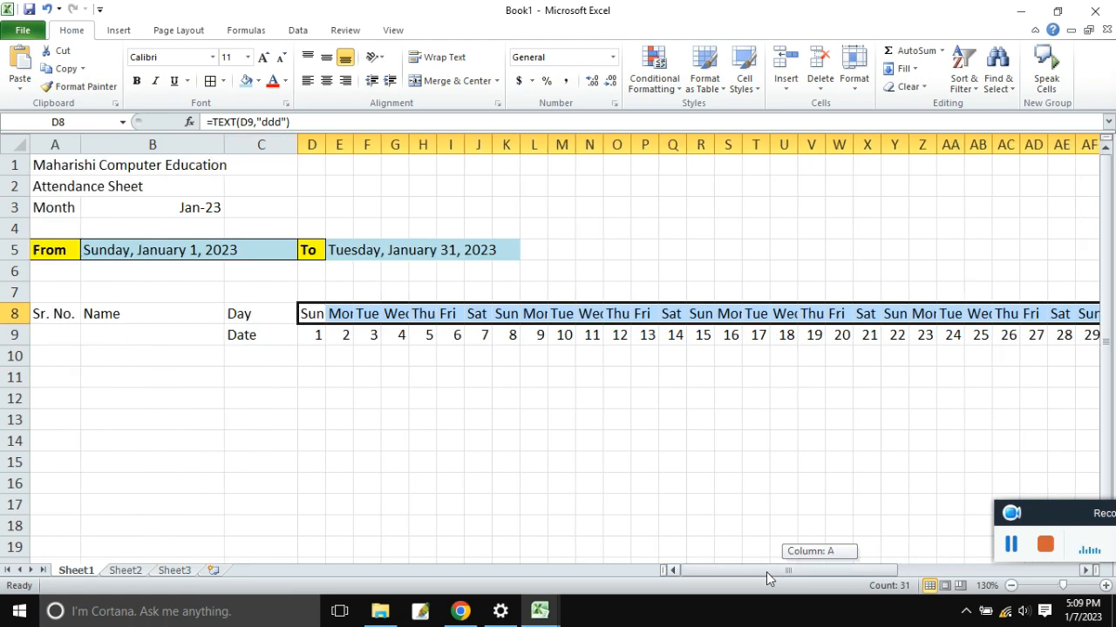
# Widen columns D and E slightly so that their weekday names fit.
pyautogui.click(396, 396)
pyautogui.moveTo(328, 145); pyautogui.dragTo(330, 144)
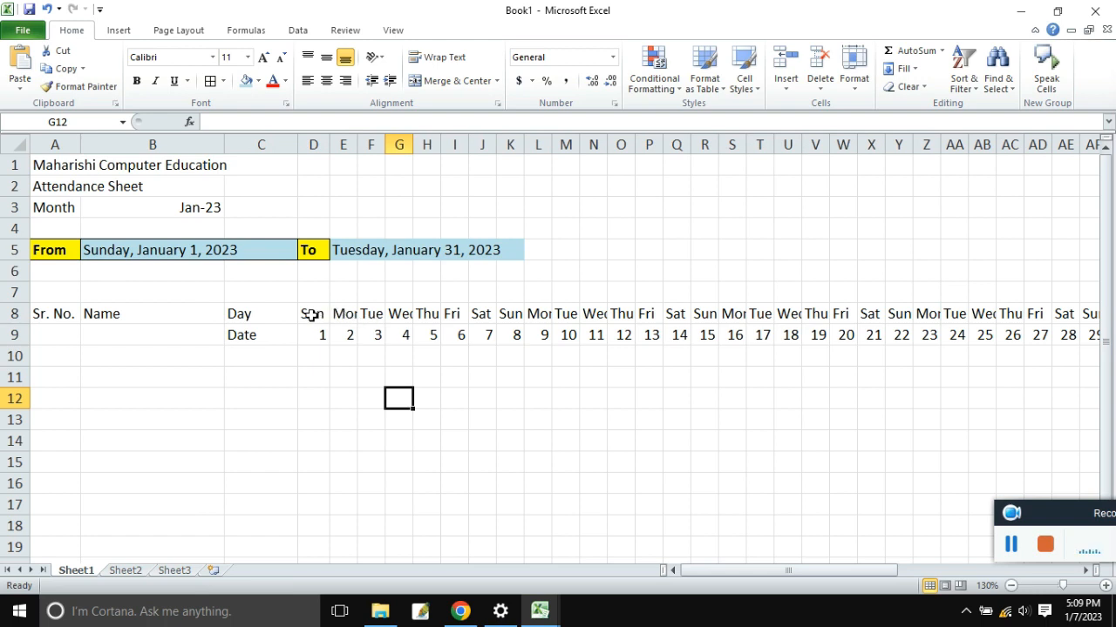
pyautogui.click(1011, 547)
pyautogui.click(471, 371)
pyautogui.moveTo(357, 145); pyautogui.dragTo(365, 149)
# AutoFit columns D through AH to the weekday names and dates in D8:AH9.
pyautogui.moveTo(344, 317); pyautogui.dragTo(963, 334)
pyautogui.click(415, 377)
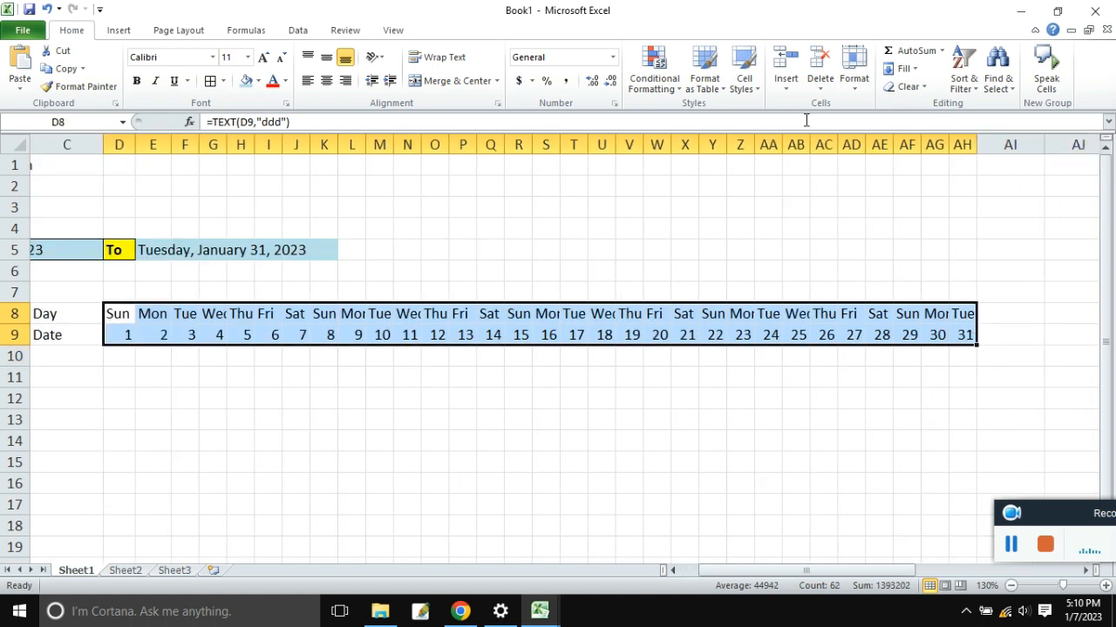
pyautogui.click(844, 91)
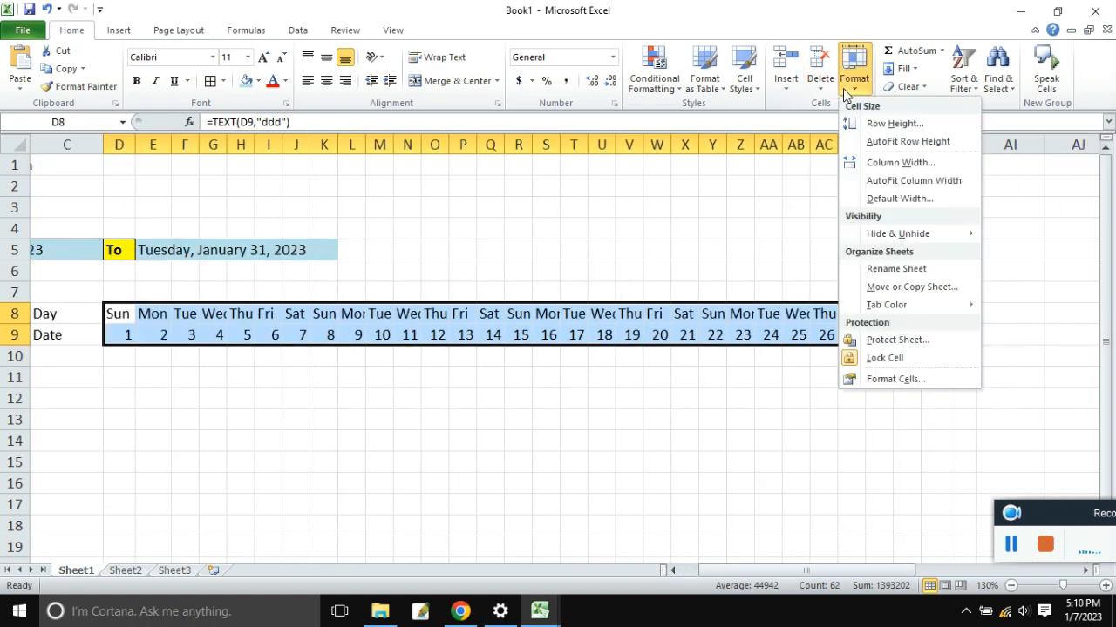
pyautogui.click(897, 185)
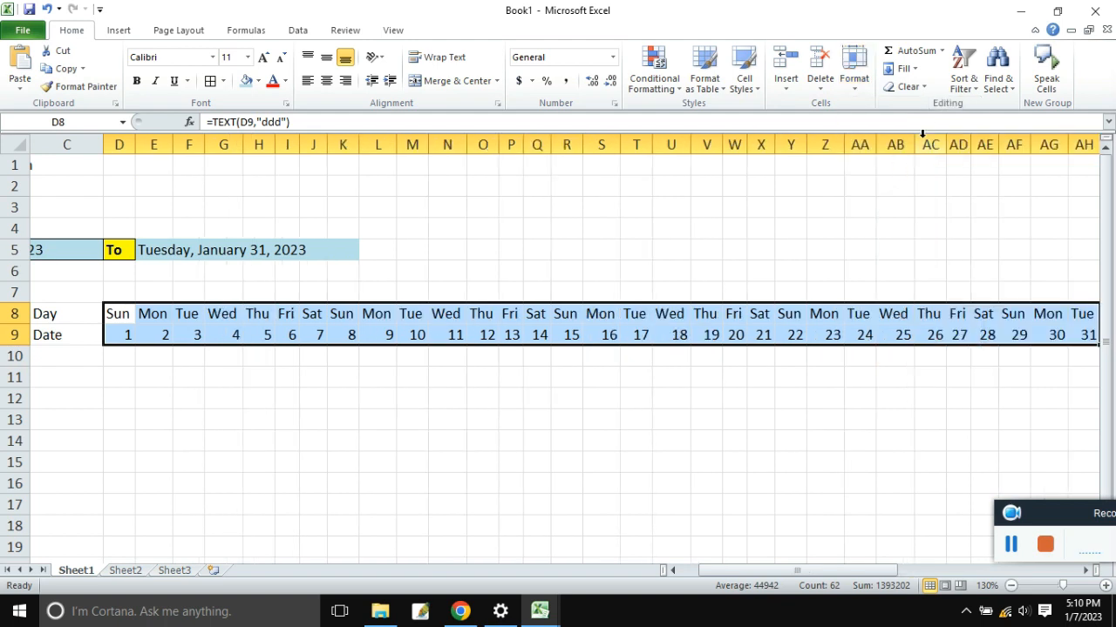
pyautogui.click(651, 375)
# Apply borders to all cells of the weekday and date range D8:AH9.
pyautogui.moveTo(120, 319); pyautogui.dragTo(950, 333)
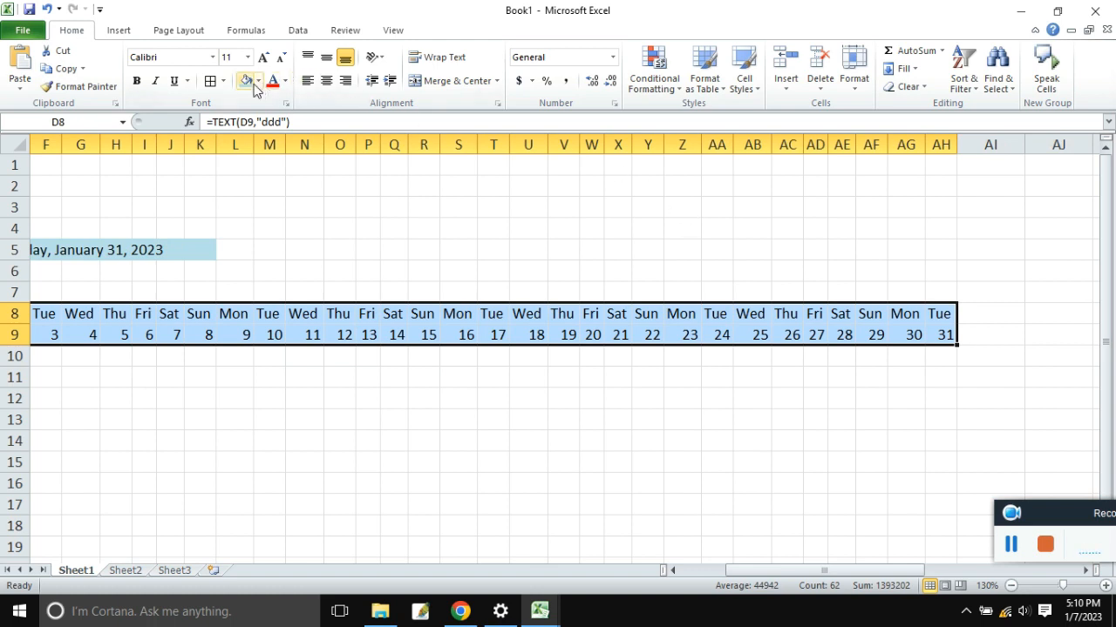
pyautogui.click(212, 81)
pyautogui.click(500, 310)
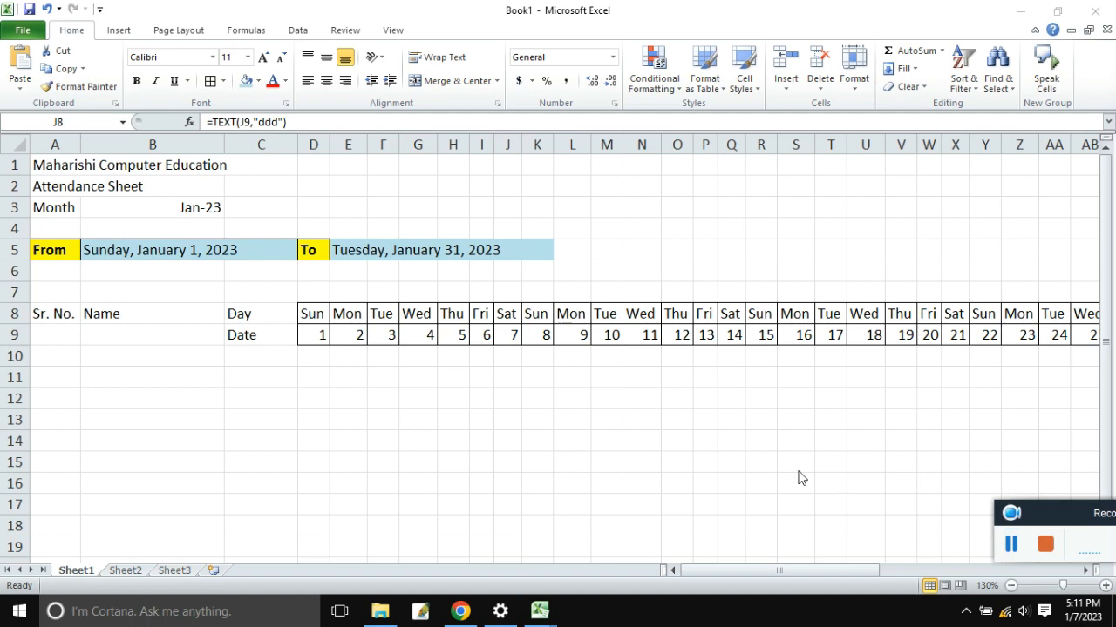
# Merge and center the title Maharishi Computer Education across A1:Y1.
pyautogui.click(735, 462)
pyautogui.moveTo(45, 165); pyautogui.dragTo(973, 163)
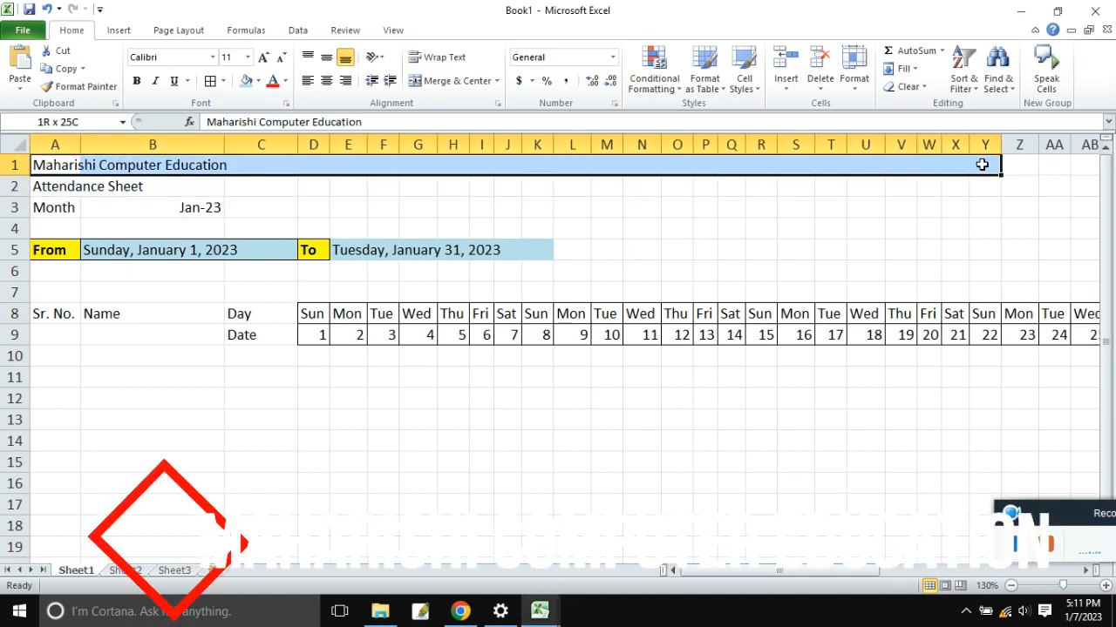
pyautogui.click(430, 80)
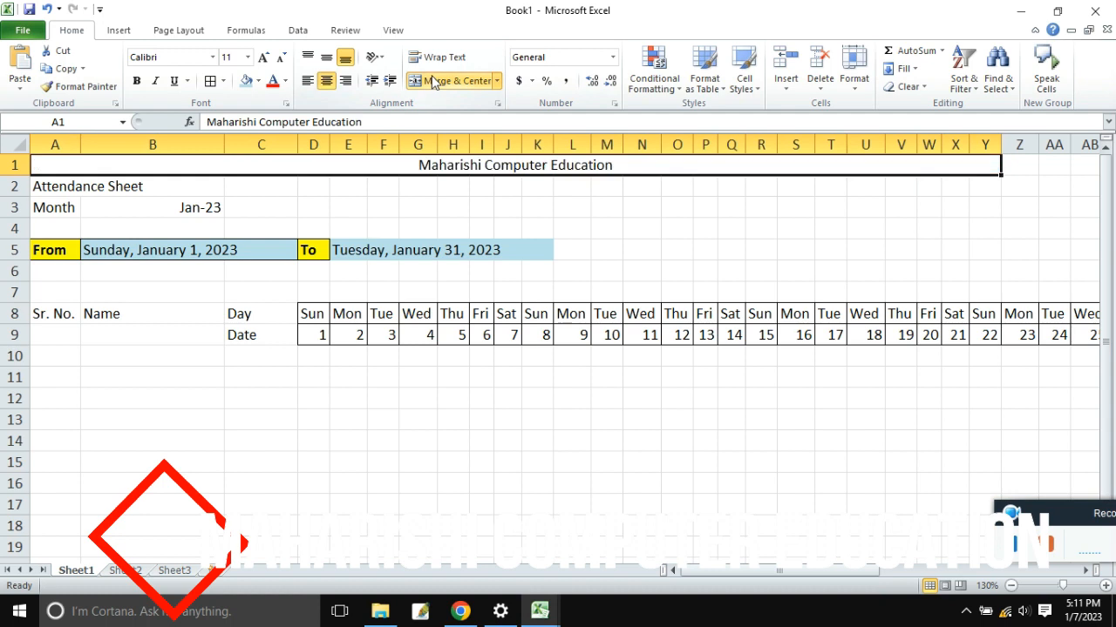
# Format the Maharishi Computer Education title as bold, 22 pt, dark blue text.
pyautogui.click(137, 81)
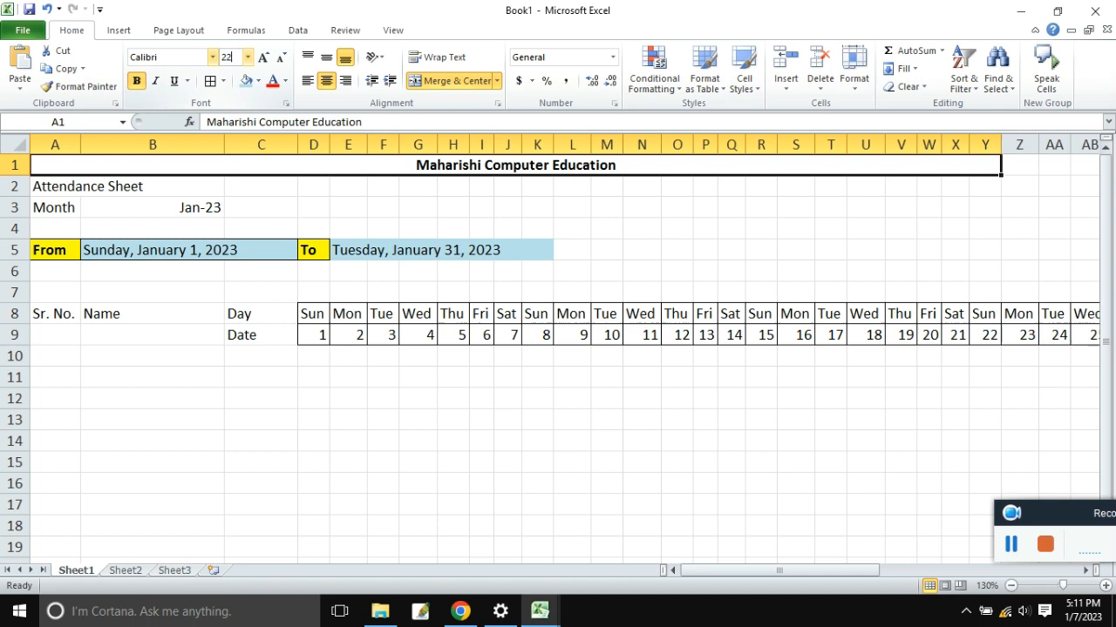
pyautogui.press('Return')
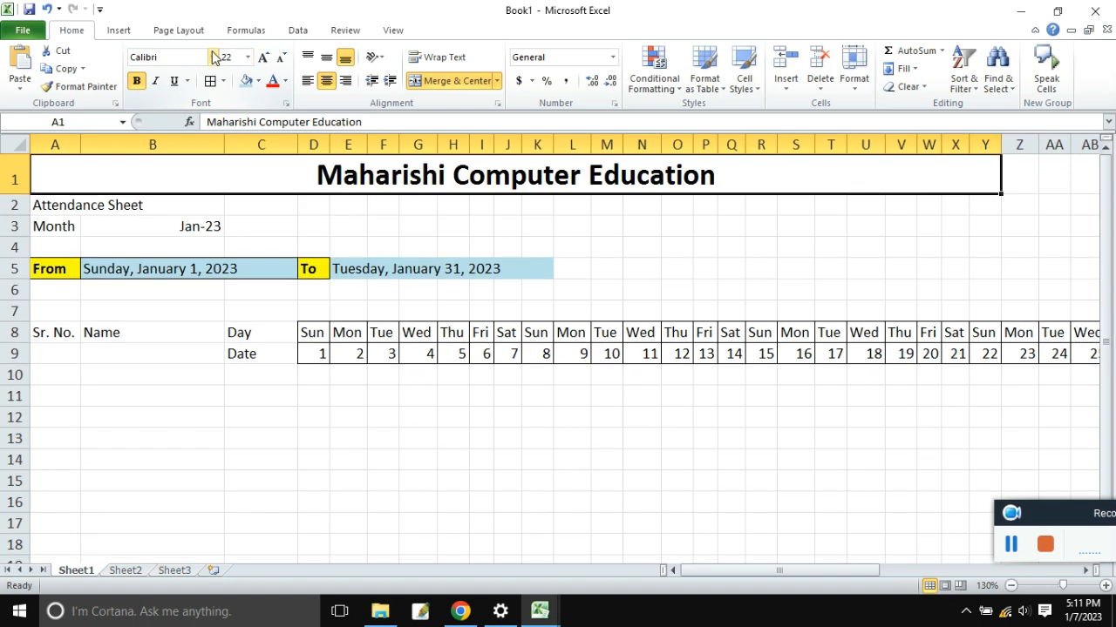
pyautogui.click(285, 81)
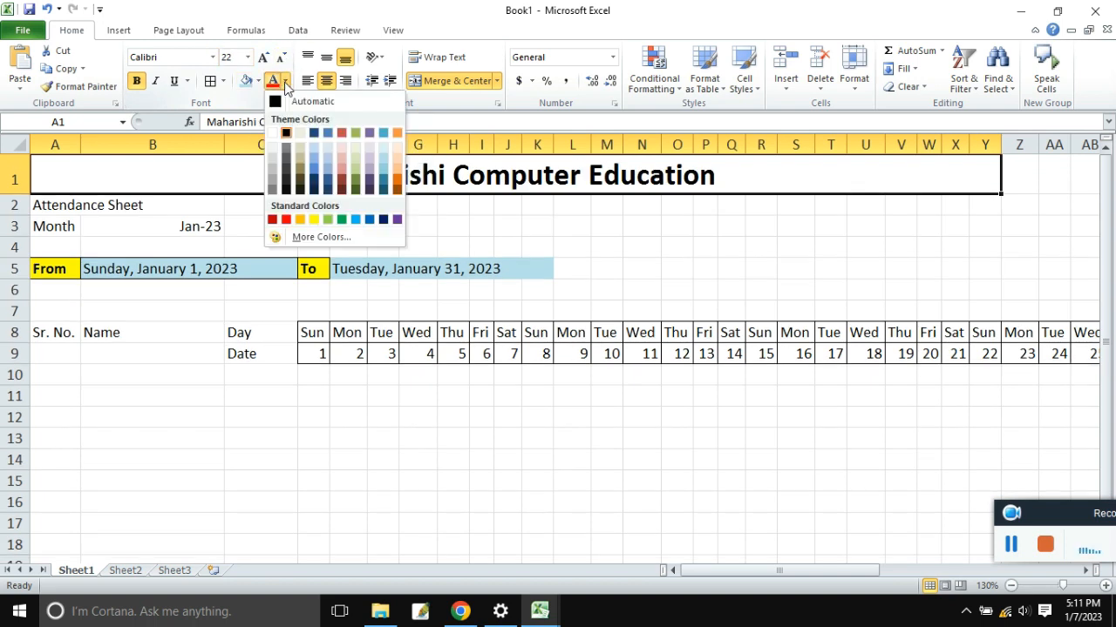
pyautogui.click(381, 219)
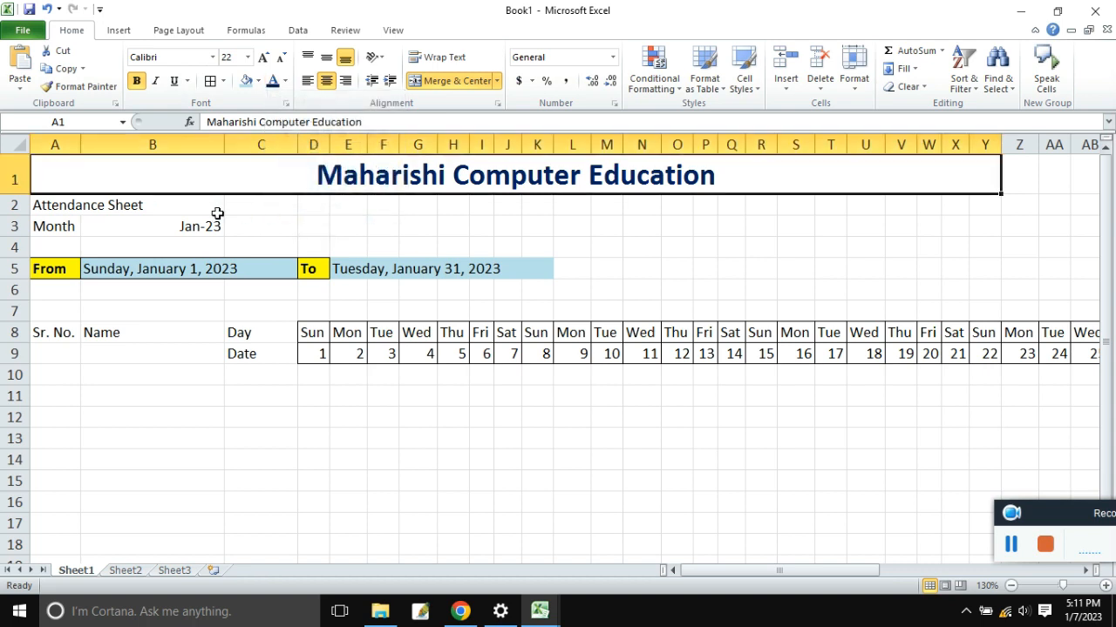
# Merge and center the Attendance Sheet subtitle across A2:Y2 and set its font size to 23.
pyautogui.moveTo(38, 205); pyautogui.dragTo(971, 202)
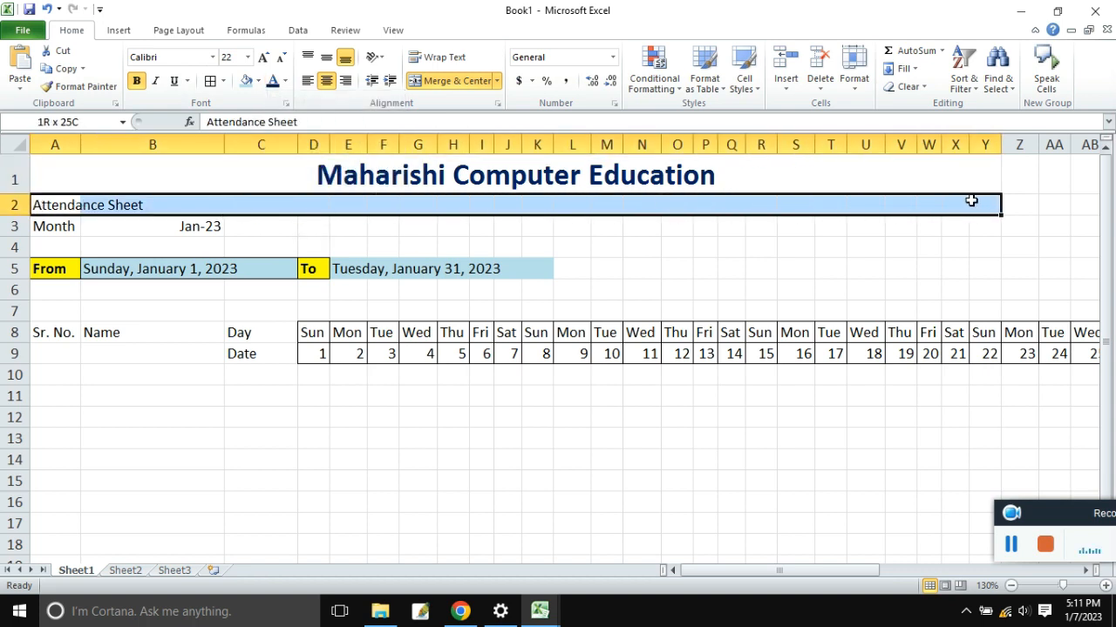
pyautogui.click(453, 80)
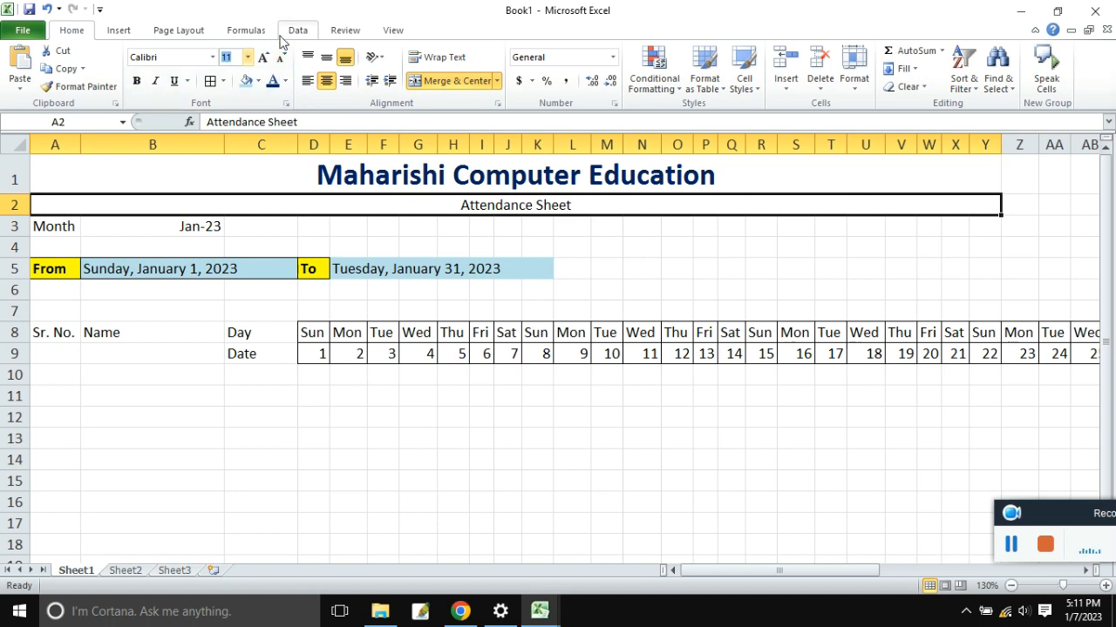
pyautogui.write('23')
pyautogui.press('Return')
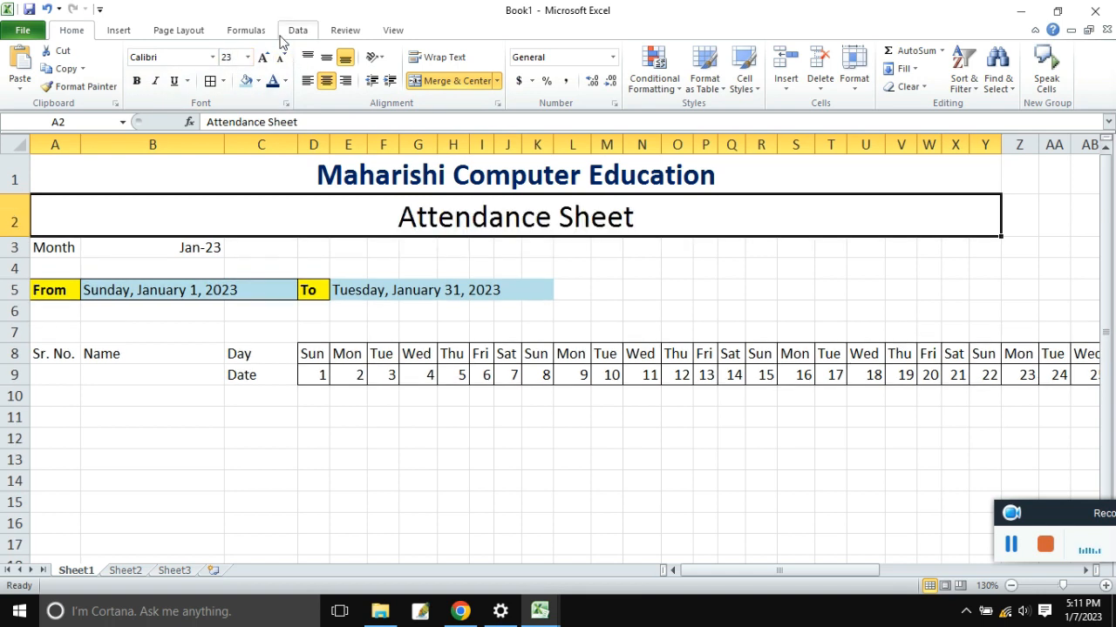
# Set the Attendance Sheet title in row 2 to font size 18 and bold.
pyautogui.click(231, 55)
pyautogui.write('18')
pyautogui.press('Return')
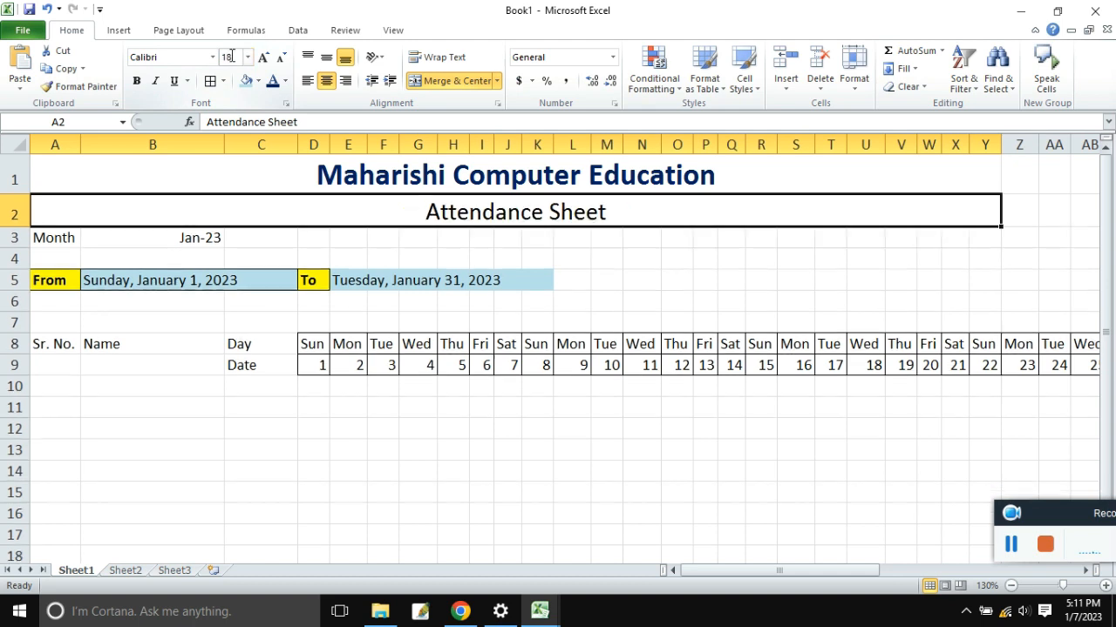
pyautogui.click(137, 82)
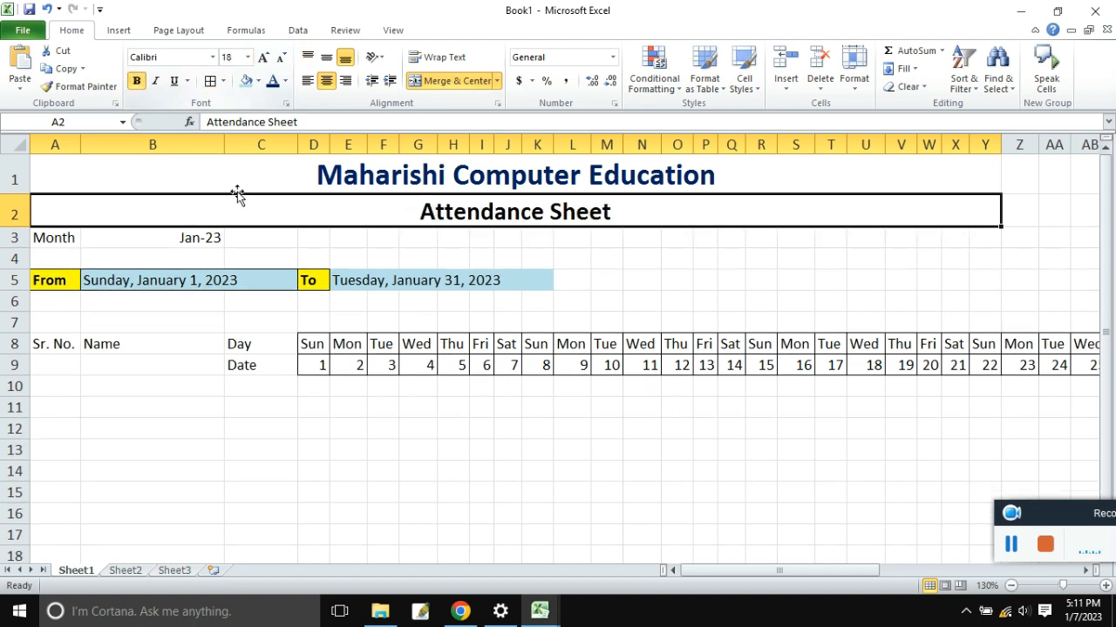
# Give the Month label in A3 a light blue fill and make it bold.
pyautogui.click(119, 242)
pyautogui.click(48, 235)
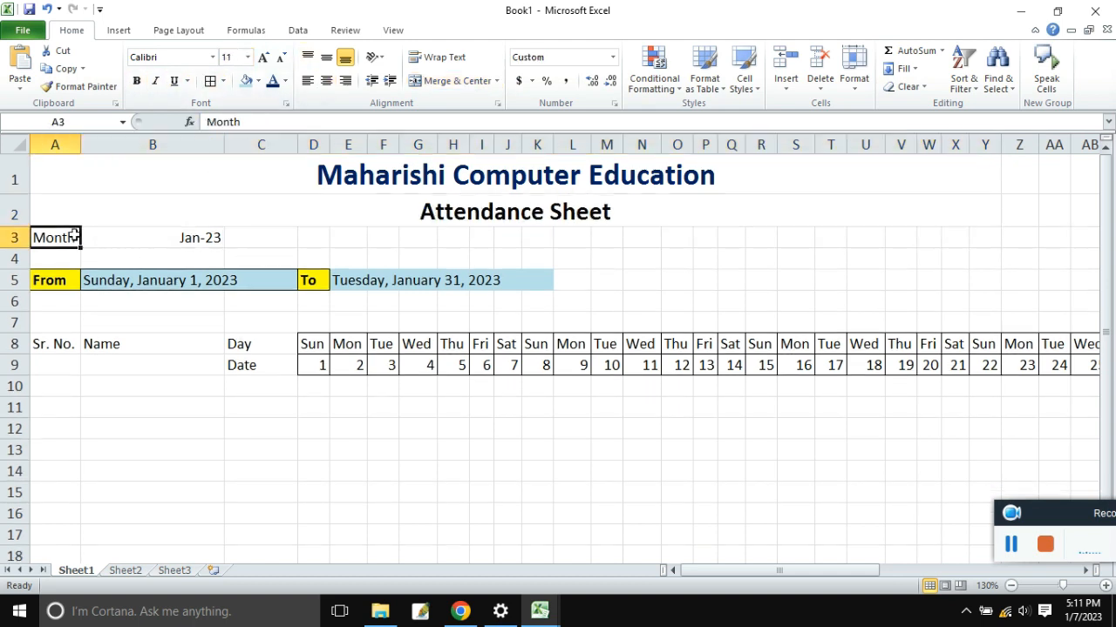
pyautogui.click(246, 81)
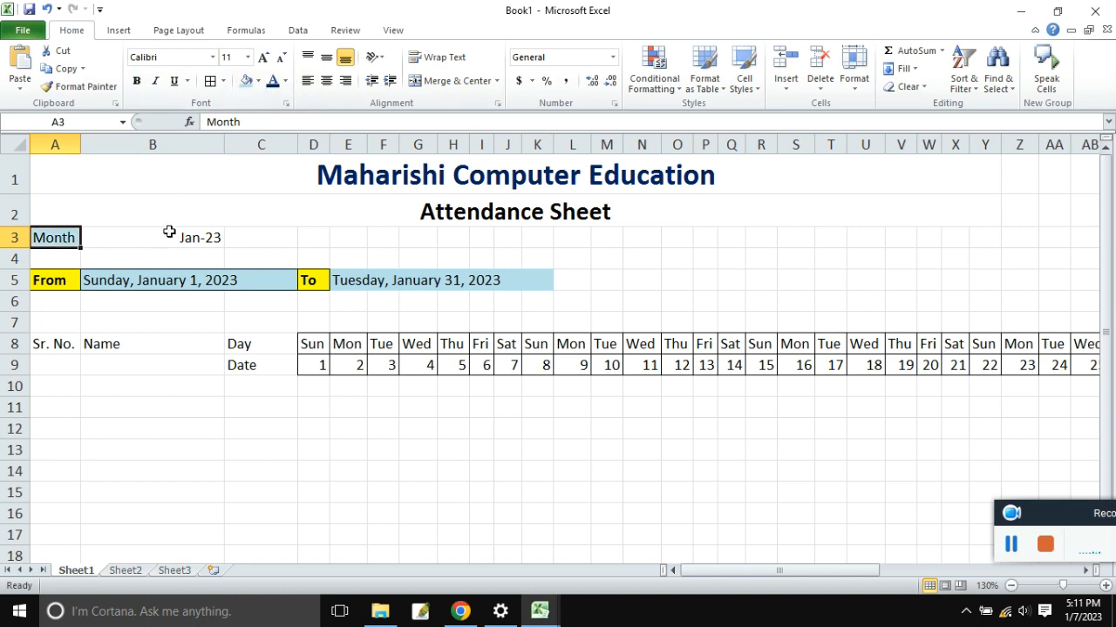
pyautogui.click(137, 81)
pyautogui.click(249, 237)
# Make the month value in B3 bold and fill the cell with light gray.
pyautogui.click(204, 236)
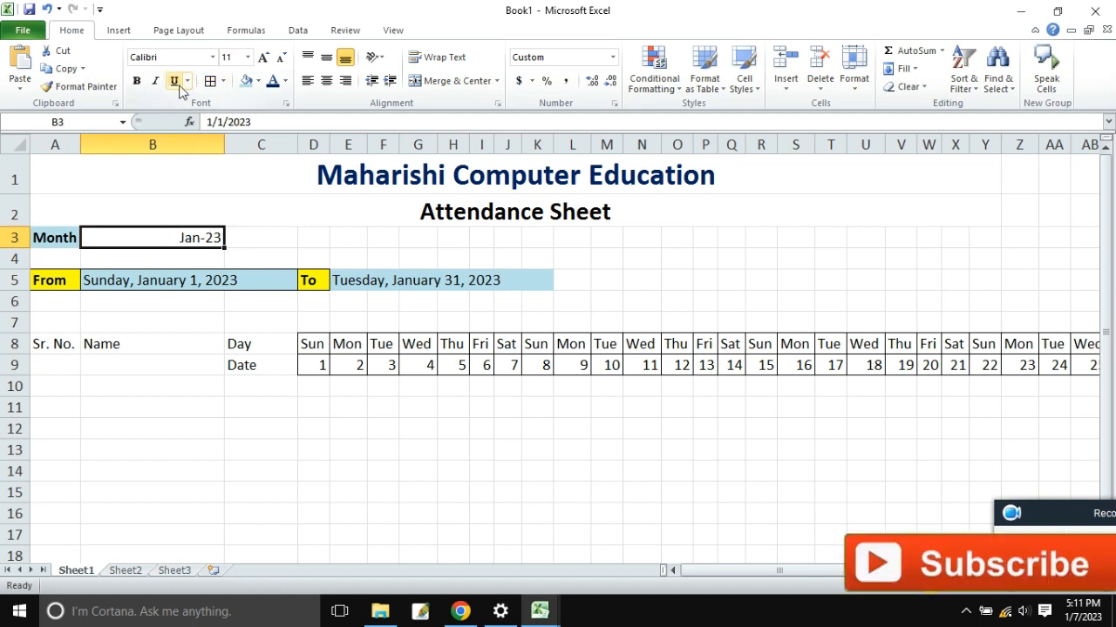
pyautogui.click(137, 81)
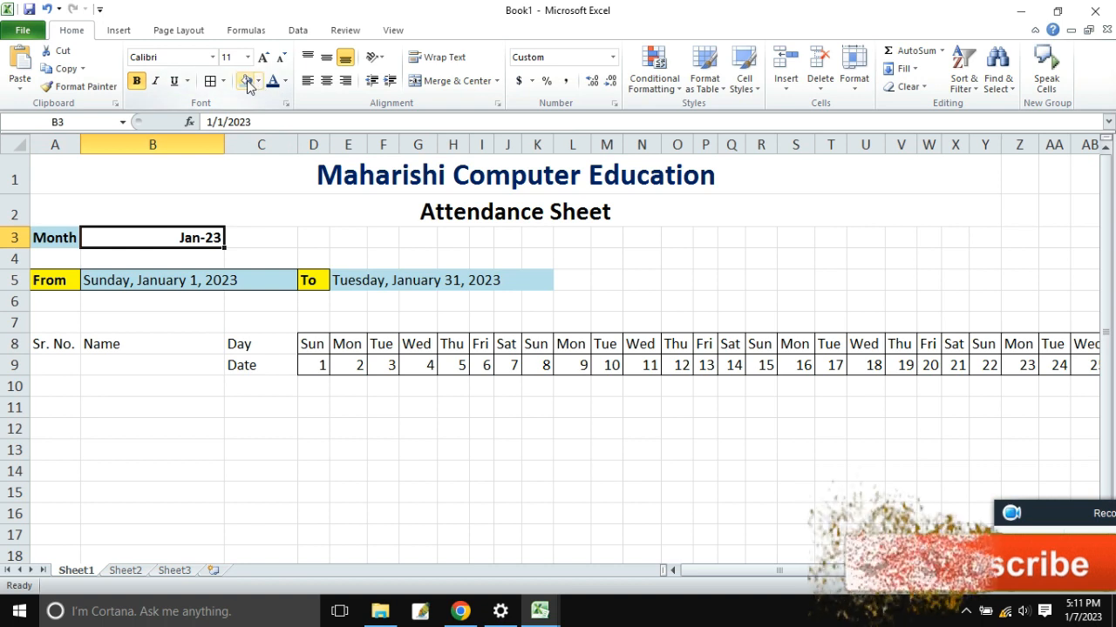
pyautogui.click(285, 82)
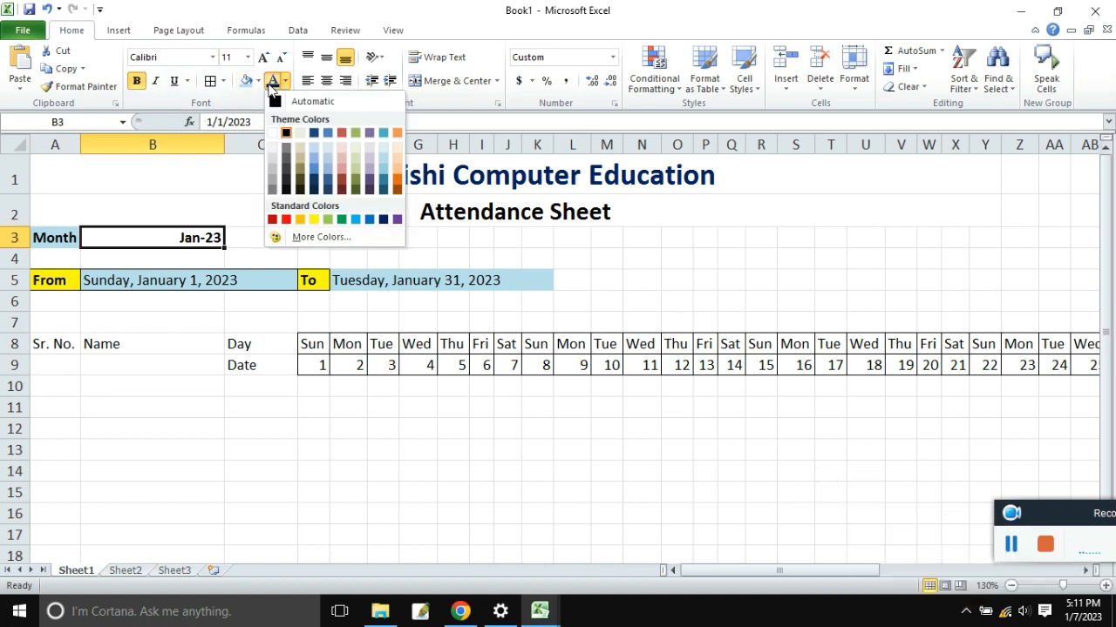
pyautogui.click(258, 81)
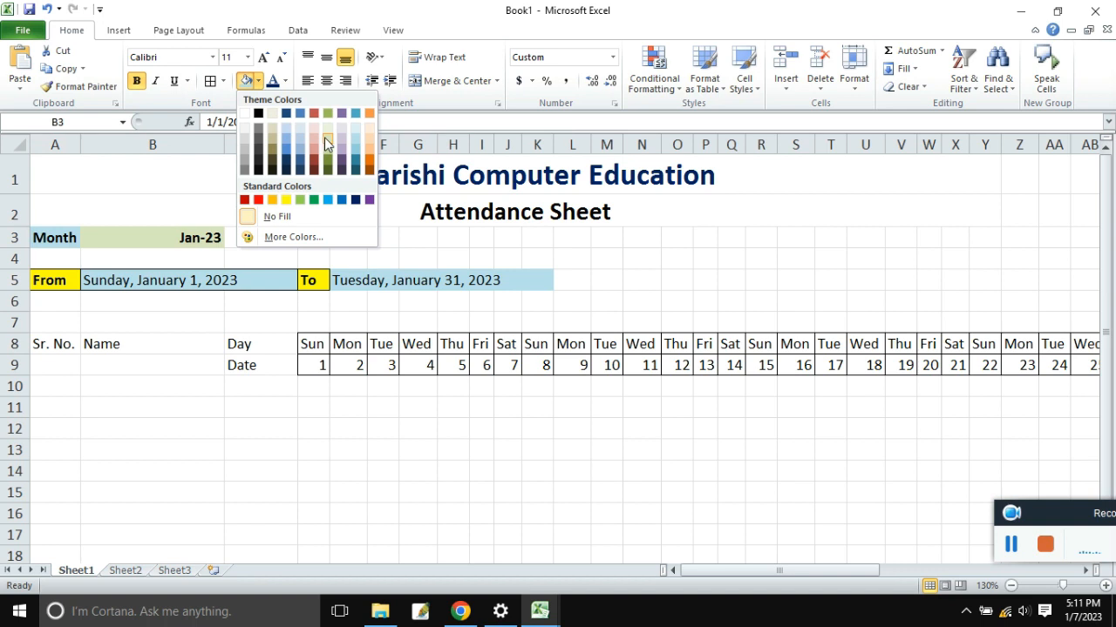
pyautogui.click(244, 136)
pyautogui.click(355, 359)
# Apply all borders to the Month label and its value in A3:B3.
pyautogui.moveTo(65, 238); pyautogui.dragTo(159, 235)
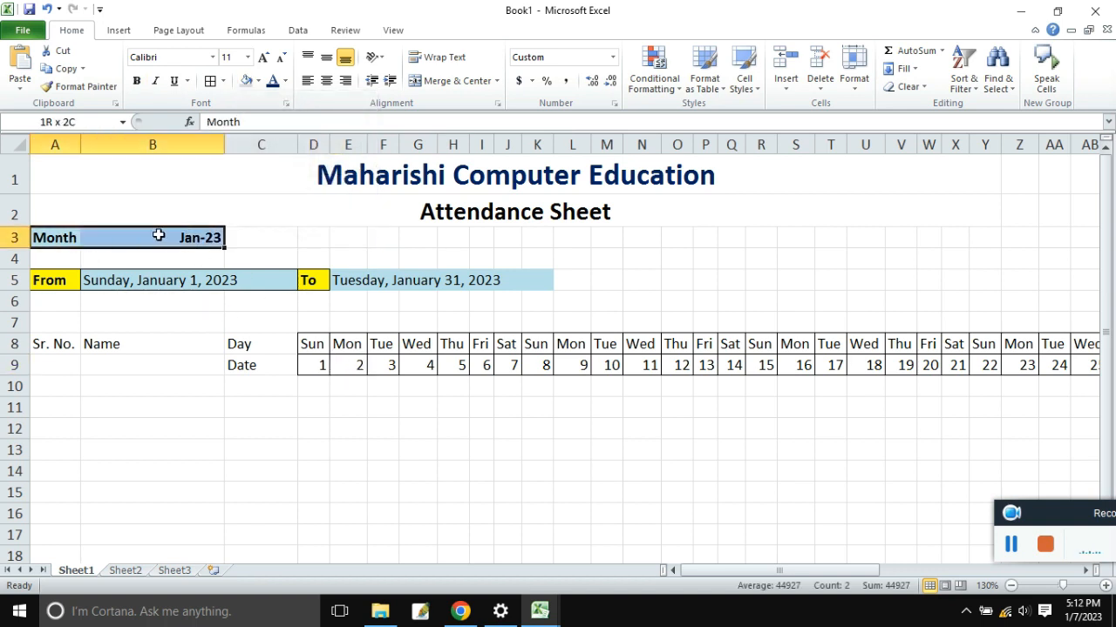
pyautogui.click(254, 236)
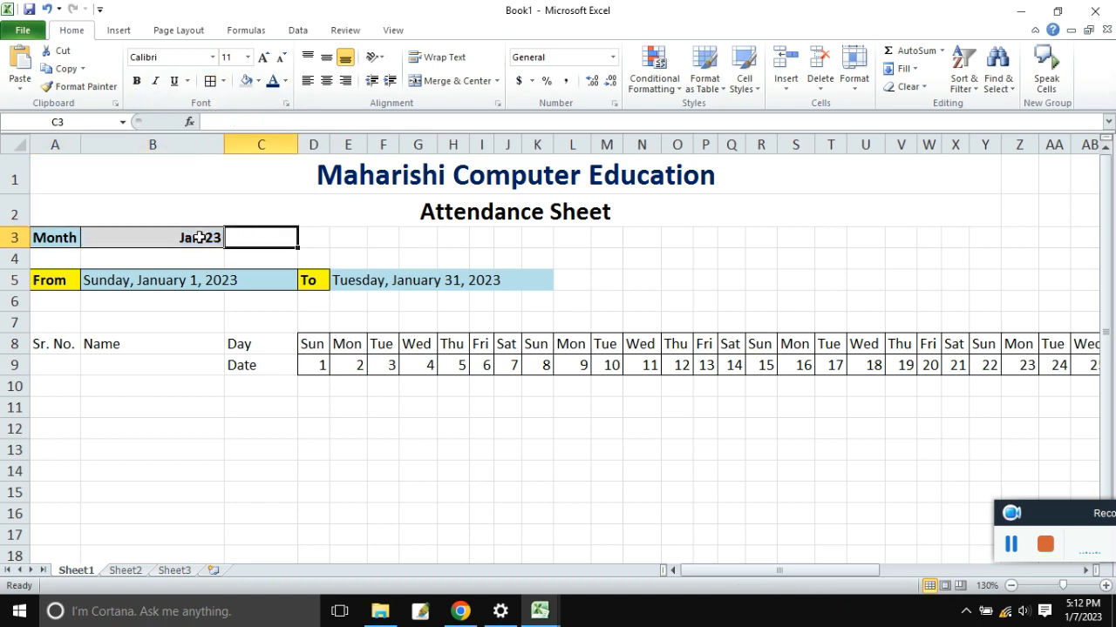
pyautogui.click(199, 237)
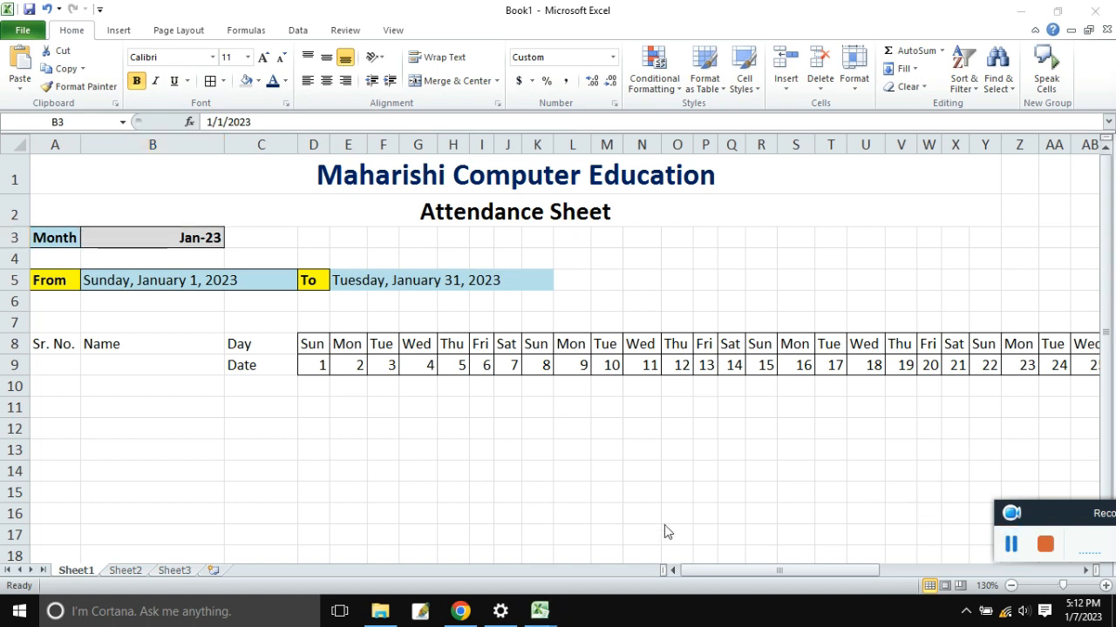
# Format the Sr. No., Name, Day and Date headers in A8:C9 as bold and centered with all borders.
pyautogui.moveTo(43, 344); pyautogui.dragTo(250, 364)
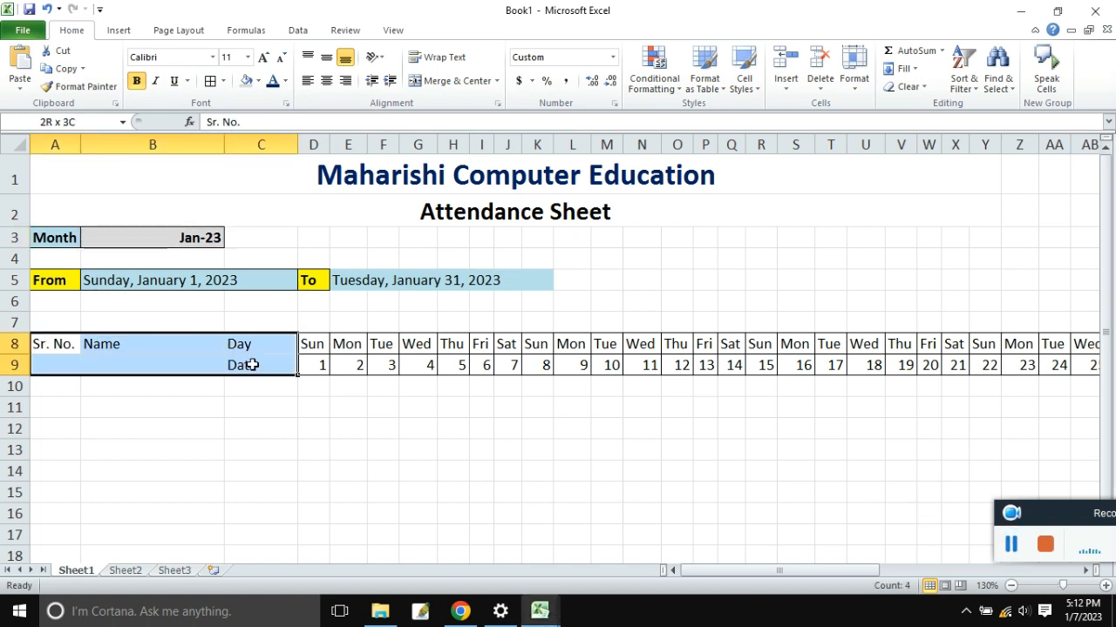
pyautogui.click(135, 81)
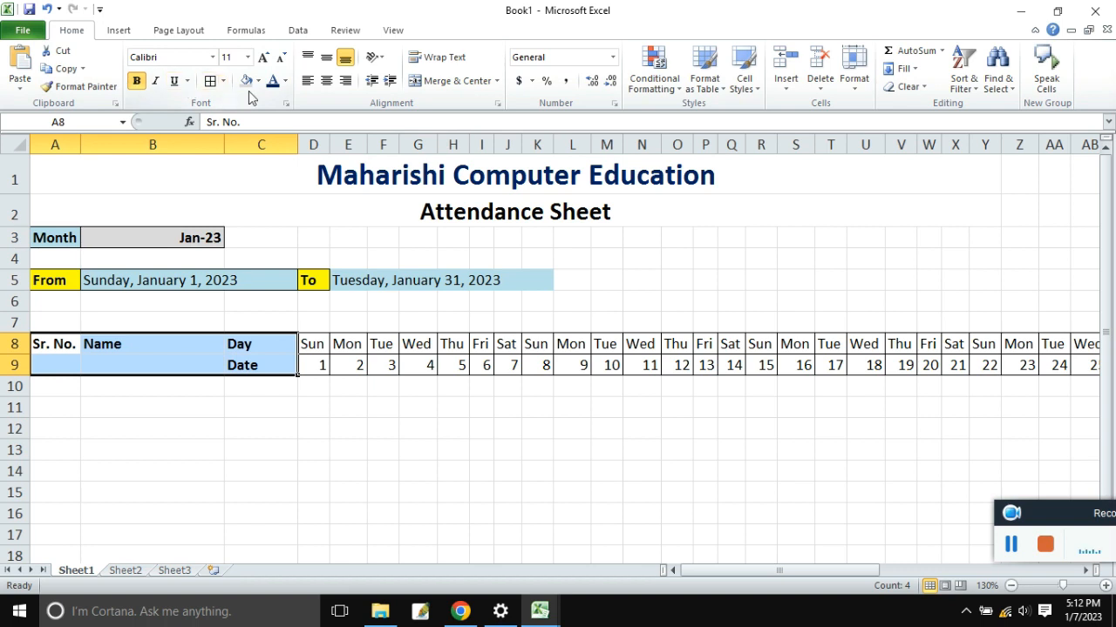
pyautogui.click(325, 83)
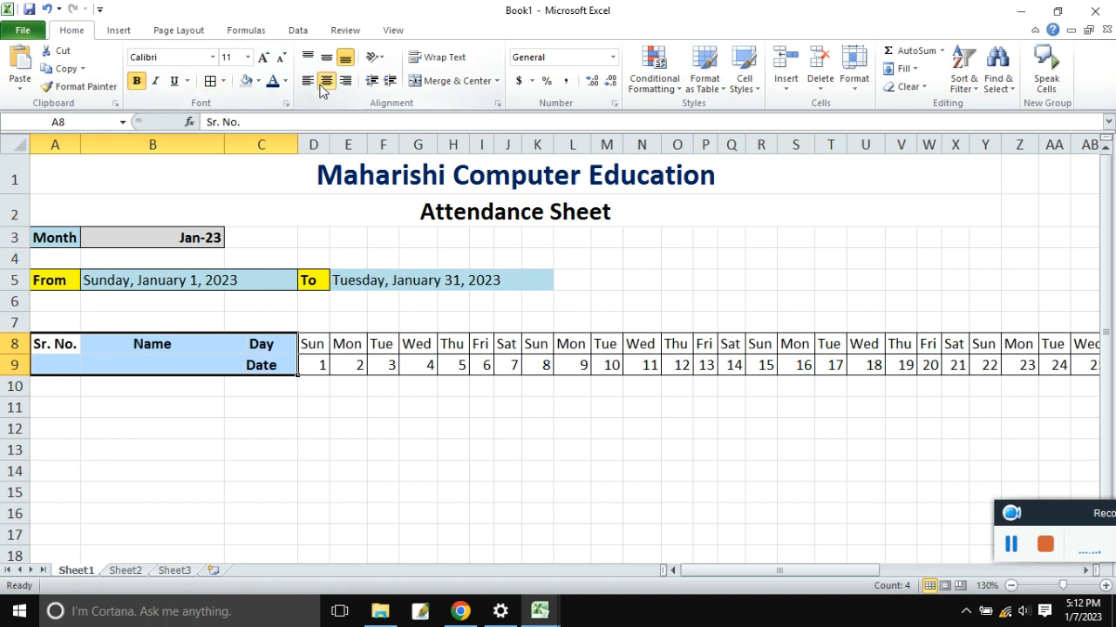
pyautogui.click(209, 81)
pyautogui.click(402, 432)
# Merge and center the Sr. No. header across A8:A9 and the Name header across B8:B9.
pyautogui.moveTo(68, 348); pyautogui.dragTo(67, 363)
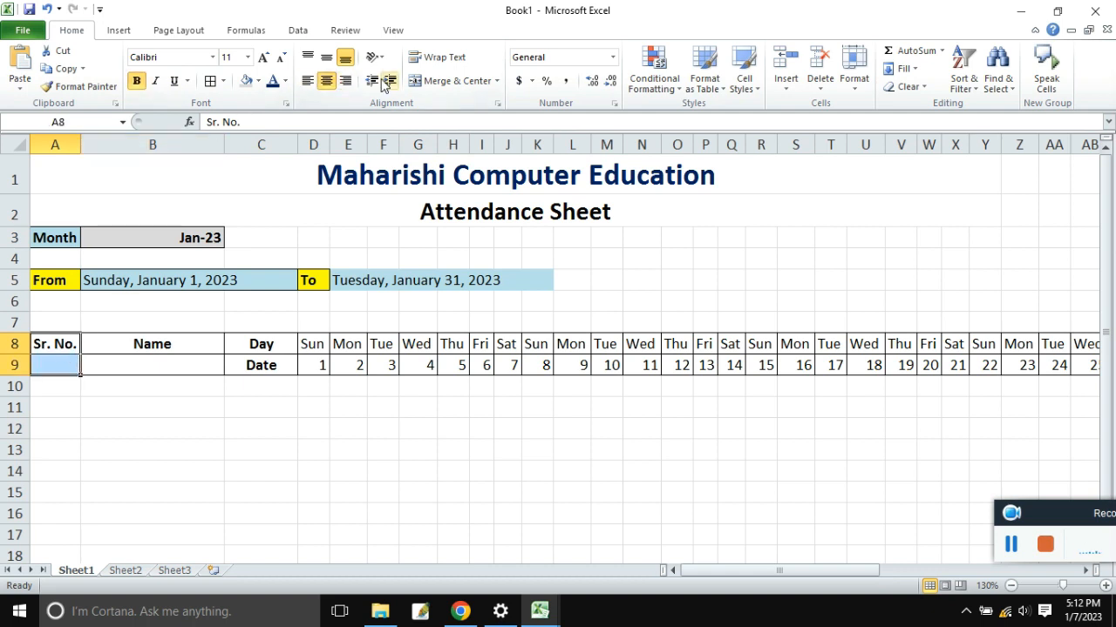
pyautogui.click(453, 81)
pyautogui.moveTo(169, 341); pyautogui.dragTo(169, 361)
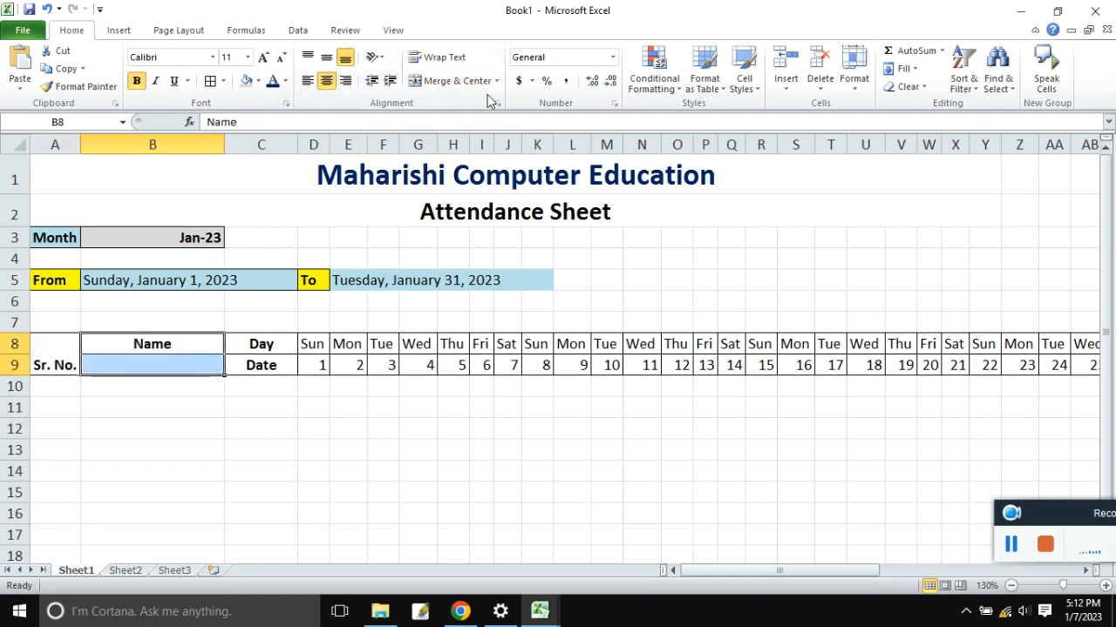
pyautogui.click(435, 81)
pyautogui.click(359, 383)
# Vertically middle-align the merged Sr. No. and Name headers.
pyautogui.moveTo(58, 366); pyautogui.dragTo(149, 366)
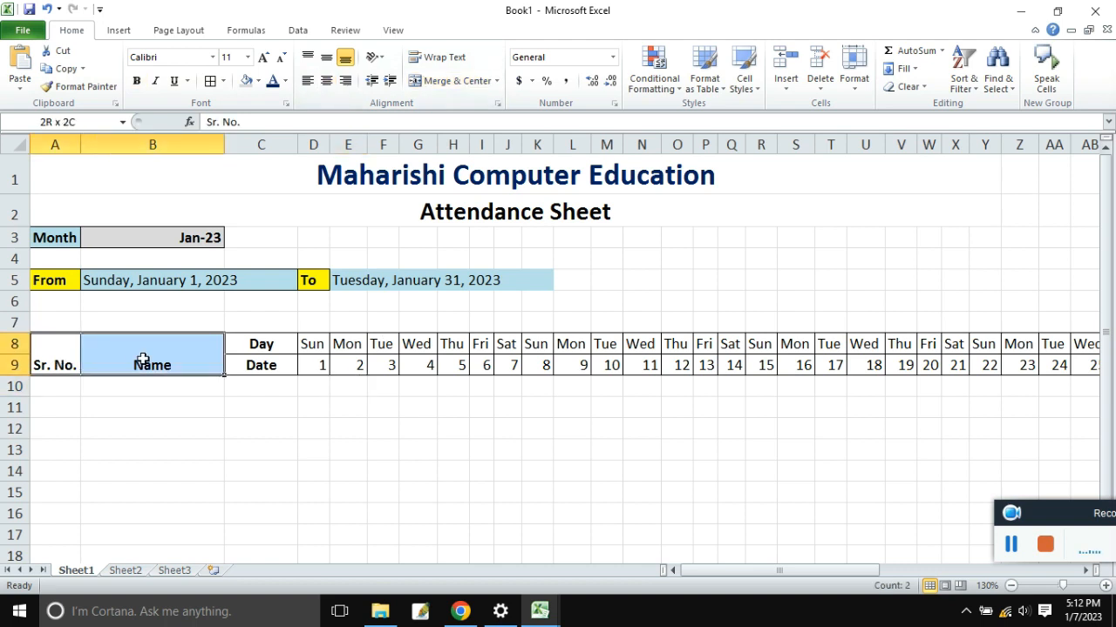
pyautogui.click(327, 57)
pyautogui.click(386, 405)
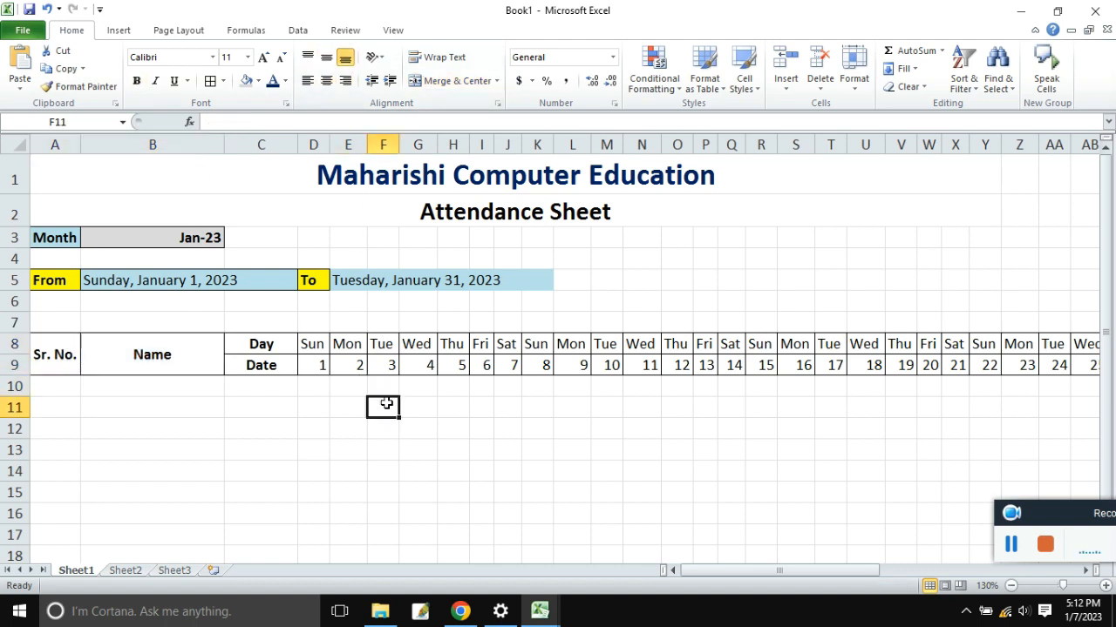
# Fill the Sr. No. column from A10 to A21 with the serial numbers 1 to 12.
pyautogui.scroll(-1, 390, 384)
pyautogui.click(73, 297)
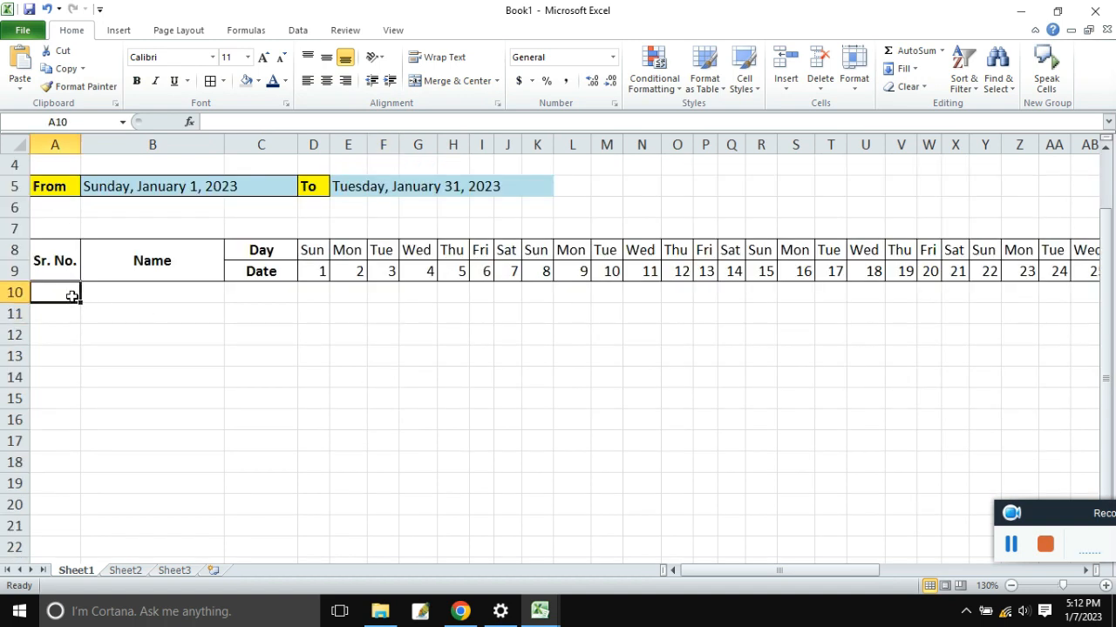
pyautogui.press('Return')
pyautogui.write('2')
pyautogui.press('Return')
pyautogui.moveTo(73, 295); pyautogui.dragTo(107, 531)
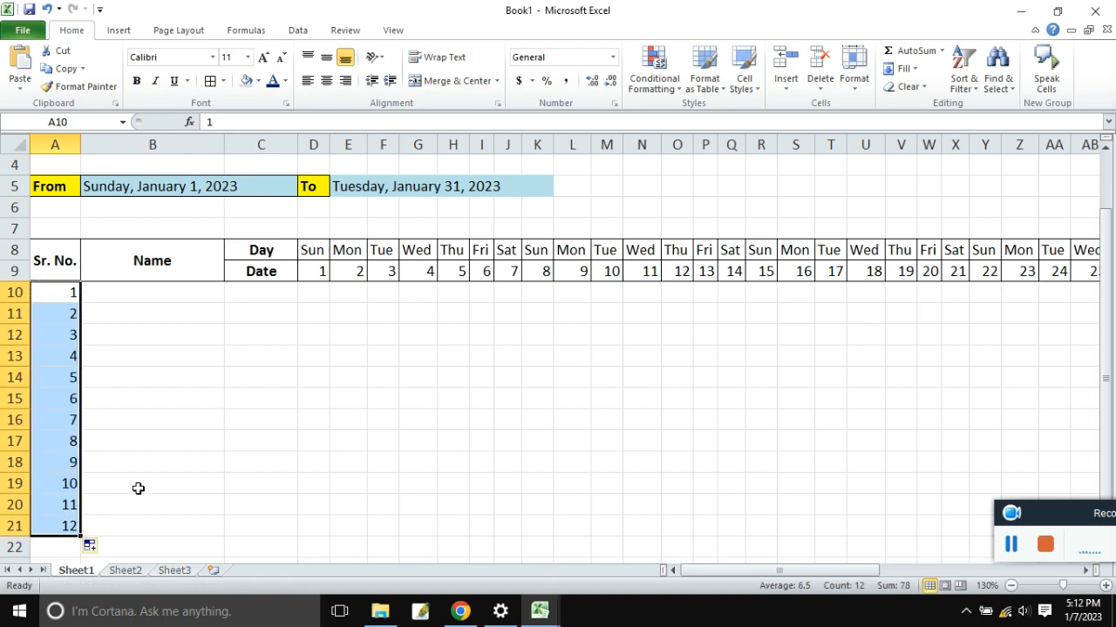
pyautogui.click(174, 396)
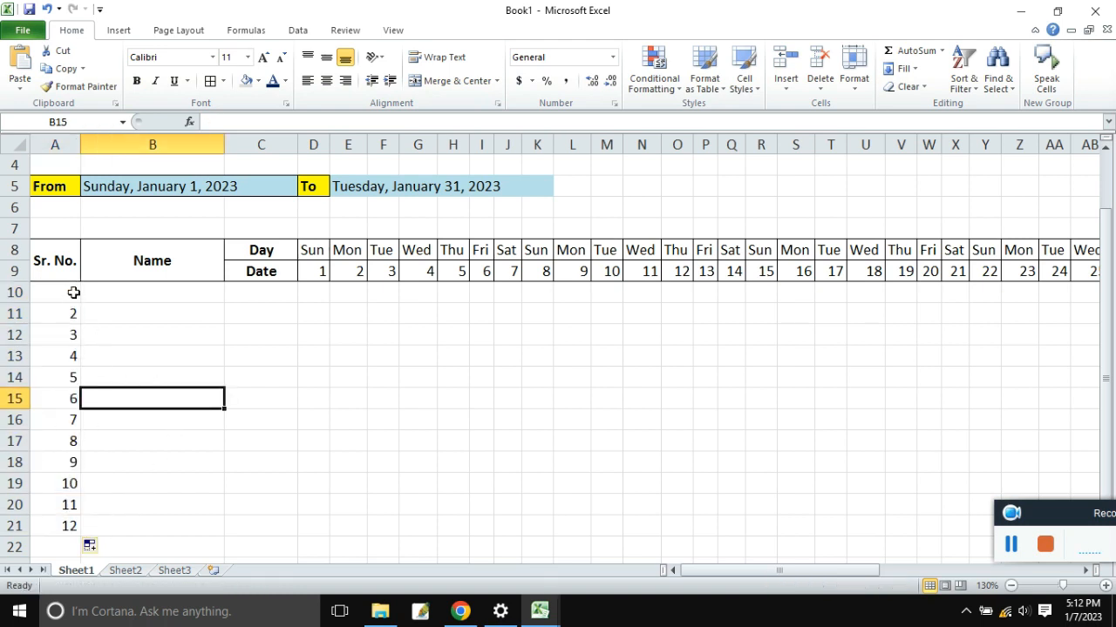
# Apply all borders to the whole attendance table A8:AH21 and make column C slightly narrower.
pyautogui.moveTo(68, 279); pyautogui.dragTo(943, 527)
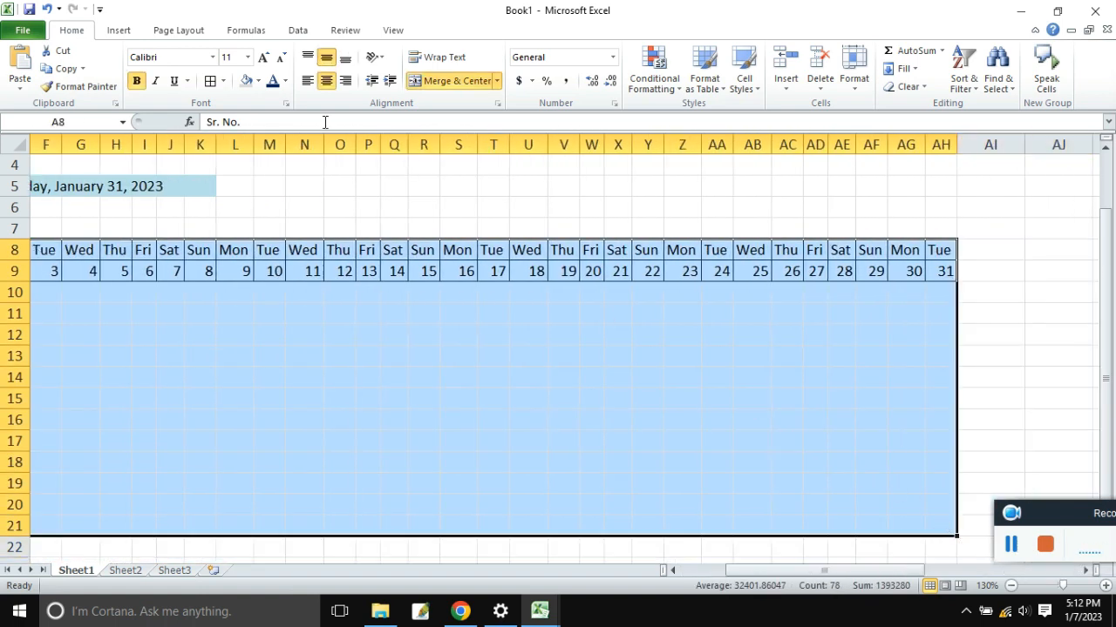
pyautogui.click(210, 80)
pyautogui.click(445, 311)
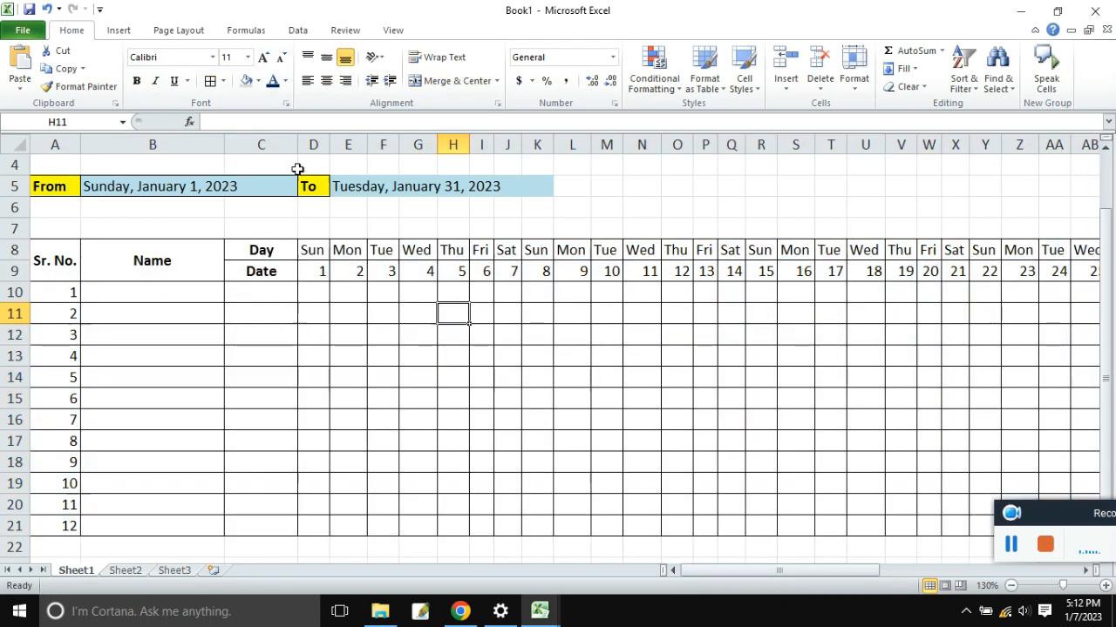
pyautogui.moveTo(297, 142); pyautogui.dragTo(283, 143)
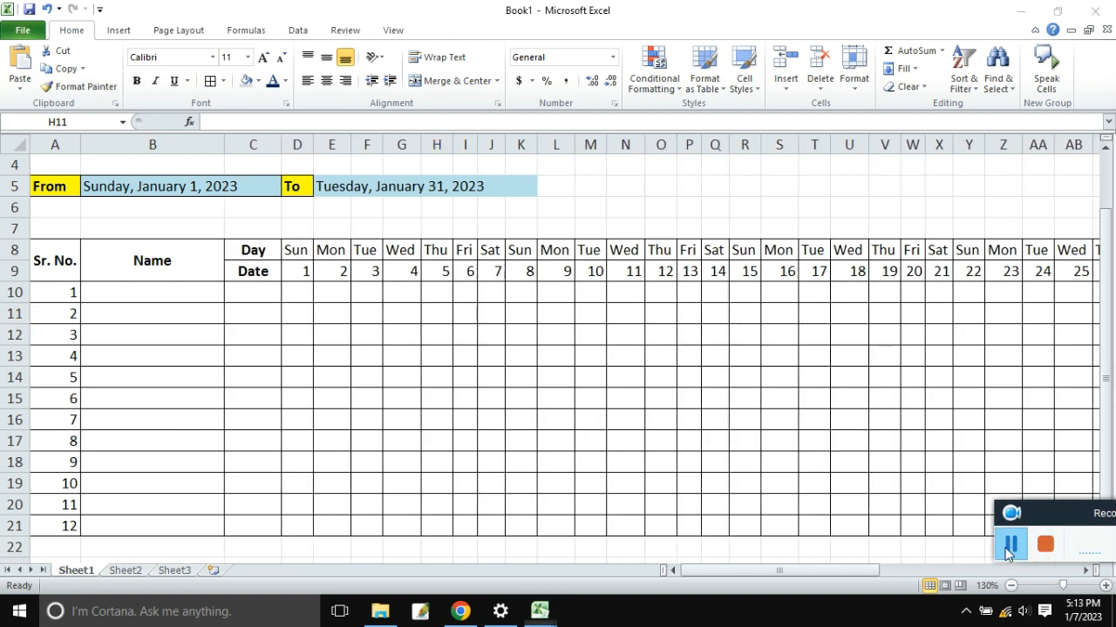
pyautogui.click(626, 385)
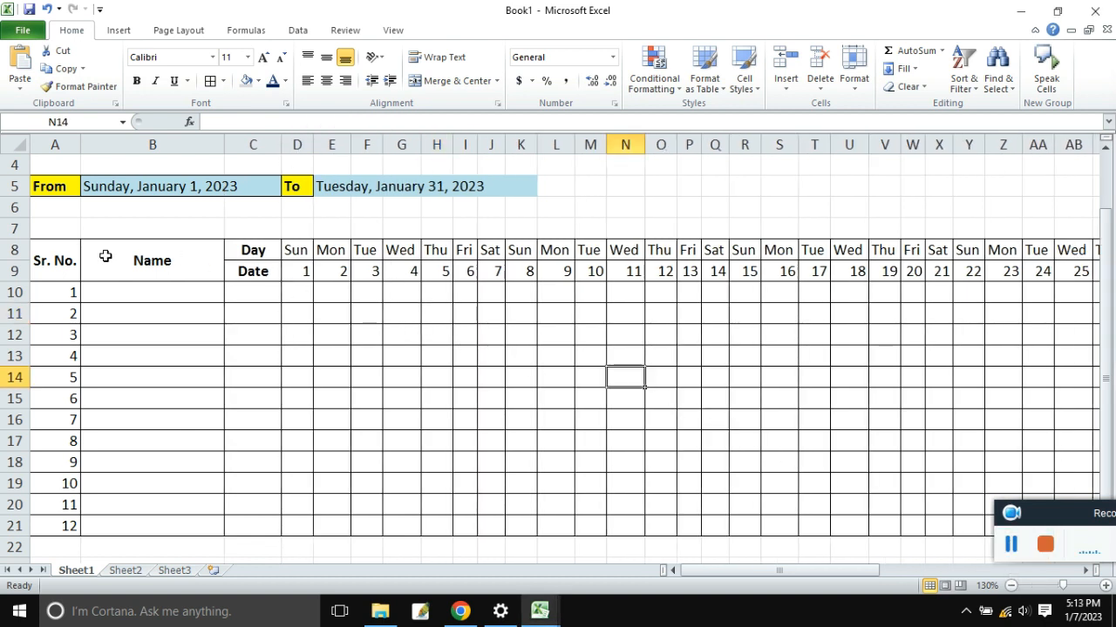
# Format the day and date headers in D8:AH9 as bold and centered with a light orange fill.
pyautogui.moveTo(288, 251); pyautogui.dragTo(1062, 270)
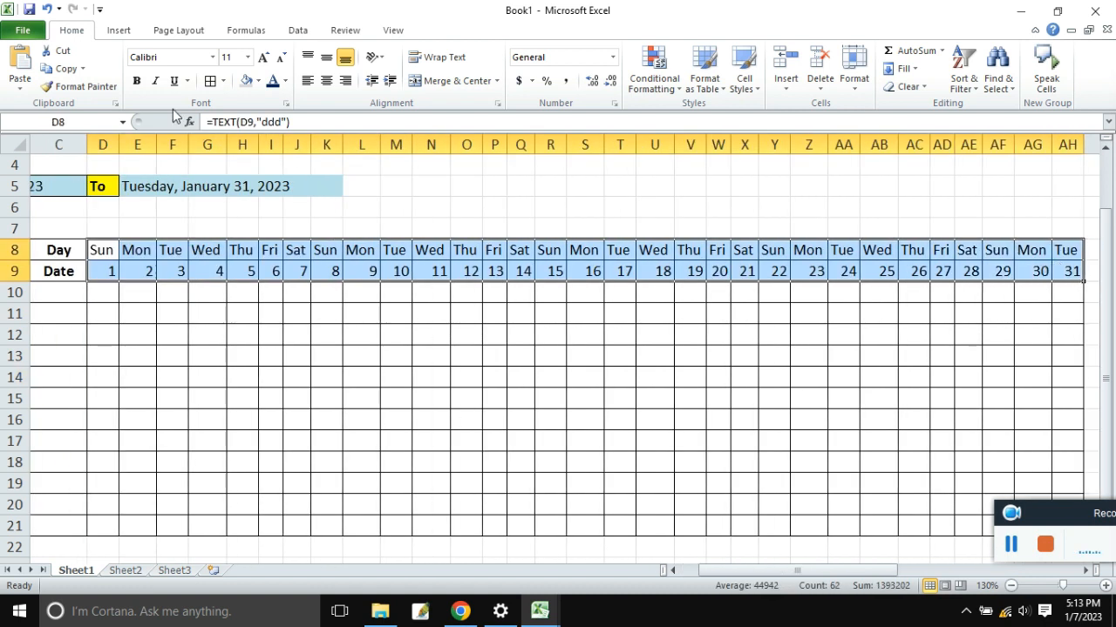
pyautogui.click(136, 81)
pyautogui.click(330, 84)
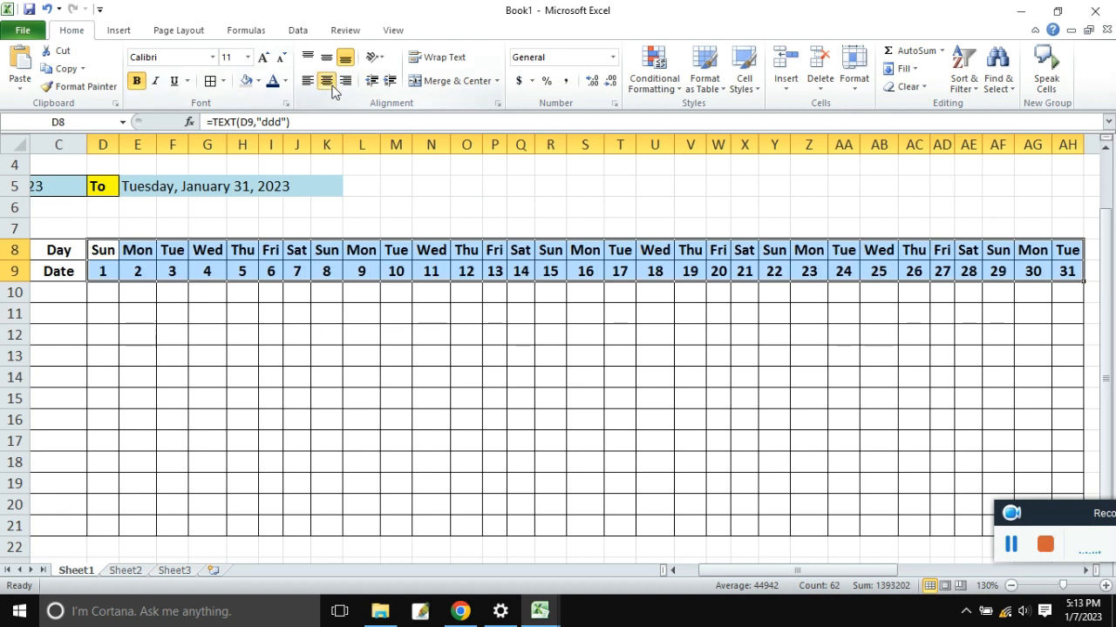
pyautogui.click(258, 81)
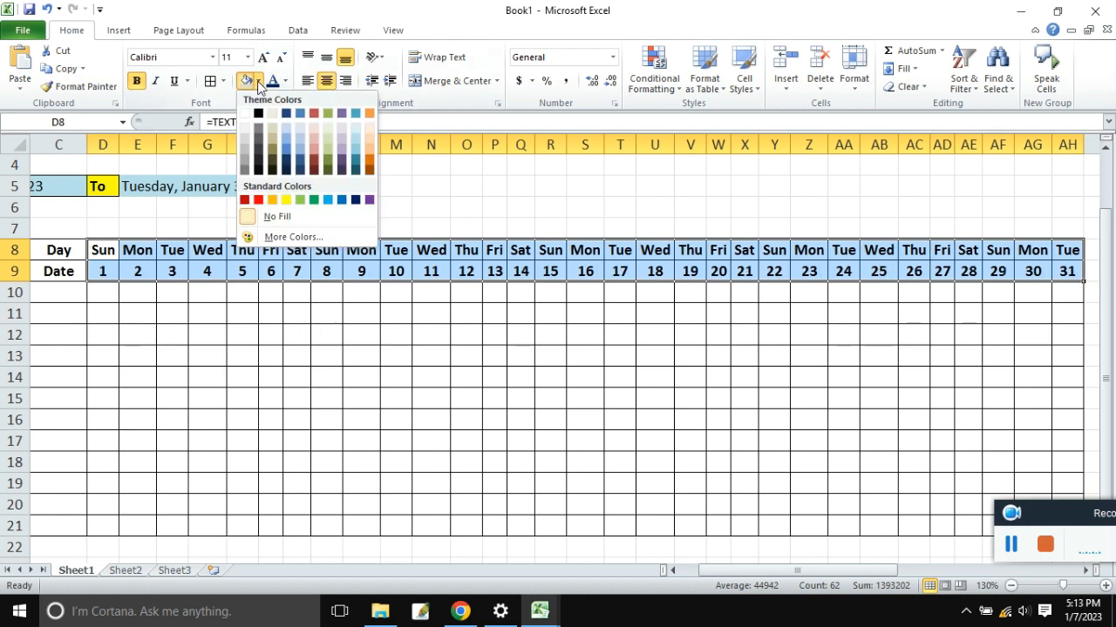
pyautogui.click(370, 150)
pyautogui.click(363, 314)
# Fill the Sr. No., Name, Day and Date headers in A8:C9 with a medium aqua blue.
pyautogui.moveTo(828, 571); pyautogui.dragTo(738, 571)
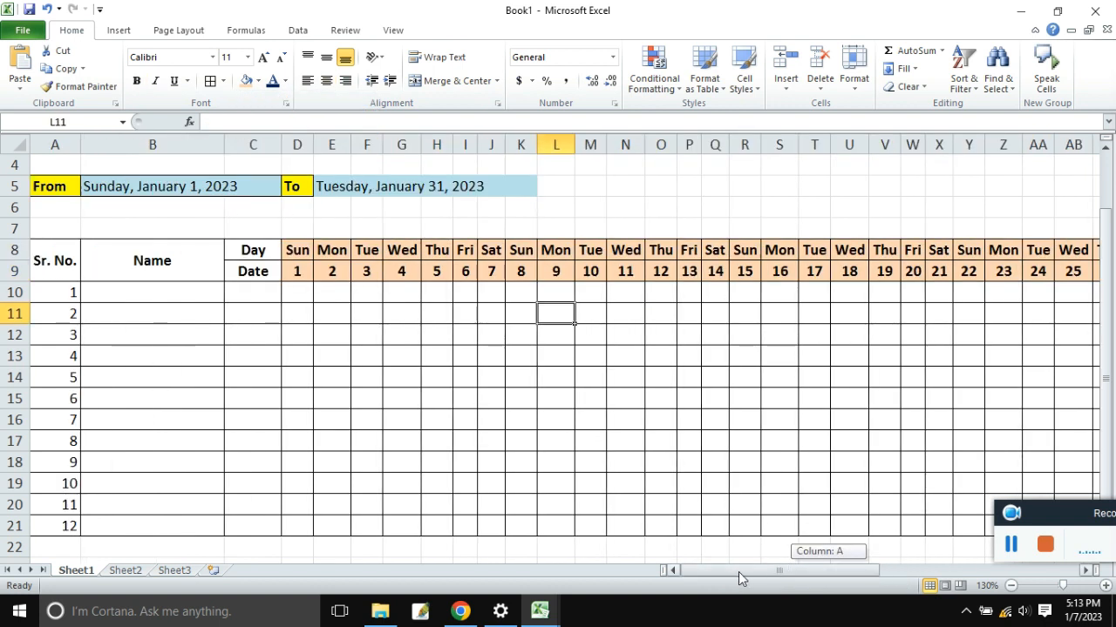
pyautogui.moveTo(245, 255); pyautogui.dragTo(76, 272)
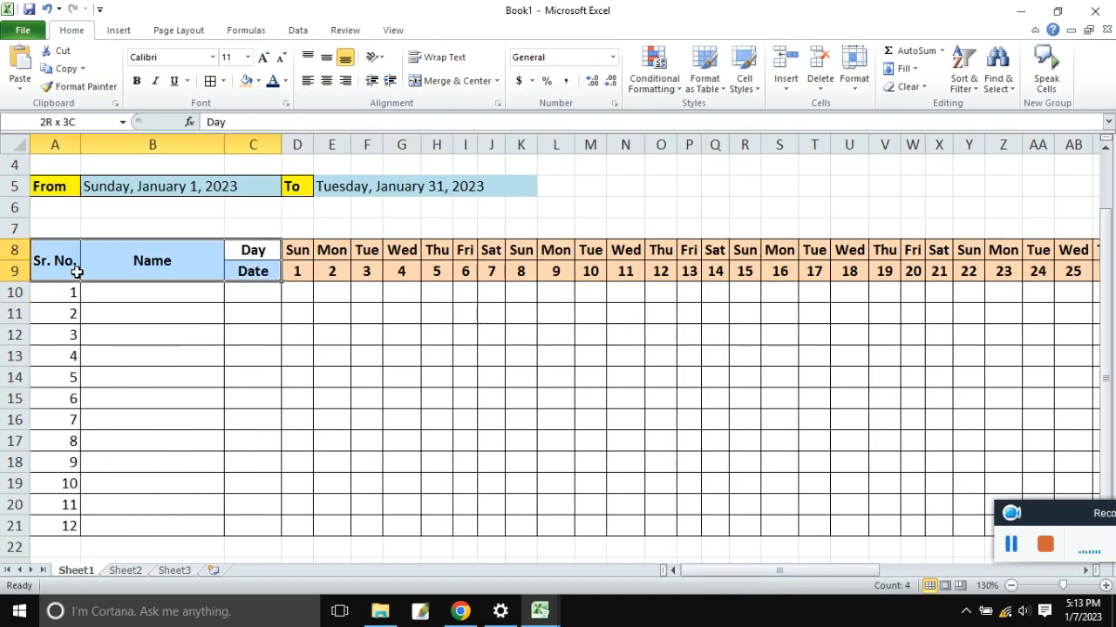
pyautogui.click(258, 80)
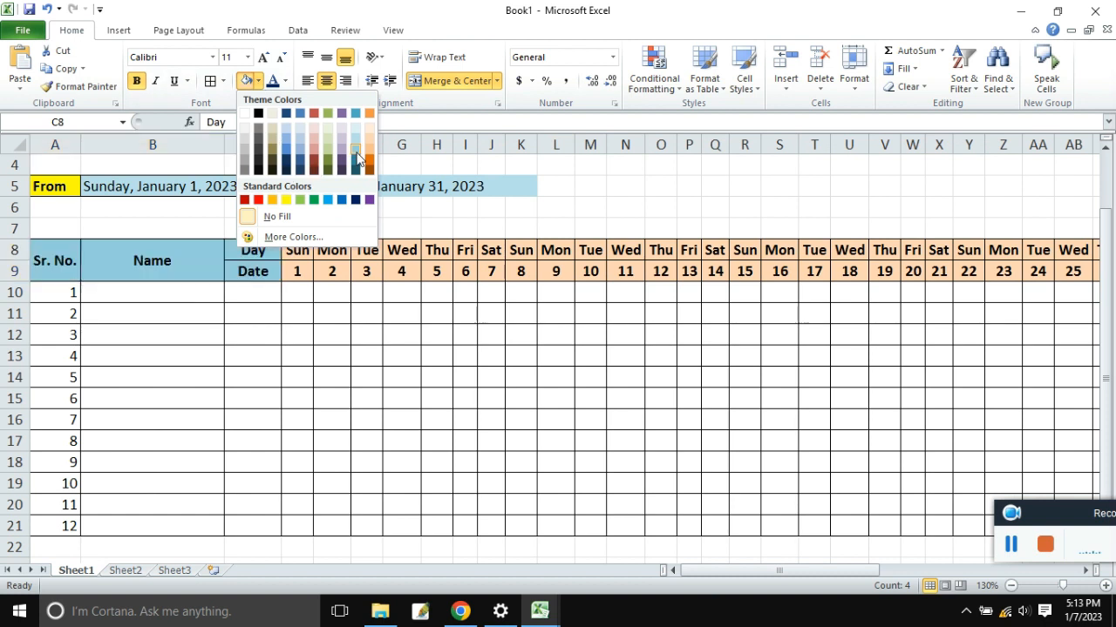
pyautogui.click(360, 153)
pyautogui.click(394, 310)
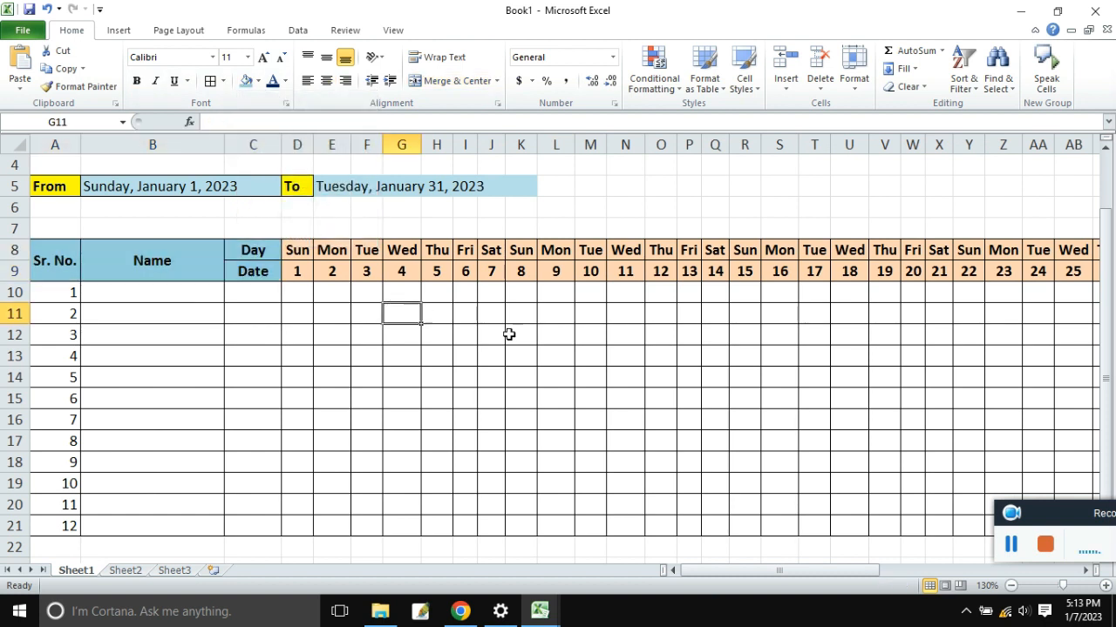
pyautogui.moveTo(728, 569)
pyautogui.mouseDown()
pyautogui.moveTo(778, 568)
pyautogui.moveTo(717, 557)
pyautogui.moveTo(753, 560)
pyautogui.moveTo(742, 555)
pyautogui.mouseUp()
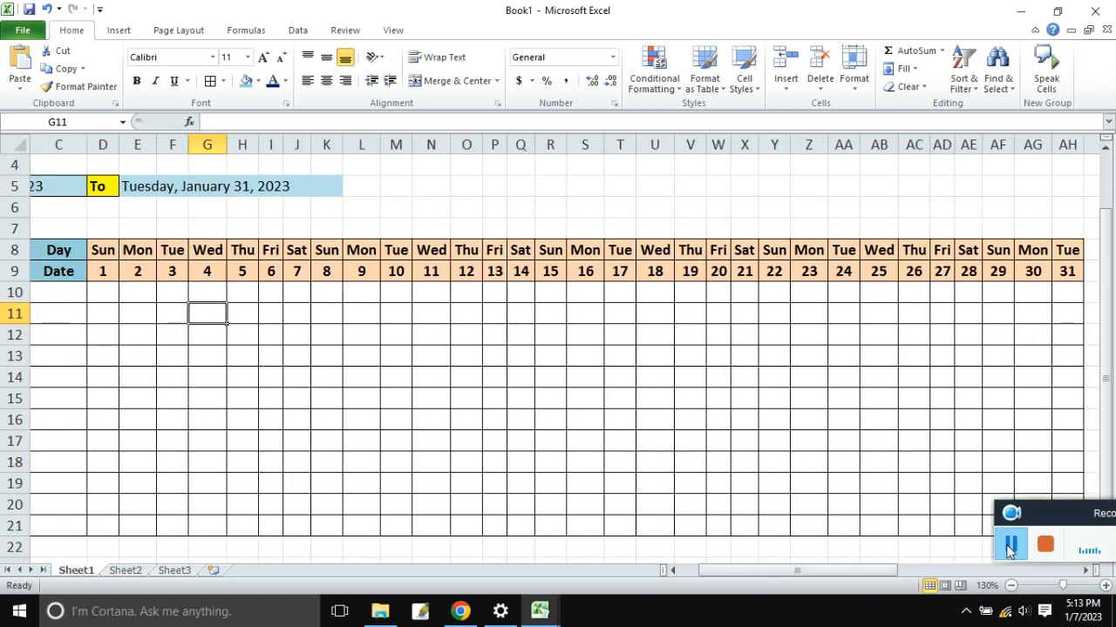
pyautogui.click(1010, 545)
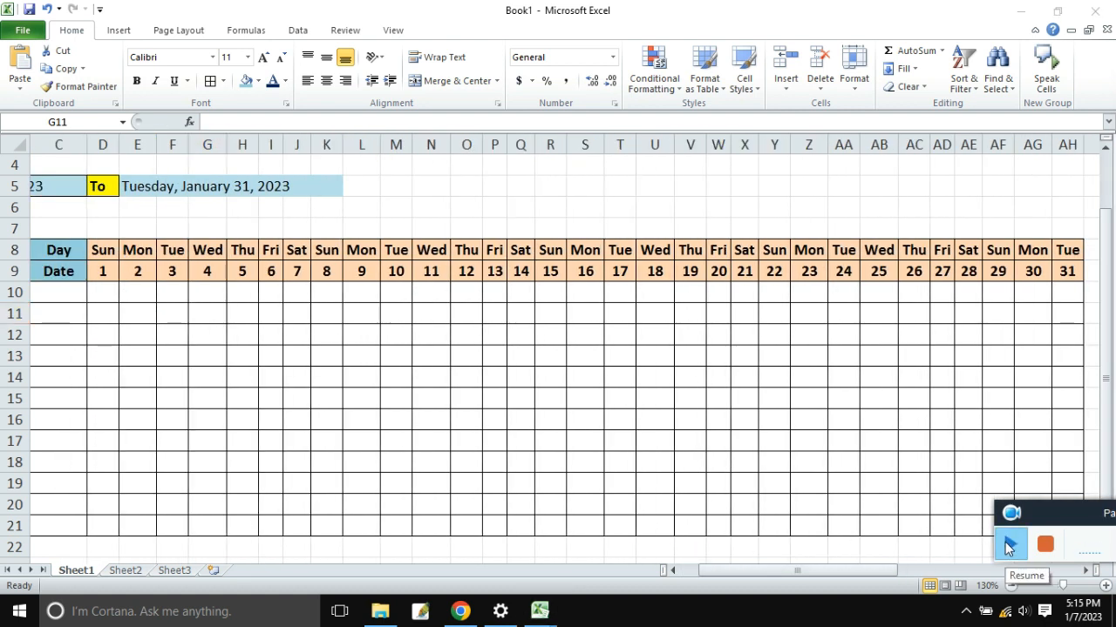
pyautogui.click(492, 382)
pyautogui.press('BackSpace')
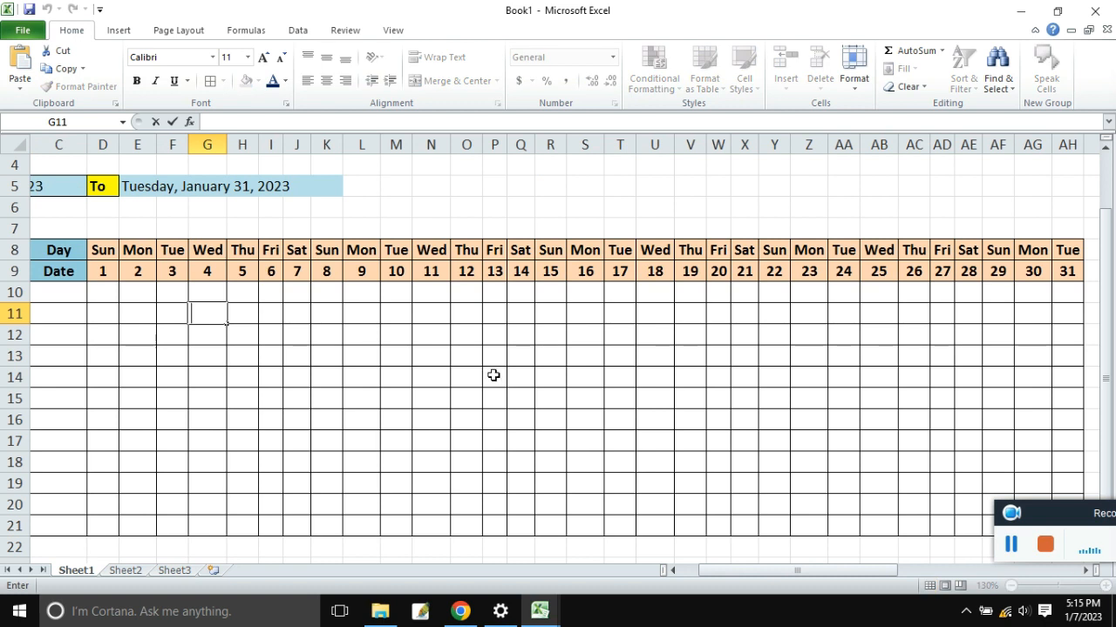
pyautogui.moveTo(1041, 519); pyautogui.dragTo(1064, 559)
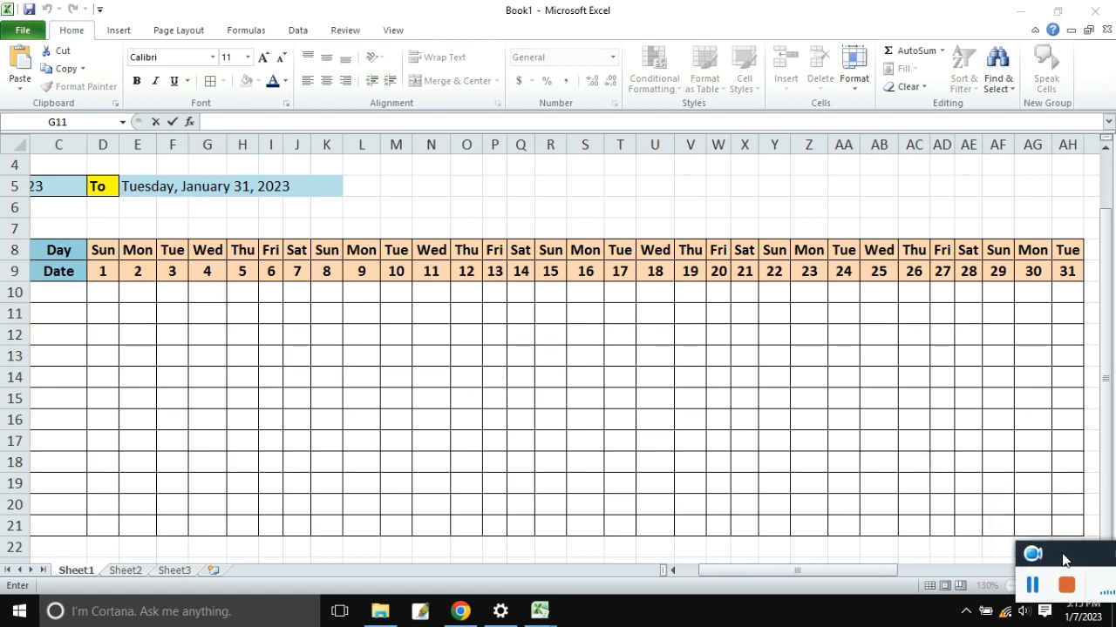
pyautogui.click(103, 292)
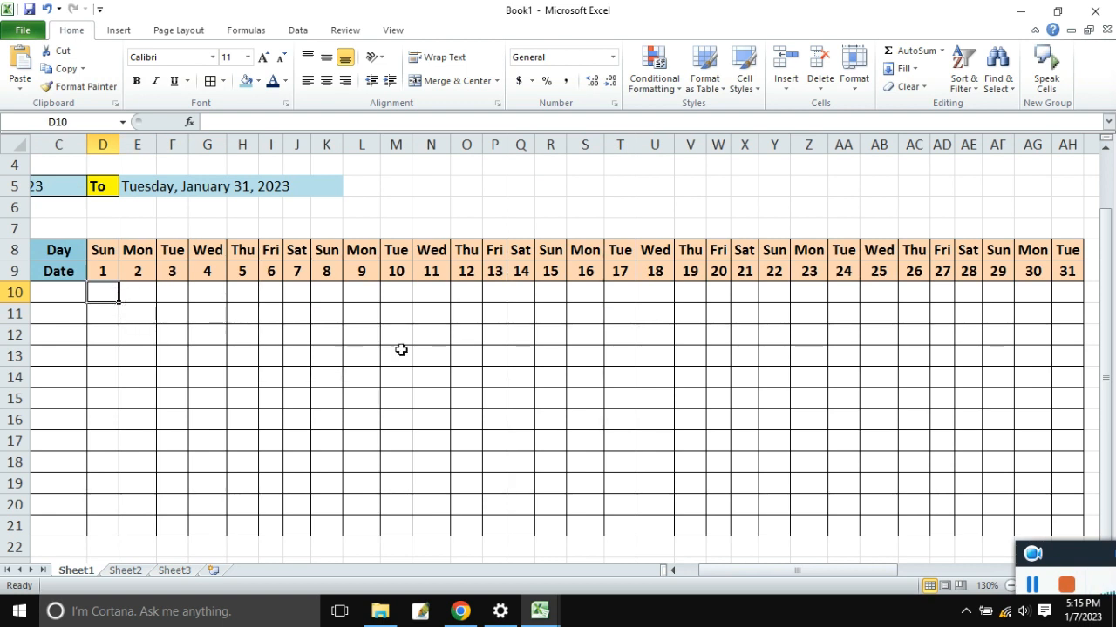
pyautogui.click(431, 352)
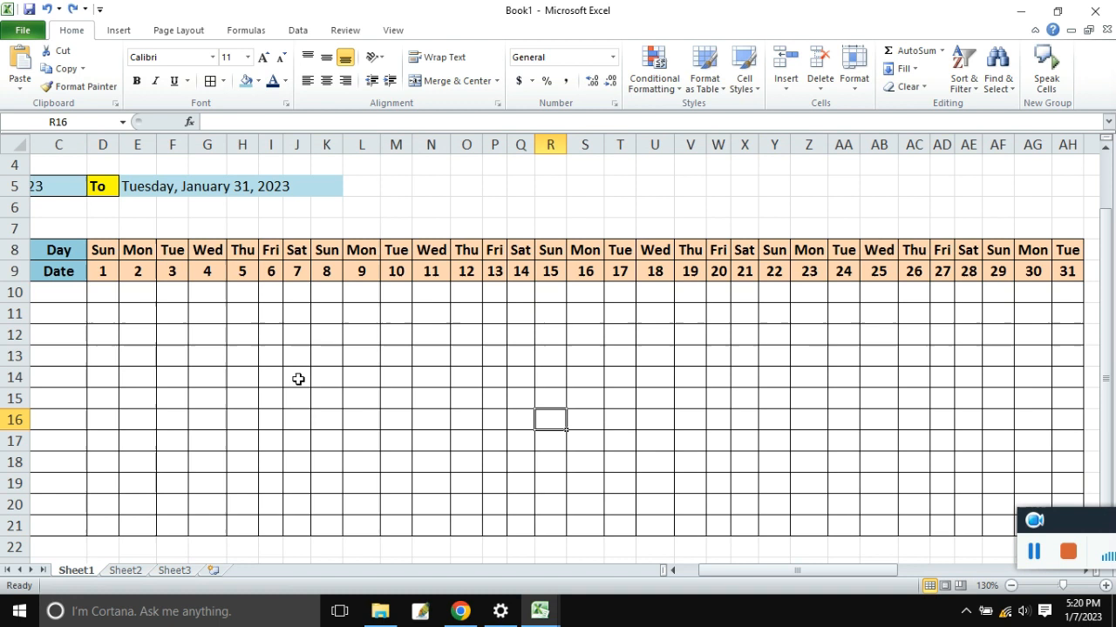
pyautogui.click(296, 376)
pyautogui.click(98, 292)
pyautogui.moveTo(98, 292); pyautogui.dragTo(942, 528)
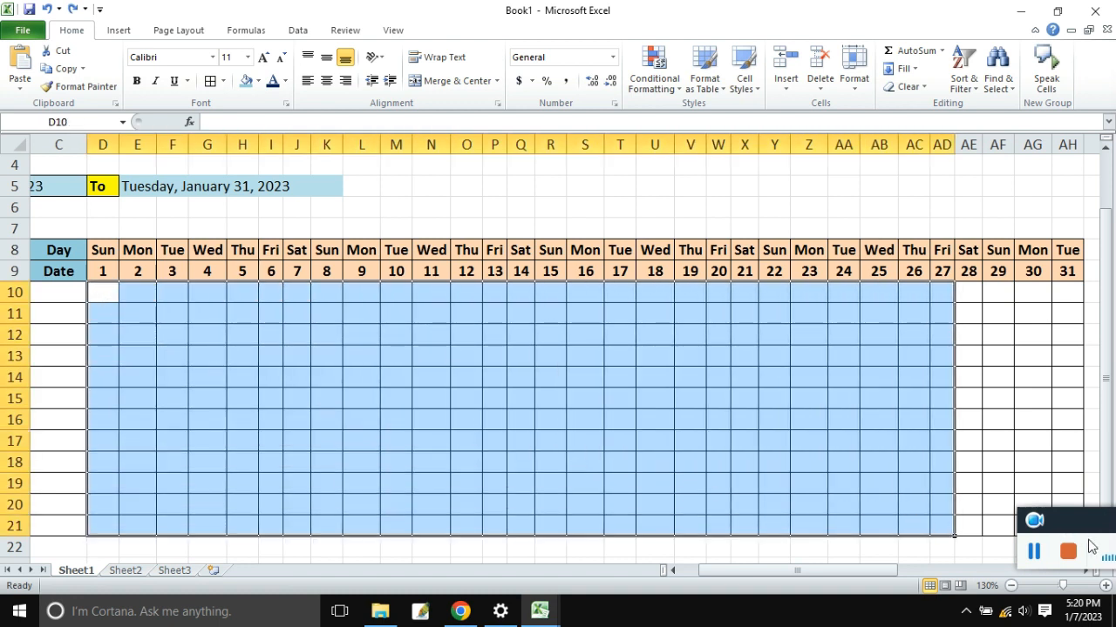
pyautogui.click(1079, 535)
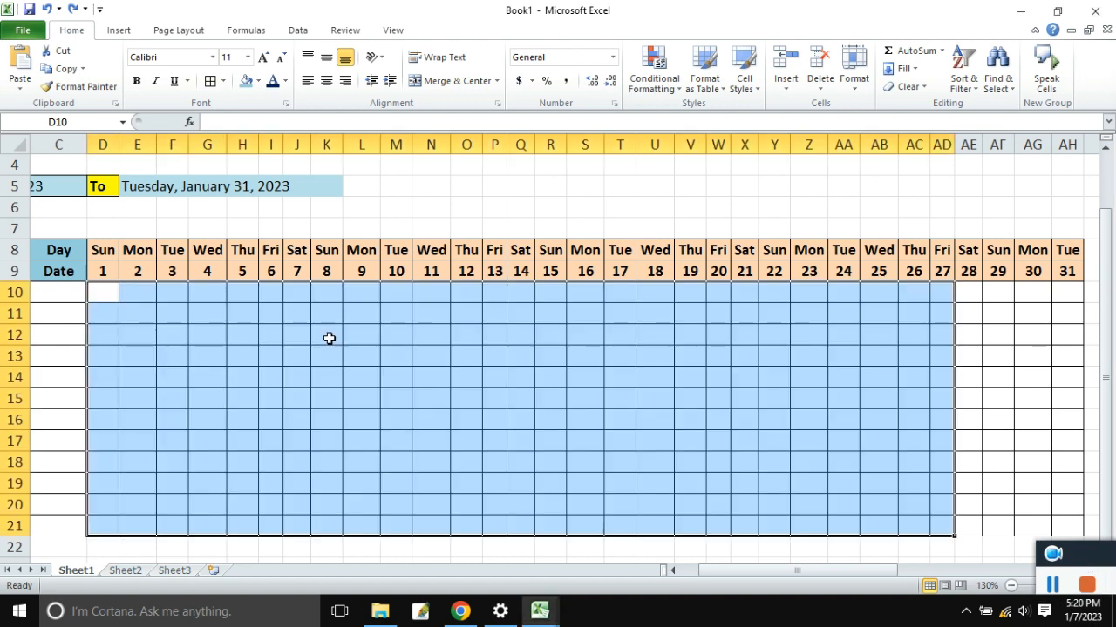
pyautogui.click(137, 311)
pyautogui.moveTo(100, 296); pyautogui.dragTo(473, 464)
pyautogui.click(540, 395)
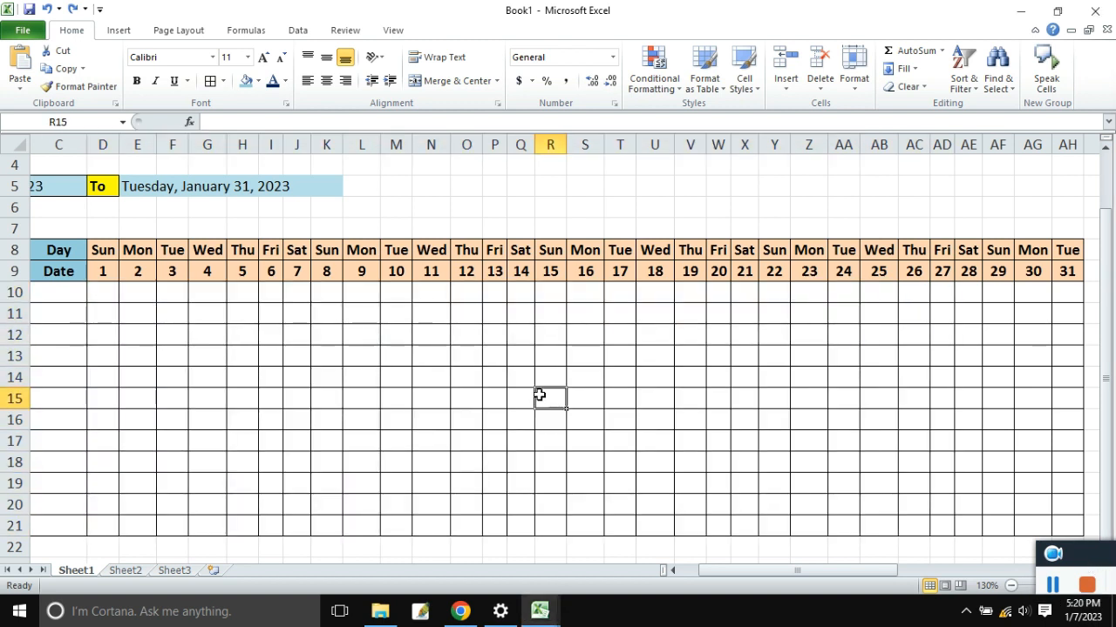
pyautogui.moveTo(515, 291); pyautogui.dragTo(523, 519)
pyautogui.click(558, 418)
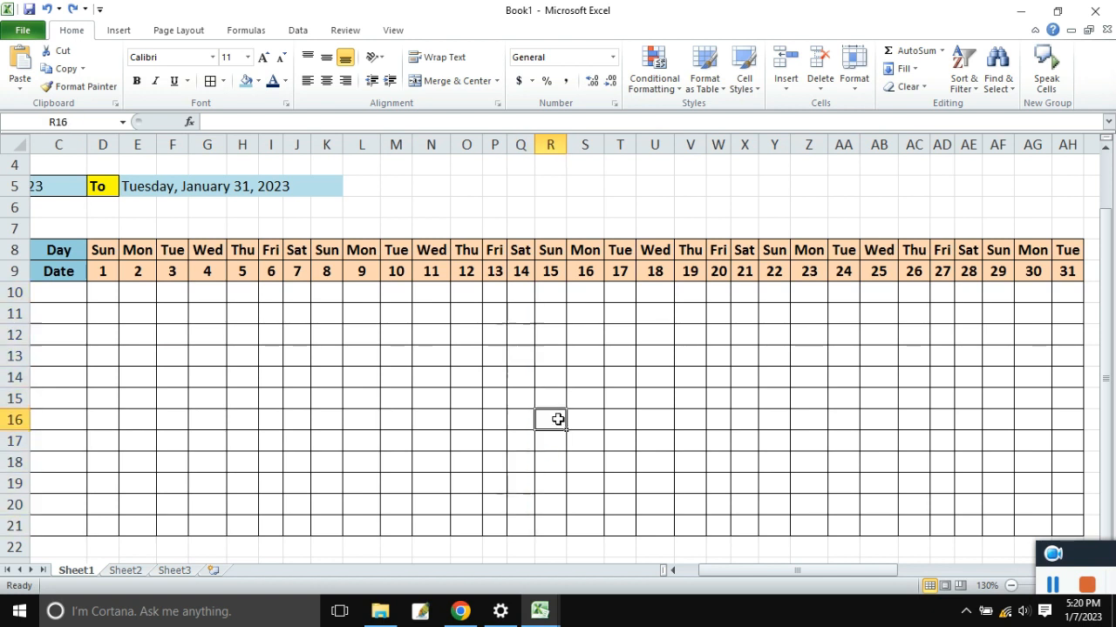
pyautogui.click(473, 353)
# Create a formula-based conditional formatting rule for cell D10 with the condition =D$8="sun", keeping only the row reference locked.
pyautogui.click(105, 292)
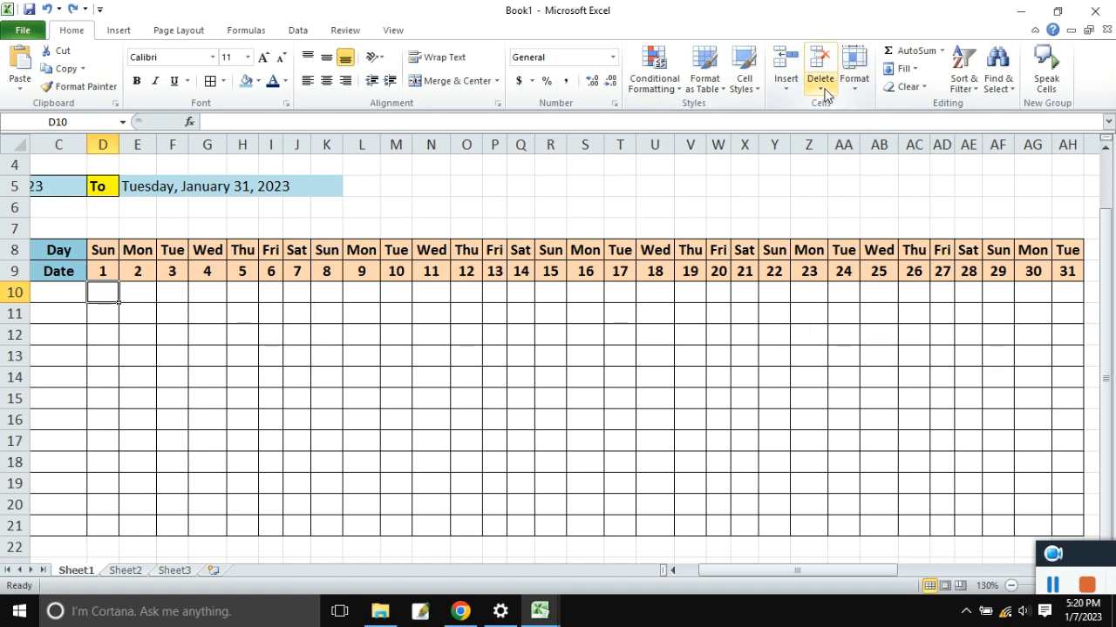
pyautogui.click(674, 93)
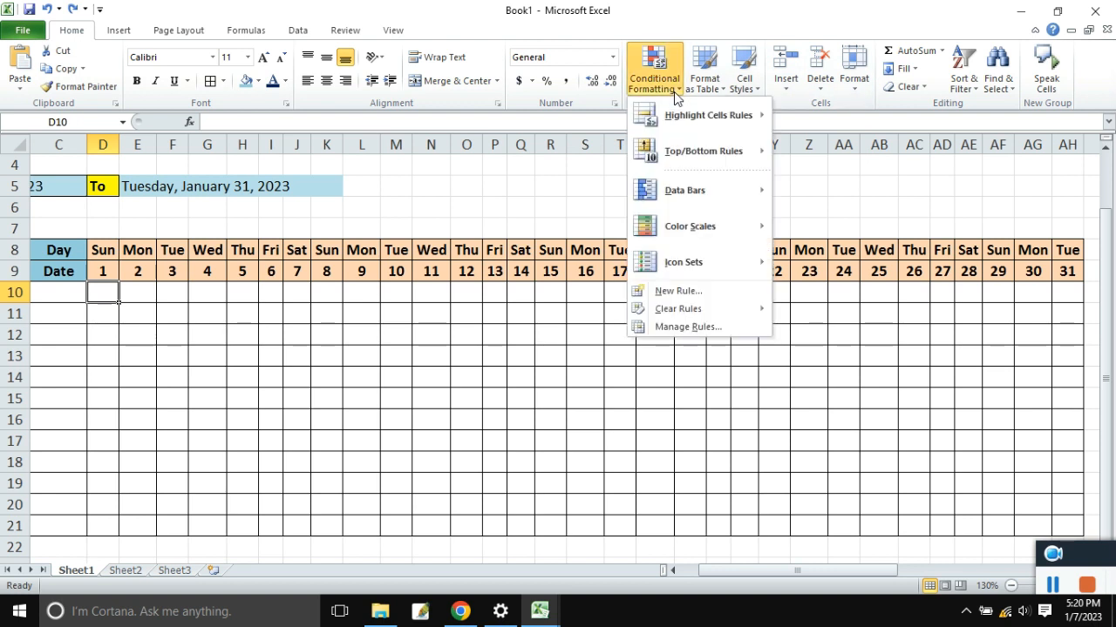
pyautogui.click(673, 293)
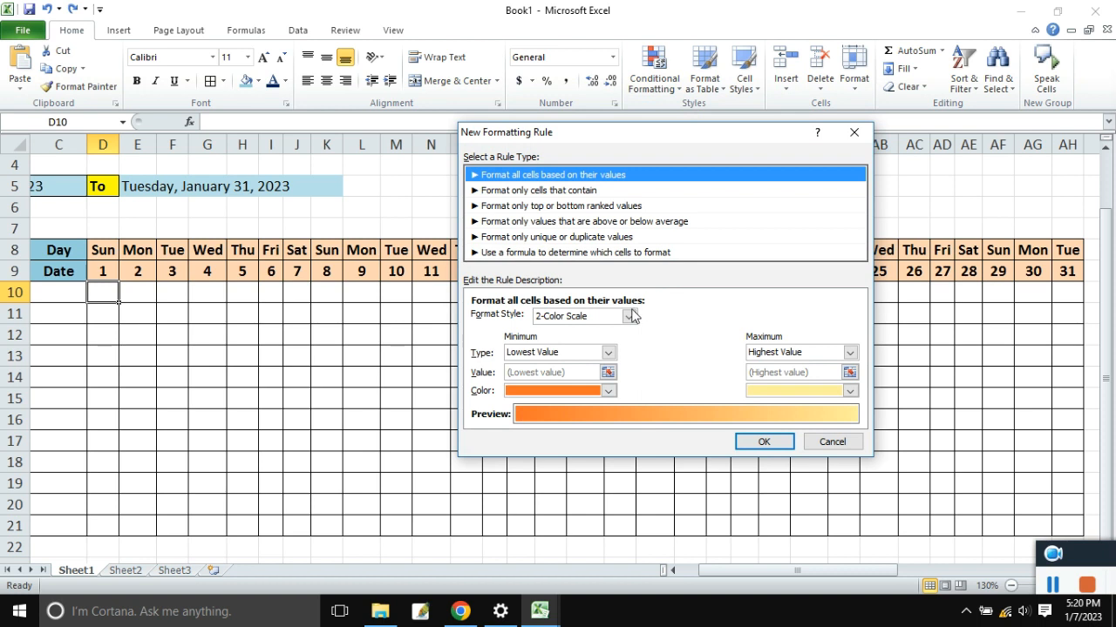
pyautogui.click(571, 253)
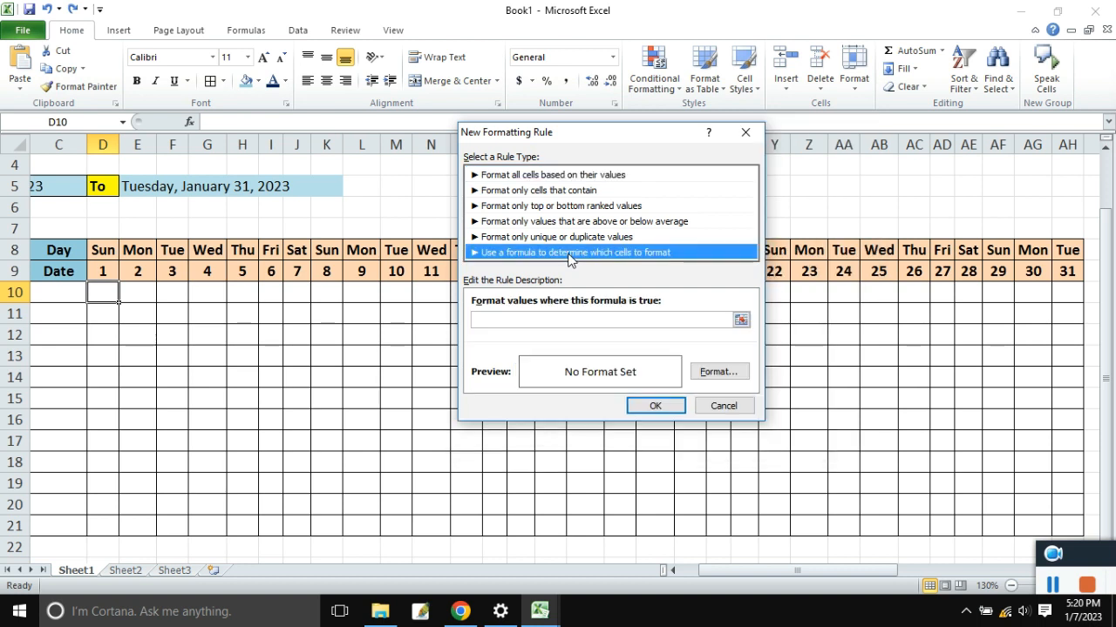
pyautogui.click(559, 320)
pyautogui.write('=')
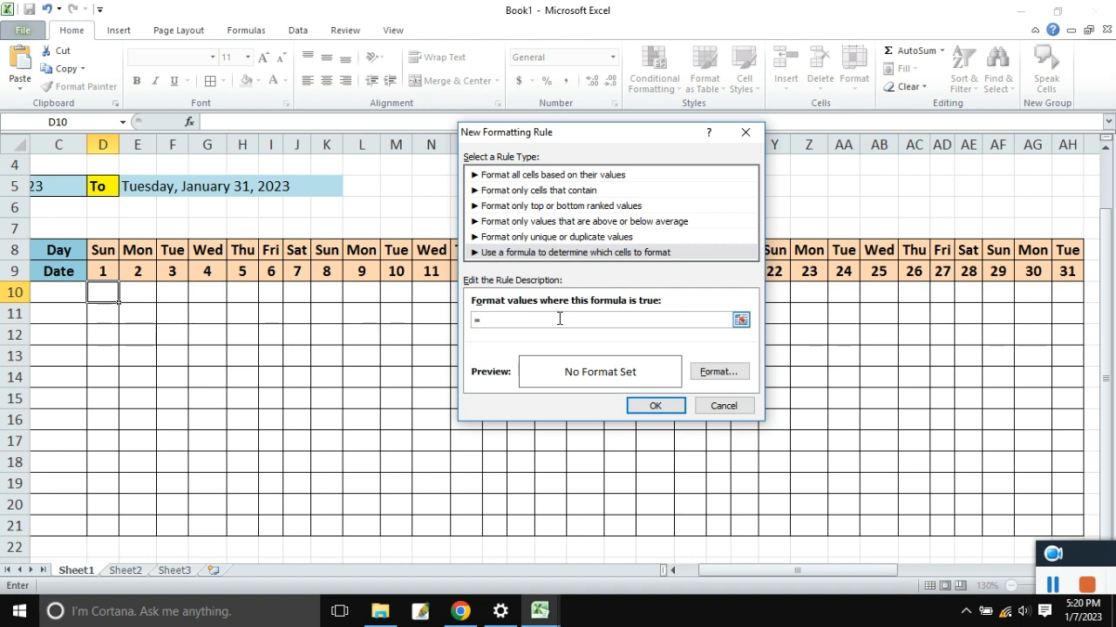
pyautogui.click(105, 250)
pyautogui.write('=')
pyautogui.write('"S')
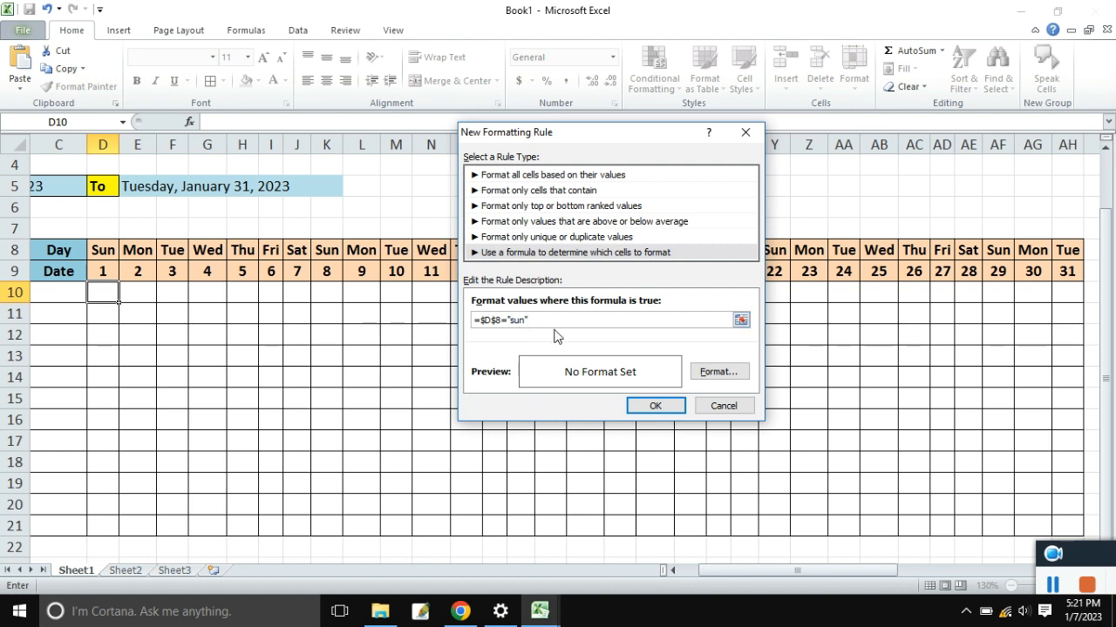
pyautogui.click(485, 321)
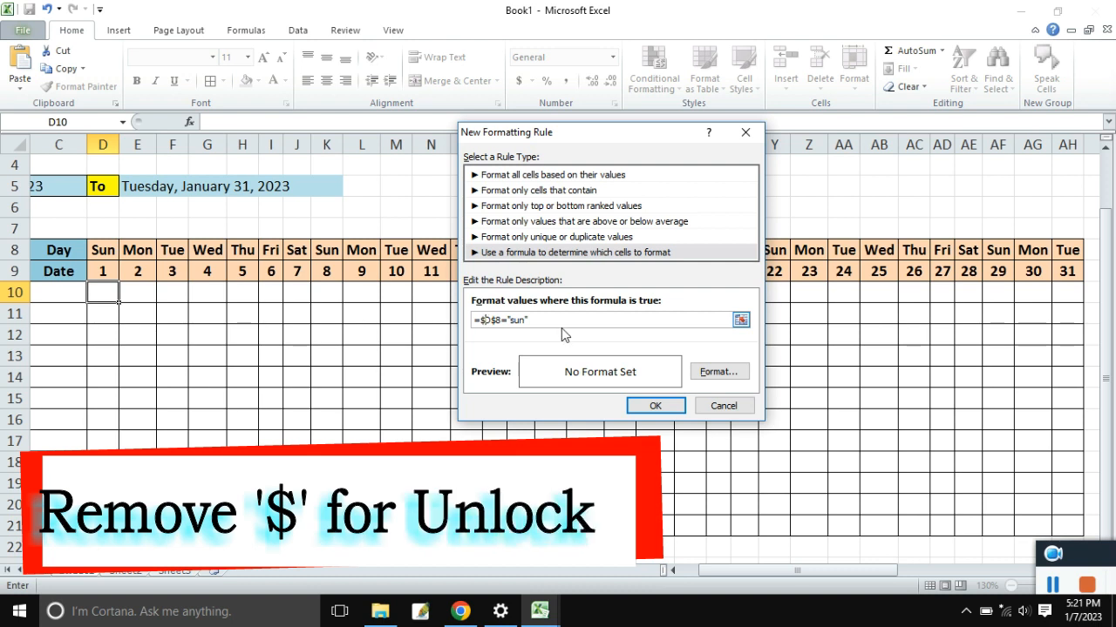
pyautogui.press('BackSpace')
# Give the Sunday rule a light orange background fill and apply it to D10.
pyautogui.click(717, 372)
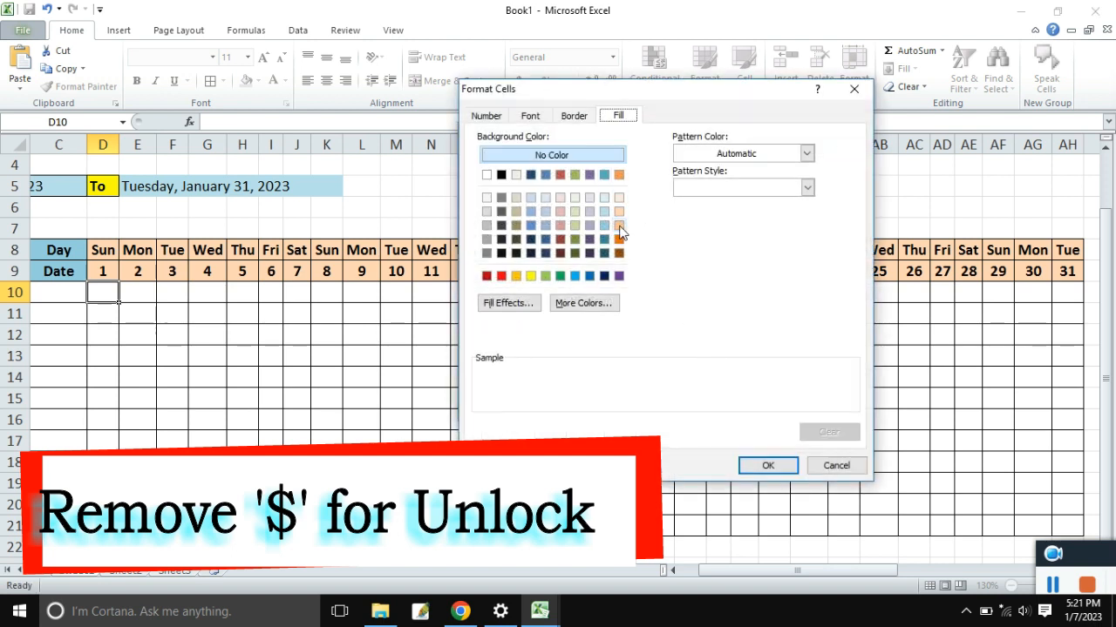
pyautogui.click(618, 227)
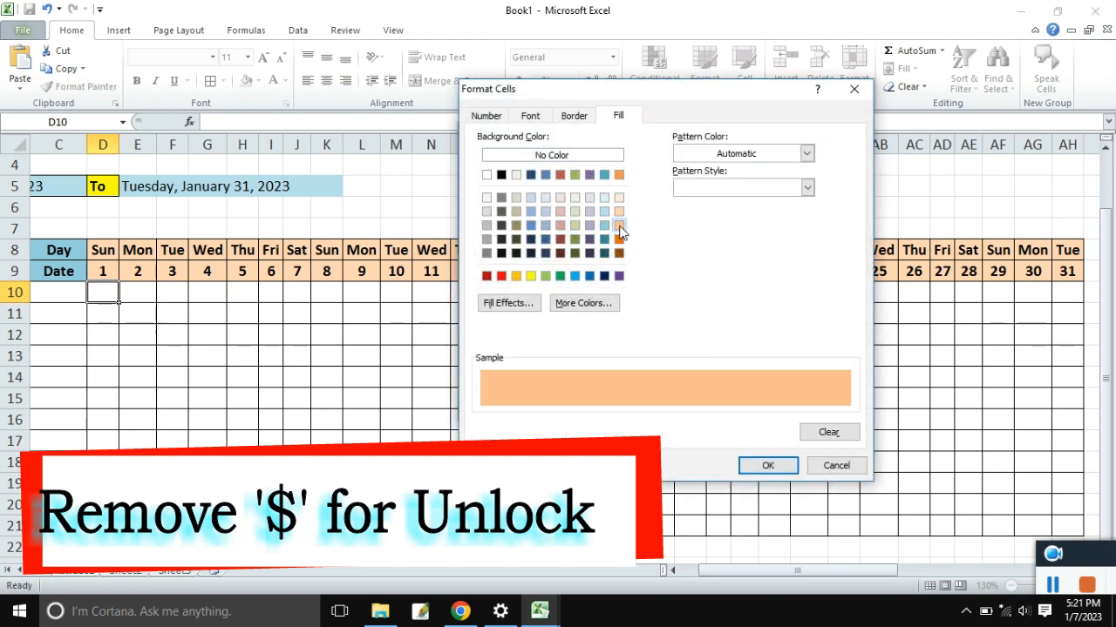
pyautogui.click(758, 471)
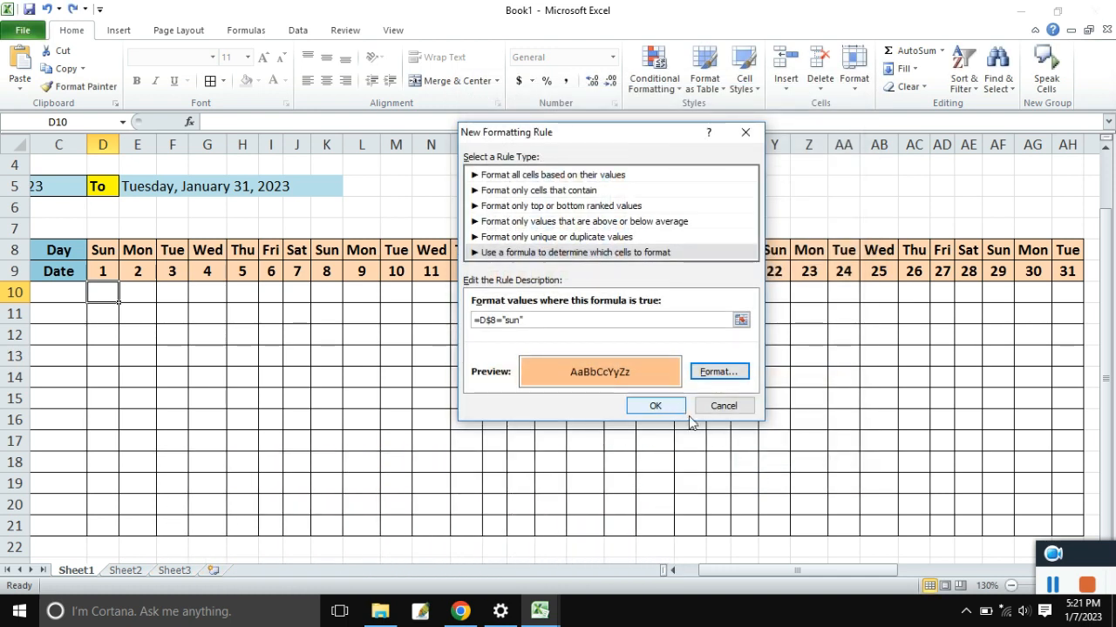
pyautogui.click(656, 406)
pyautogui.click(301, 354)
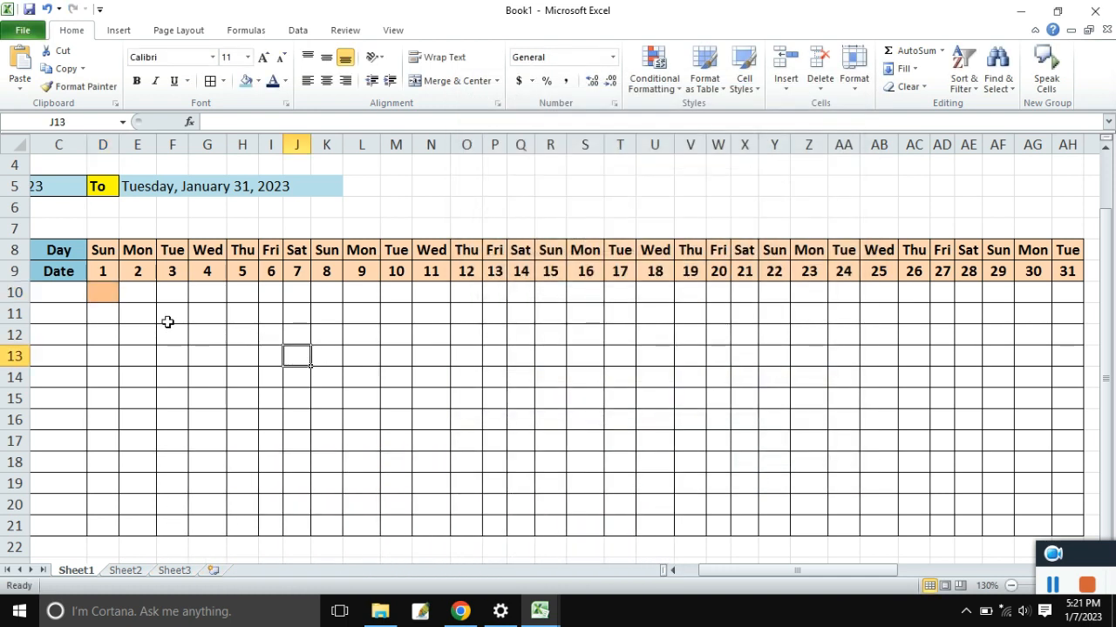
# Fill D10 with its Sunday rule across to AH10 and down through row 21.
pyautogui.click(108, 294)
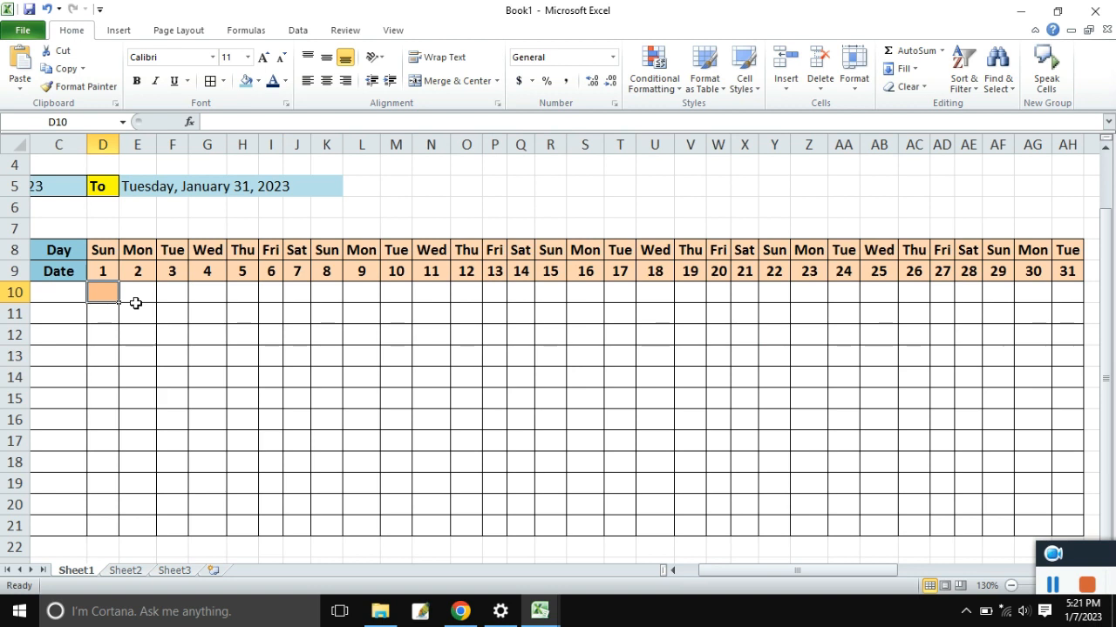
pyautogui.click(127, 312)
pyautogui.click(106, 293)
pyautogui.moveTo(120, 304); pyautogui.dragTo(1067, 340)
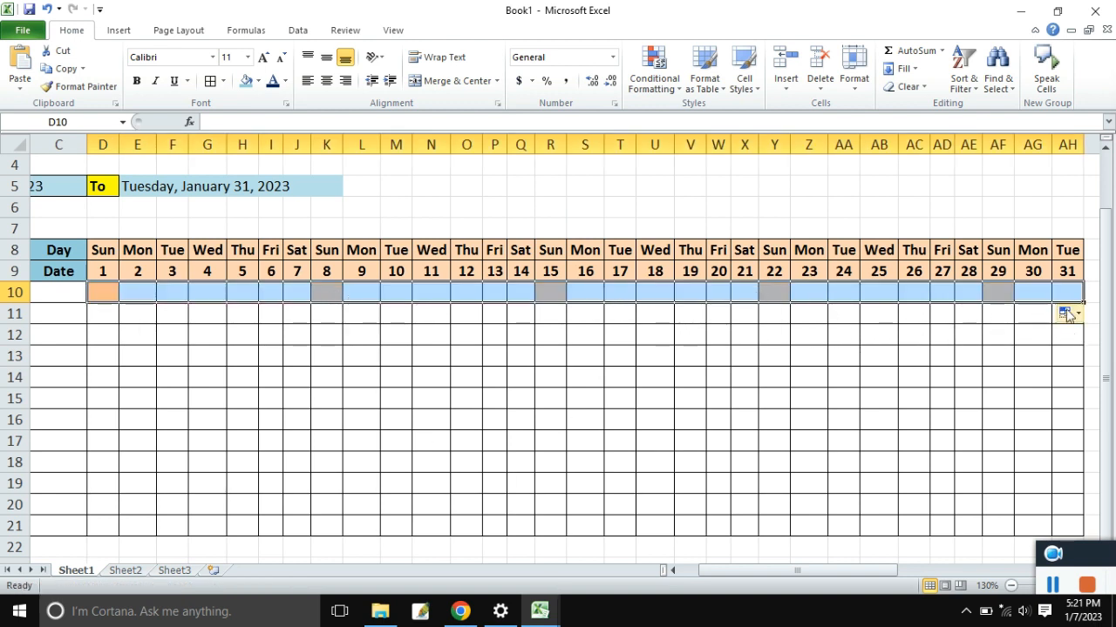
pyautogui.moveTo(1085, 302); pyautogui.dragTo(948, 516)
pyautogui.moveTo(911, 569)
pyautogui.mouseDown()
pyautogui.moveTo(863, 569)
pyautogui.moveTo(898, 570)
pyautogui.mouseUp()
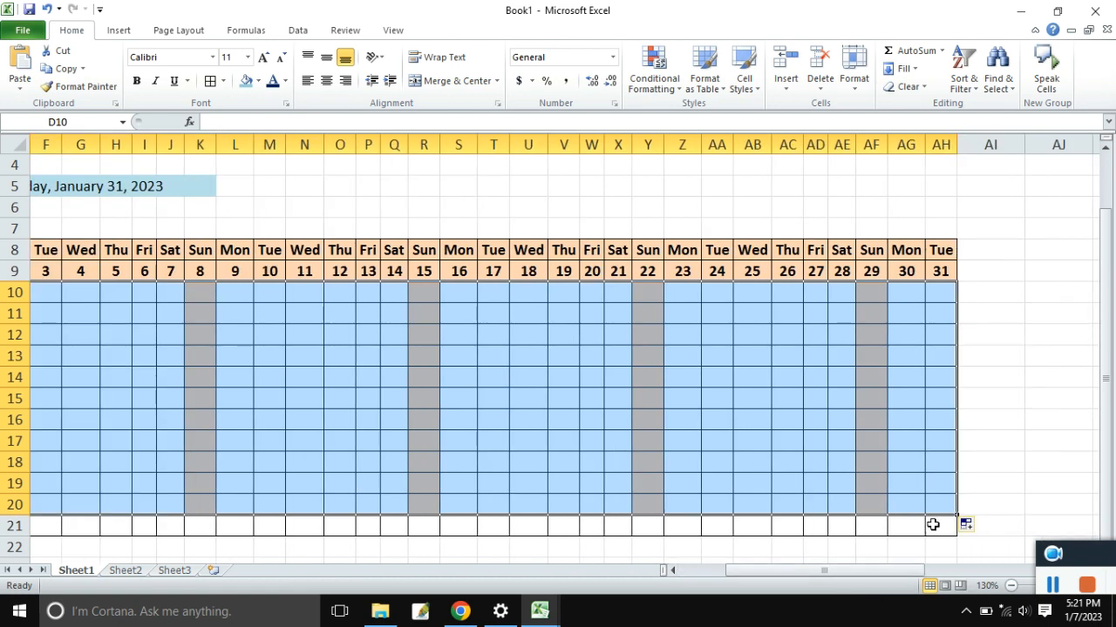
pyautogui.moveTo(957, 519); pyautogui.dragTo(959, 529)
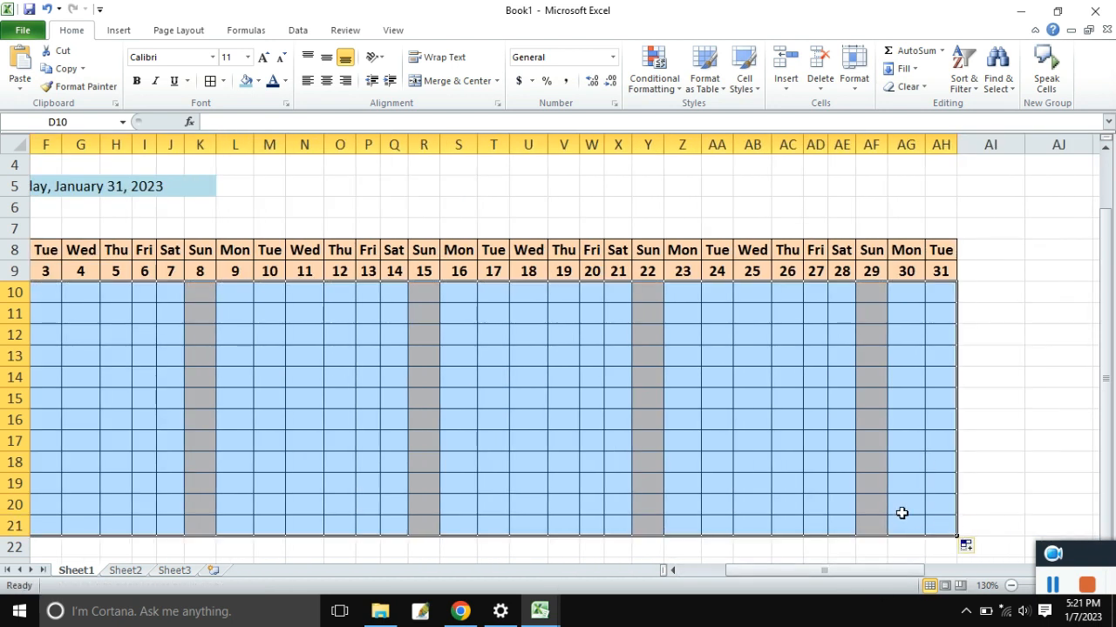
# Set the month in B3 to feb-2023 and check the Sunday shading across the date columns.
pyautogui.moveTo(1081, 554); pyautogui.dragTo(1049, 457)
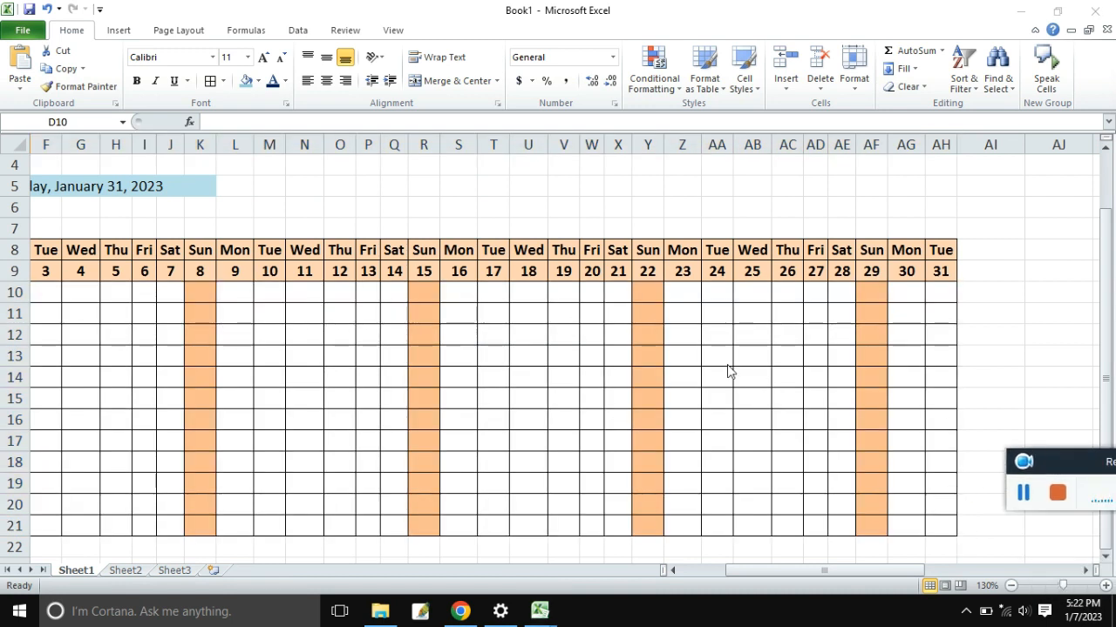
pyautogui.click(756, 574)
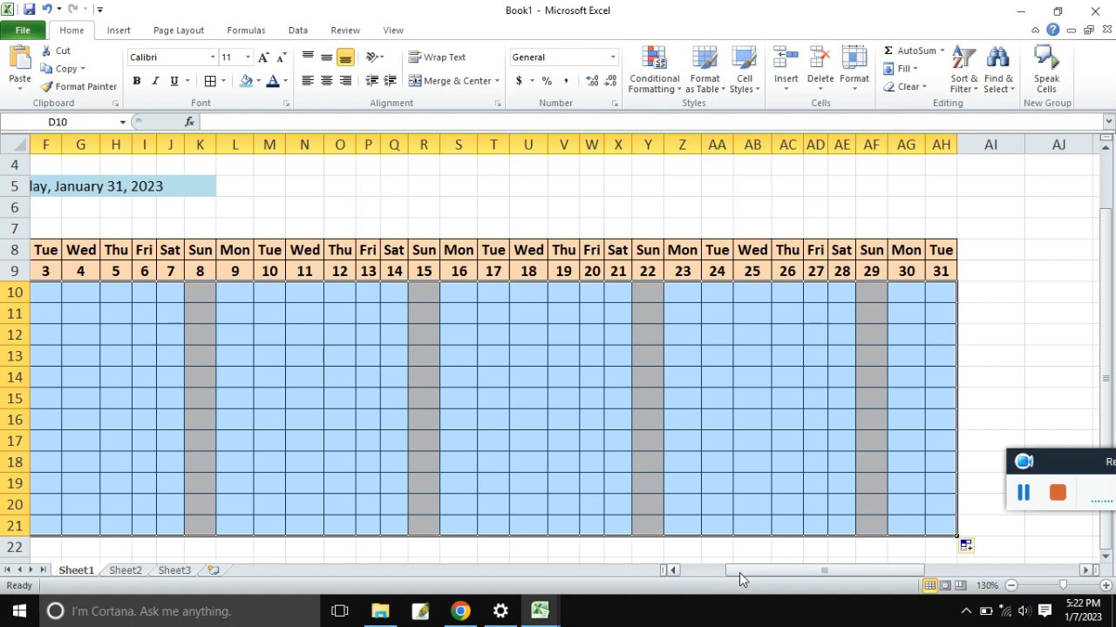
pyautogui.moveTo(739, 575); pyautogui.dragTo(695, 575)
pyautogui.click(661, 461)
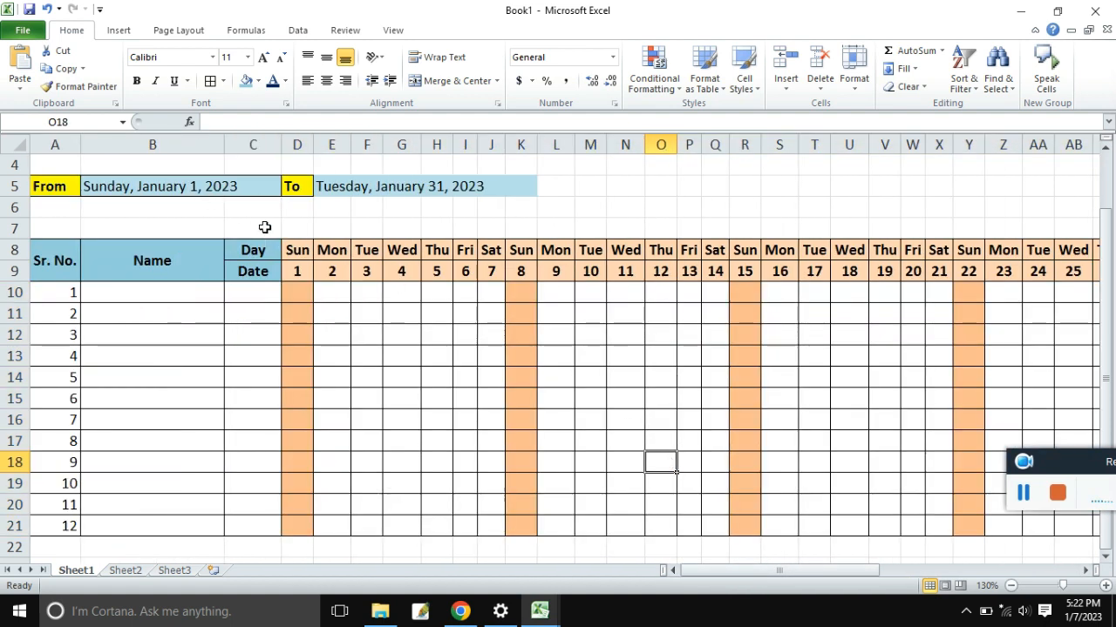
pyautogui.scroll(1, 264, 227)
pyautogui.click(200, 238)
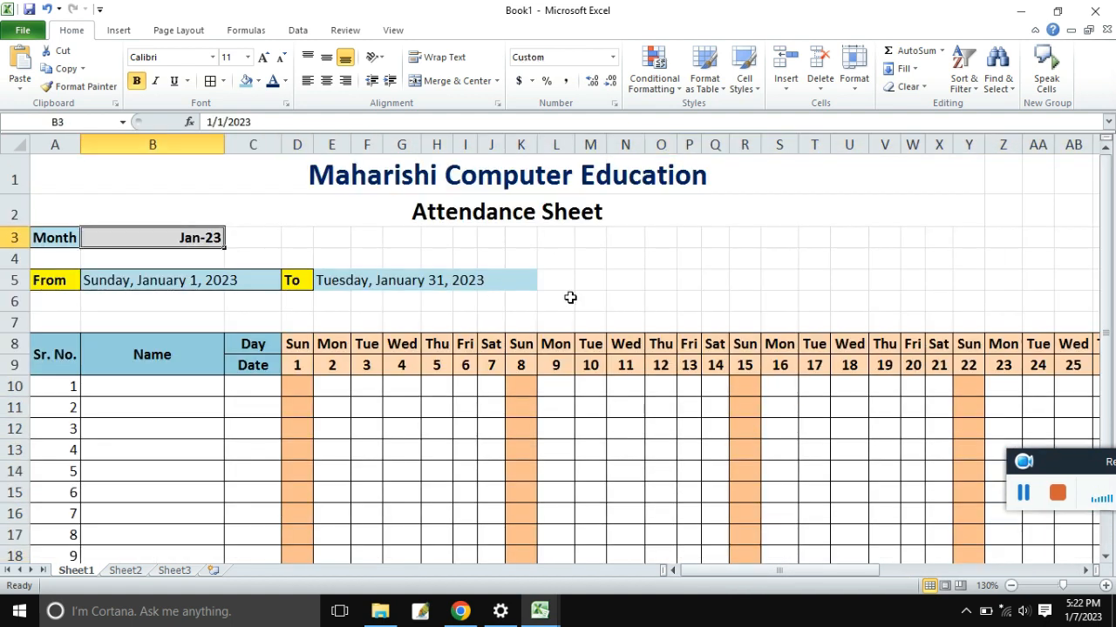
pyautogui.write('feb')
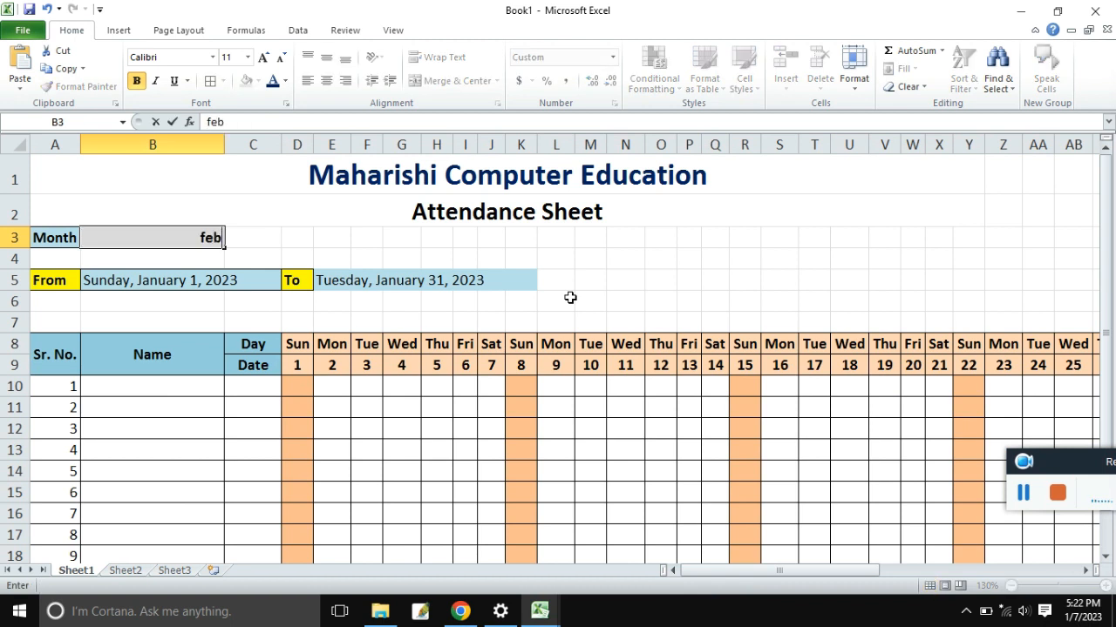
pyautogui.write('-2023')
pyautogui.press('Return')
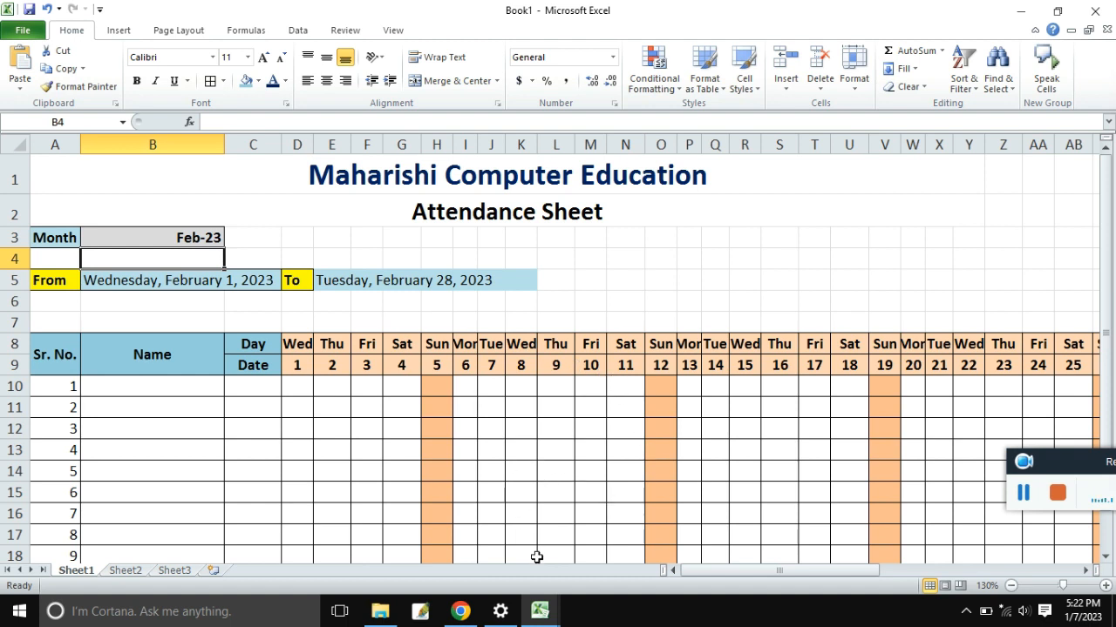
pyautogui.moveTo(712, 567); pyautogui.dragTo(672, 569)
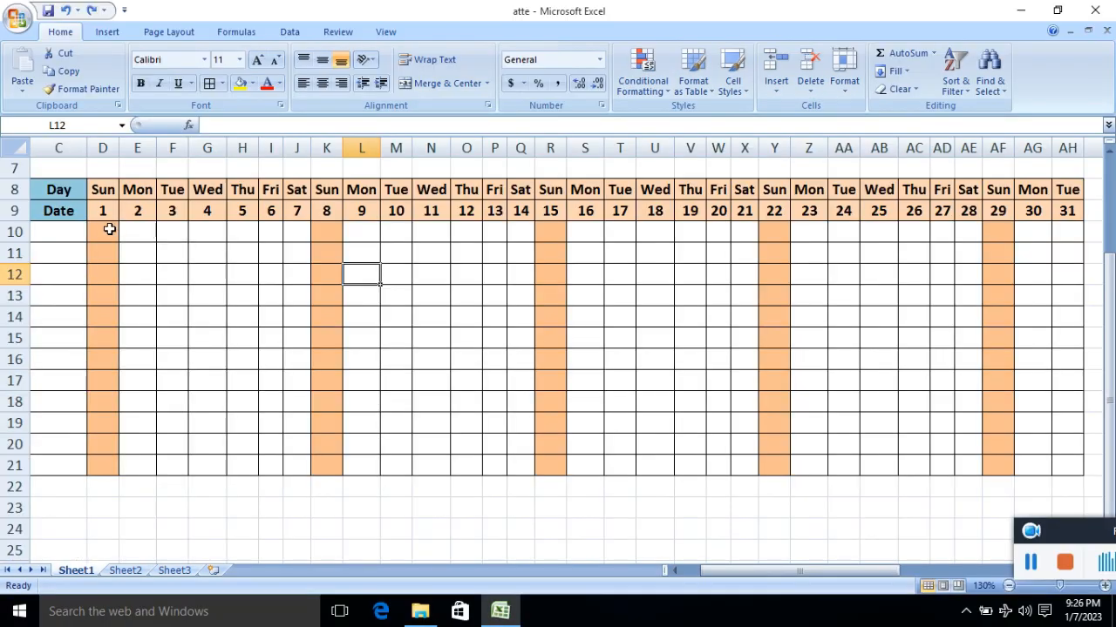
# Start a Text That Contains conditional formatting rule for the text H on the attendance range D10:AH21.
pyautogui.click(105, 229)
pyautogui.moveTo(105, 229); pyautogui.dragTo(1061, 461)
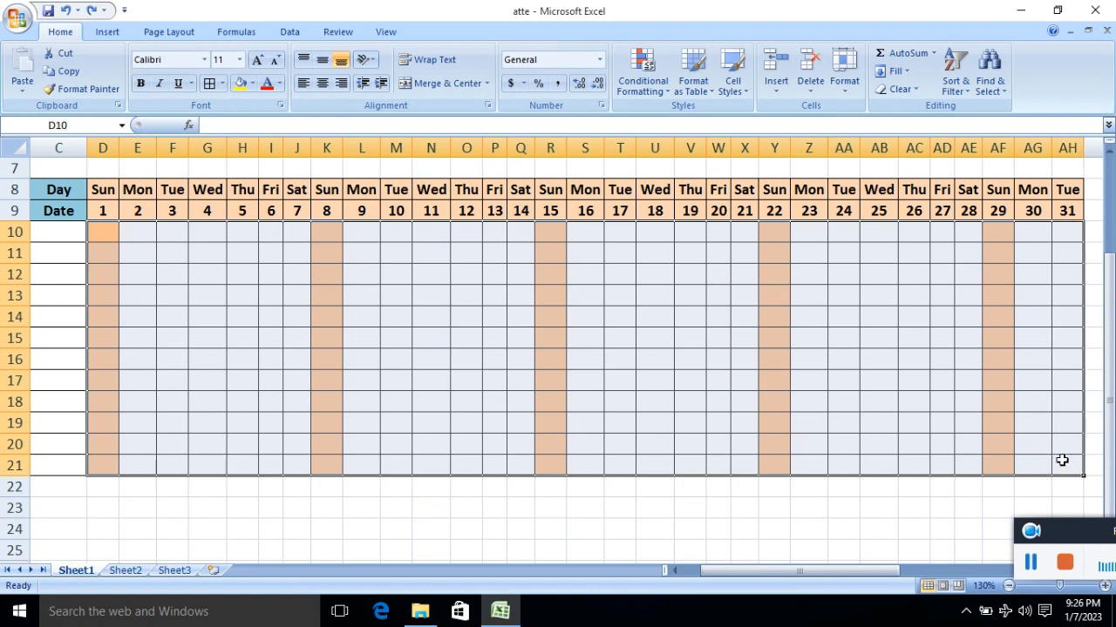
pyautogui.click(651, 88)
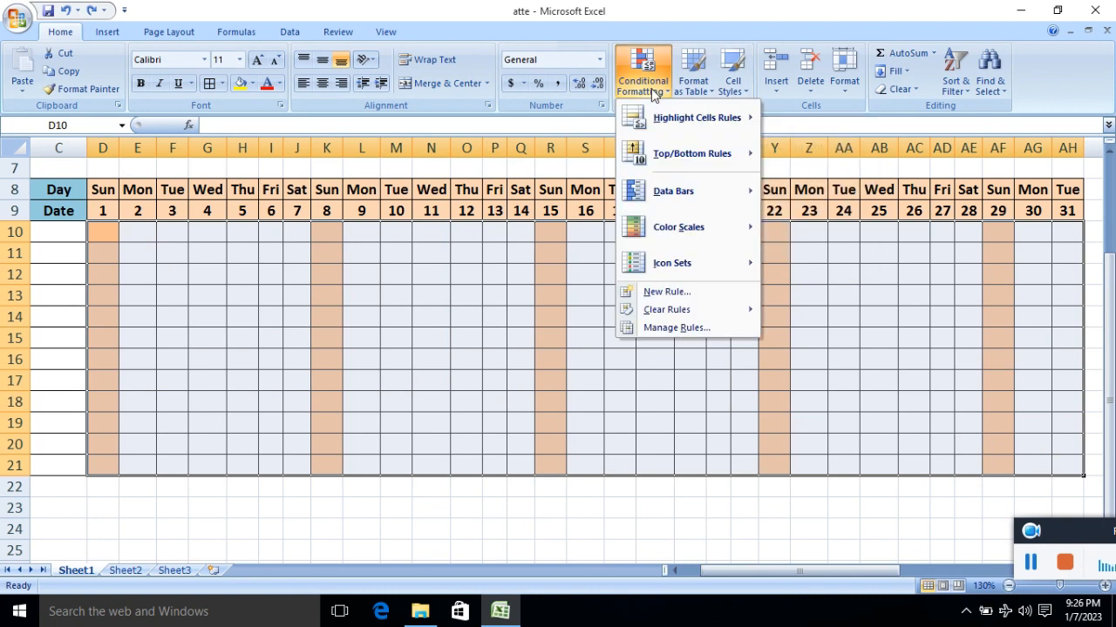
pyautogui.moveTo(658, 122)
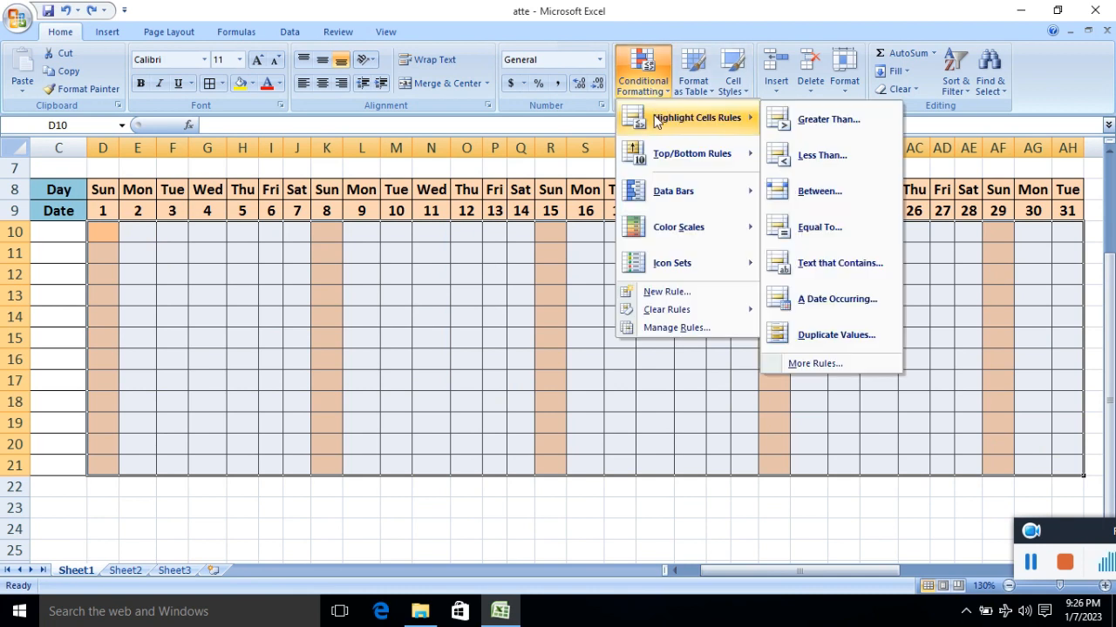
pyautogui.click(818, 264)
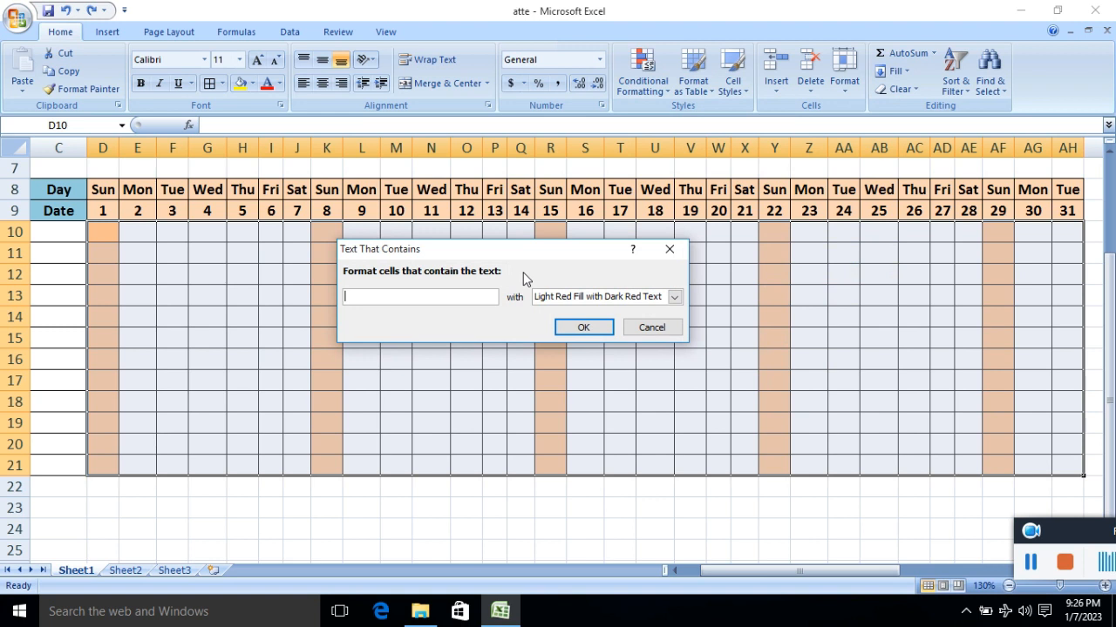
pyautogui.write('H')
# Give the H rule a custom format with a yellow background fill and apply it.
pyautogui.click(675, 297)
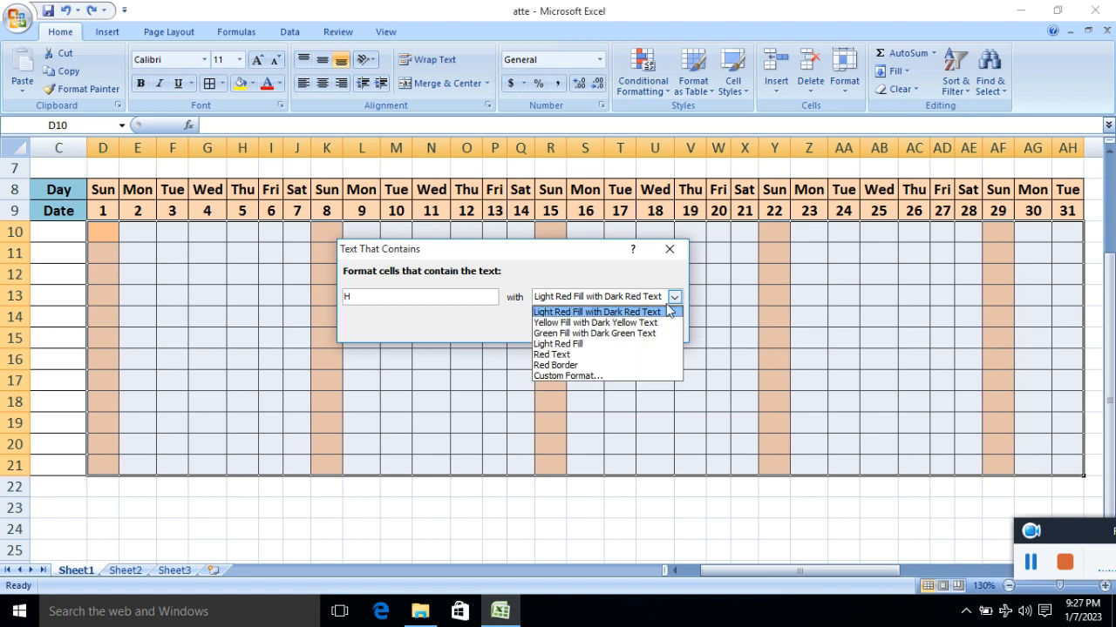
pyautogui.click(605, 378)
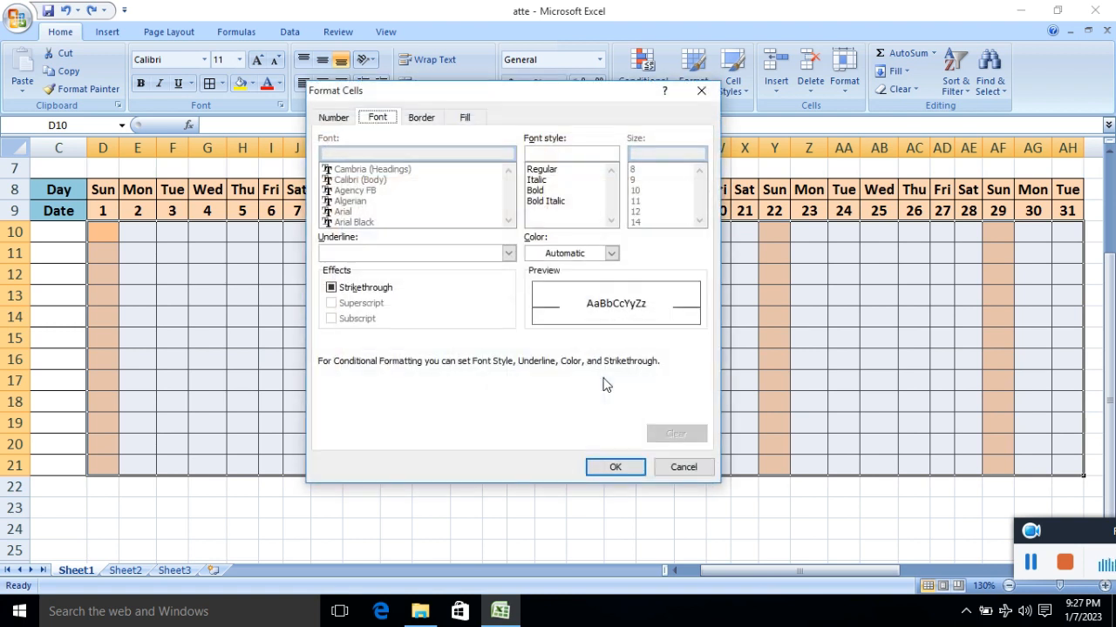
pyautogui.click(462, 117)
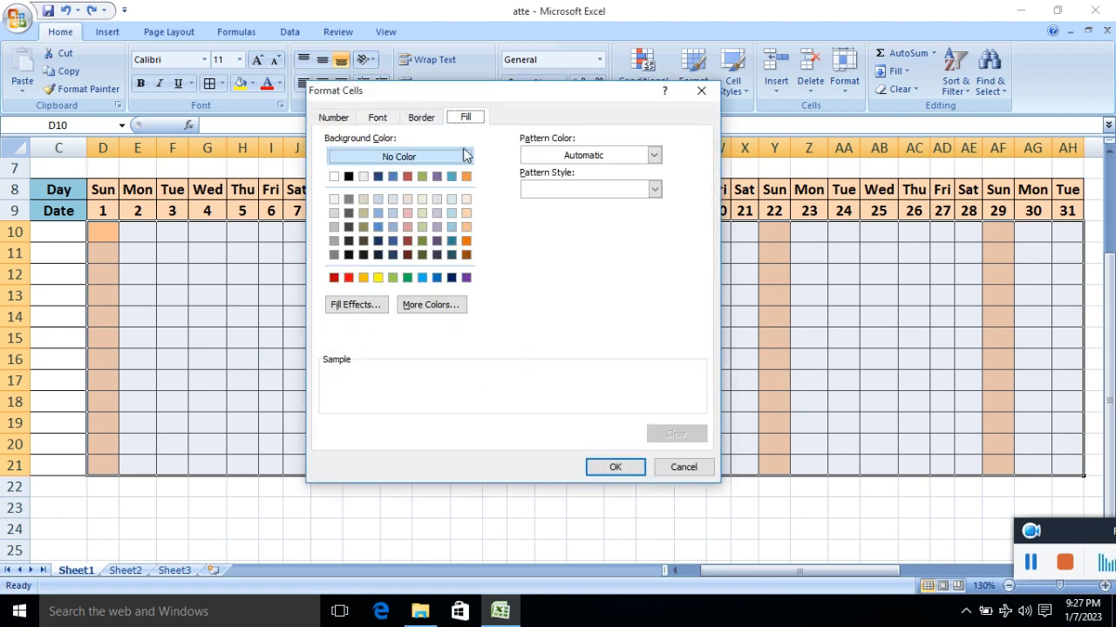
pyautogui.click(379, 277)
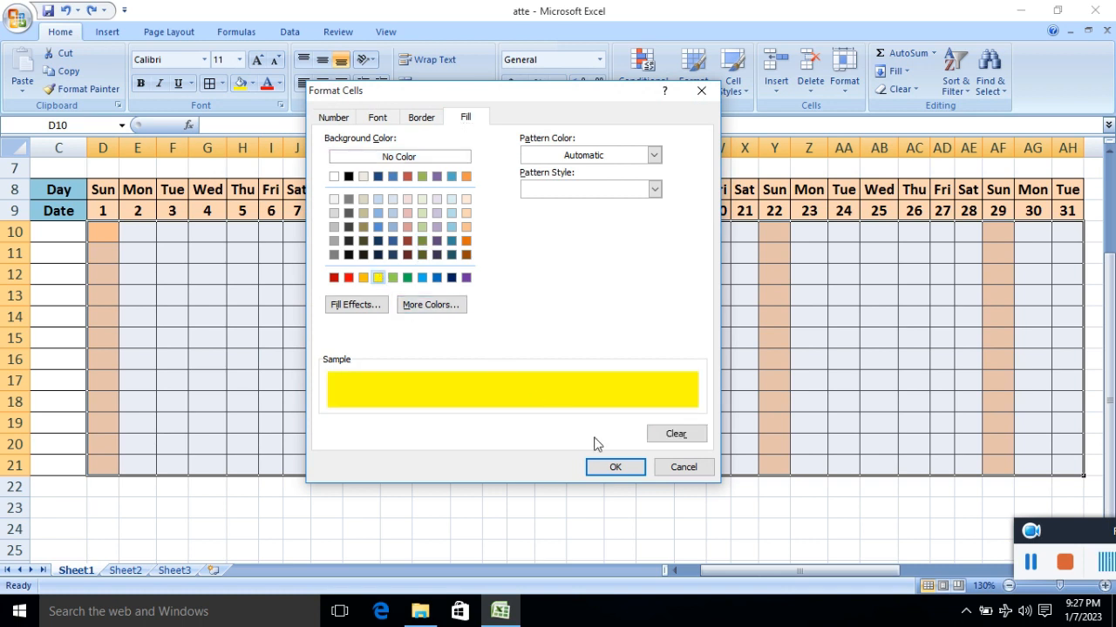
pyautogui.click(615, 468)
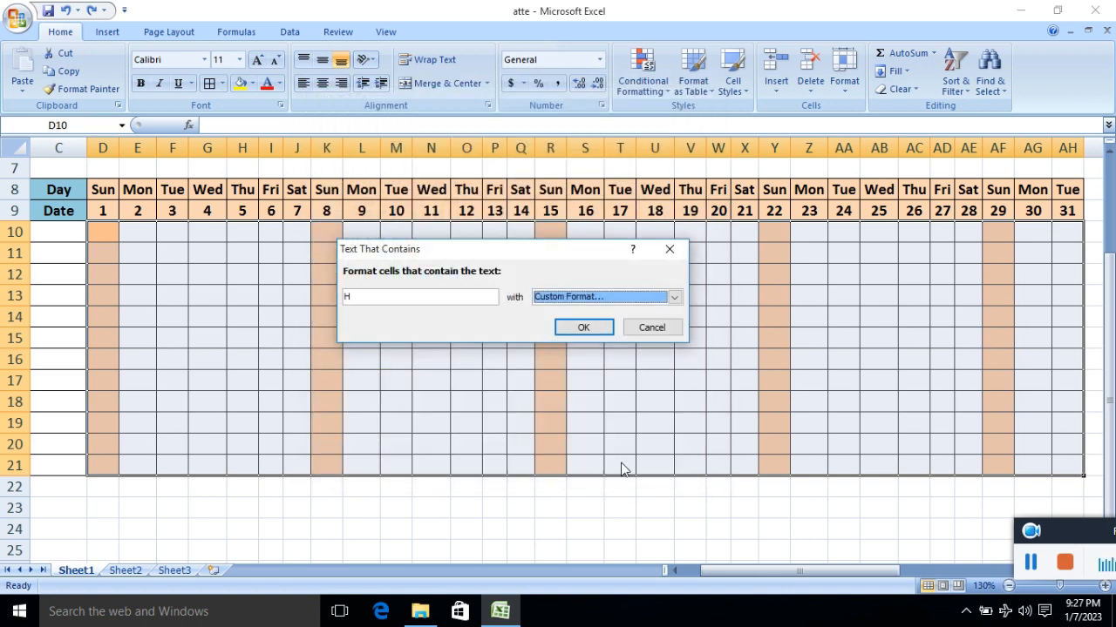
pyautogui.click(575, 329)
pyautogui.click(460, 312)
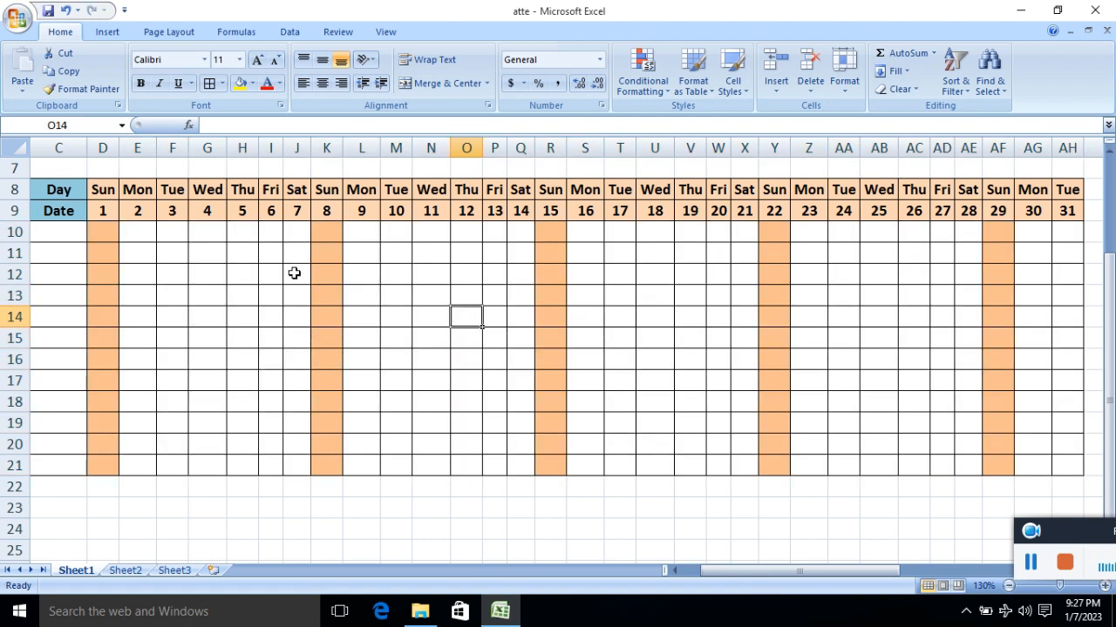
# Enter H in cell E11 to test the holiday code's highlighting.
pyautogui.click(144, 253)
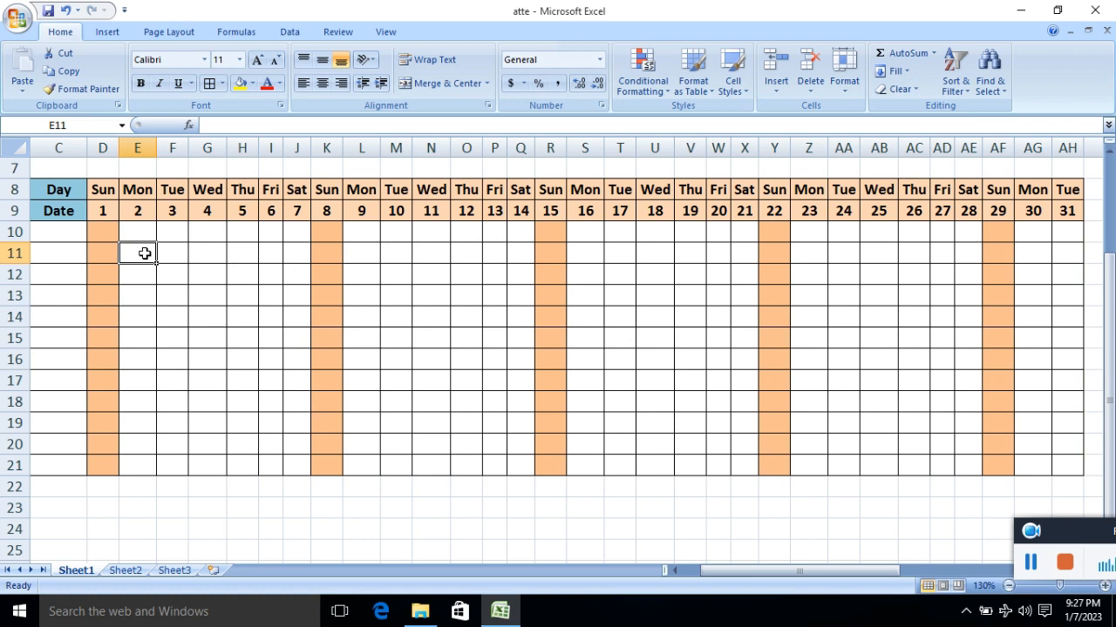
pyautogui.write('H')
pyautogui.press('Return')
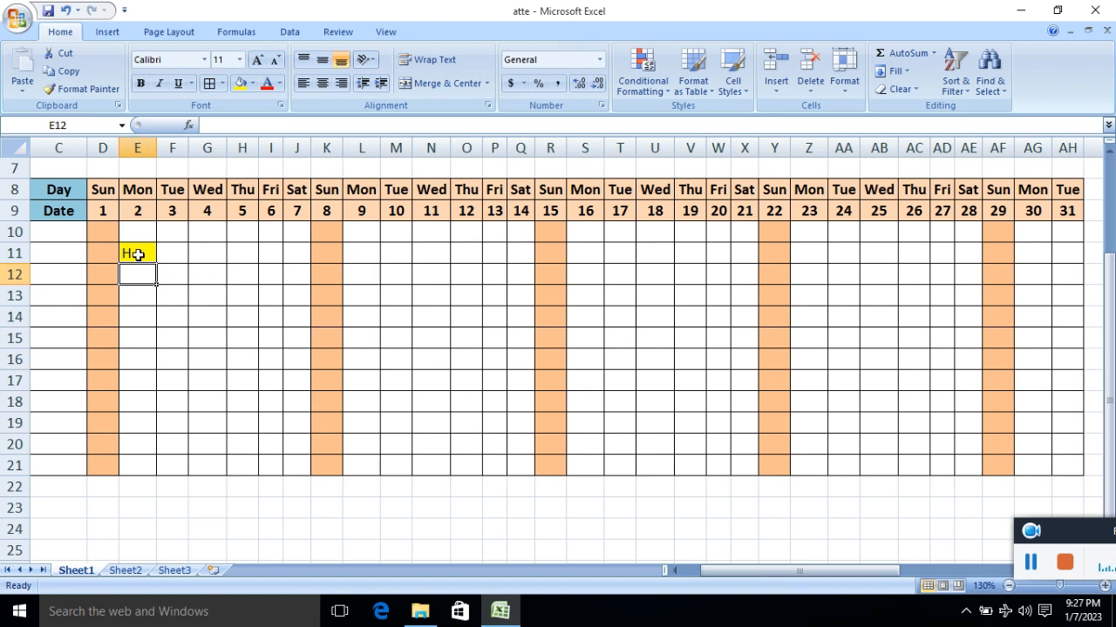
pyautogui.click(215, 269)
# Start a Text That Contains conditional formatting rule for the text L on the range D10:AH21.
pyautogui.moveTo(107, 223); pyautogui.dragTo(1056, 460)
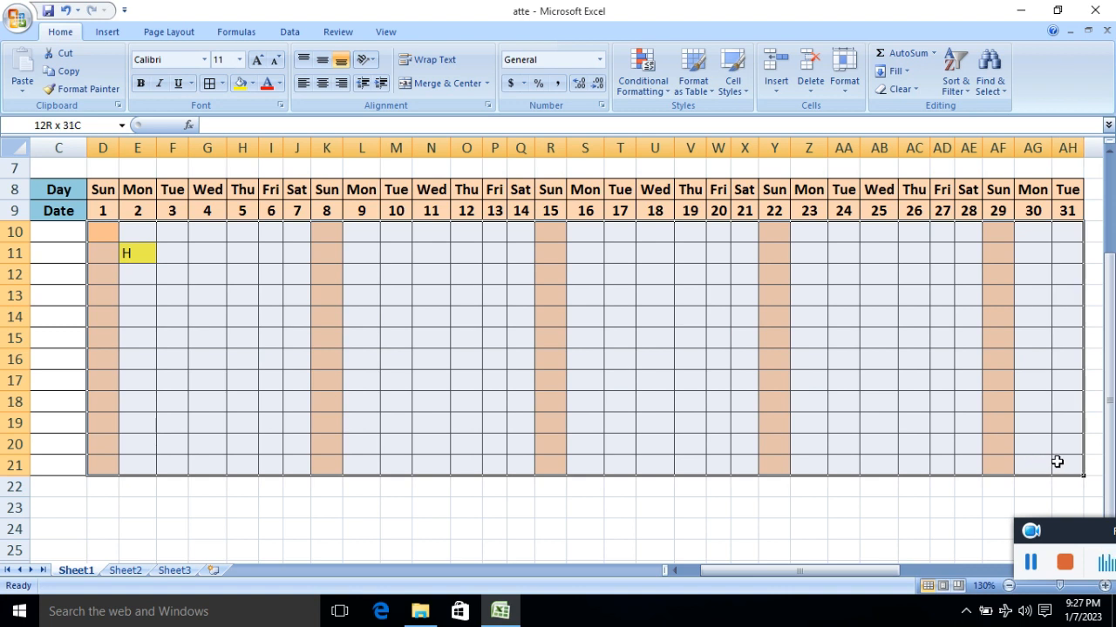
pyautogui.click(664, 92)
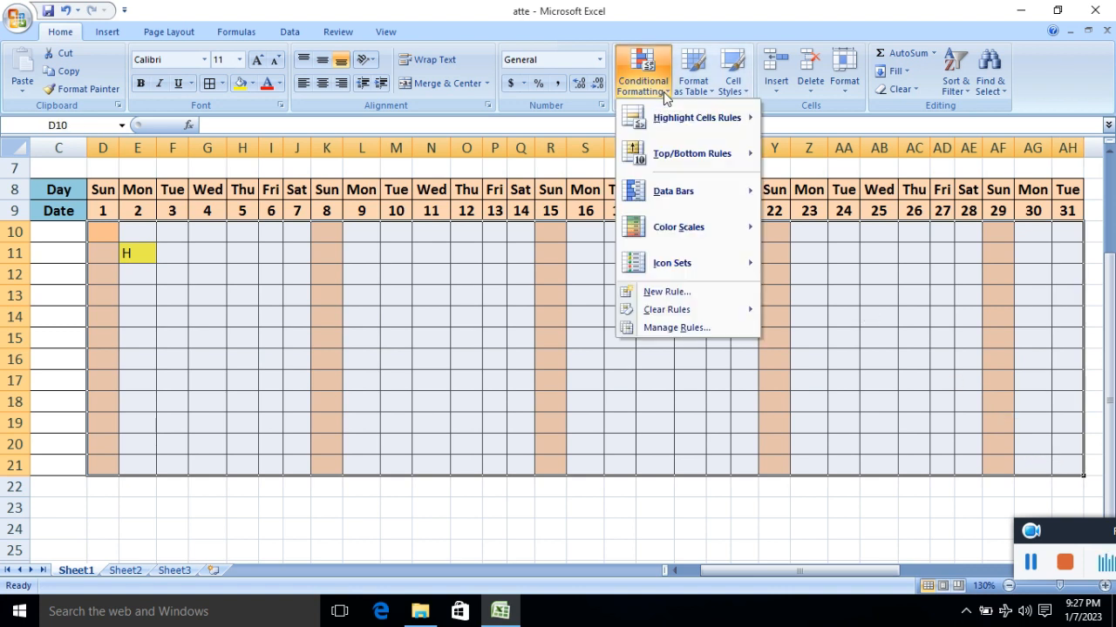
pyautogui.moveTo(673, 122)
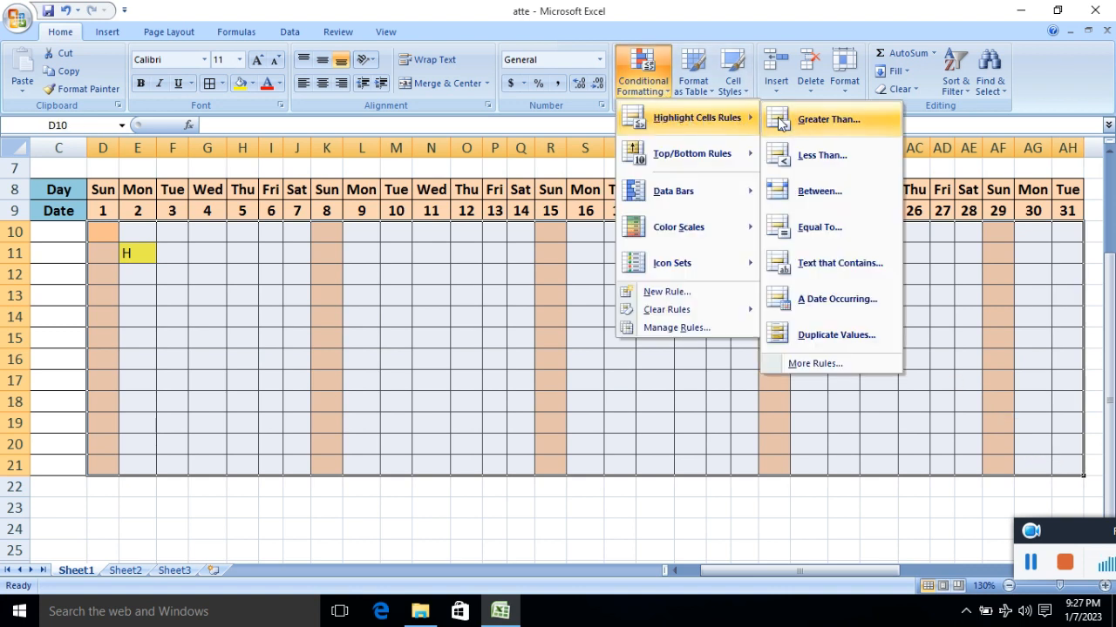
pyautogui.click(811, 263)
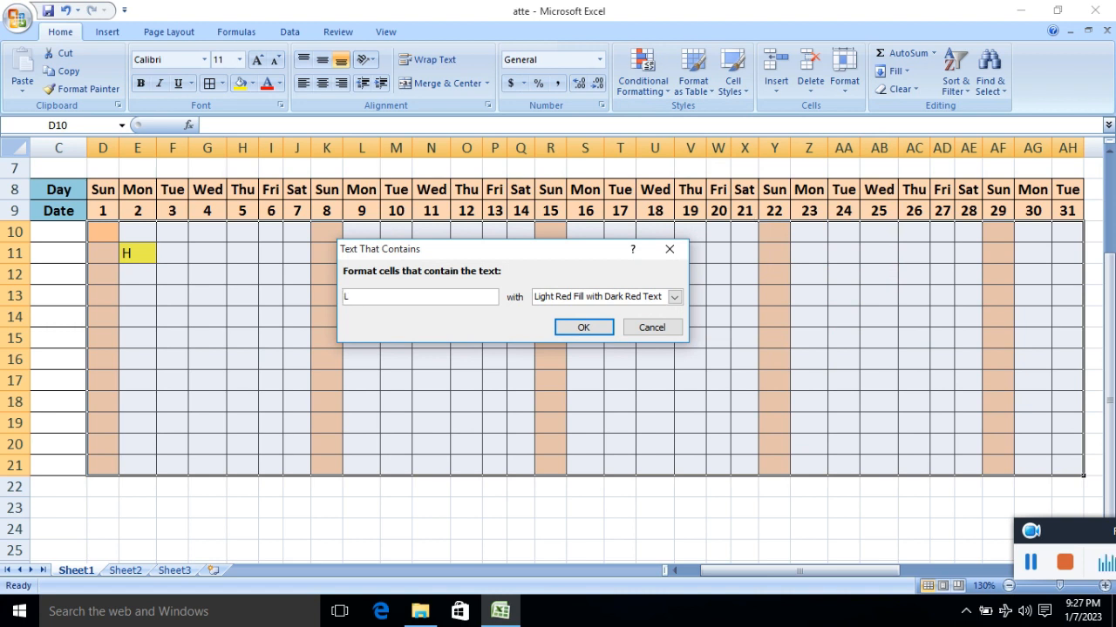
# Give the L rule a custom format with a green background fill and apply it.
pyautogui.click(674, 298)
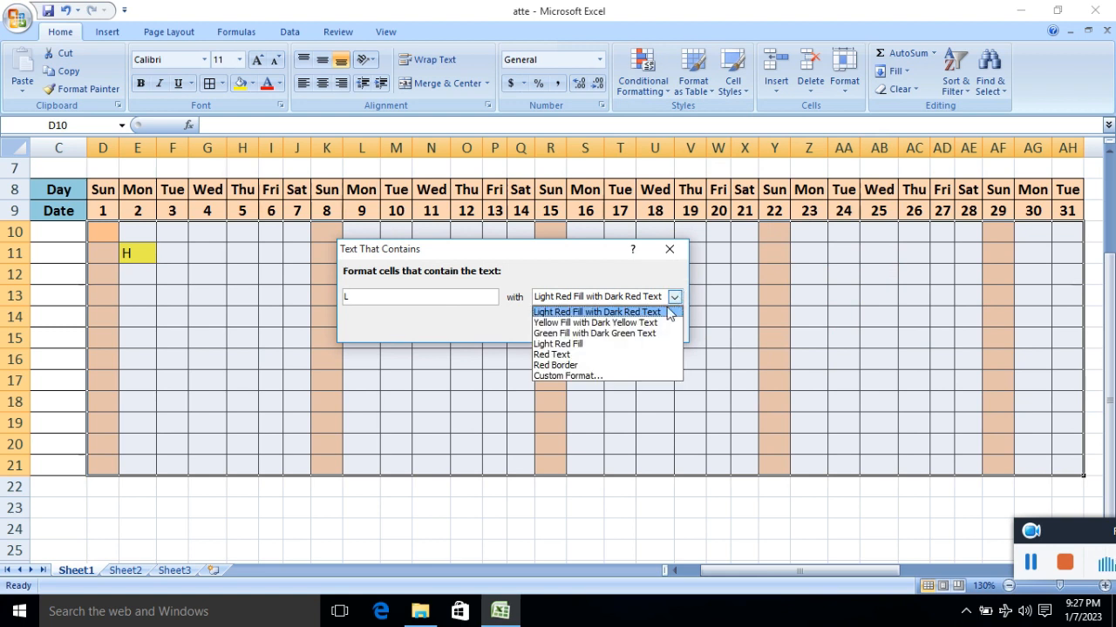
pyautogui.click(605, 377)
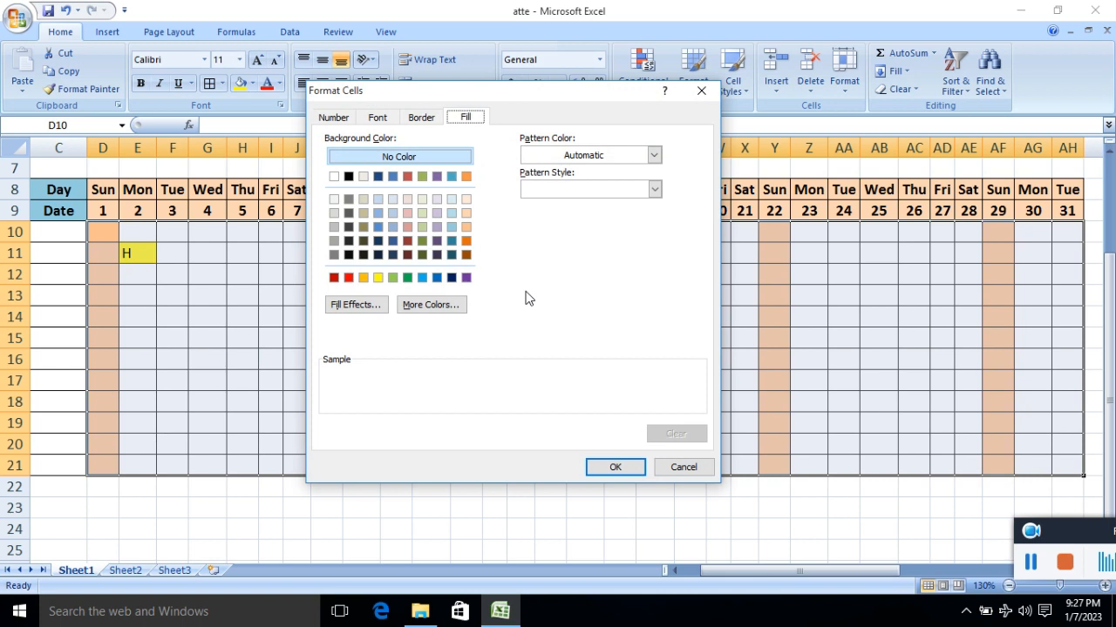
pyautogui.click(454, 227)
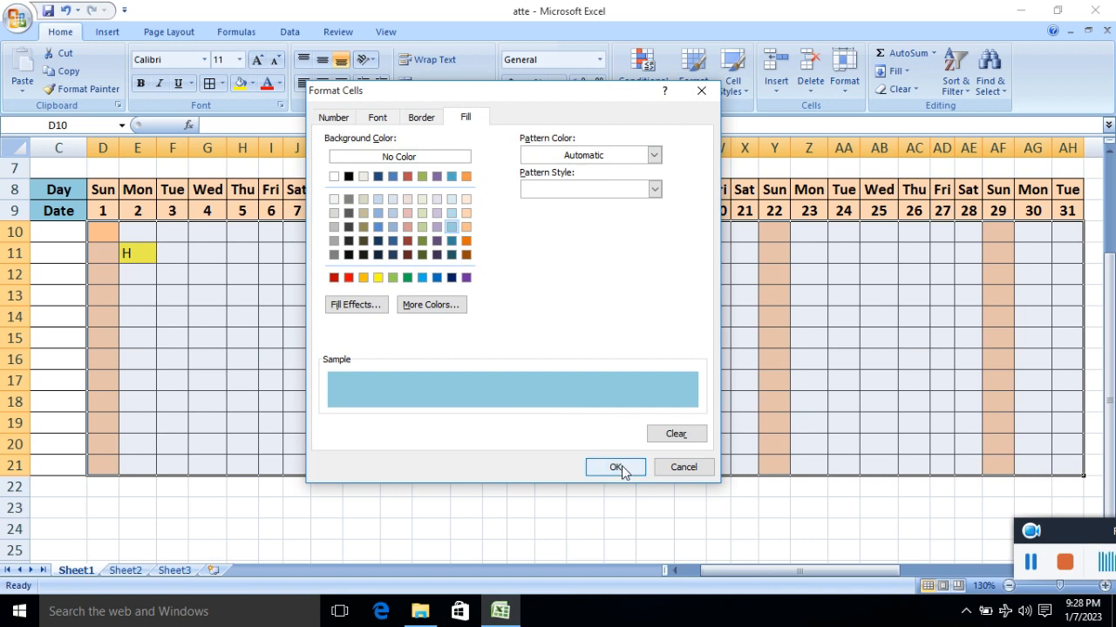
pyautogui.click(407, 278)
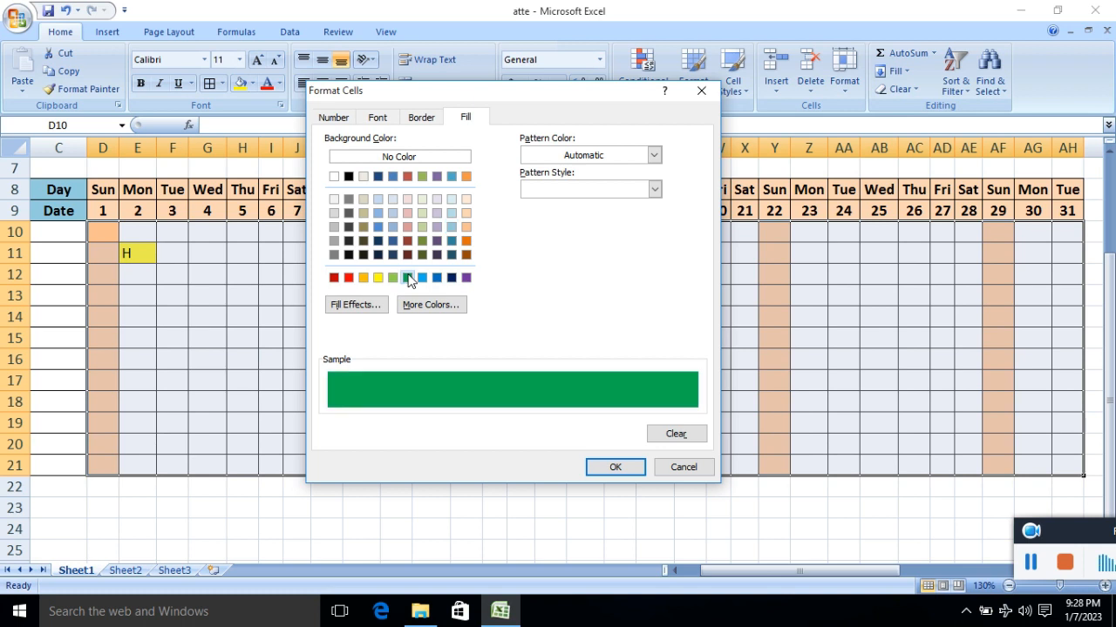
pyautogui.click(615, 468)
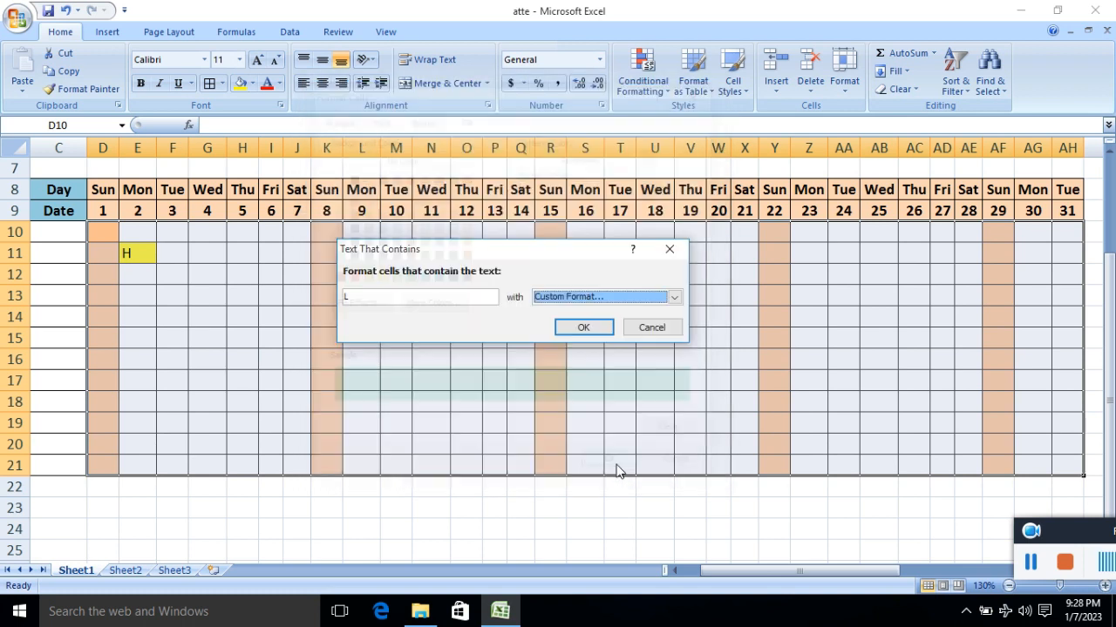
pyautogui.click(575, 325)
pyautogui.click(243, 274)
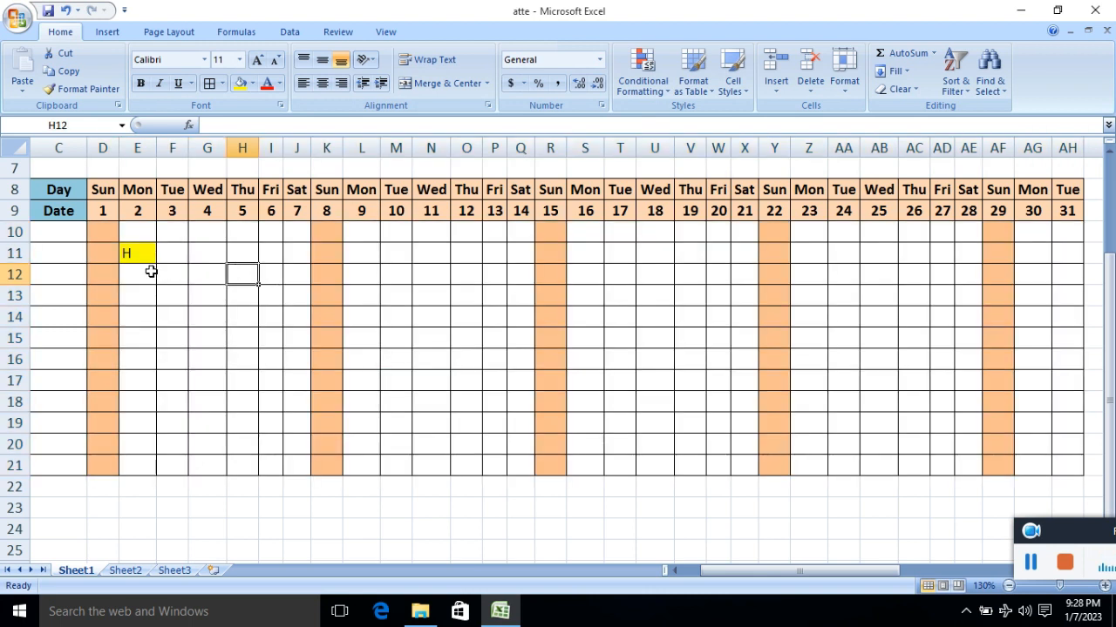
# Enter L in cell F11 to test that code's highlighting.
pyautogui.click(154, 272)
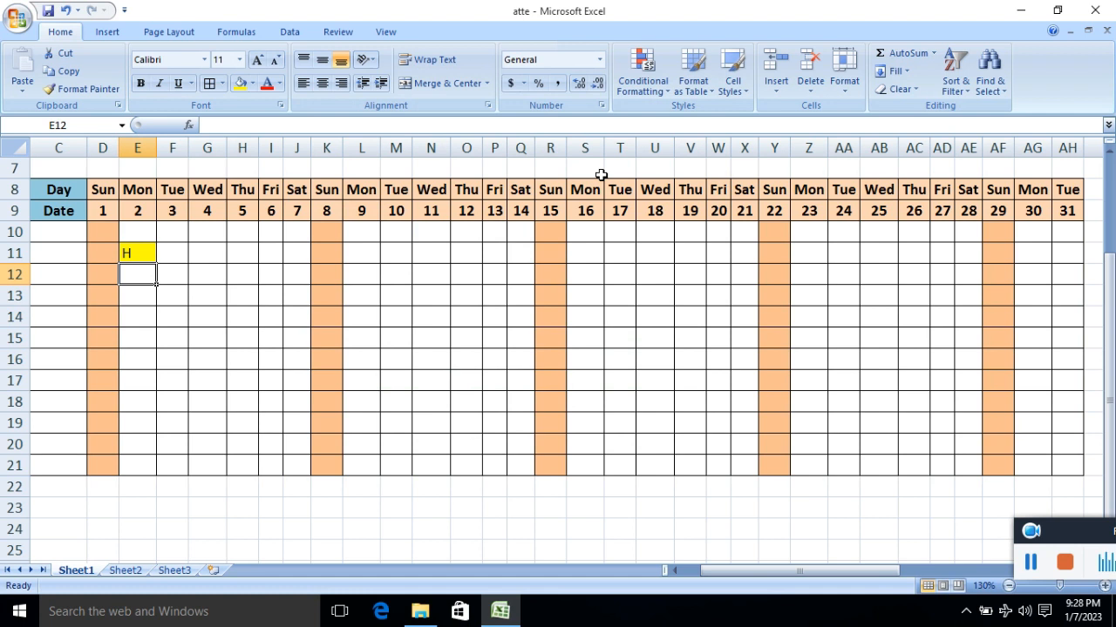
pyautogui.press('Right')
pyautogui.press('Up')
pyautogui.write('L')
pyautogui.press('Return')
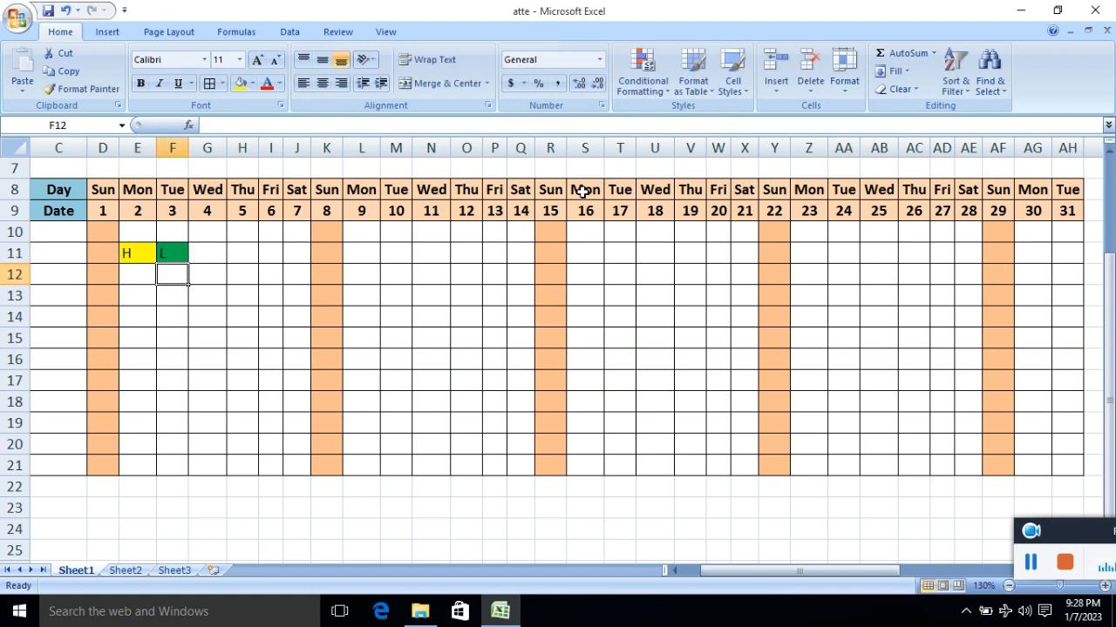
pyautogui.click(233, 270)
# Start a Text That Contains conditional formatting rule for the text A on the range D10:AH21.
pyautogui.moveTo(103, 235); pyautogui.dragTo(1055, 462)
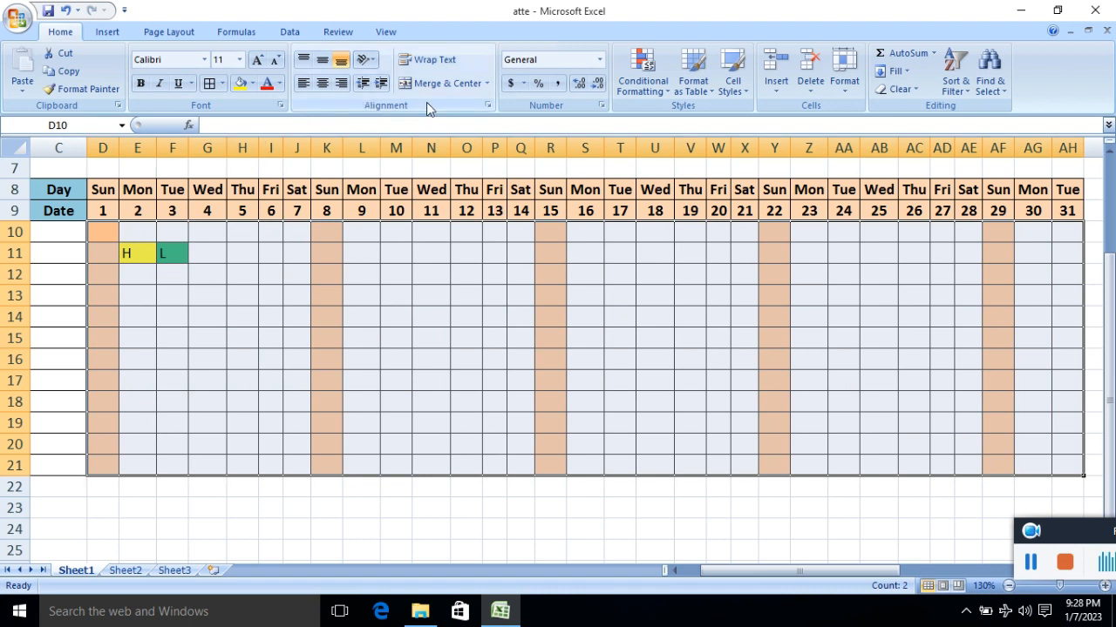
pyautogui.click(652, 94)
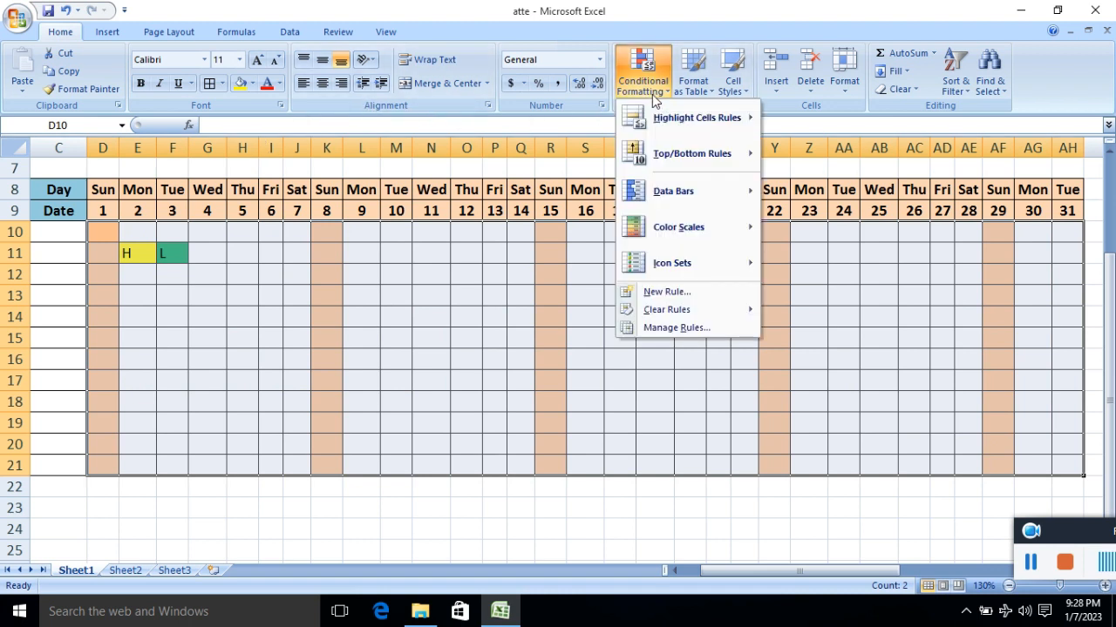
pyautogui.moveTo(664, 160)
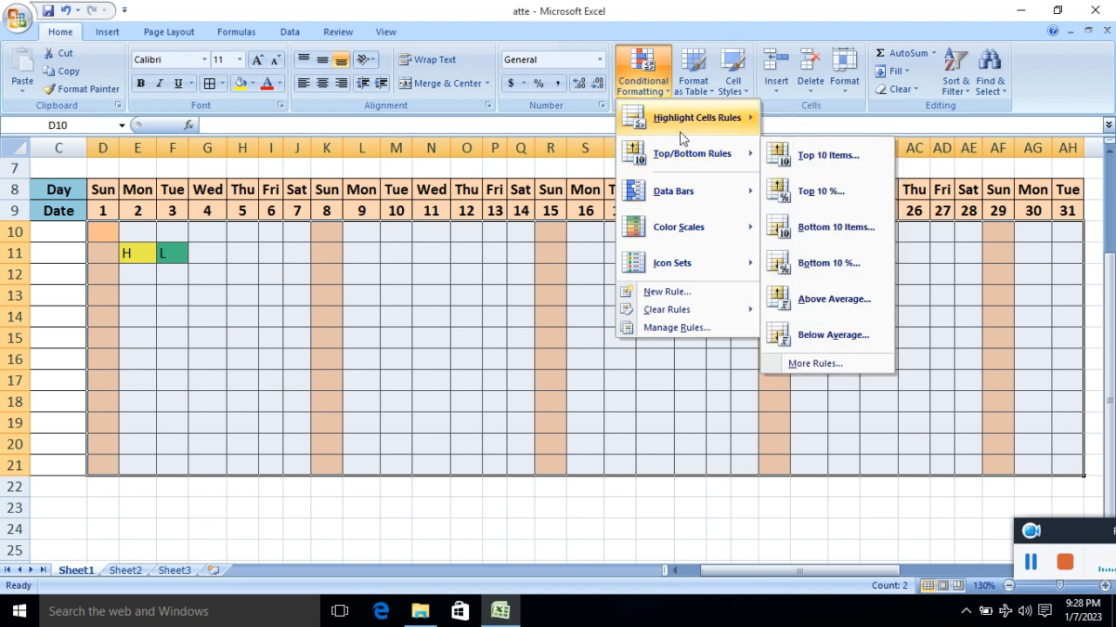
pyautogui.moveTo(685, 127)
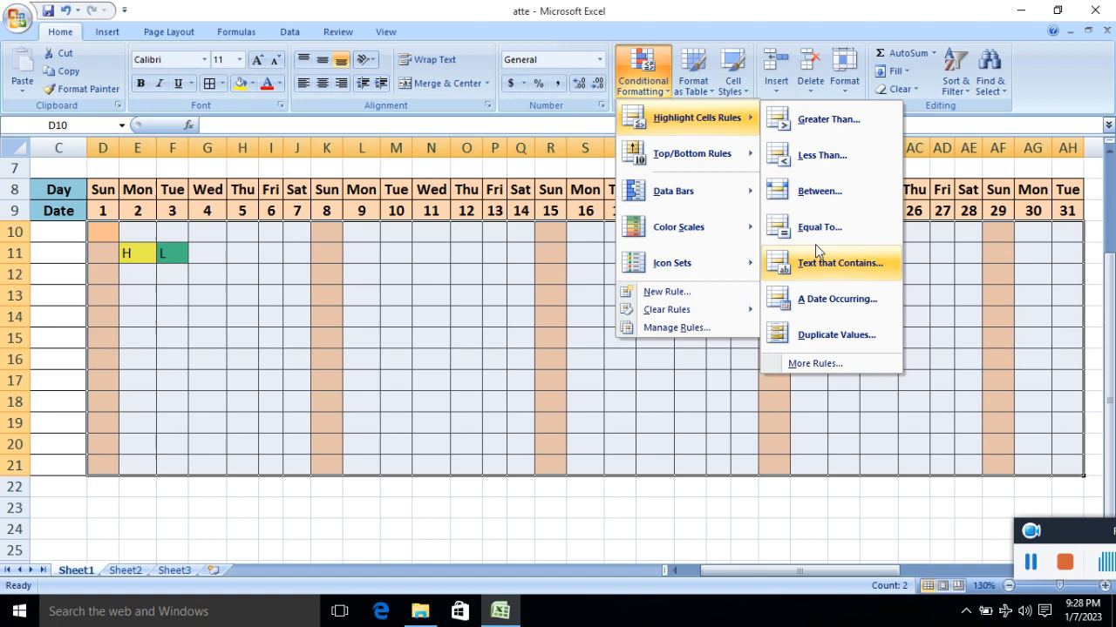
pyautogui.click(820, 266)
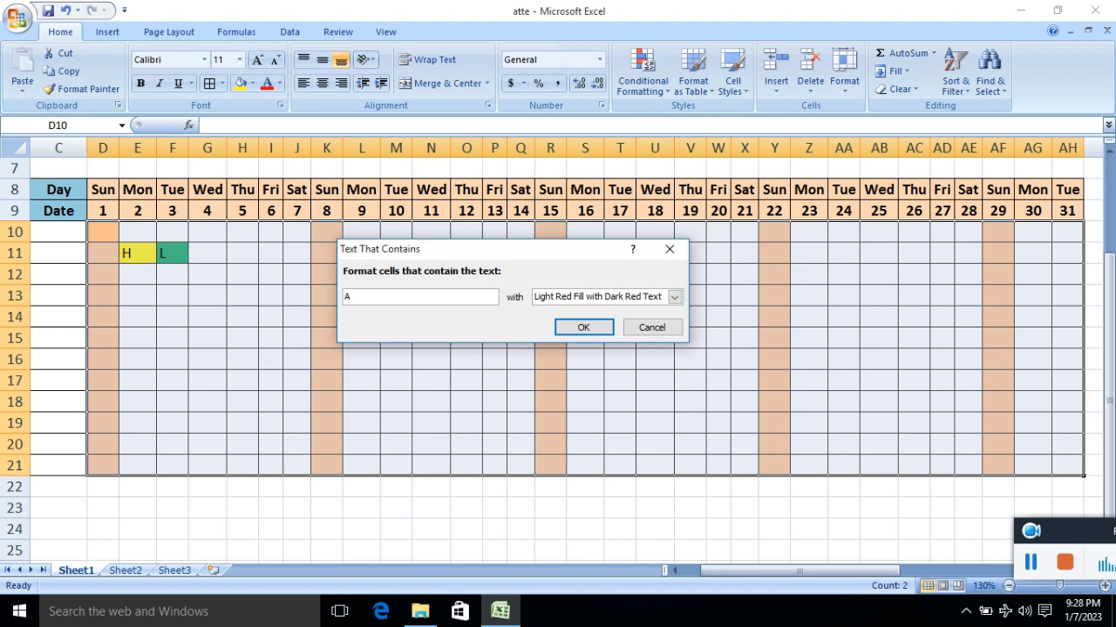
# Give the A rule a custom format with a custom light red background fill and apply it.
pyautogui.click(676, 298)
pyautogui.click(575, 377)
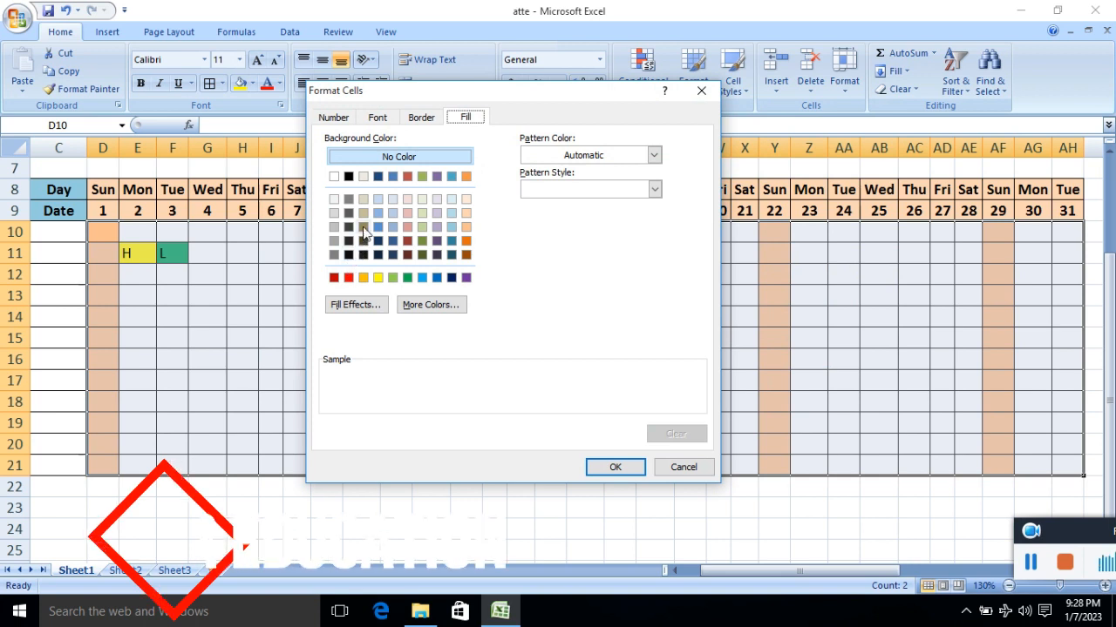
pyautogui.click(334, 277)
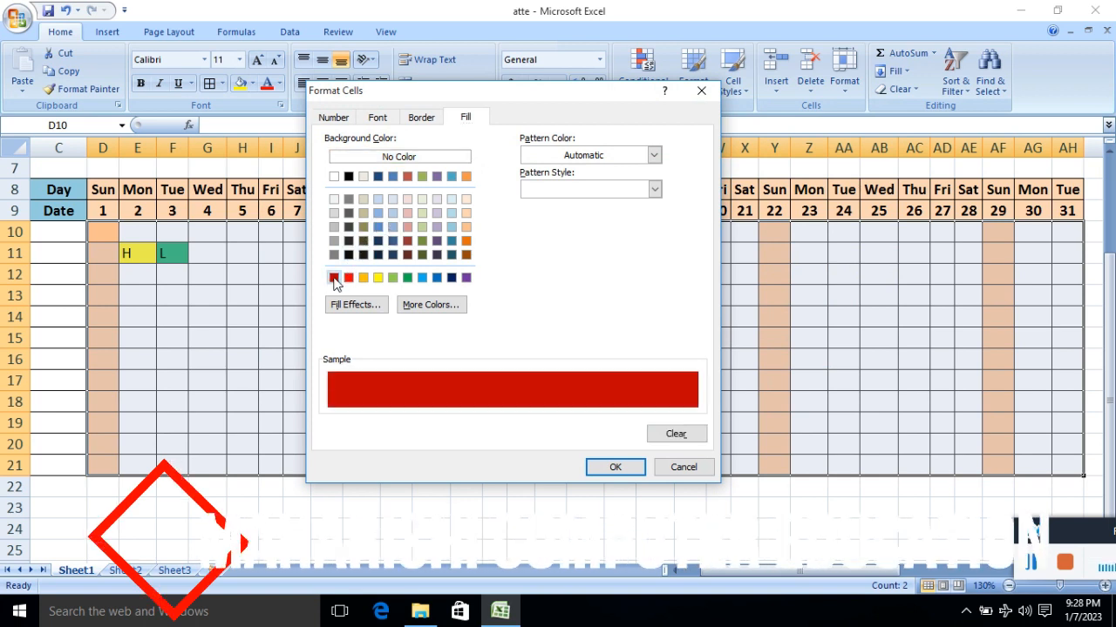
pyautogui.click(406, 305)
pyautogui.click(528, 254)
pyautogui.click(549, 249)
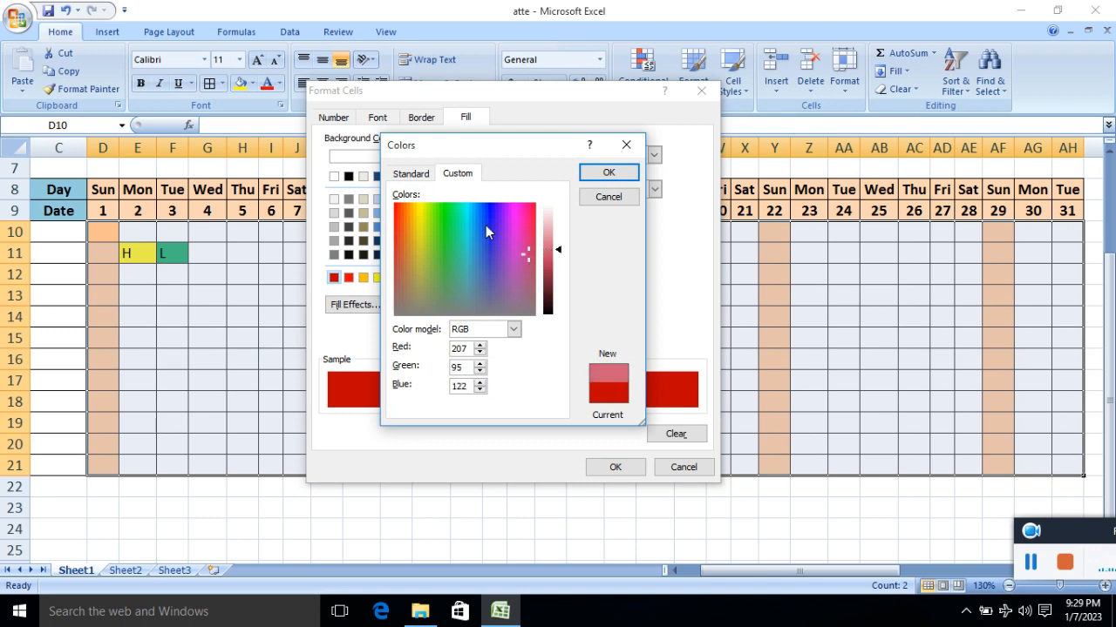
pyautogui.click(395, 213)
pyautogui.moveTo(560, 255); pyautogui.dragTo(558, 244)
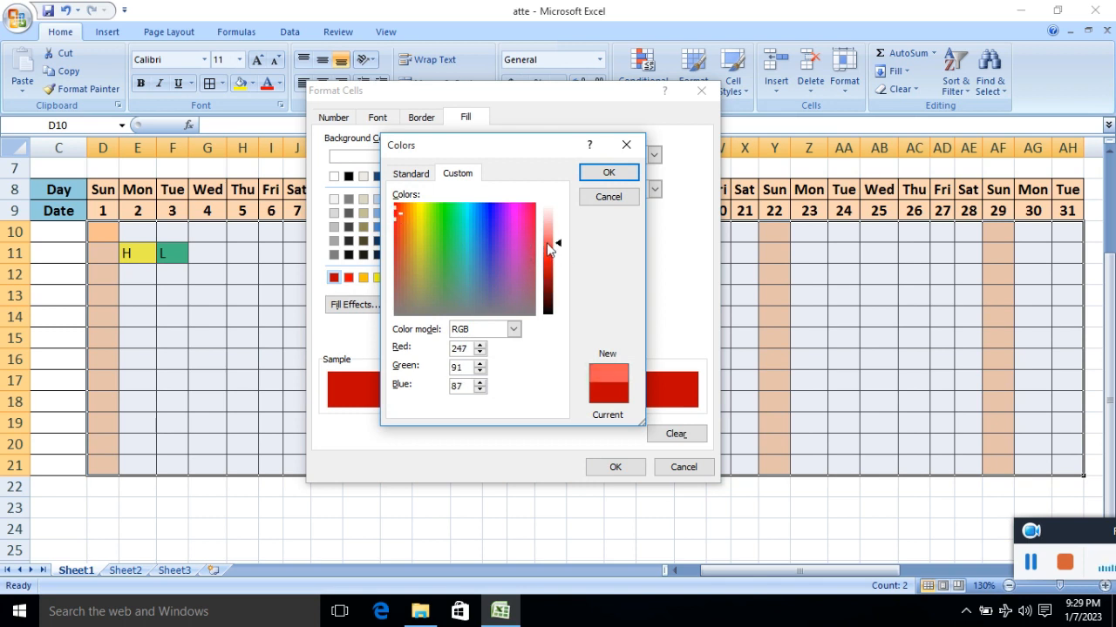
pyautogui.click(608, 172)
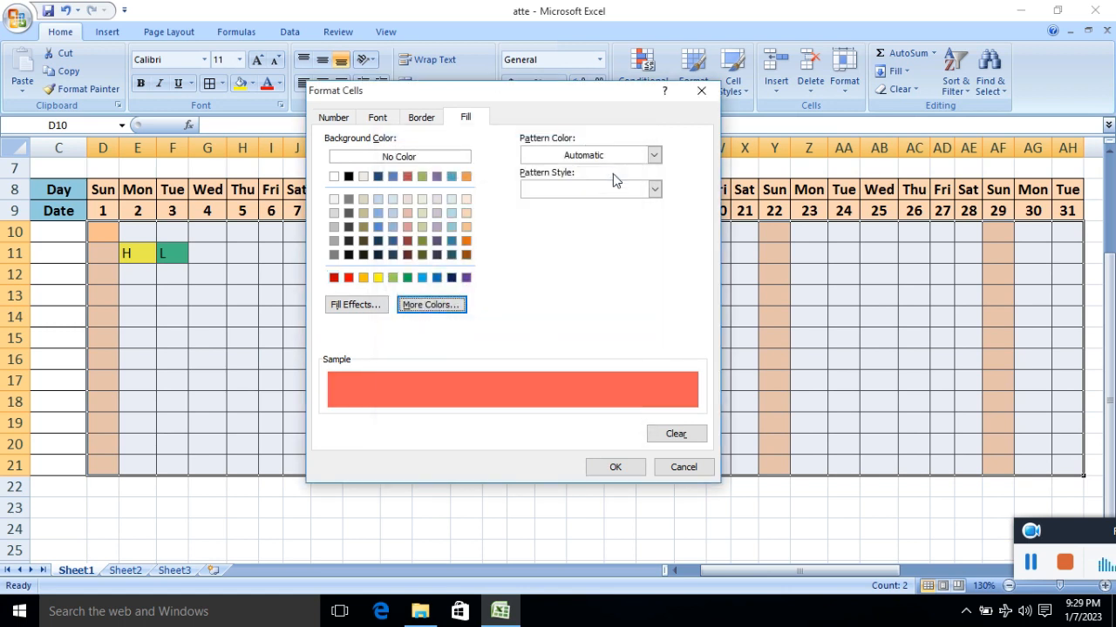
pyautogui.click(616, 469)
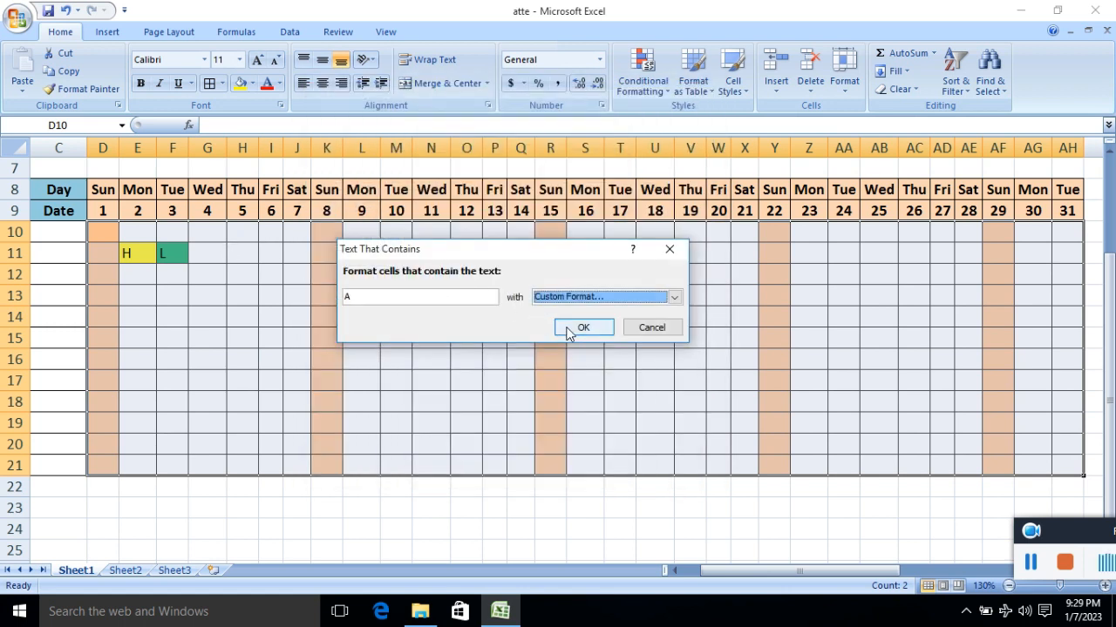
pyautogui.click(584, 329)
# Enter A in cell G11 to test that code's highlighting.
pyautogui.click(207, 253)
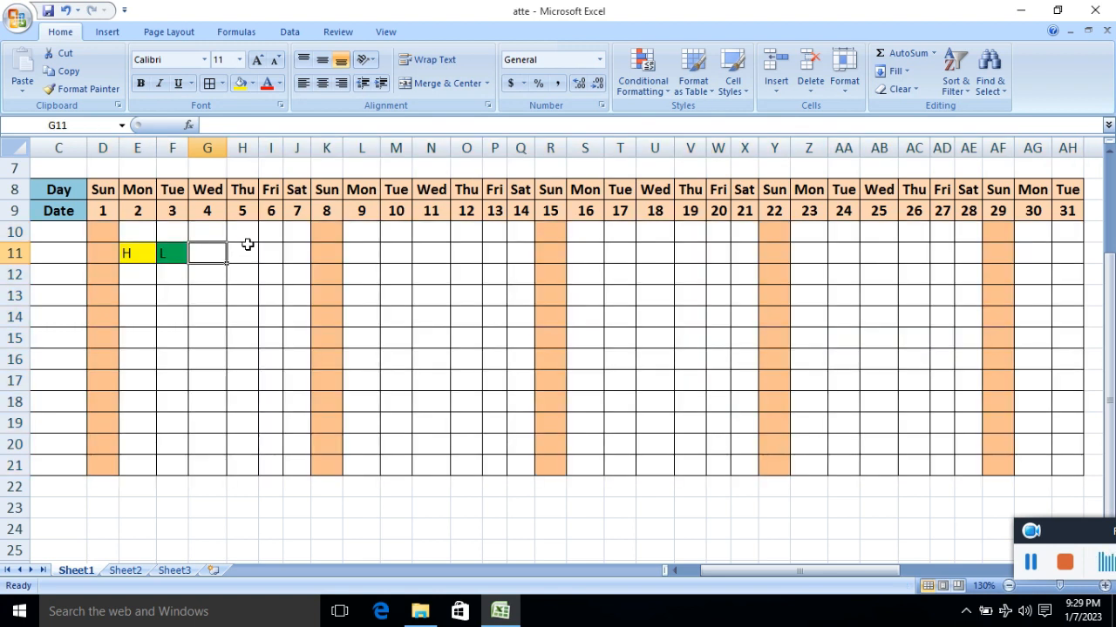
pyautogui.write('A')
pyautogui.press('Return')
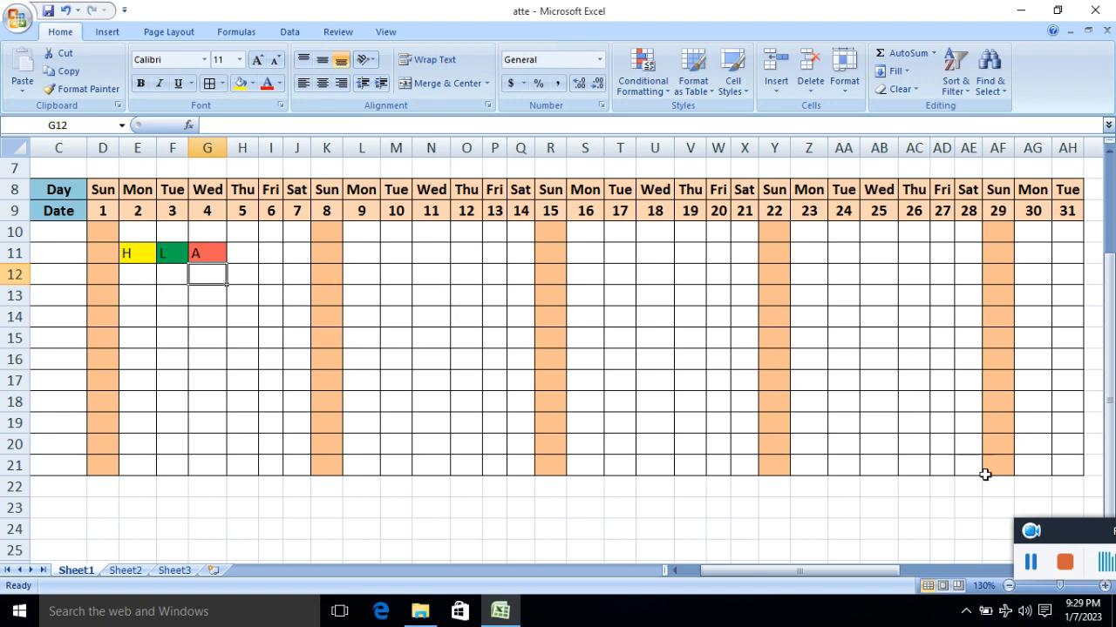
# Enter P in cell H11 as a test beside the H, L and A codes.
pyautogui.click(1032, 565)
pyautogui.click(220, 277)
pyautogui.click(238, 252)
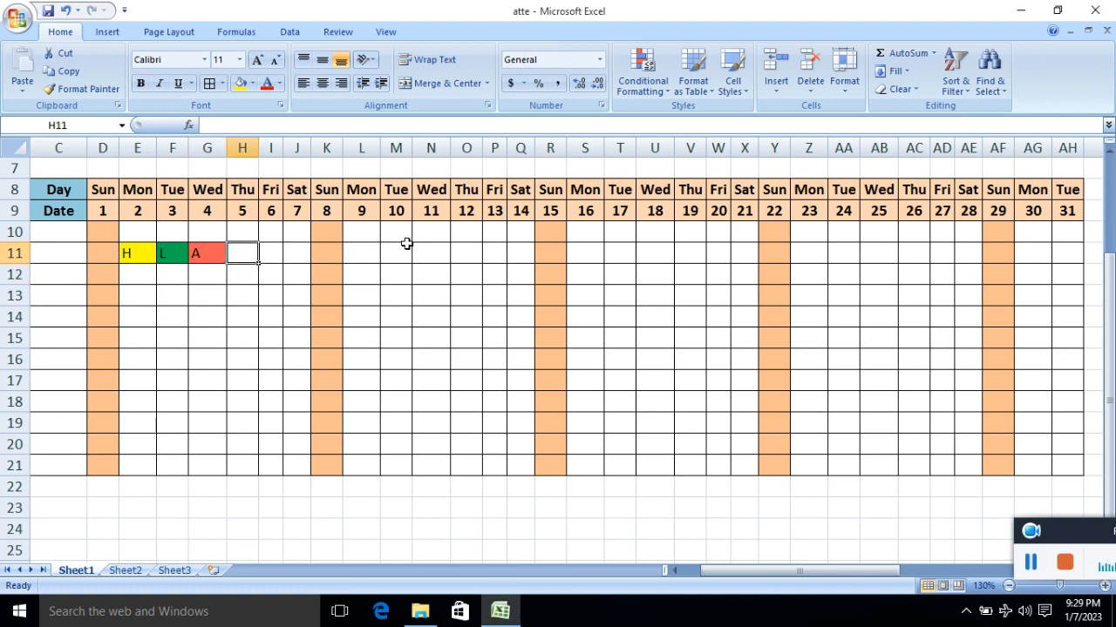
pyautogui.click(135, 260)
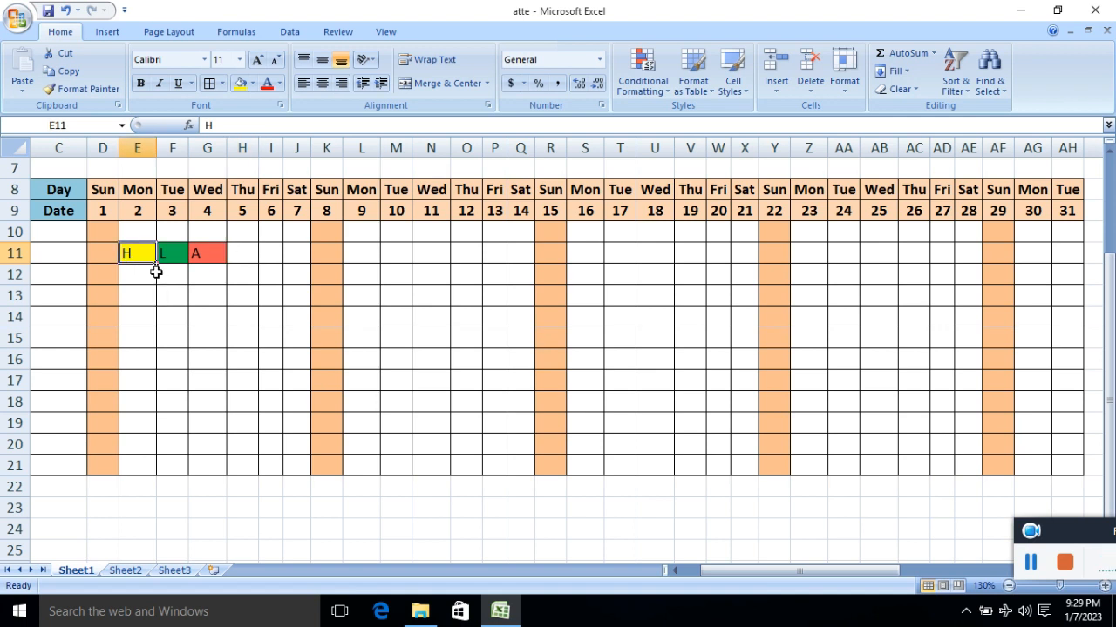
pyautogui.click(167, 252)
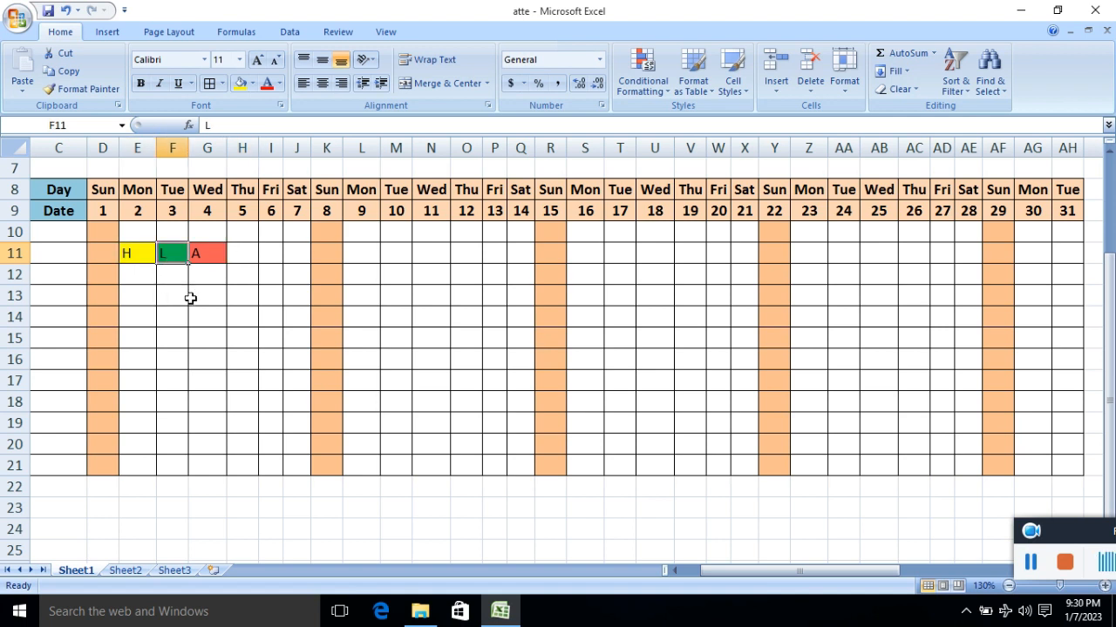
pyautogui.click(200, 256)
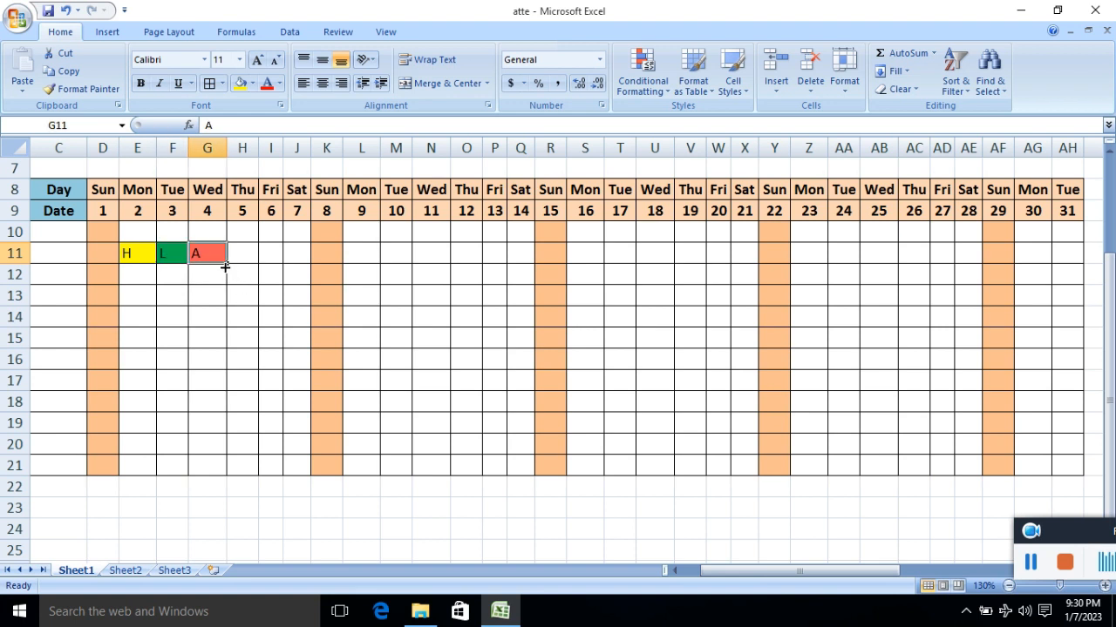
pyautogui.click(234, 257)
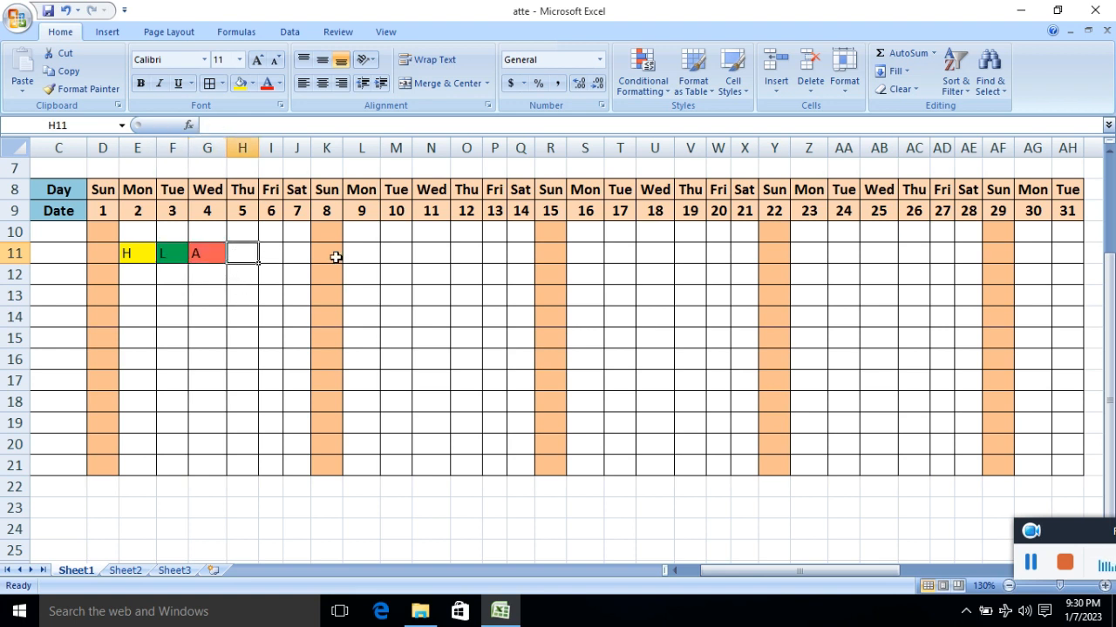
pyautogui.write('P')
pyautogui.press('Return')
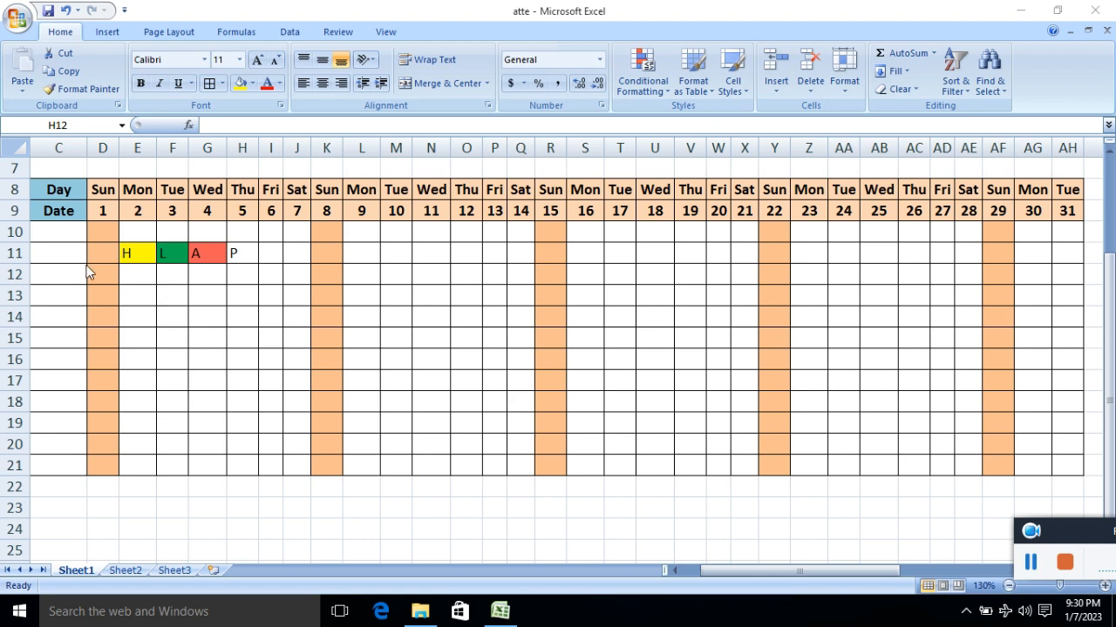
# Clear the test codes from cells E11 through H11.
pyautogui.click(139, 261)
pyautogui.press('Delete')
pyautogui.click(171, 258)
pyautogui.press('Delete')
pyautogui.click(199, 253)
pyautogui.press('Delete')
pyautogui.click(232, 255)
pyautogui.press('Delete')
pyautogui.click(237, 277)
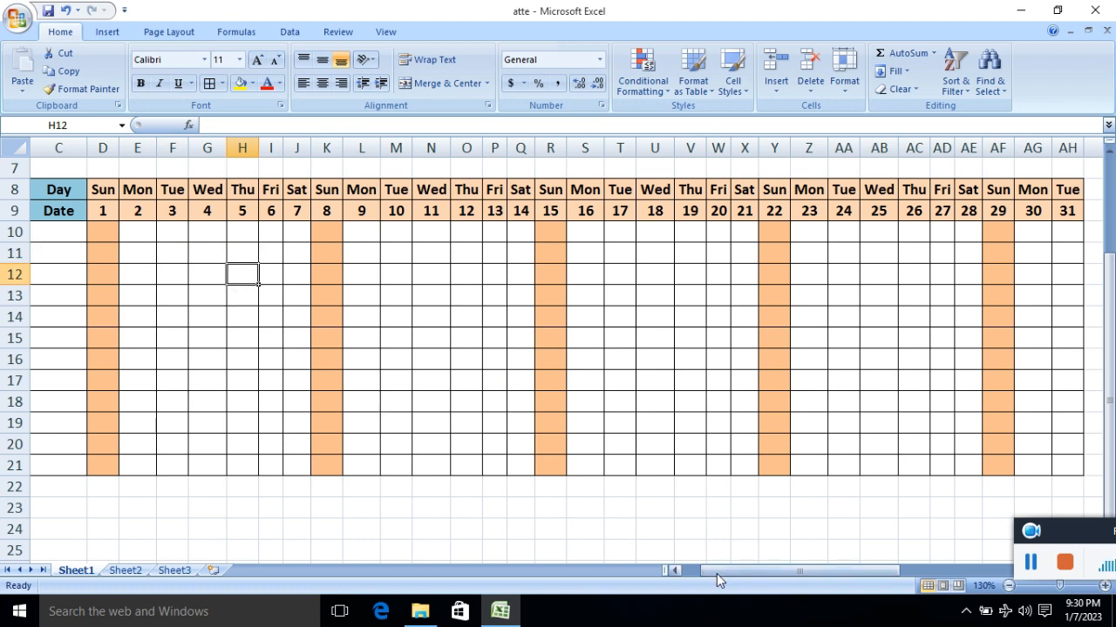
# Enter the first person's name in cell B10 of the Name column.
pyautogui.moveTo(716, 574); pyautogui.dragTo(690, 571)
pyautogui.click(180, 230)
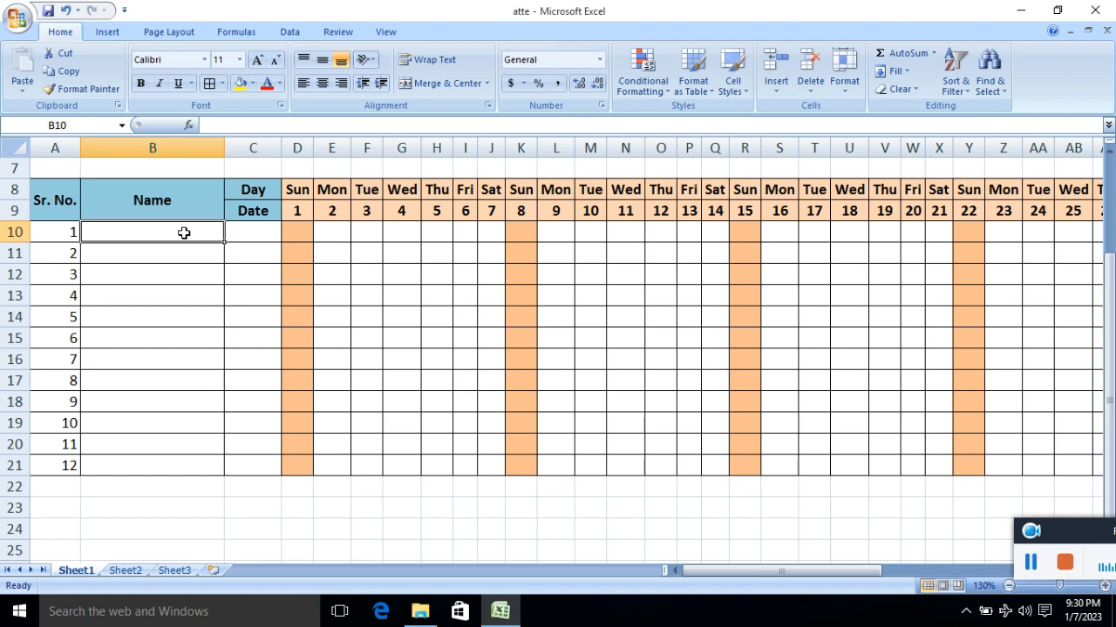
pyautogui.write('Hima')
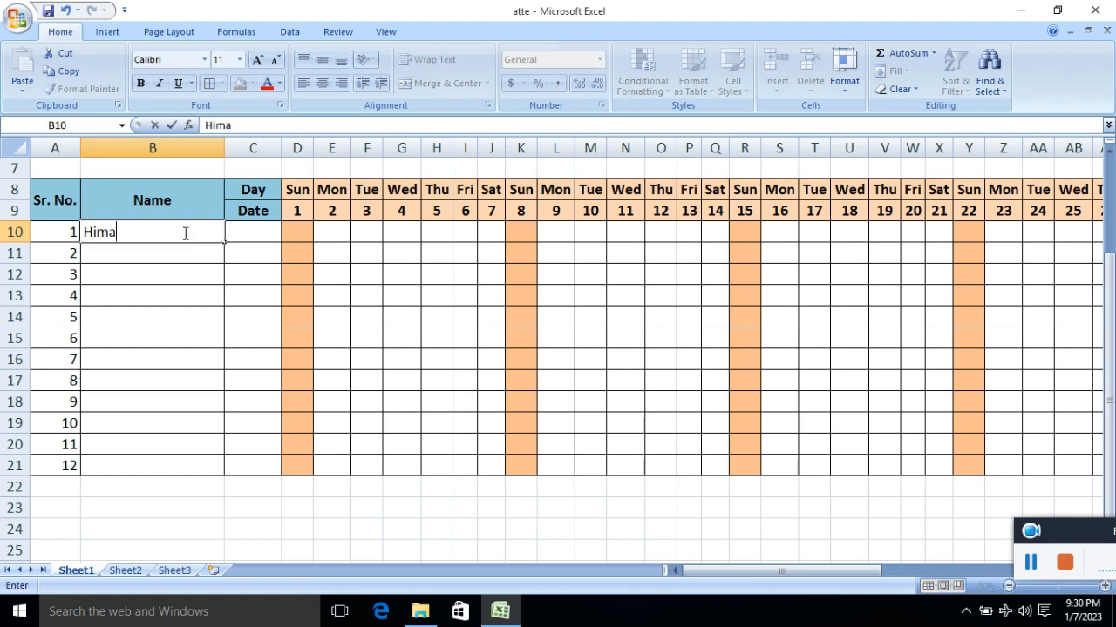
pyautogui.write('nshu')
pyautogui.press('Return')
# Enter the second person's name in cell B11 of the Name column.
pyautogui.write('Hi')
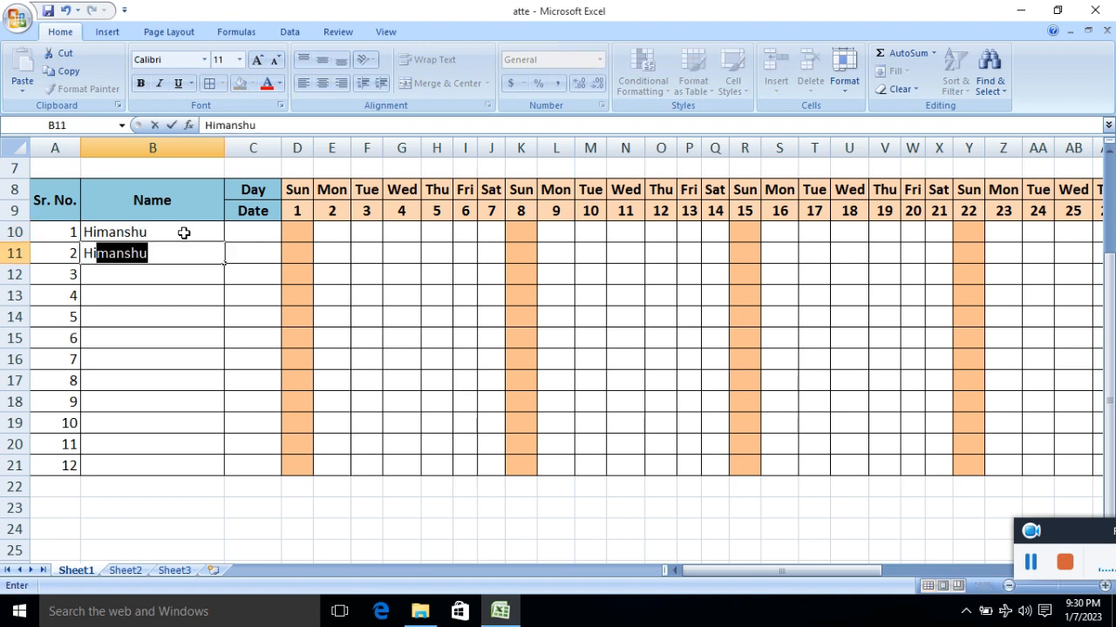
pyautogui.write('shan')
pyautogui.press('BackSpace')
pyautogui.press('BackSpace')
pyautogui.press('BackSpace')
pyautogui.press('BackSpace')
pyautogui.press('BackSpace')
pyautogui.press('BackSpace')
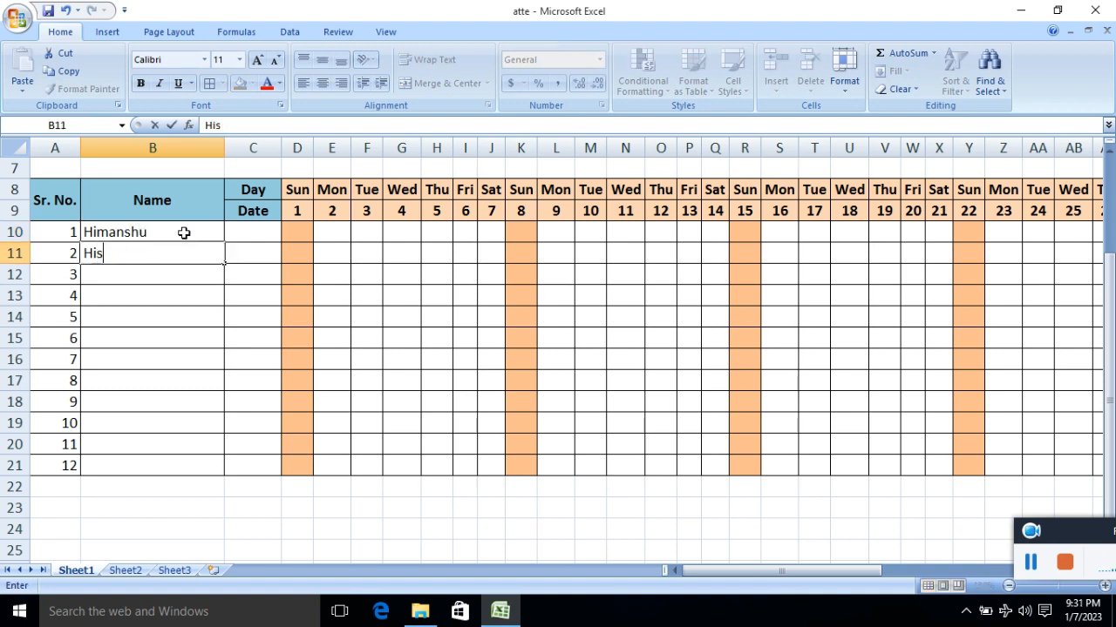
pyautogui.write('Ishan')
pyautogui.press('Tab')
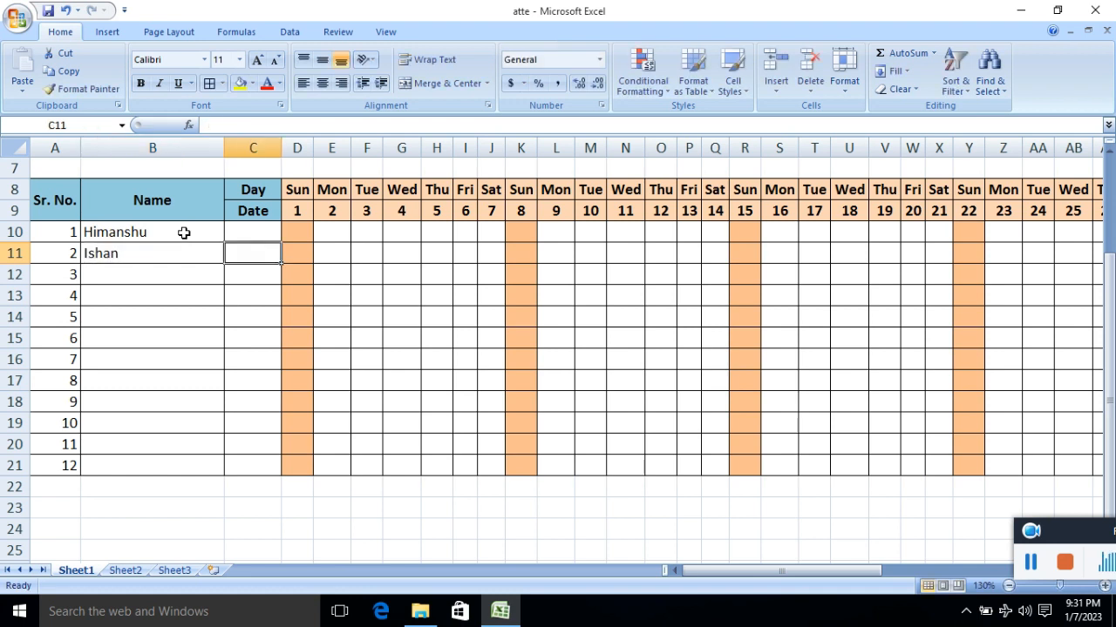
# Fill row 10 with P for dates 2 to 7, A for dates 9 to 13, and P for dates 14, 16 and 17.
pyautogui.click(312, 233)
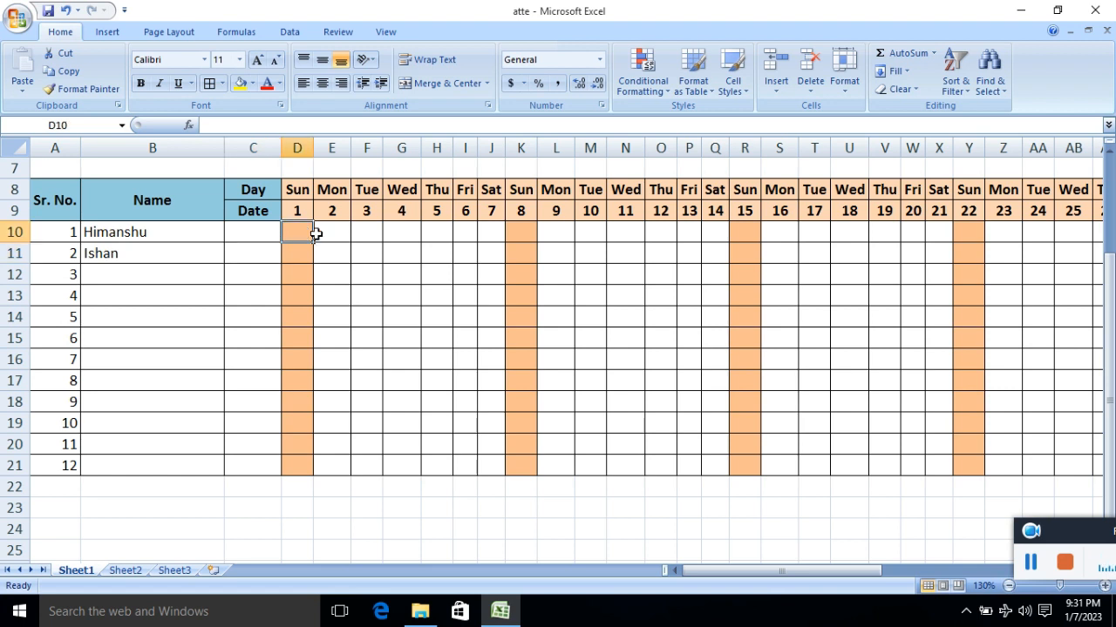
pyautogui.click(338, 236)
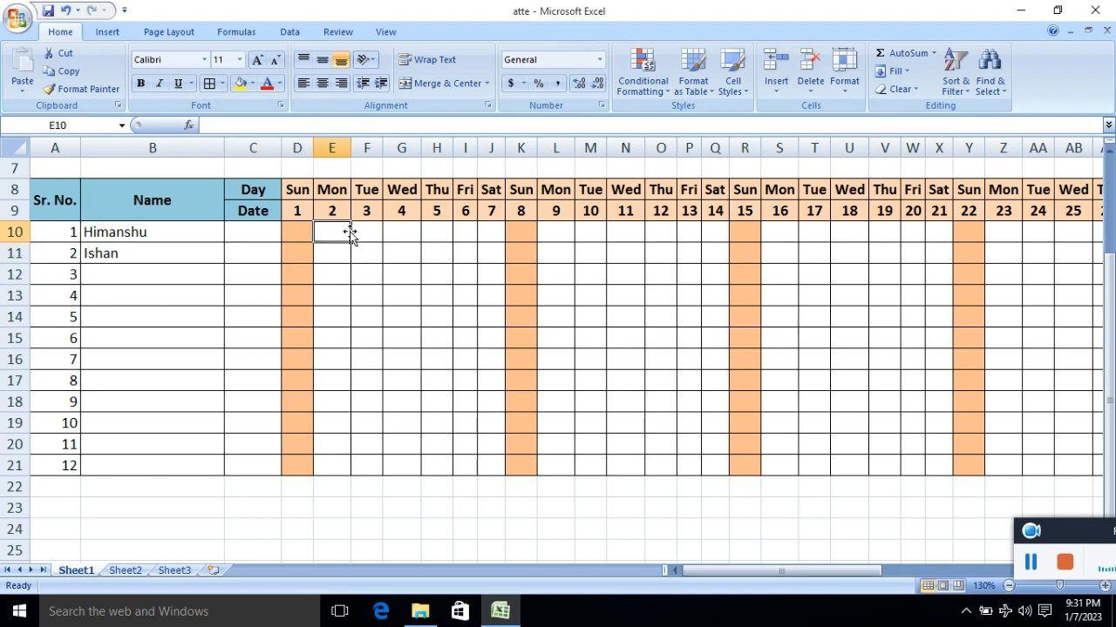
pyautogui.write('P\tp\tp\tp\tp\tp')
pyautogui.moveTo(334, 232); pyautogui.dragTo(389, 238)
pyautogui.click(333, 233)
pyautogui.press('BackSpace')
pyautogui.write('P\tP\tP\tP\tP\tP')
pyautogui.press('Tab')
pyautogui.press('Tab')
pyautogui.write('A\tA\tA\tA\tA\tP\t\tP\tP')
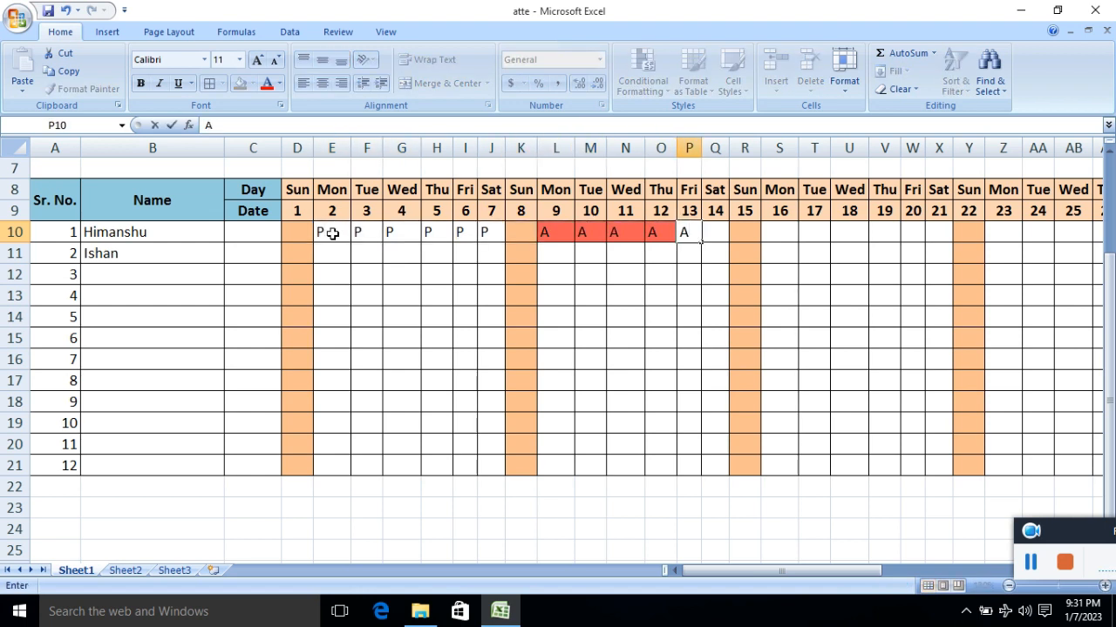
# Enter H in row 10 for the Sundays on dates 1, 8 and 15.
pyautogui.press('Left')
pyautogui.press('Left')
pyautogui.press('Left')
pyautogui.write('H')
pyautogui.press('Left')
pyautogui.press('Left')
pyautogui.press('Left')
pyautogui.press('Left')
pyautogui.press('Left')
pyautogui.press('Left')
pyautogui.press('Left')
pyautogui.press('Left')
pyautogui.write('H')
pyautogui.press('Left')
pyautogui.press('Left')
pyautogui.press('Left')
pyautogui.press('Left')
pyautogui.press('Left')
pyautogui.press('Left')
pyautogui.press('Left')
pyautogui.press('Left')
pyautogui.write('H')
pyautogui.press('Tab')
pyautogui.press('Right')
pyautogui.press('Right')
pyautogui.press('Right')
pyautogui.press('Right')
pyautogui.press('Right')
pyautogui.press('Right')
pyautogui.press('Right')
pyautogui.press('Right')
pyautogui.press('Right')
pyautogui.press('Right')
pyautogui.press('Right')
pyautogui.press('Right')
pyautogui.press('Right')
pyautogui.press('Right')
pyautogui.press('Right')
pyautogui.press('Right')
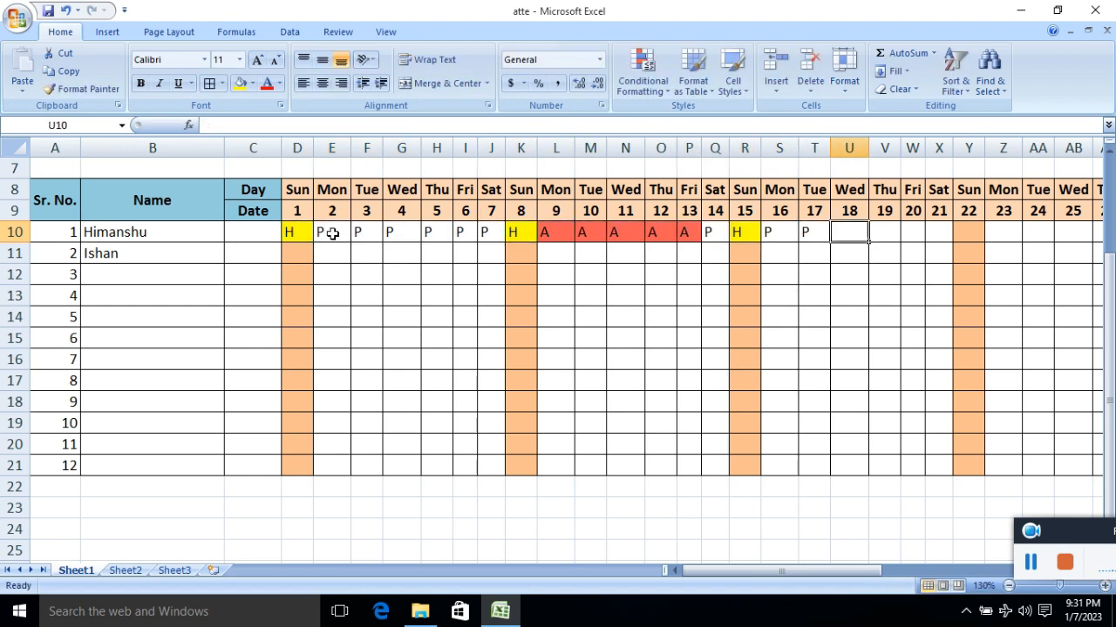
# Complete row 10 with H for 18, P for 19, A for 20, L for 21, P for 23 to 28, H for 29, and P for 30 and 31.
pyautogui.write('H\tP\tA\tL\t\tP\tP\tP\tP\tP\tP\tF')
pyautogui.press('Left')
pyautogui.write('H')
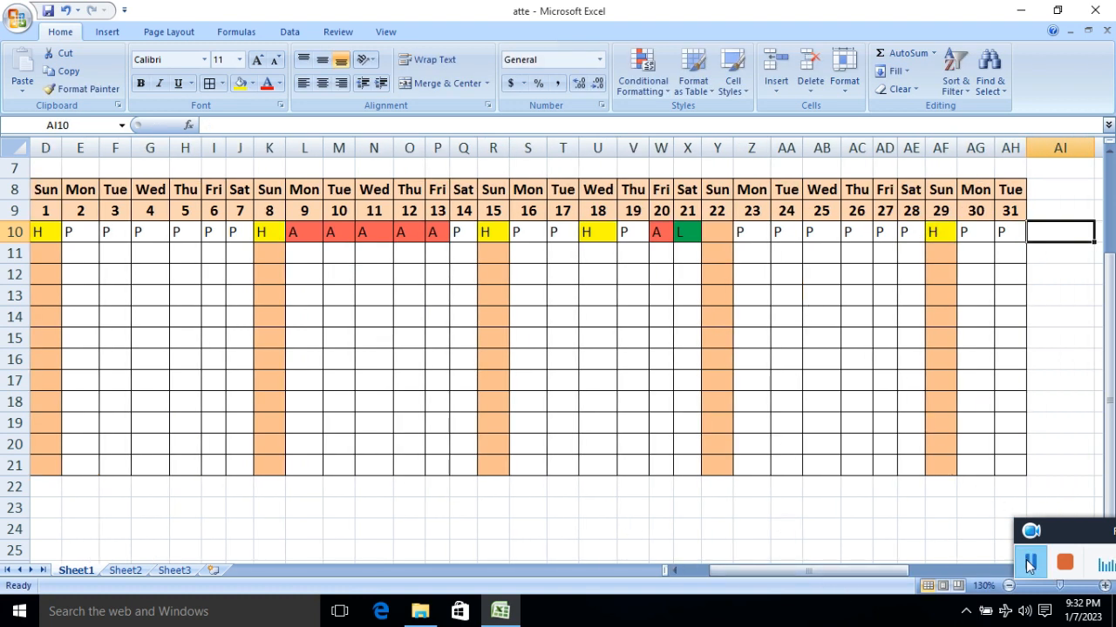
# Enter the summary headings Present, Abs, Hollyday and Leave in cells AI8 to AL8.
pyautogui.hscroll(3, 991, 516)
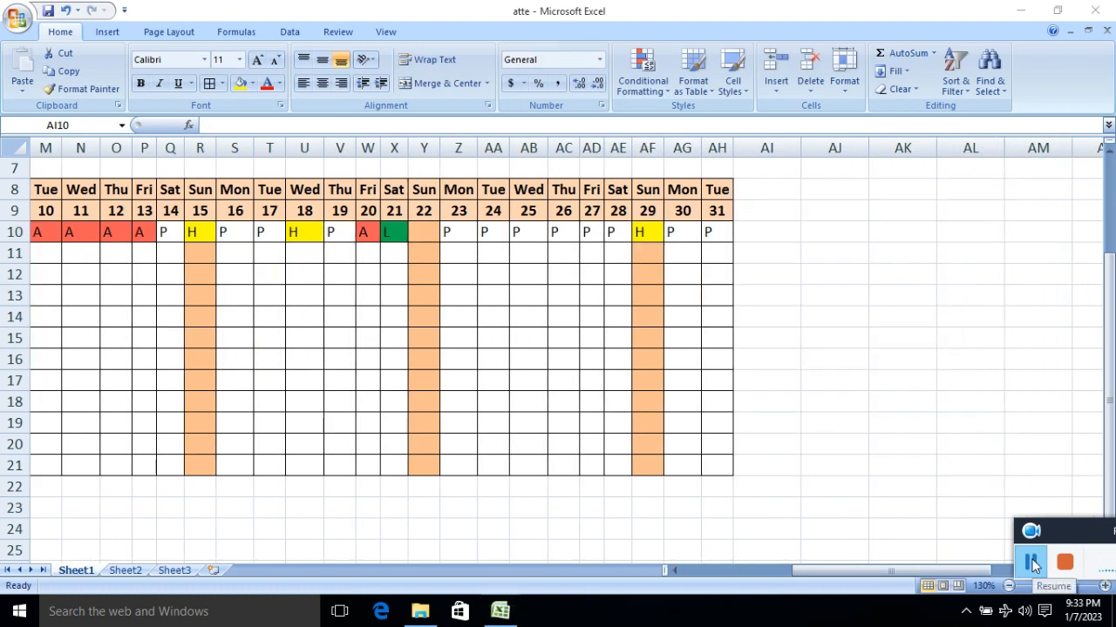
pyautogui.click(769, 195)
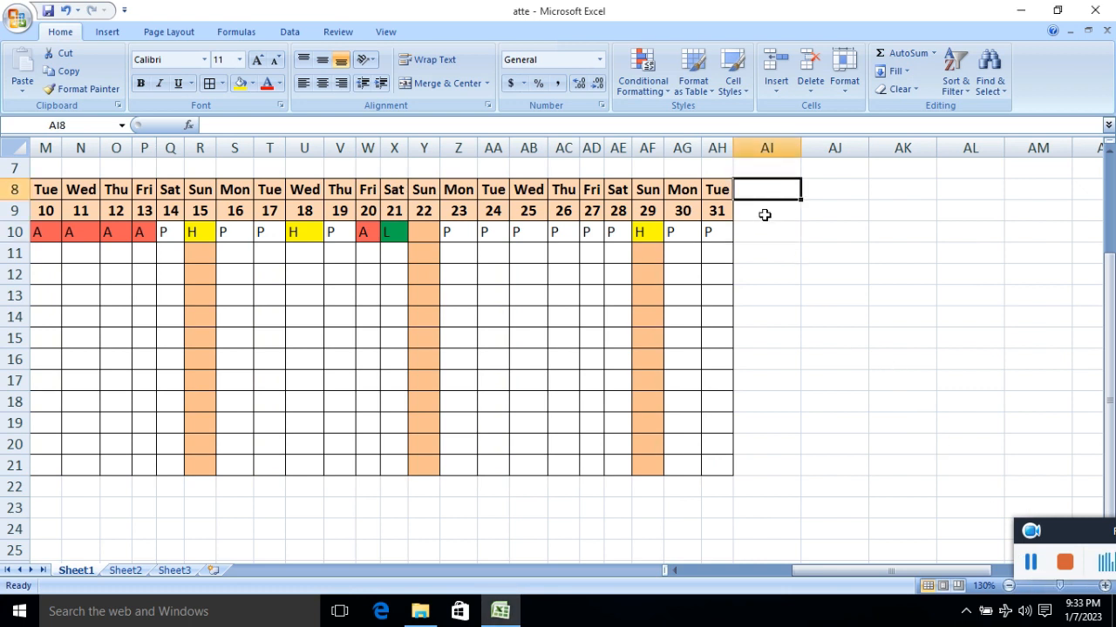
pyautogui.write('p')
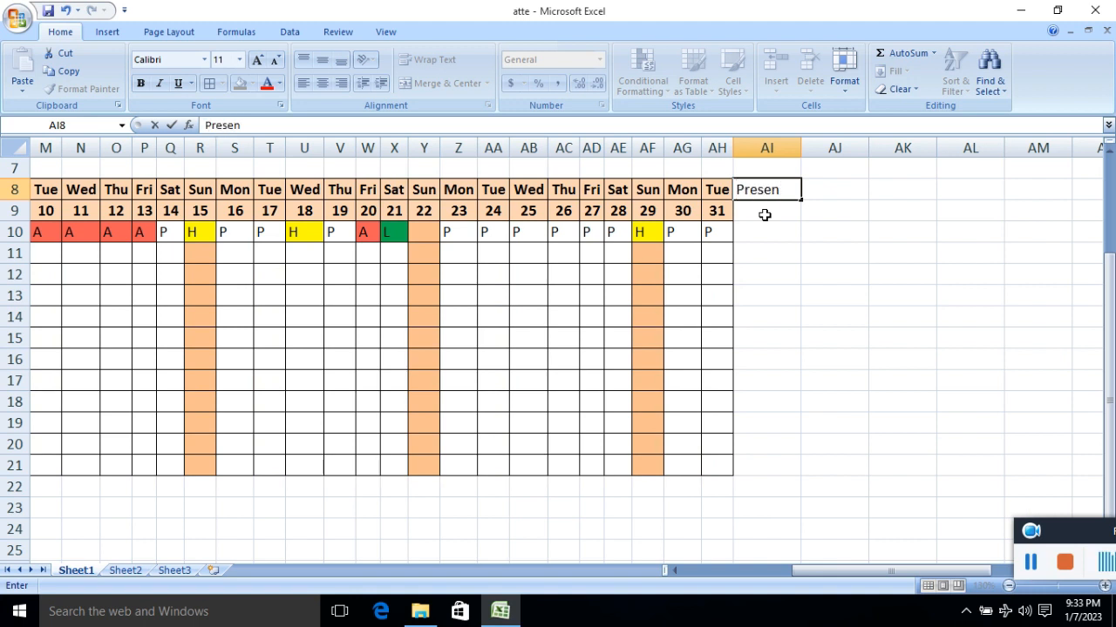
pyautogui.press('Tab')
pyautogui.write('A')
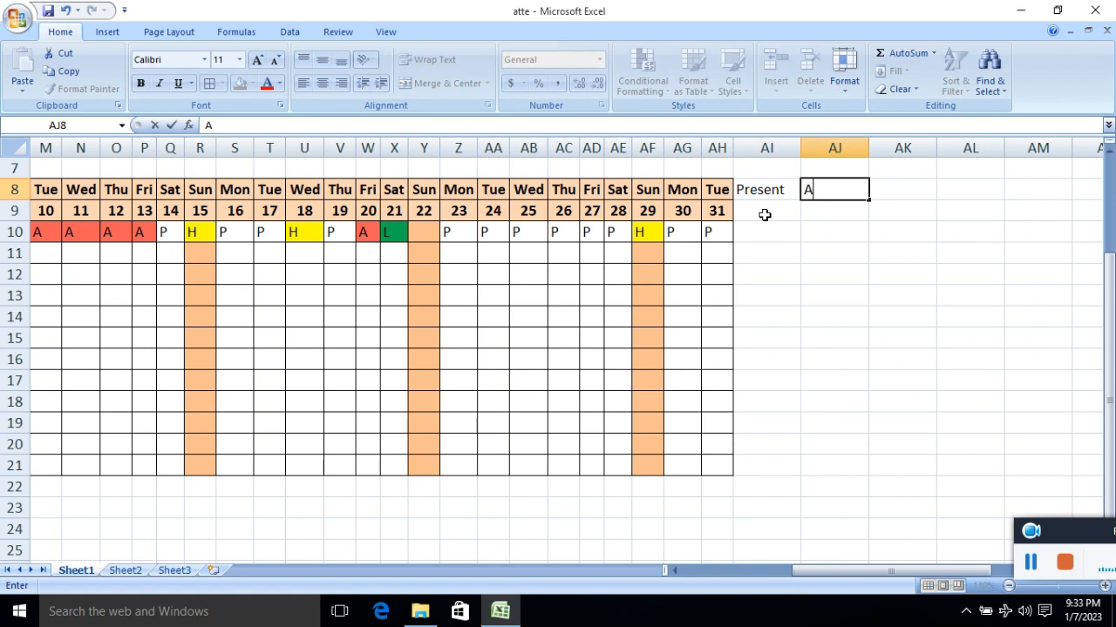
pyautogui.press('Tab')
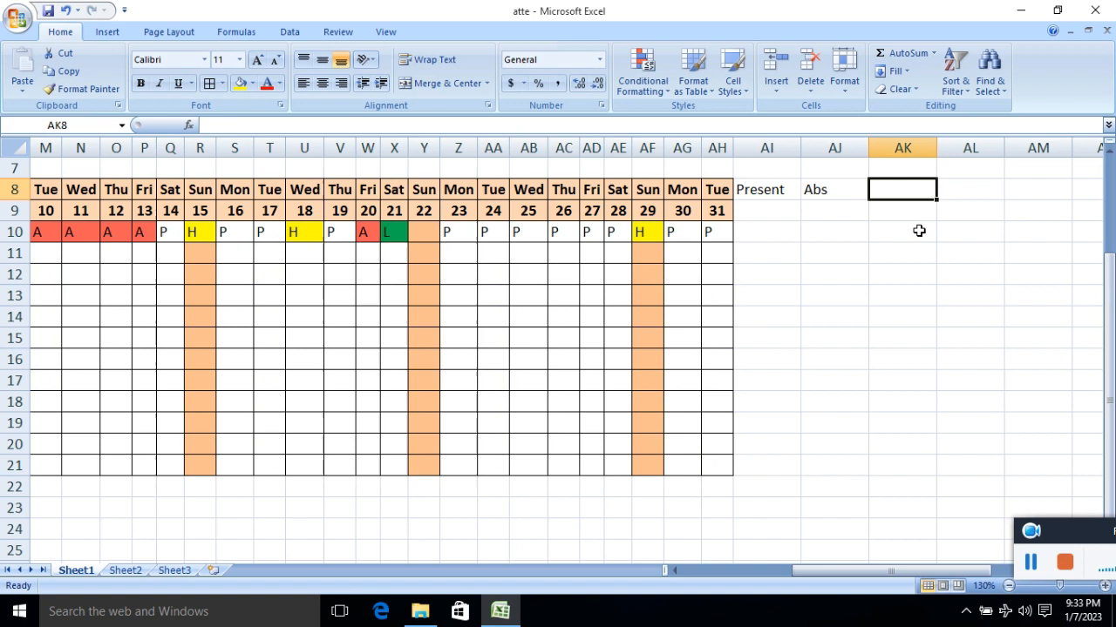
pyautogui.write('Holl')
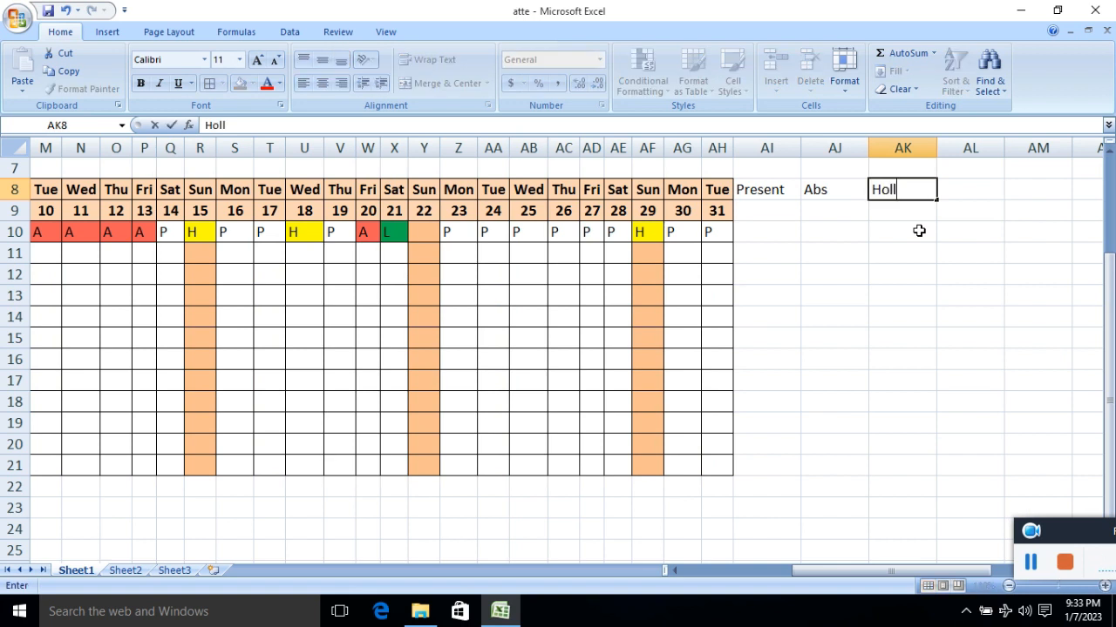
pyautogui.write('yday')
pyautogui.press('Tab')
pyautogui.write('L')
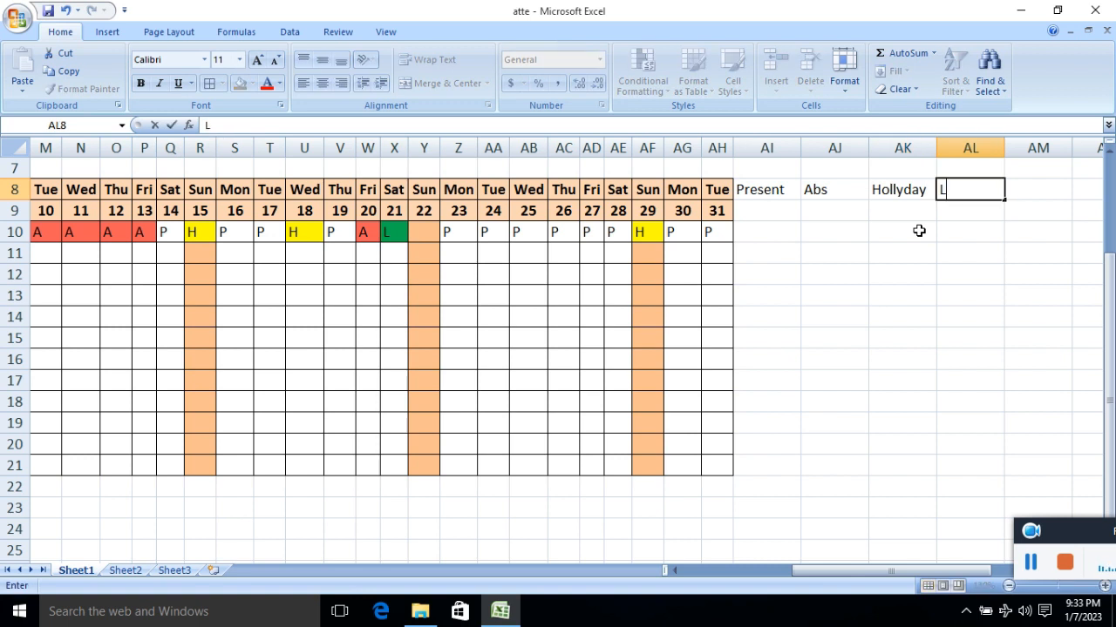
pyautogui.write('eave')
pyautogui.press('Tab')
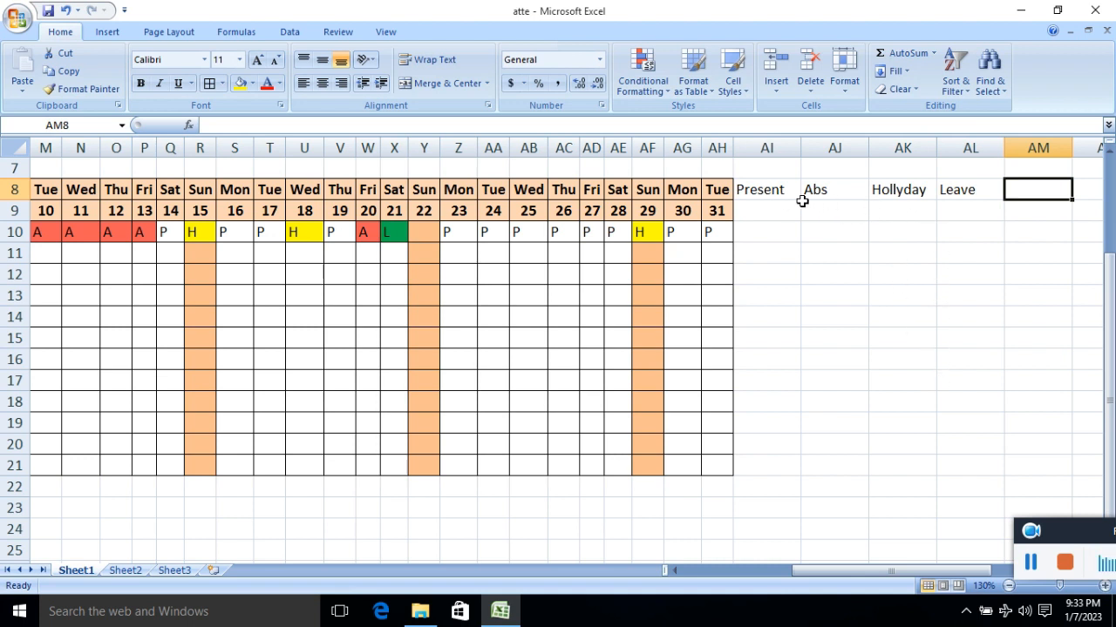
# Bold the summary headings in AI8:AL8 and apply all borders to the range AI8:AL21.
pyautogui.click(1025, 565)
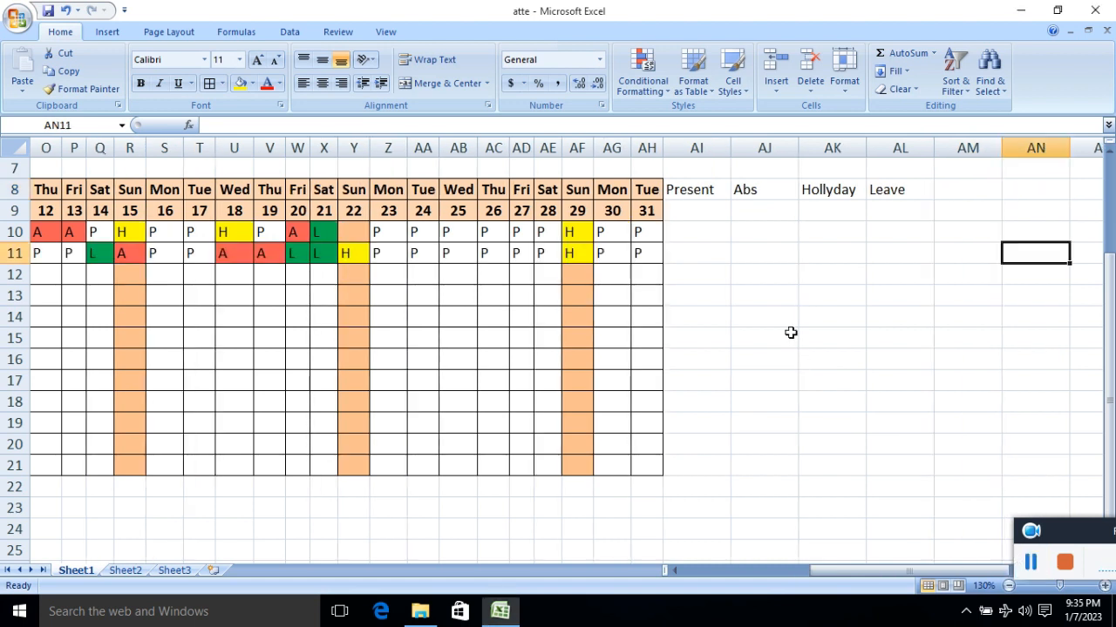
pyautogui.click(764, 295)
pyautogui.moveTo(675, 187); pyautogui.dragTo(880, 187)
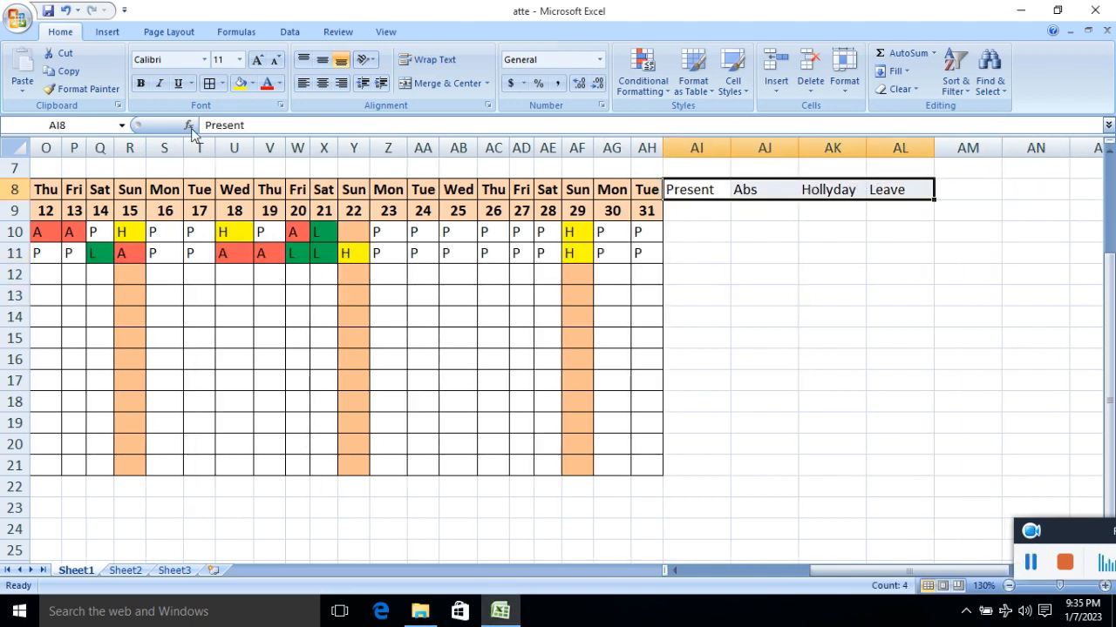
pyautogui.click(139, 83)
pyautogui.click(717, 272)
pyautogui.moveTo(681, 193); pyautogui.dragTo(878, 462)
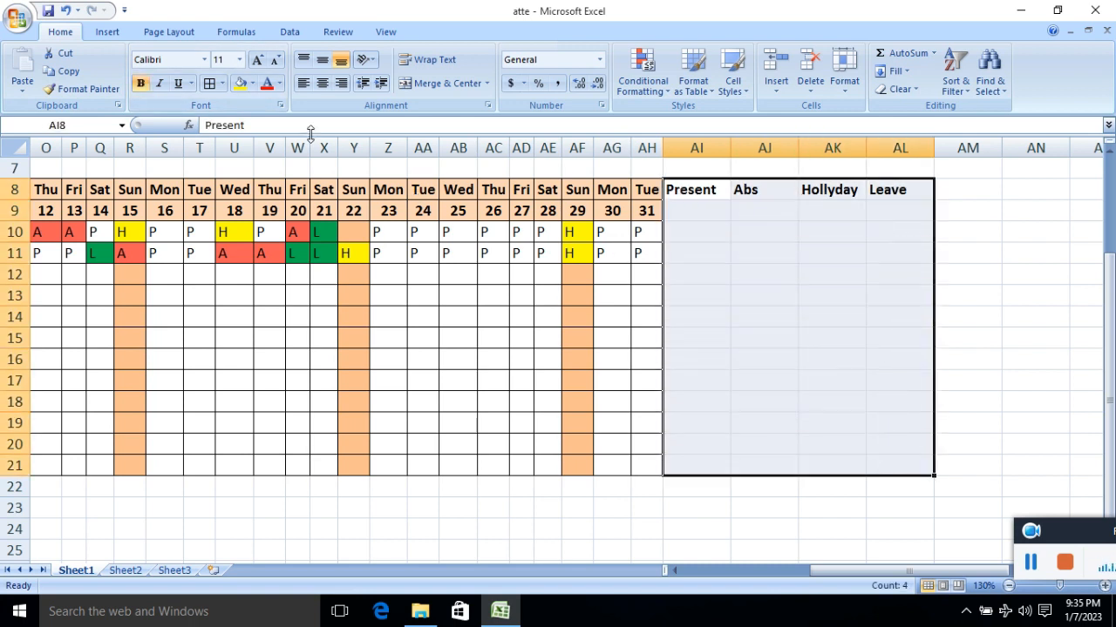
pyautogui.click(211, 83)
pyautogui.click(741, 248)
# Merge and center each of the headings Present, Abs, Hollyday and Leave across rows 8 and 9 of its own column.
pyautogui.moveTo(678, 195); pyautogui.dragTo(748, 204)
pyautogui.click(418, 83)
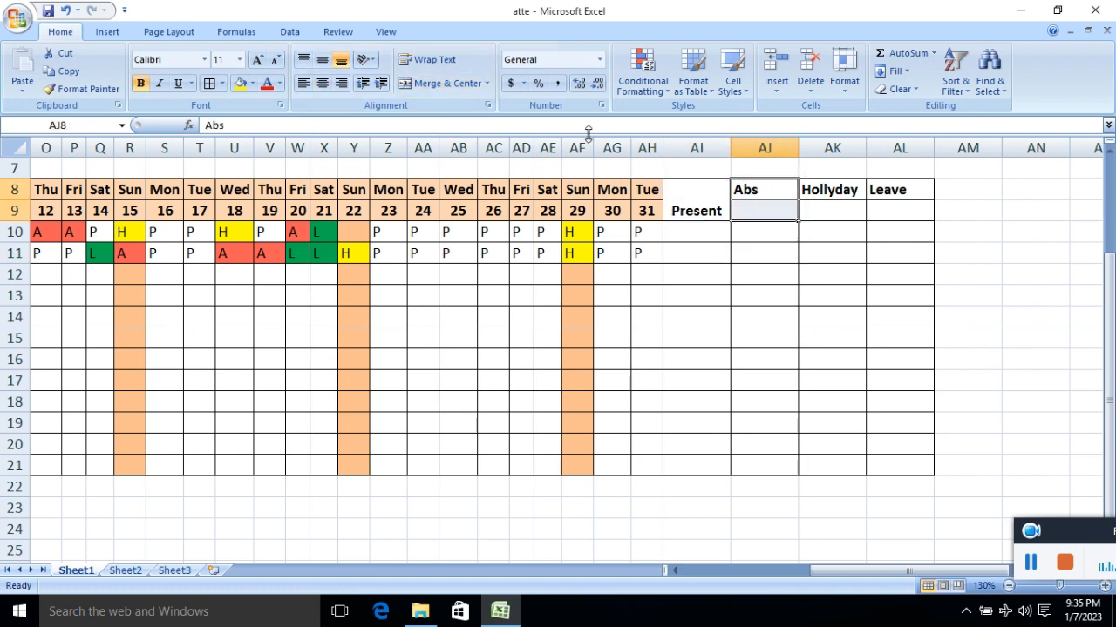
pyautogui.click(429, 83)
pyautogui.moveTo(818, 188); pyautogui.dragTo(822, 209)
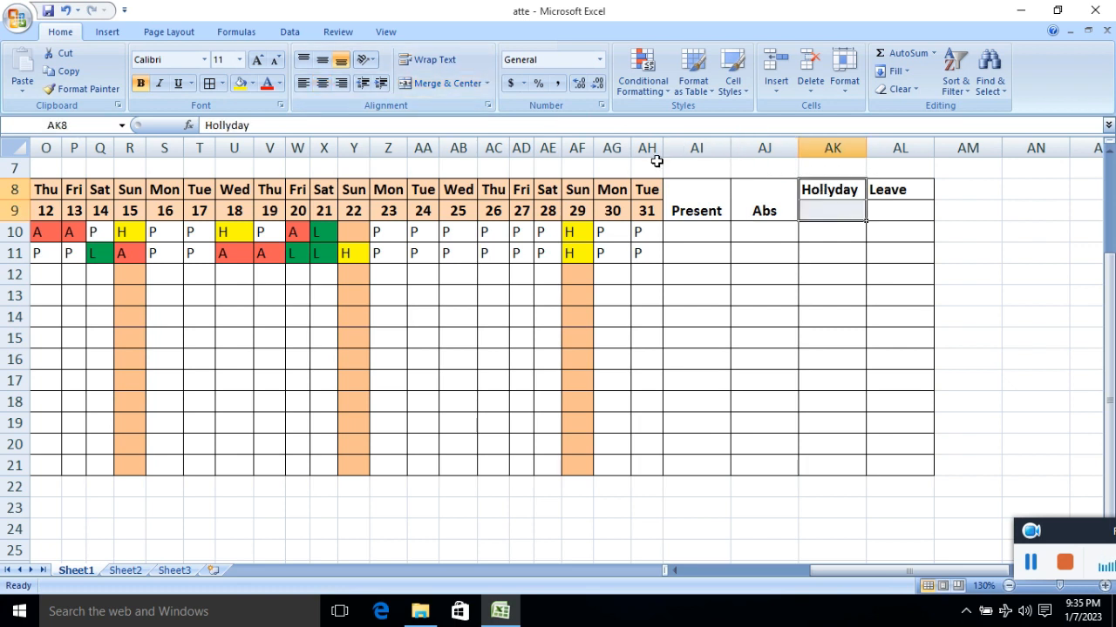
pyautogui.click(432, 83)
pyautogui.moveTo(889, 187); pyautogui.dragTo(897, 204)
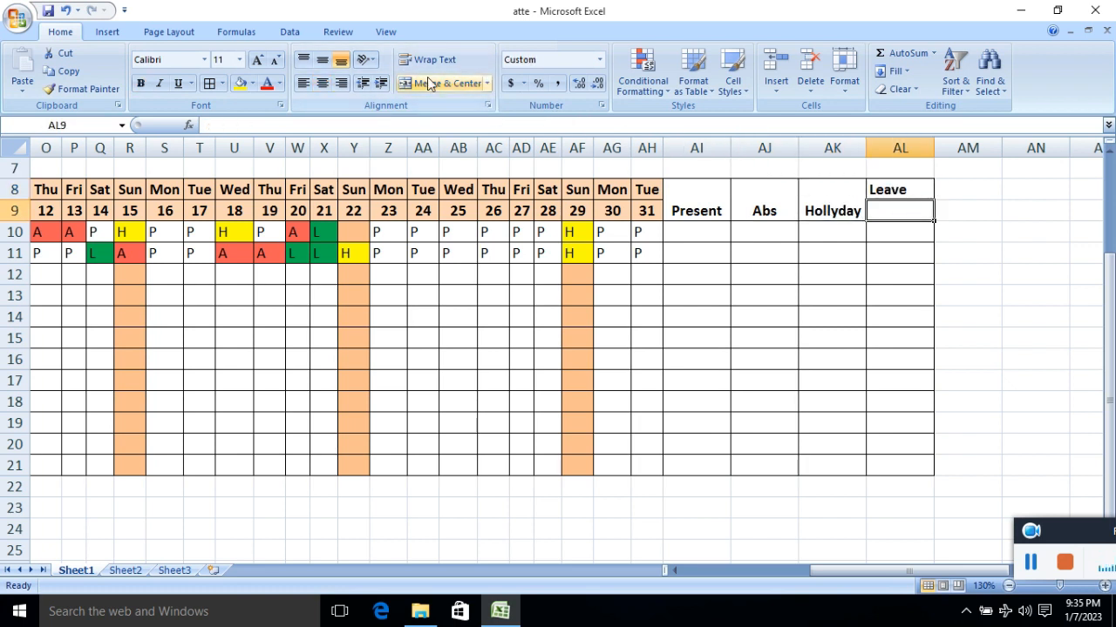
pyautogui.click(950, 233)
pyautogui.click(880, 197)
pyautogui.moveTo(880, 199); pyautogui.dragTo(868, 209)
pyautogui.click(440, 83)
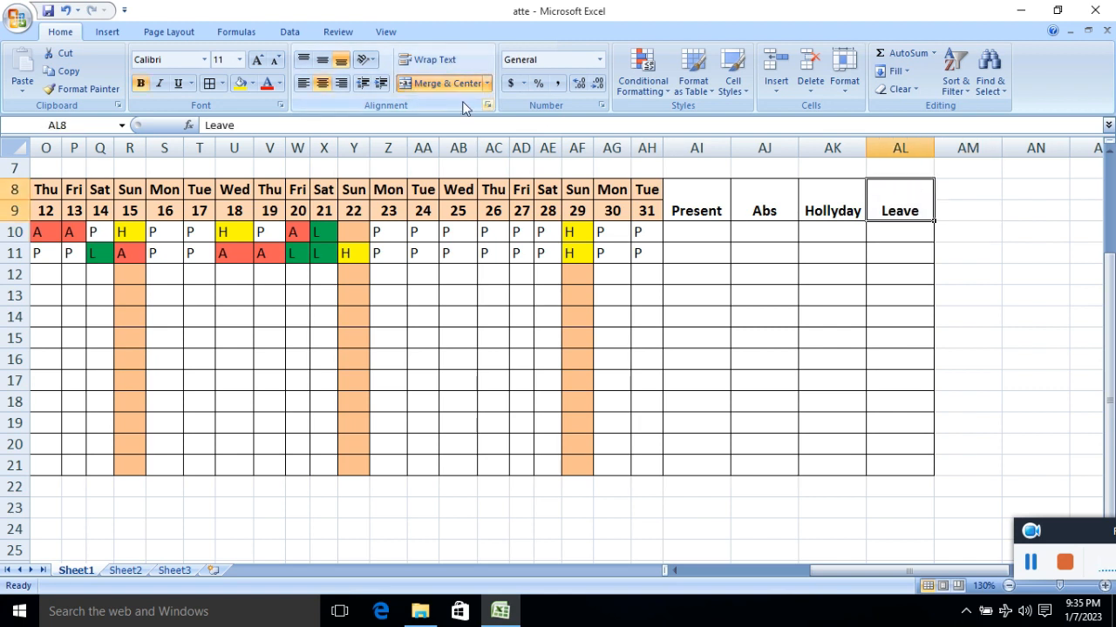
pyautogui.click(759, 251)
# Middle-align the four merged summary headings vertically and fill them with light blue.
pyautogui.moveTo(701, 214); pyautogui.dragTo(871, 209)
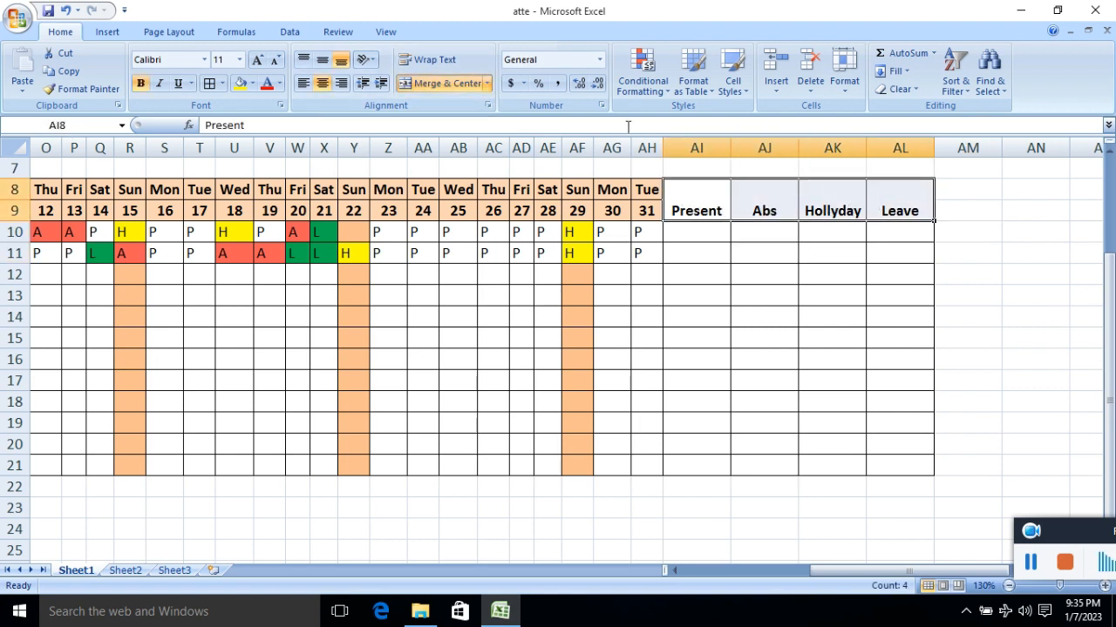
pyautogui.click(322, 59)
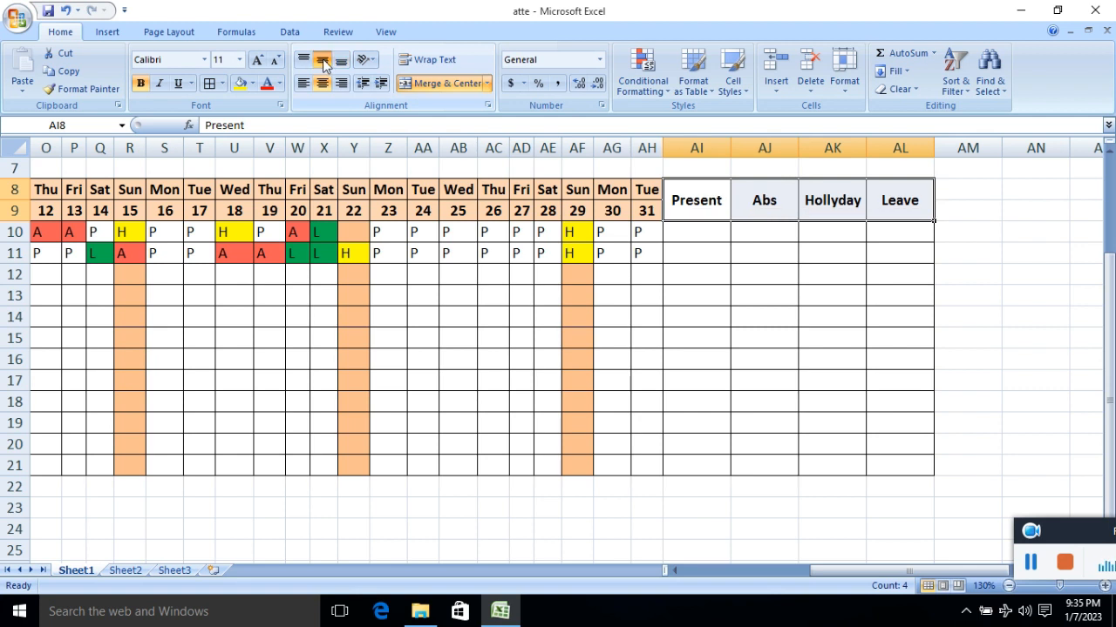
pyautogui.click(252, 83)
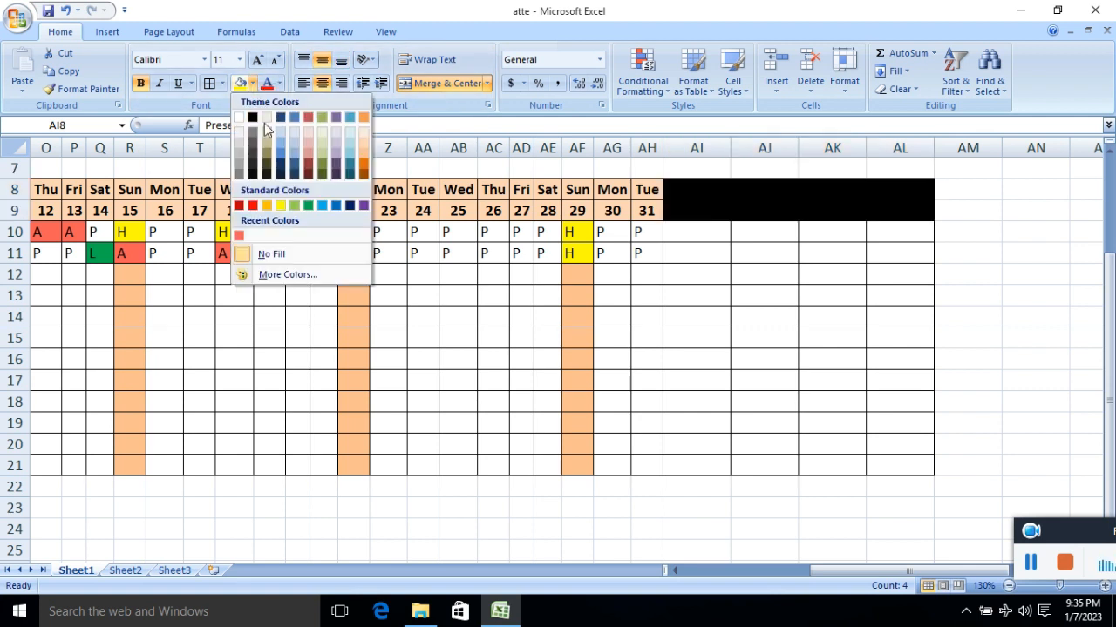
pyautogui.click(281, 152)
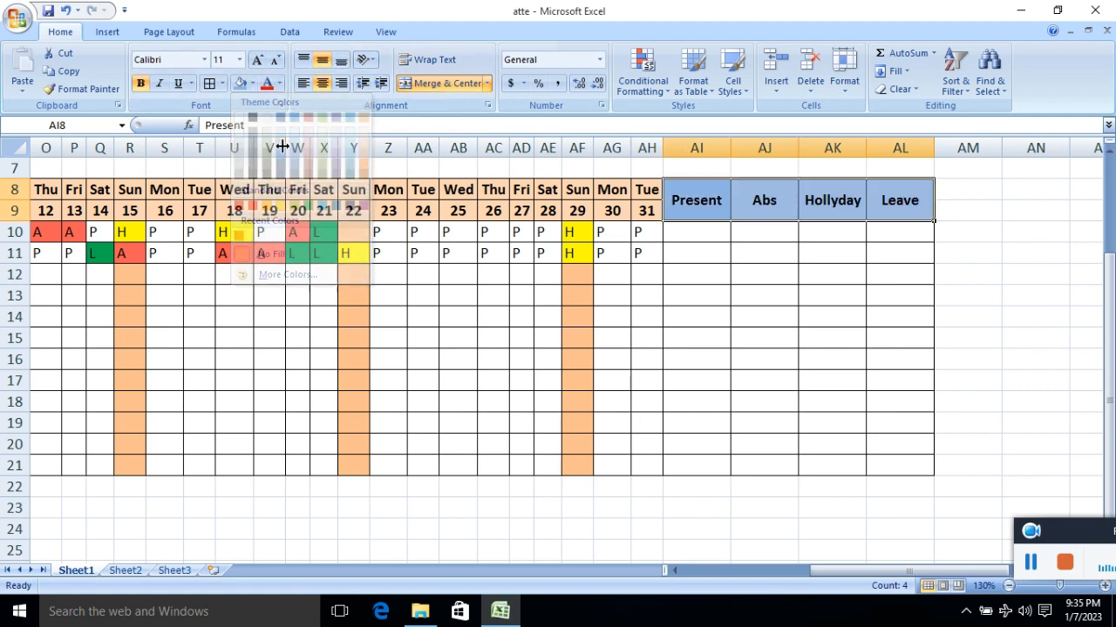
pyautogui.click(675, 275)
# Enter the formula =COUNTIF(D10:AH10,"P") in the Present cell AI10.
pyautogui.click(687, 212)
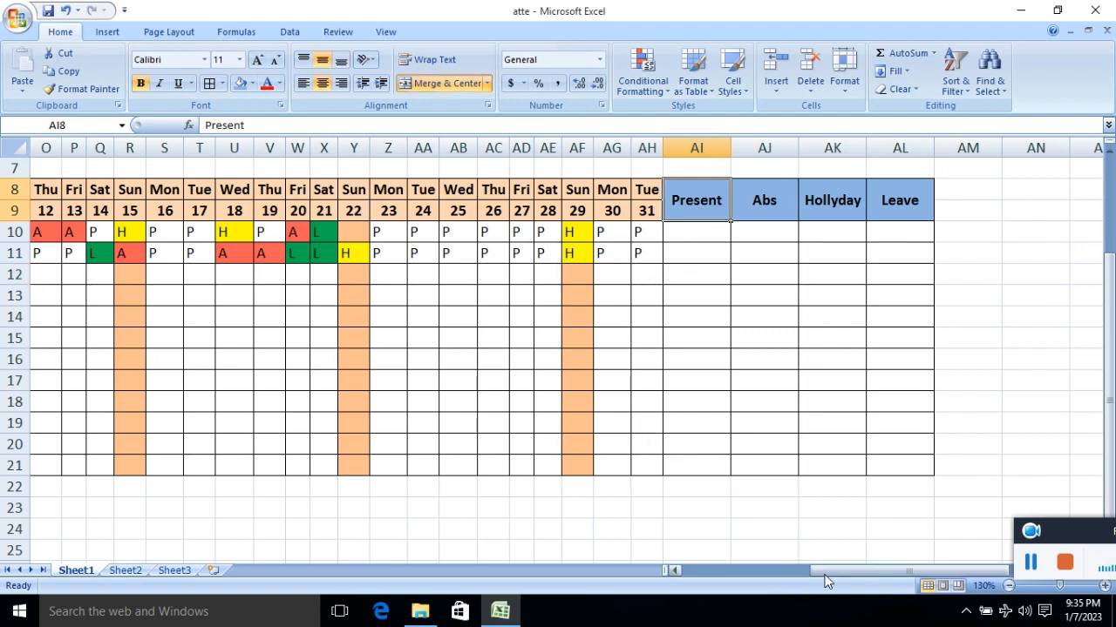
pyautogui.moveTo(828, 571); pyautogui.dragTo(791, 558)
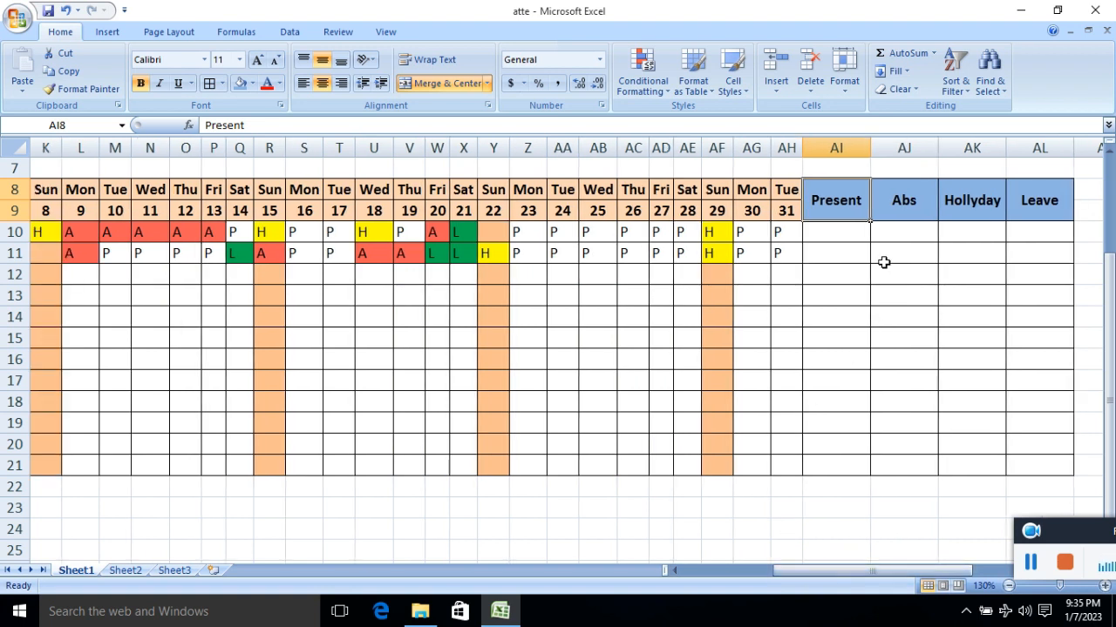
pyautogui.click(840, 231)
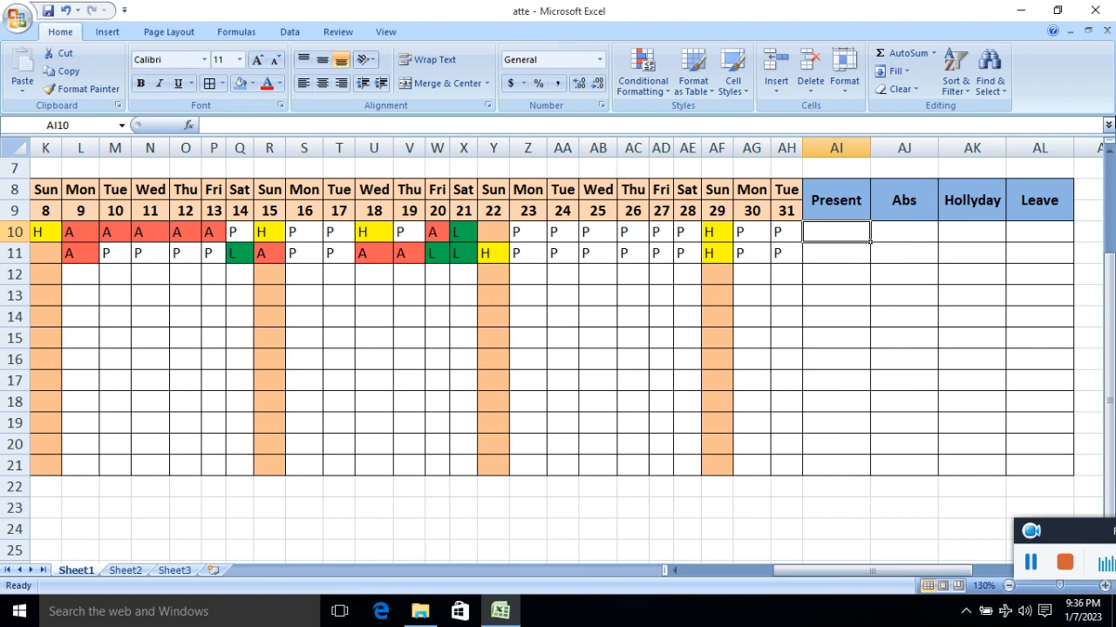
pyautogui.write('=')
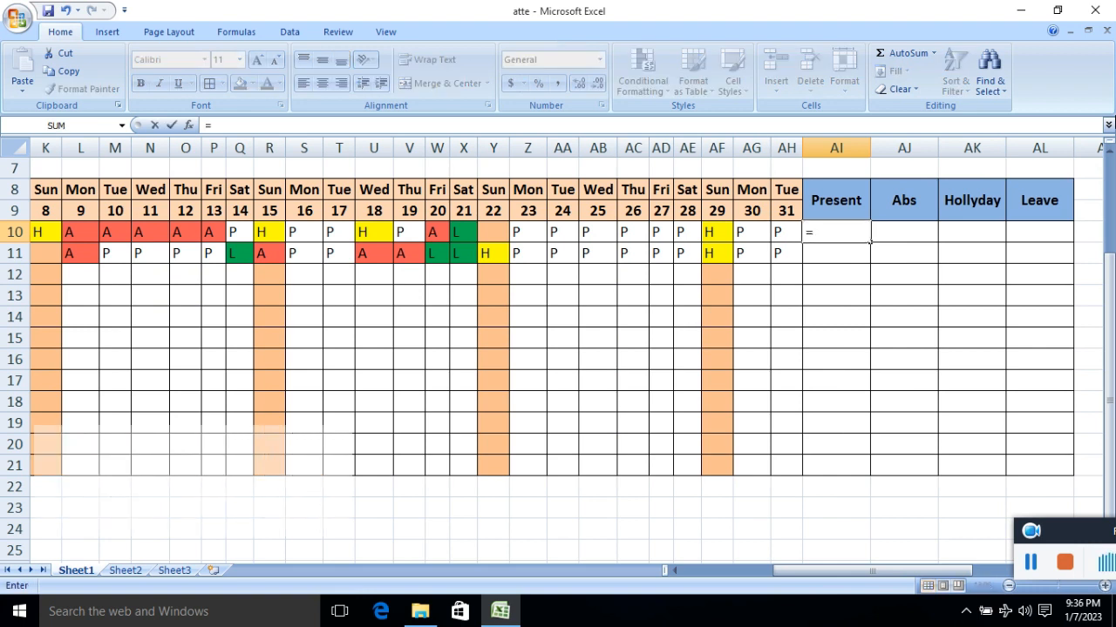
pyautogui.write('COUN')
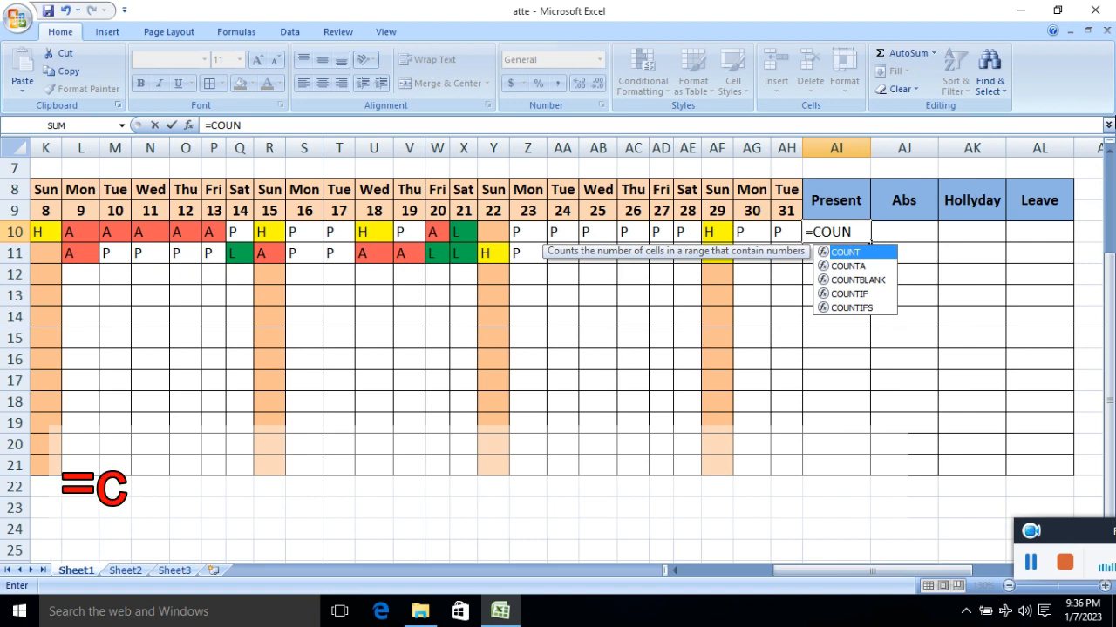
pyautogui.write('TIF(')
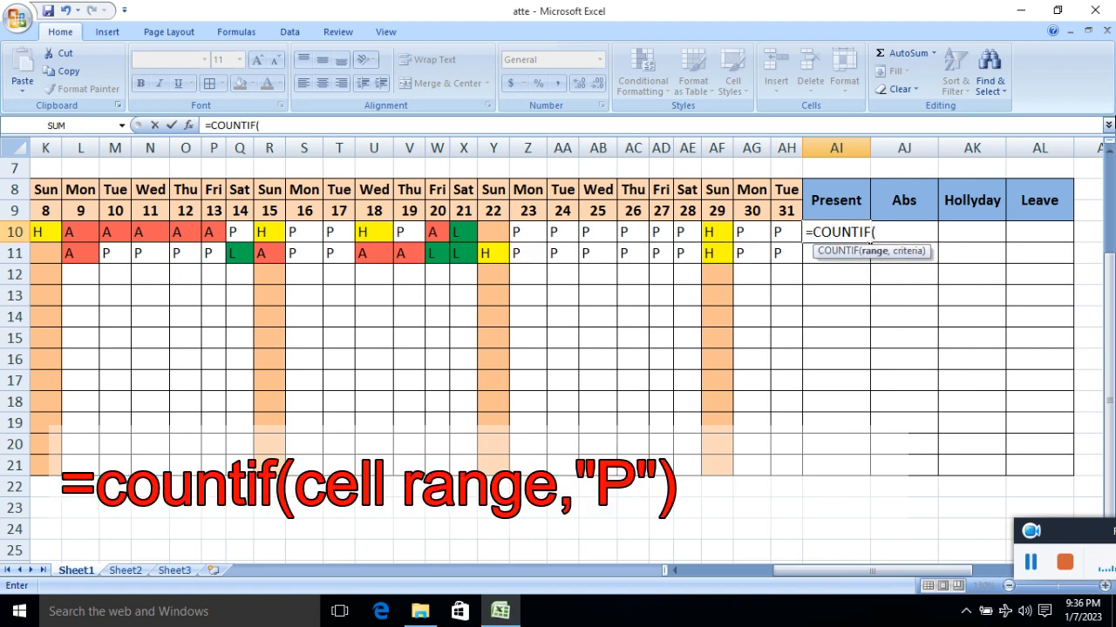
pyautogui.moveTo(868, 571); pyautogui.dragTo(800, 577)
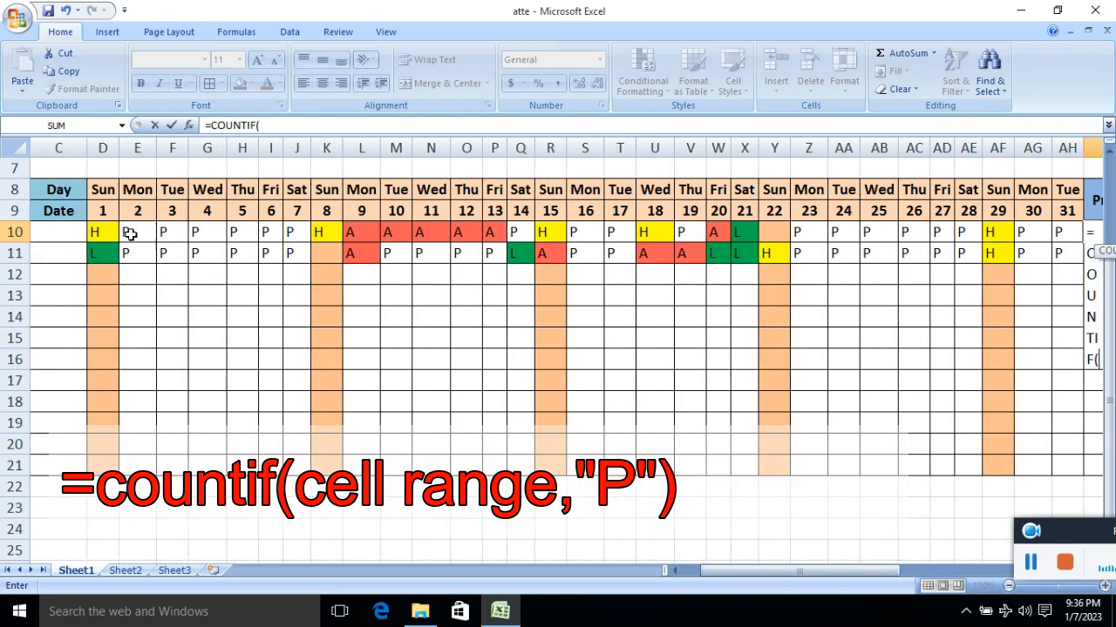
pyautogui.moveTo(106, 229); pyautogui.dragTo(851, 232)
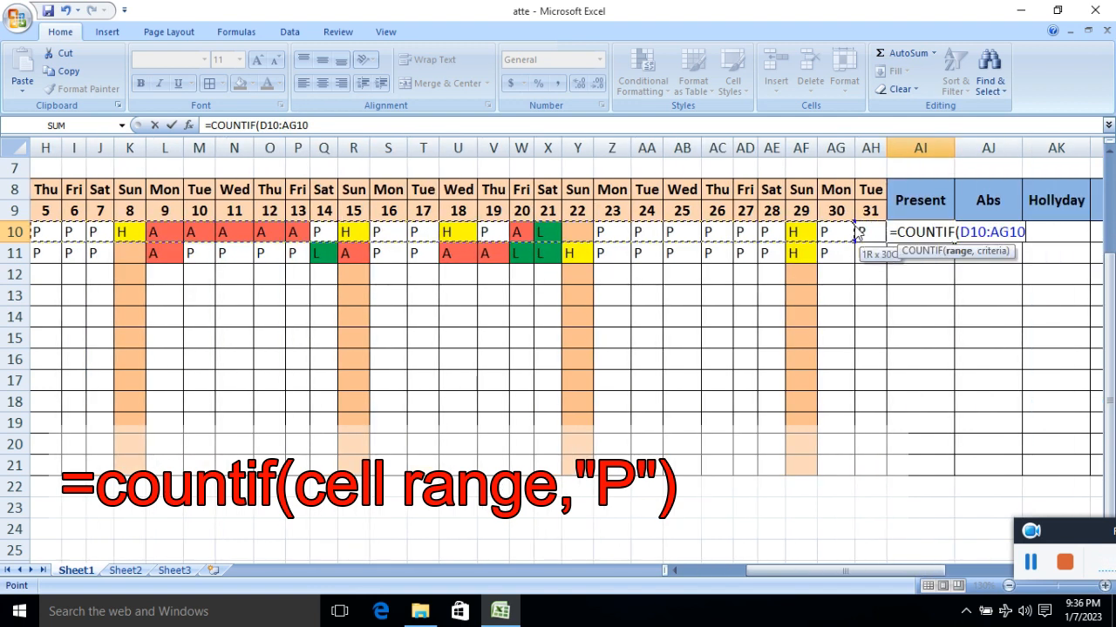
pyautogui.write(',')
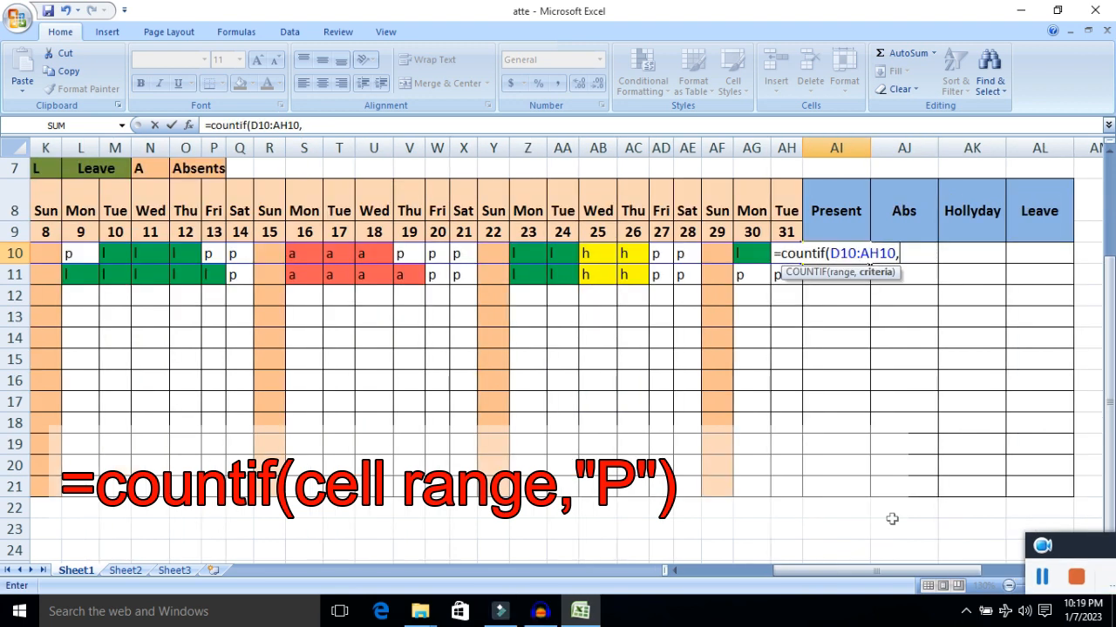
pyautogui.write('"P')
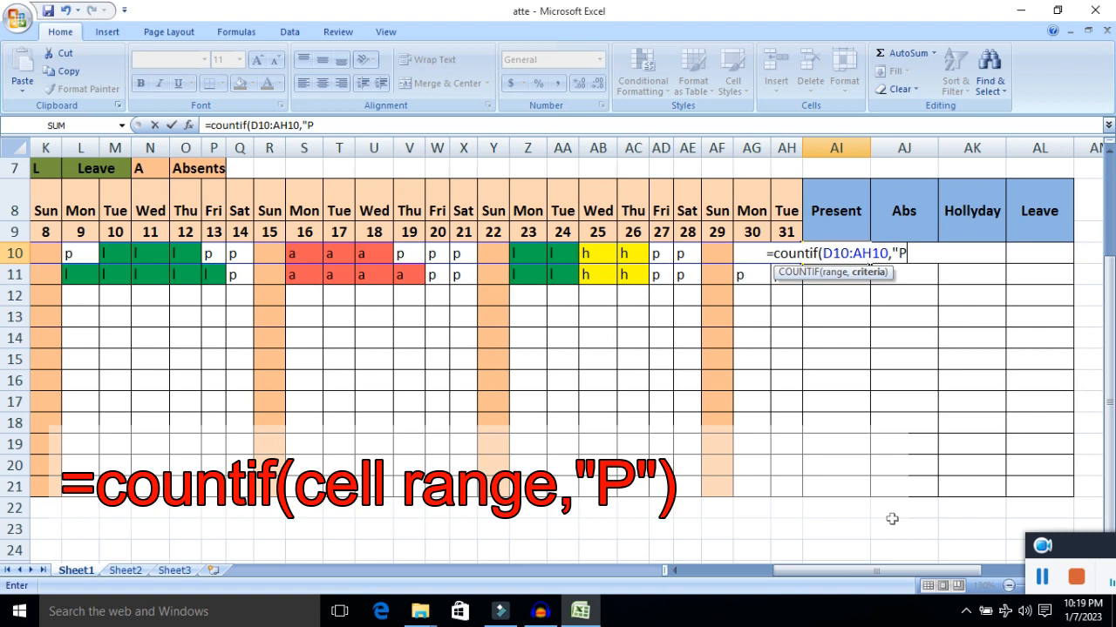
pyautogui.write('"')
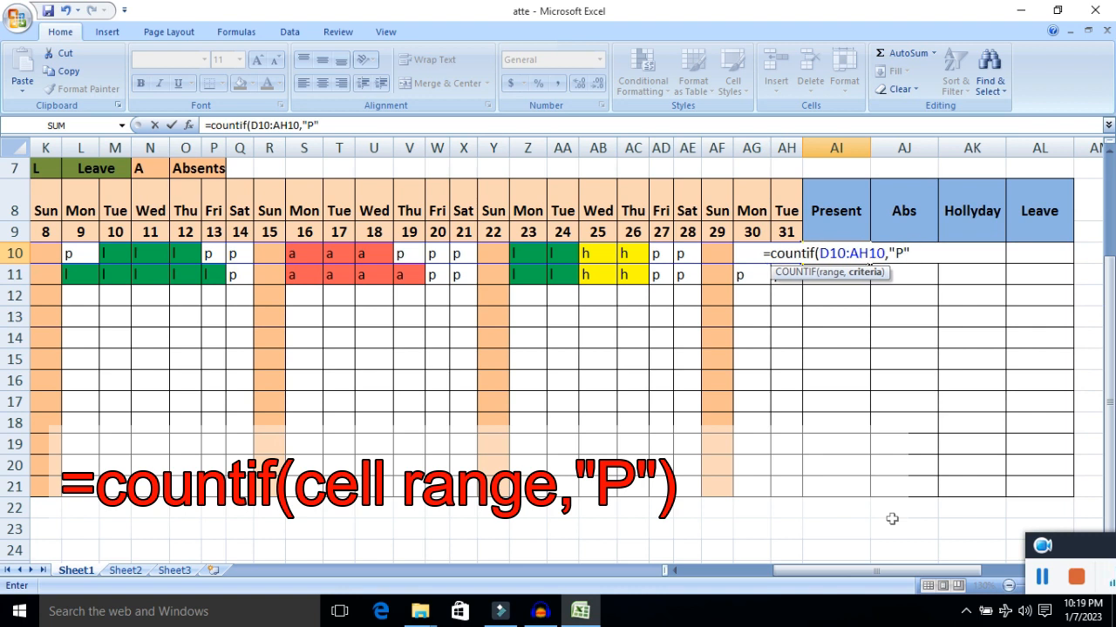
pyautogui.write(')')
pyautogui.press('Return')
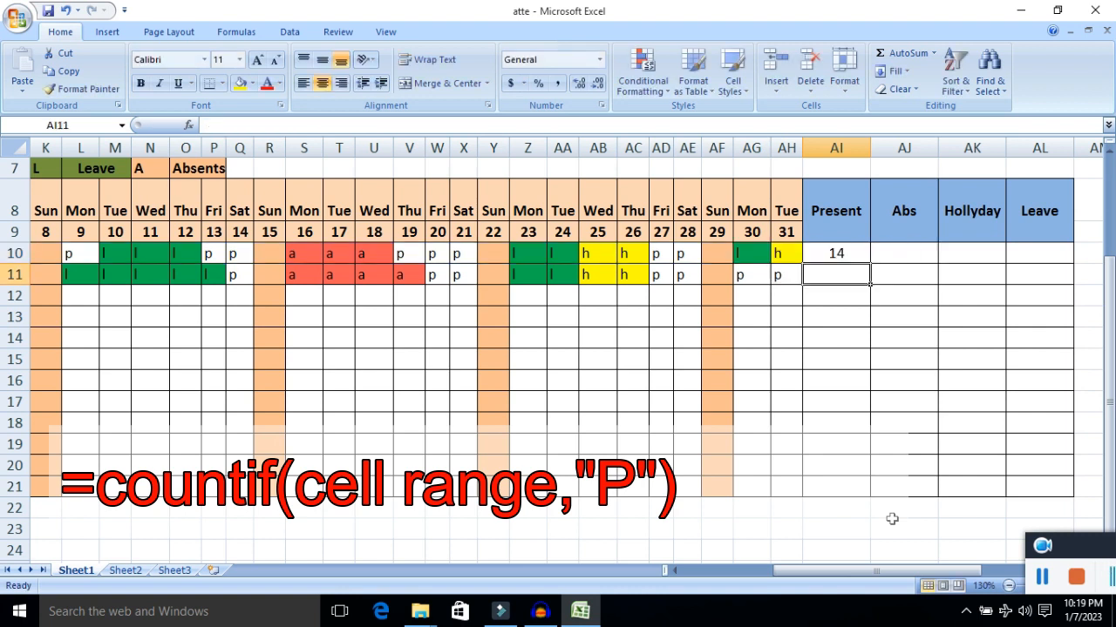
# Fill the Present formula from AI10 down to AI21.
pyautogui.click(835, 251)
pyautogui.moveTo(869, 267); pyautogui.dragTo(889, 476)
pyautogui.click(904, 258)
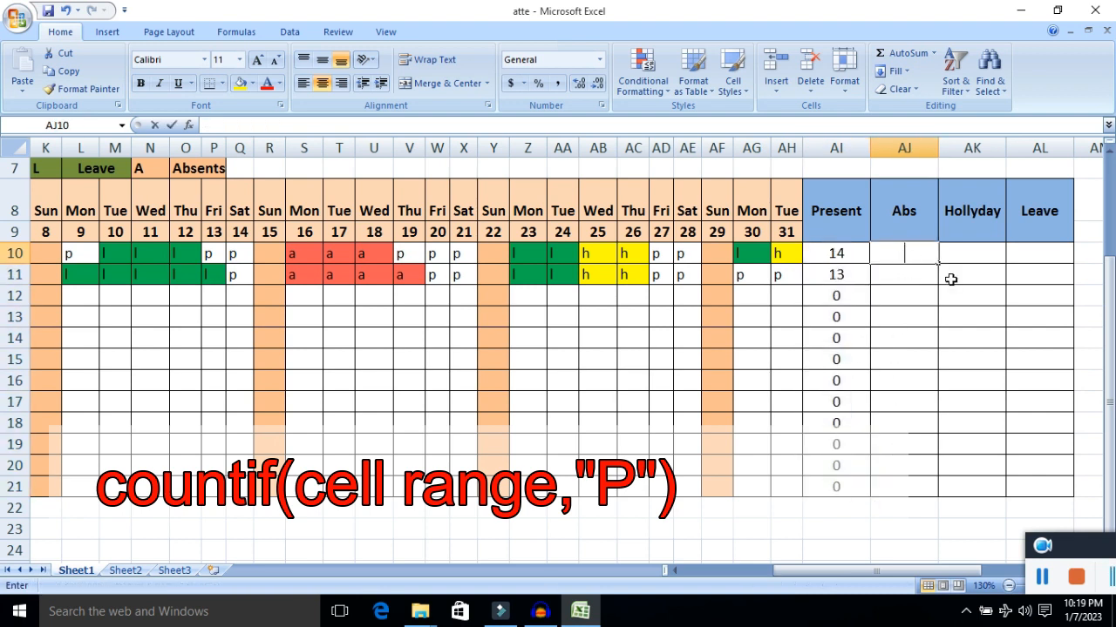
pyautogui.click(986, 312)
# Copy the Present formula from AI10 into the Abs cell AJ10 and change its criterion to "A".
pyautogui.click(836, 253)
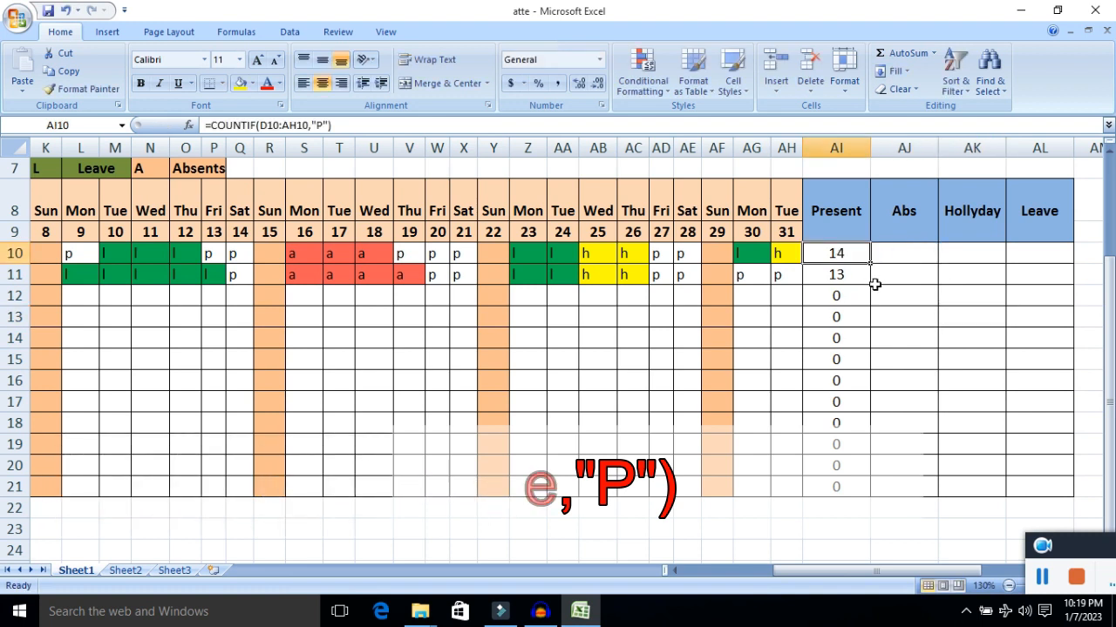
pyautogui.hotkey('ctrl', 'c')
pyautogui.click(897, 237)
pyautogui.click(922, 257)
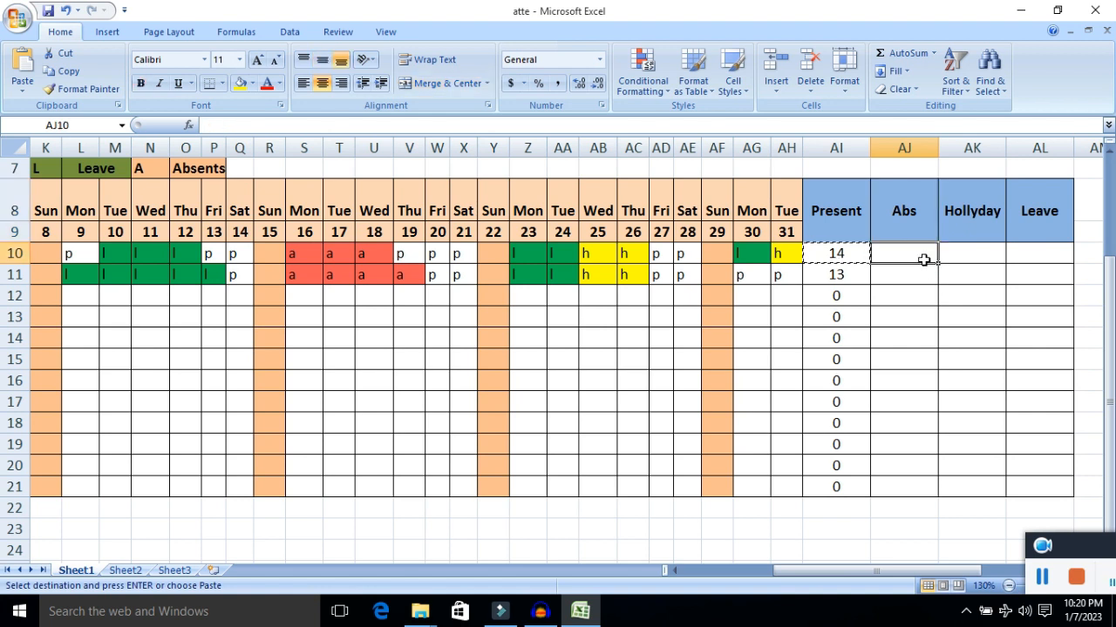
pyautogui.hotkey('ctrl', 'v')
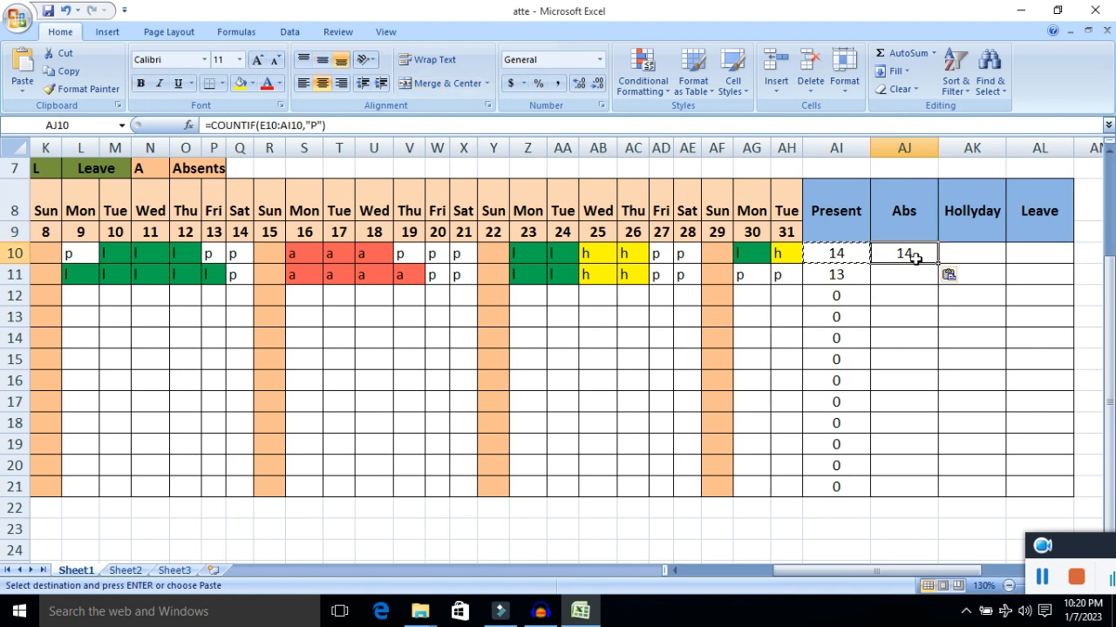
pyautogui.doubleClick(916, 259)
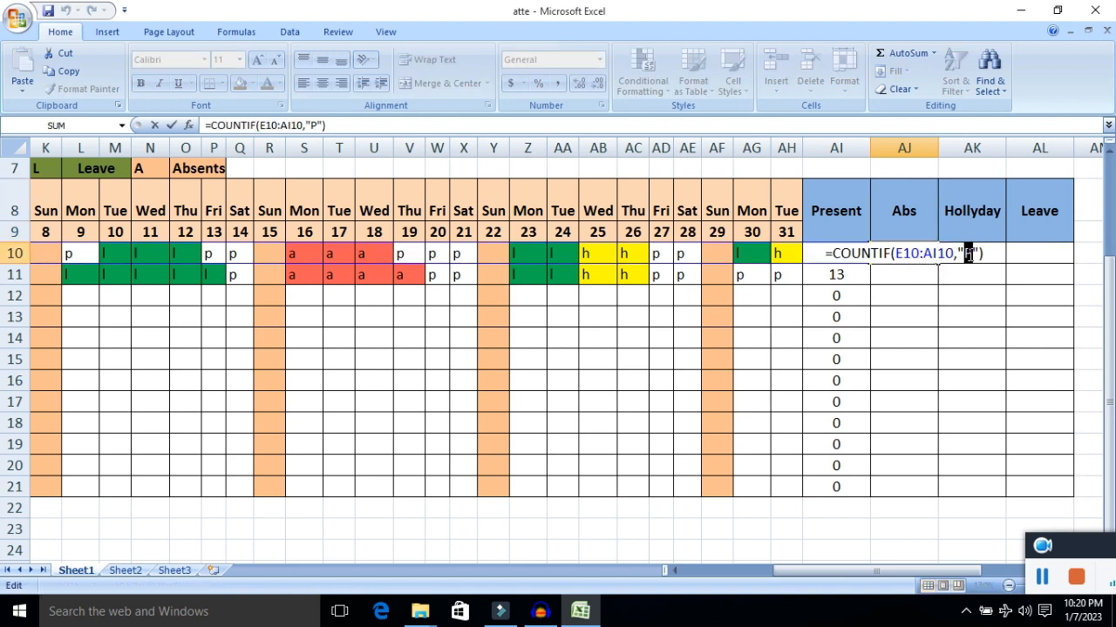
pyautogui.doubleClick(967, 254)
pyautogui.write('A')
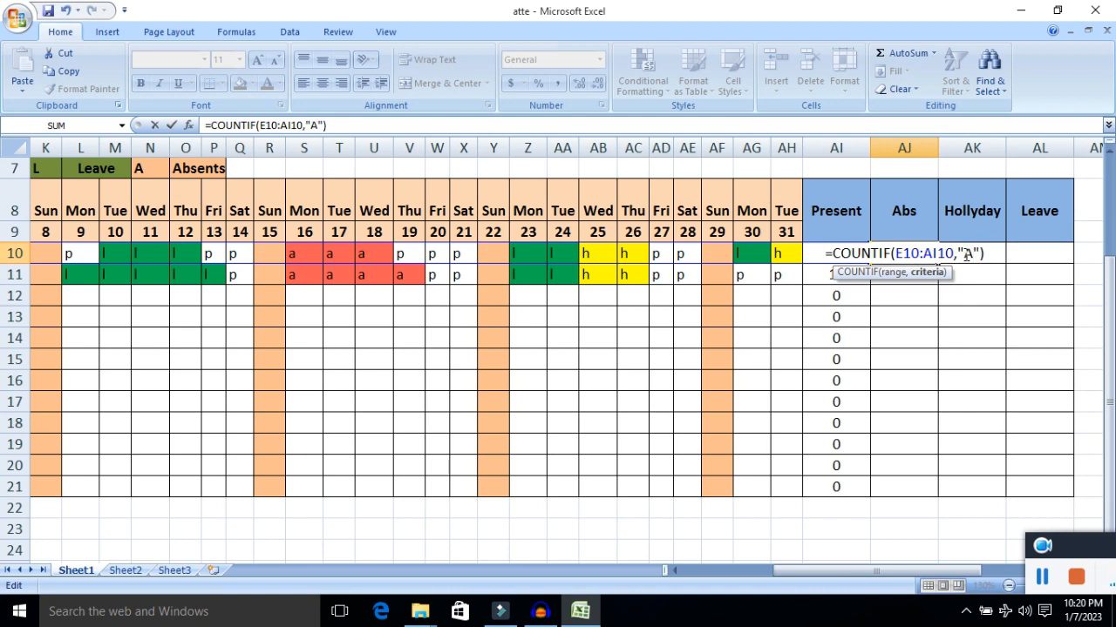
pyautogui.press('Return')
# Fill the Abs formula from AJ10 down to AJ21.
pyautogui.click(916, 251)
pyautogui.moveTo(936, 262); pyautogui.dragTo(926, 494)
pyautogui.click(972, 251)
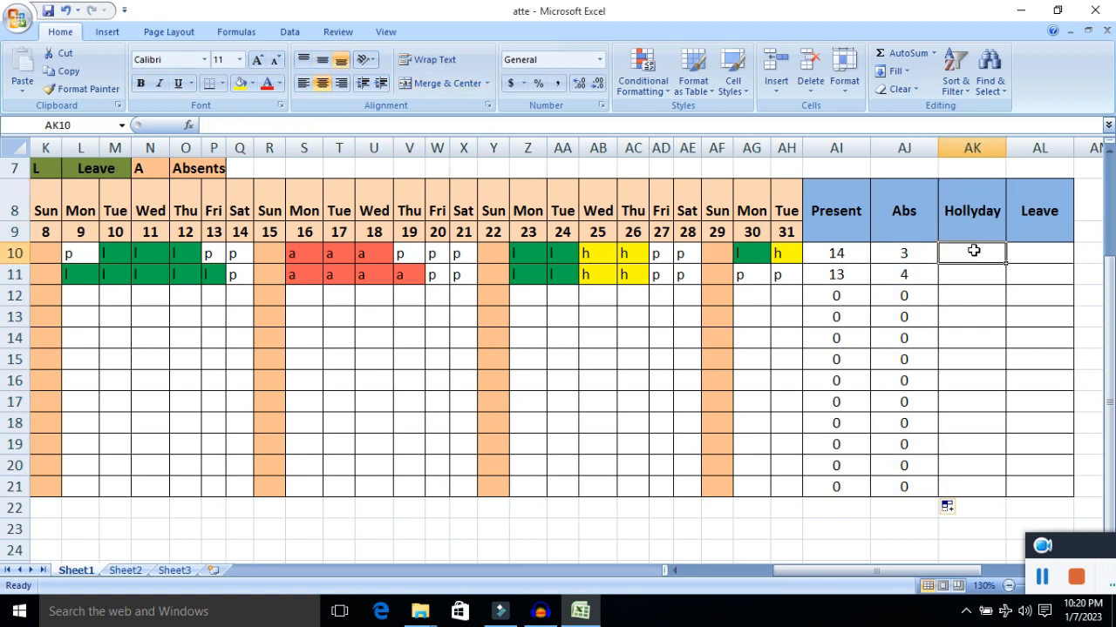
# Fill the Hollyday cells AK10:AK21 with a copy of the AI10 formula that uses "H" as its criterion.
pyautogui.click(850, 253)
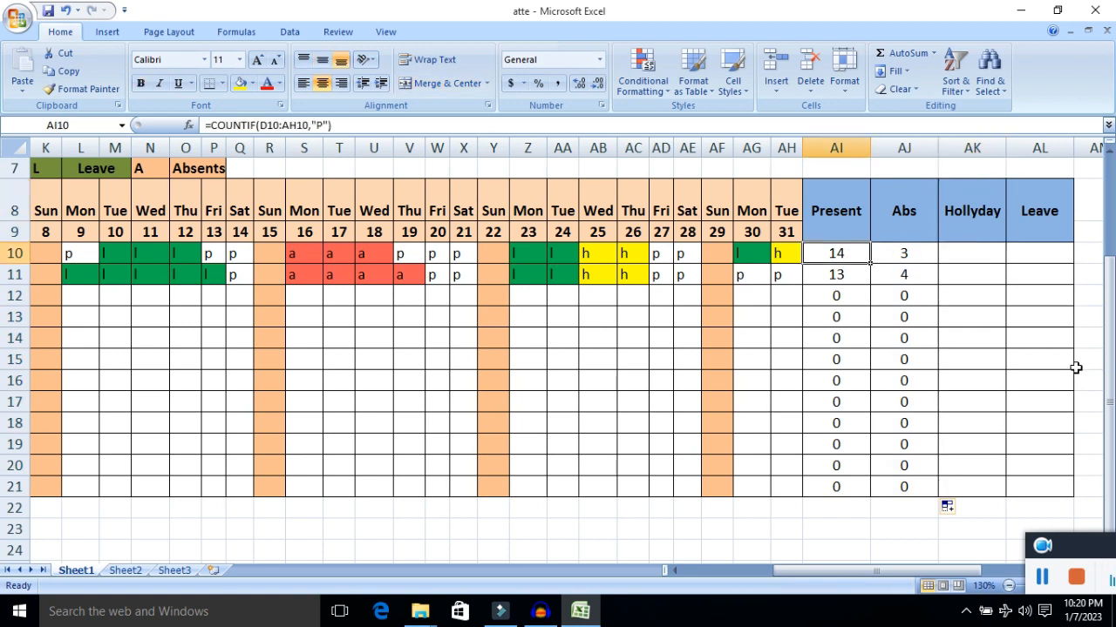
pyautogui.hotkey('ctrl', 'c')
pyautogui.click(971, 255)
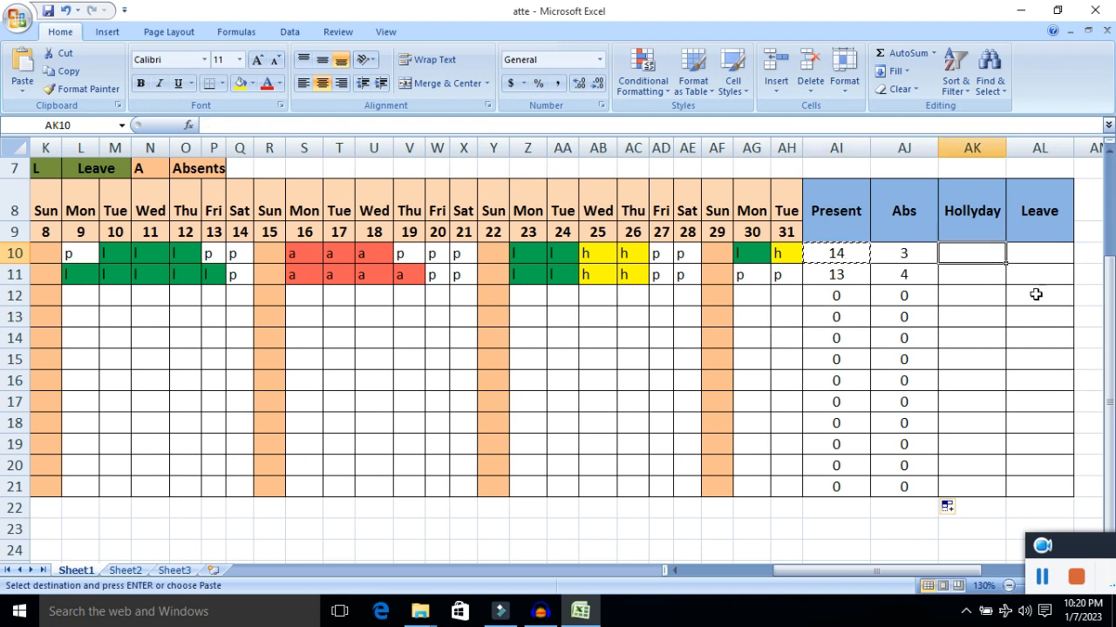
pyautogui.hotkey('ctrl', 'v')
pyautogui.press('F2')
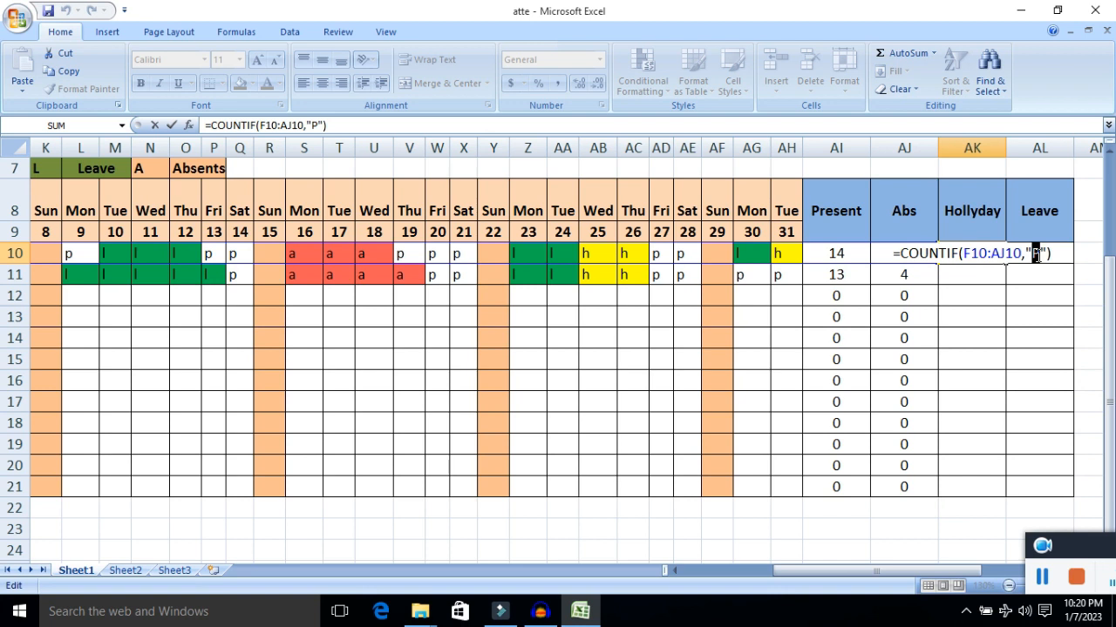
pyautogui.write('h')
pyautogui.press('Return')
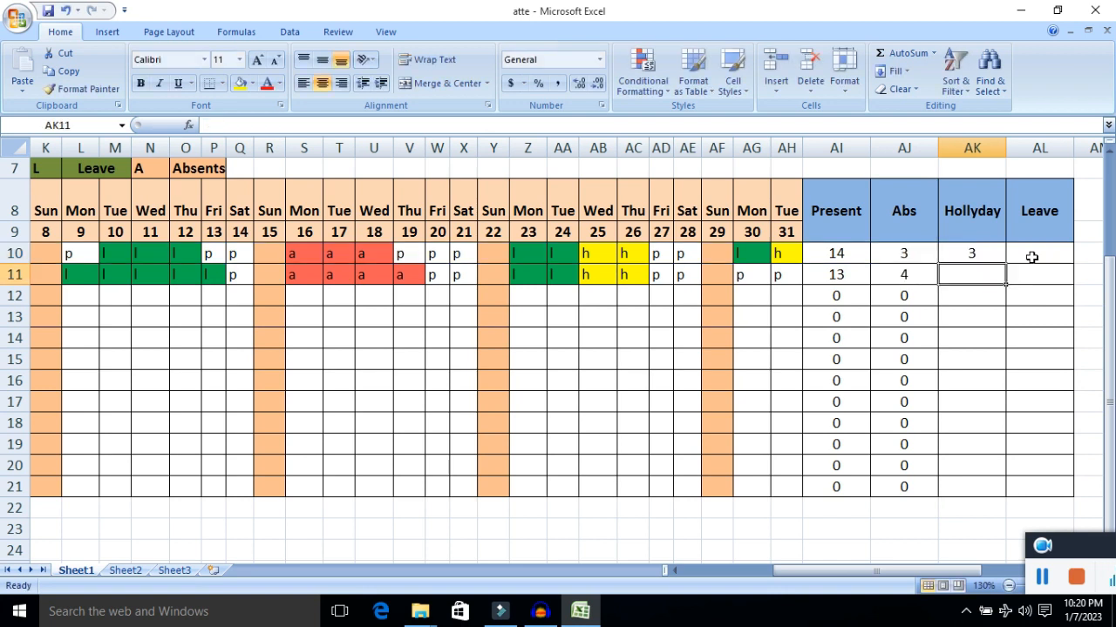
pyautogui.click(1003, 253)
pyautogui.moveTo(1006, 264); pyautogui.dragTo(996, 489)
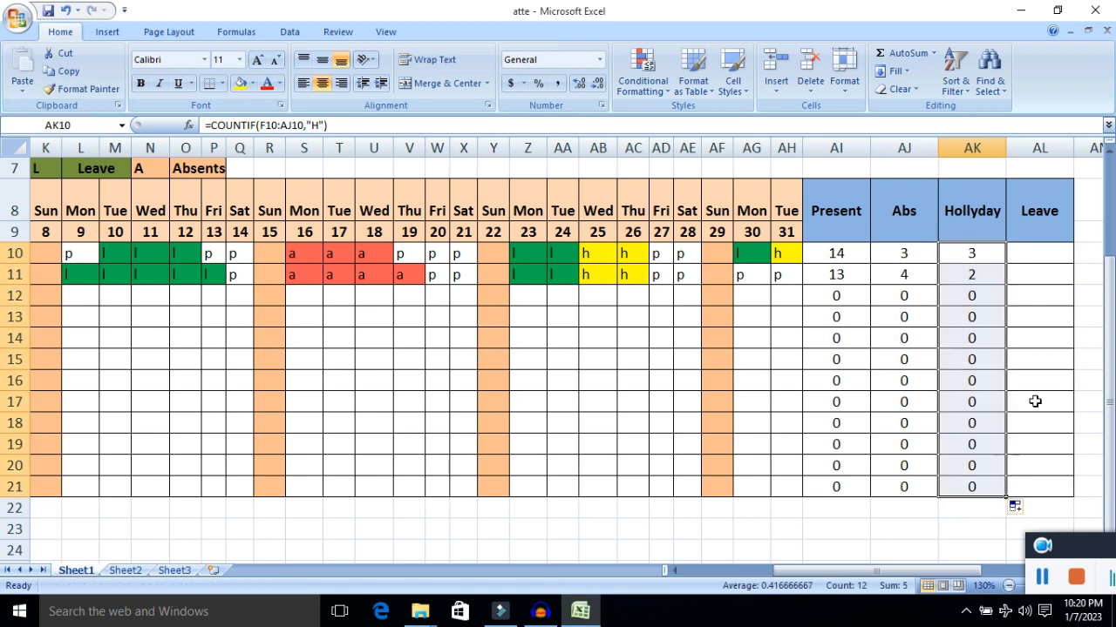
# Copy the Present formula from AI10 into the Leave cell AL10 and change its criterion to "L".
pyautogui.click(1044, 253)
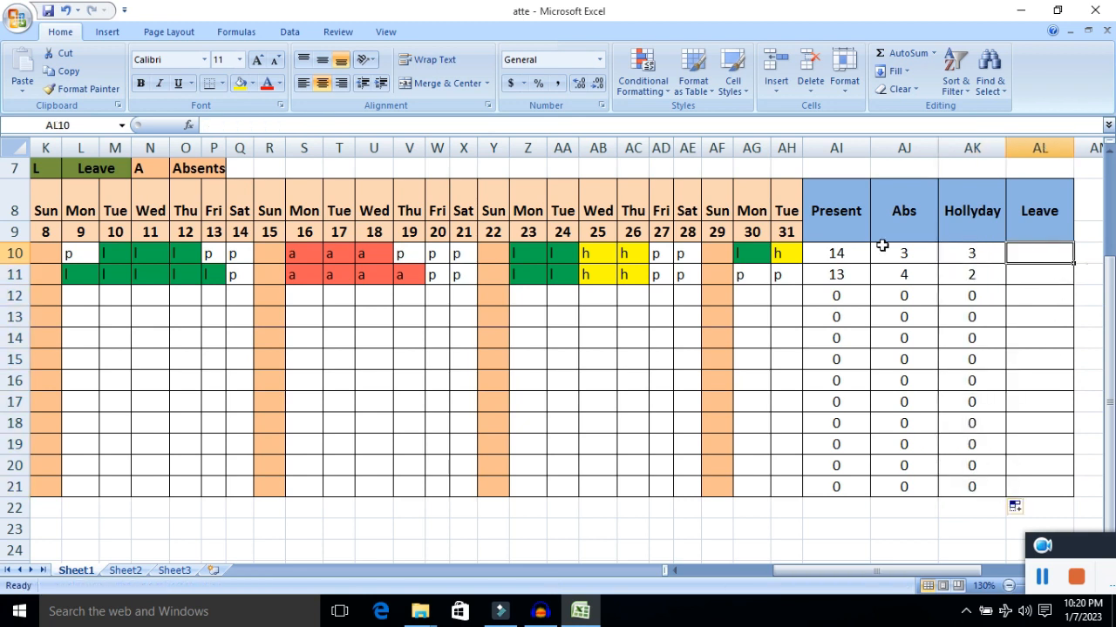
pyautogui.click(852, 260)
pyautogui.hotkey('ctrl', 'c')
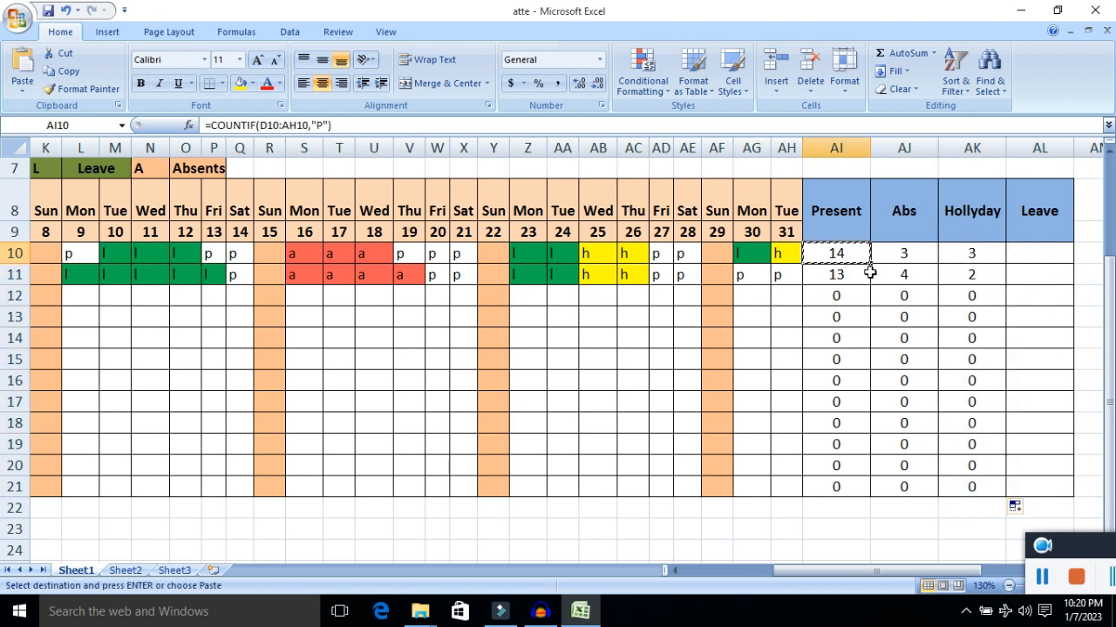
pyautogui.click(1030, 254)
pyautogui.hotkey('ctrl', 'v')
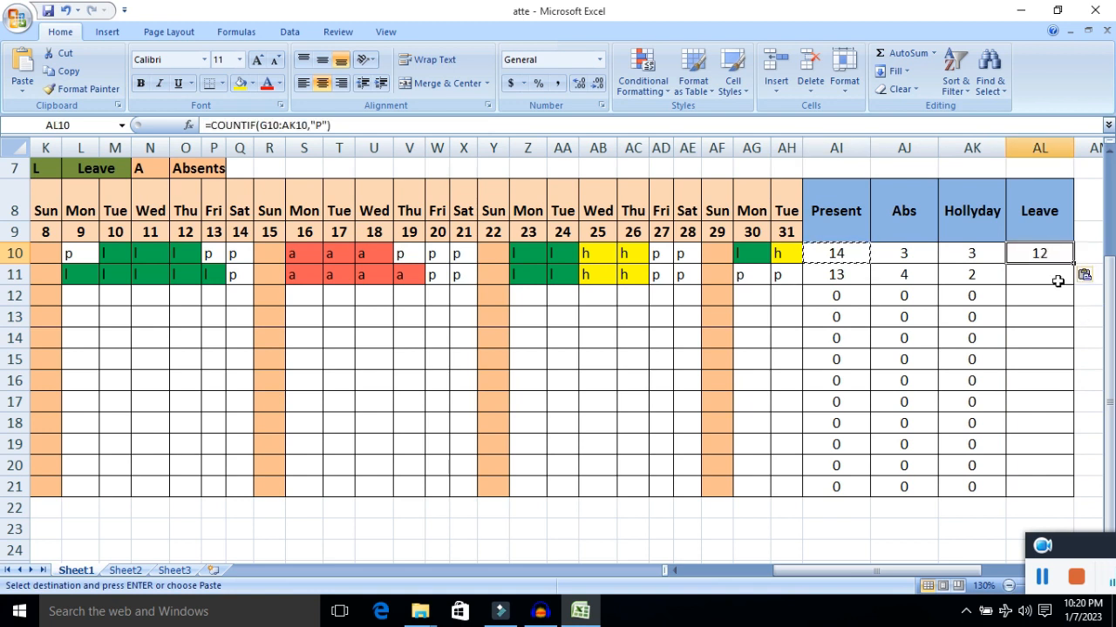
pyautogui.press('F2')
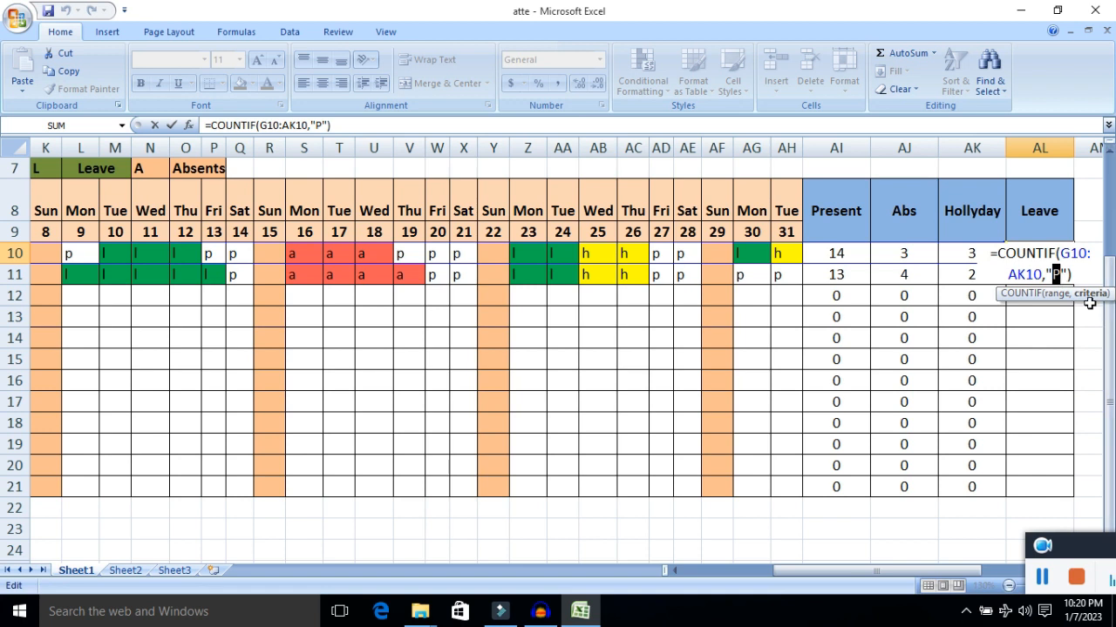
pyautogui.write('l')
pyautogui.press('Return')
# Fill the Leave formula from AL10 down to AL21.
pyautogui.click(1060, 254)
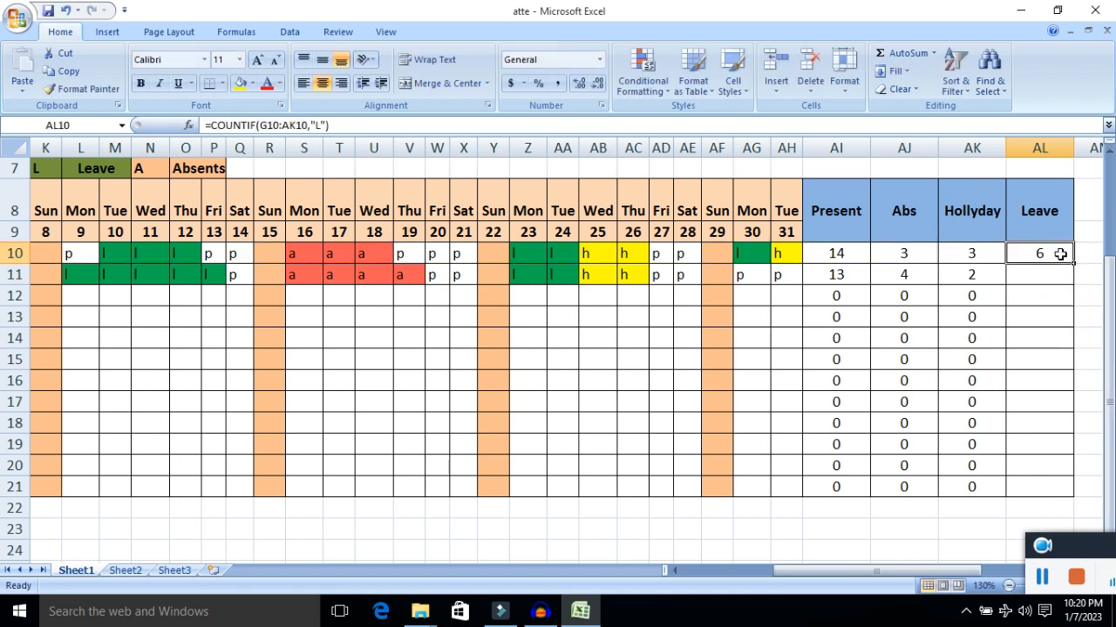
pyautogui.moveTo(1072, 262); pyautogui.dragTo(1058, 491)
pyautogui.moveTo(907, 571); pyautogui.dragTo(938, 570)
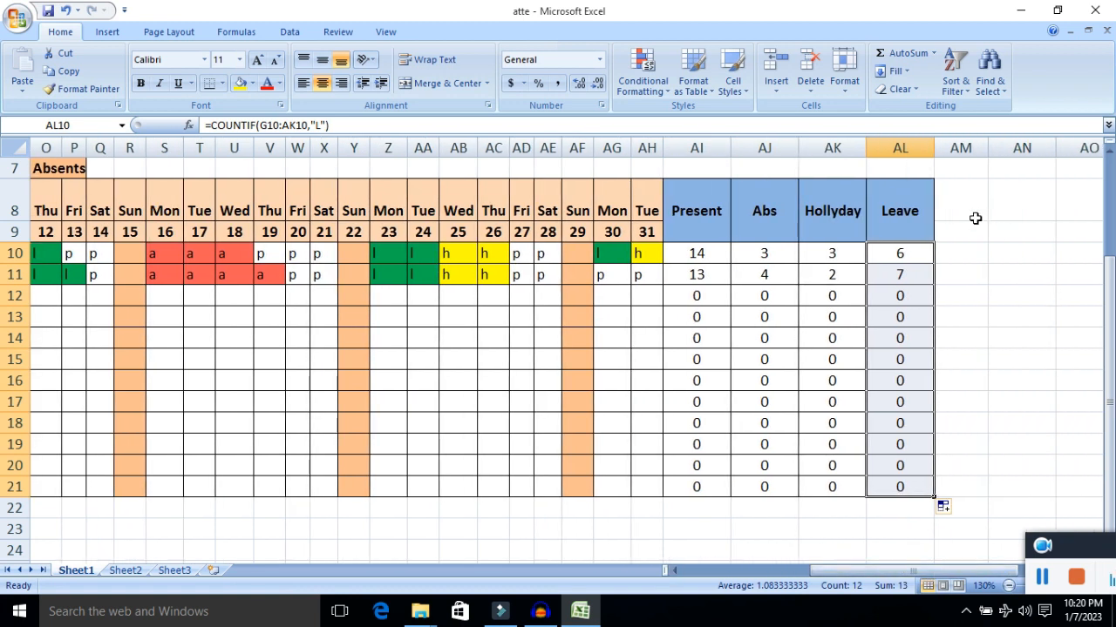
# Enter the heading TDM in cell AM8, next to the Leave heading.
pyautogui.click(965, 212)
pyautogui.press('Return')
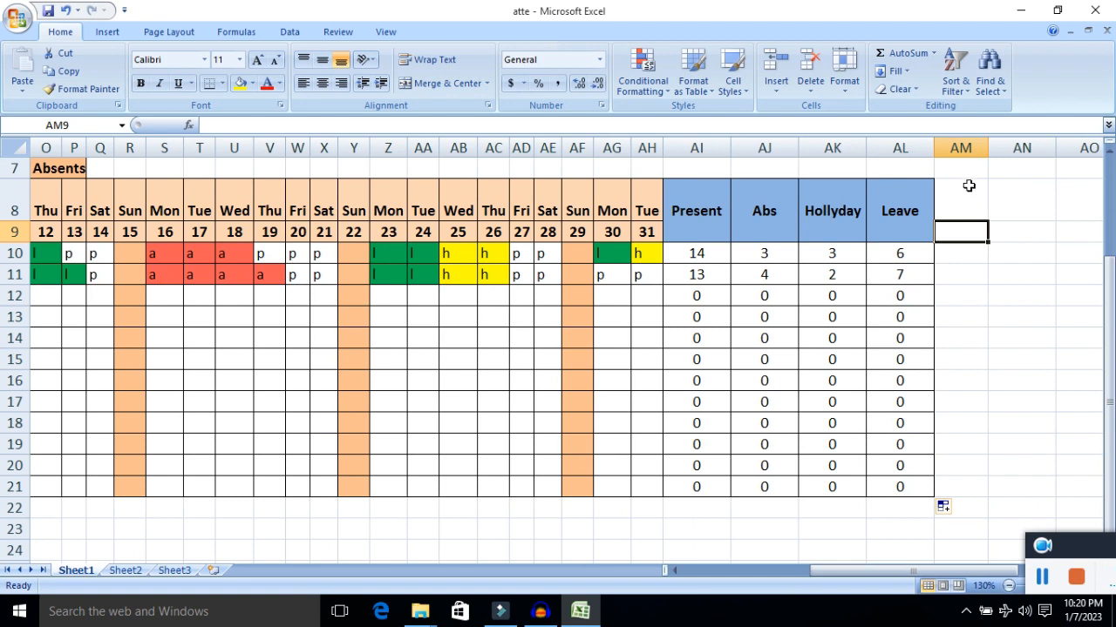
pyautogui.click(960, 203)
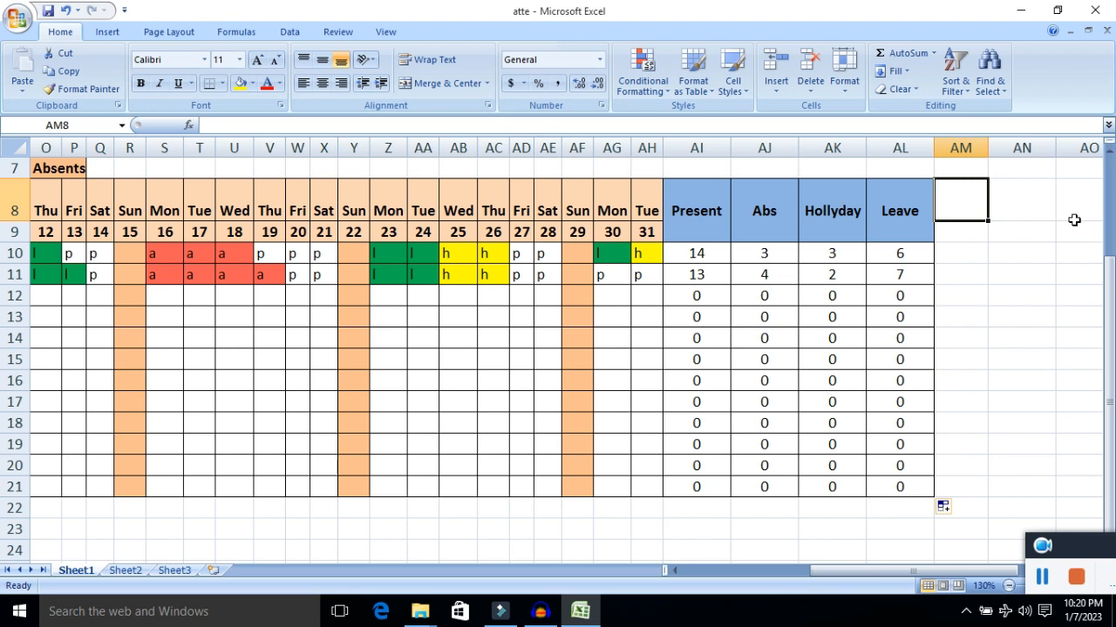
pyautogui.write('TD')
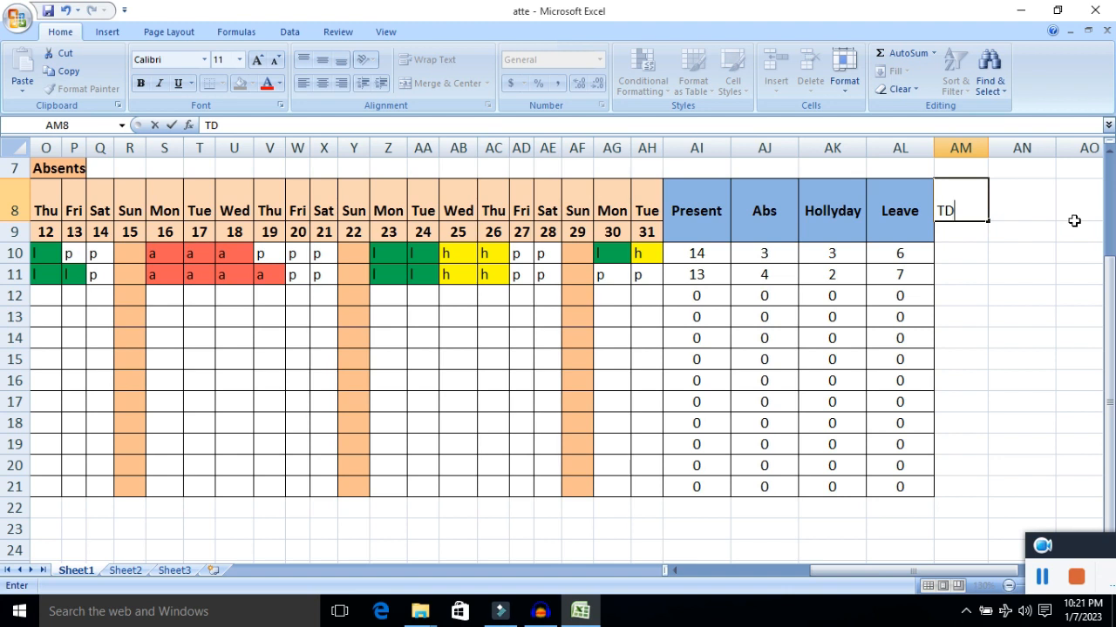
pyautogui.write('M')
pyautogui.press('Return')
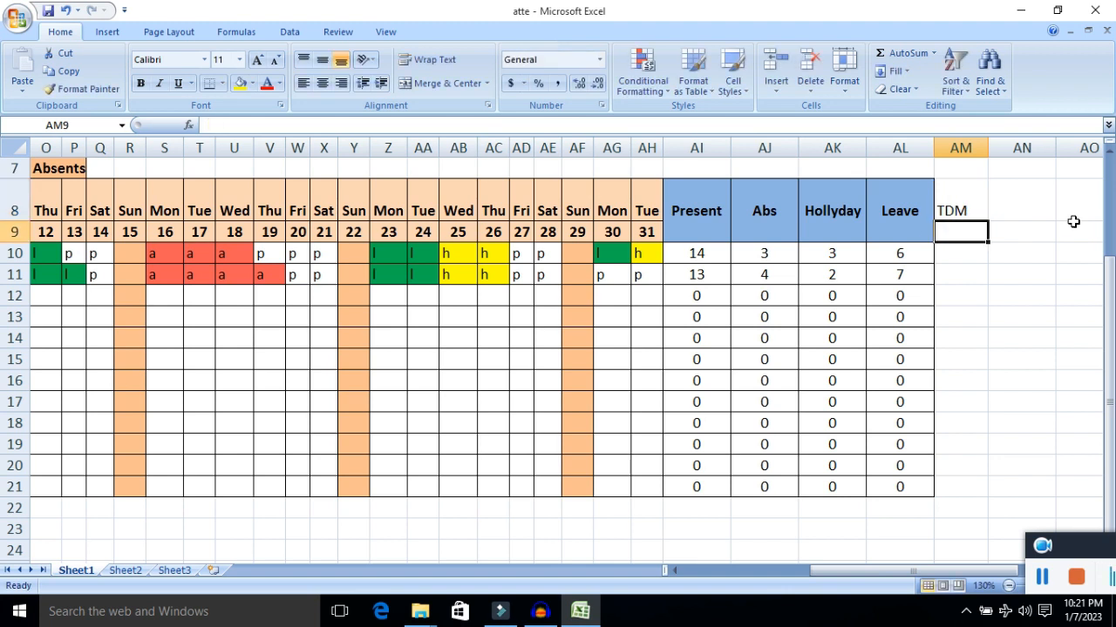
# Merge and center the TDM heading across AM8:AM9 and align it to the middle vertically.
pyautogui.moveTo(954, 194); pyautogui.dragTo(955, 230)
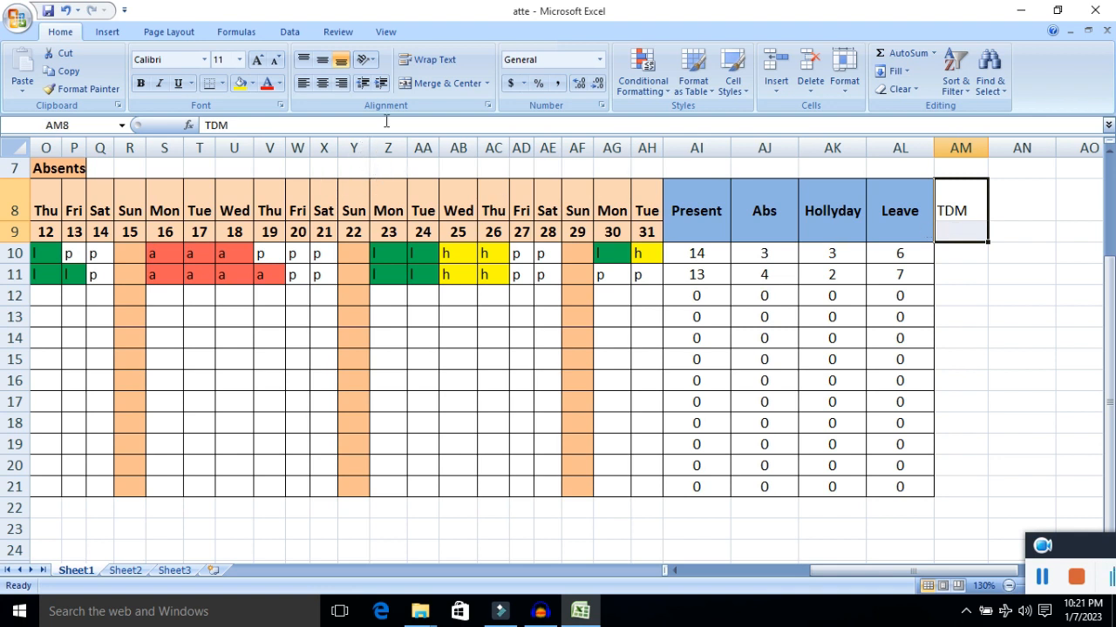
pyautogui.click(425, 85)
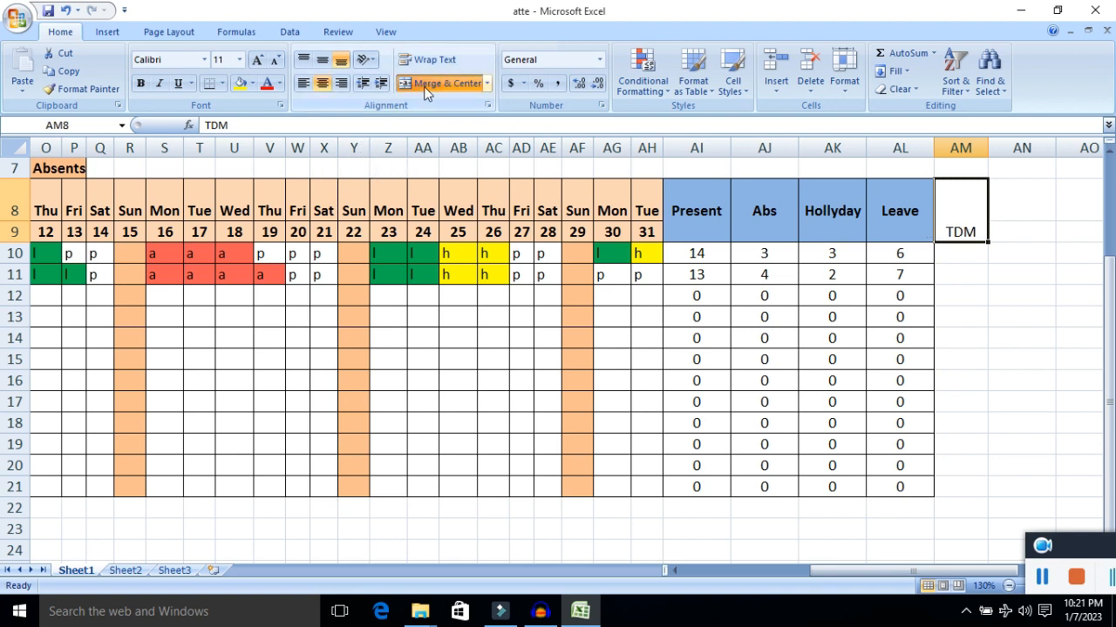
pyautogui.click(322, 60)
pyautogui.click(1020, 338)
# Give the TDM heading cell a yellow fill and make its text bold.
pyautogui.click(951, 214)
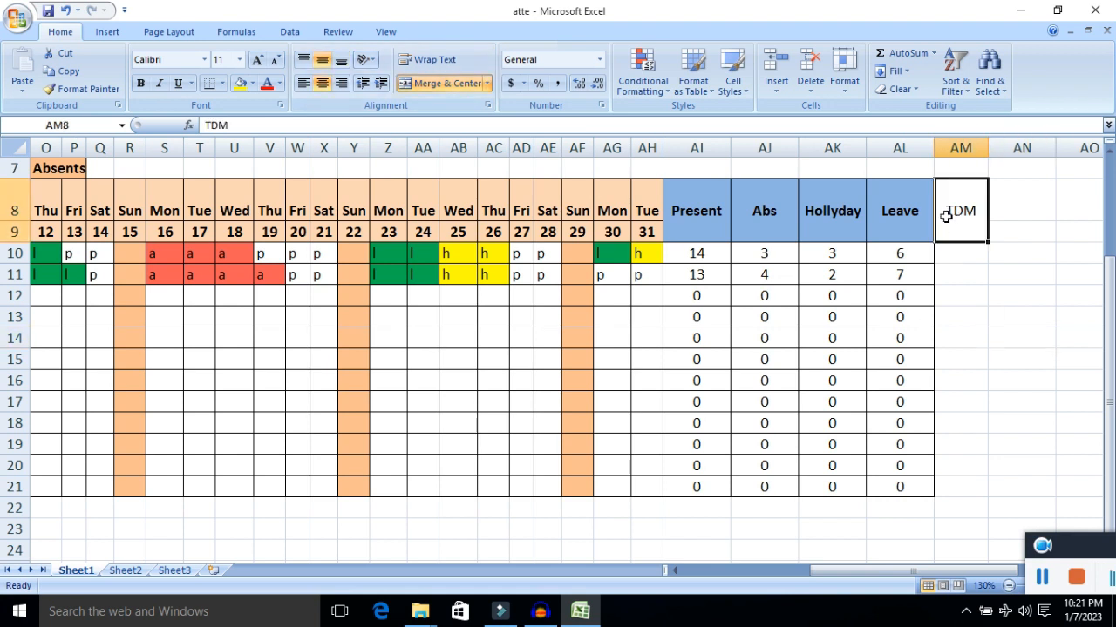
pyautogui.click(239, 83)
pyautogui.click(965, 268)
pyautogui.click(960, 211)
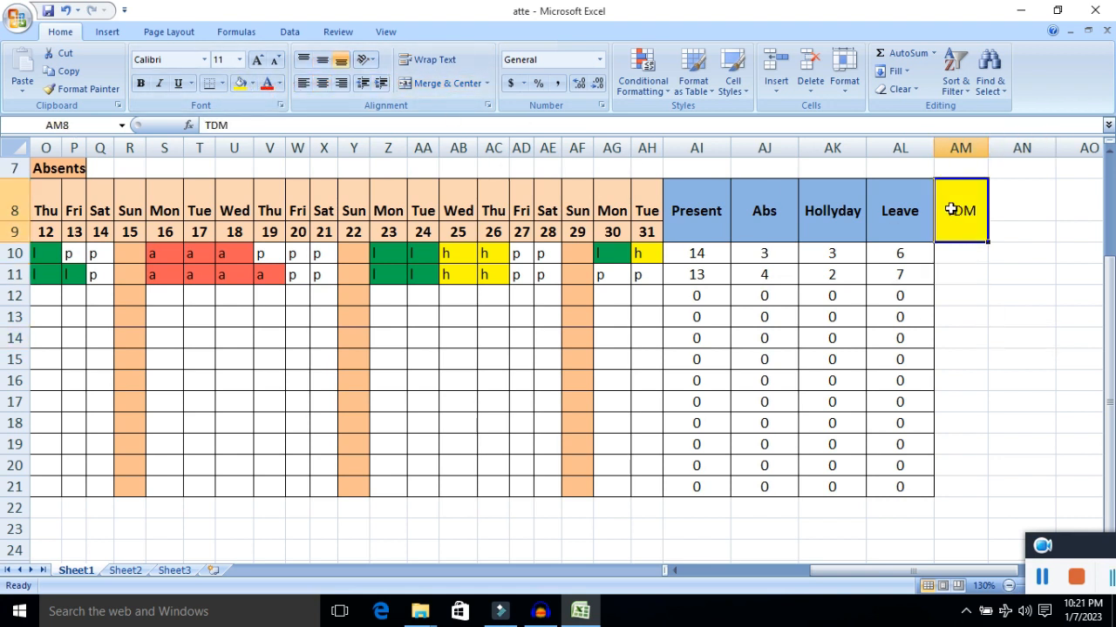
pyautogui.click(1021, 313)
# Apply all borders to the TDM column range AM8:AM21.
pyautogui.moveTo(961, 218); pyautogui.dragTo(962, 482)
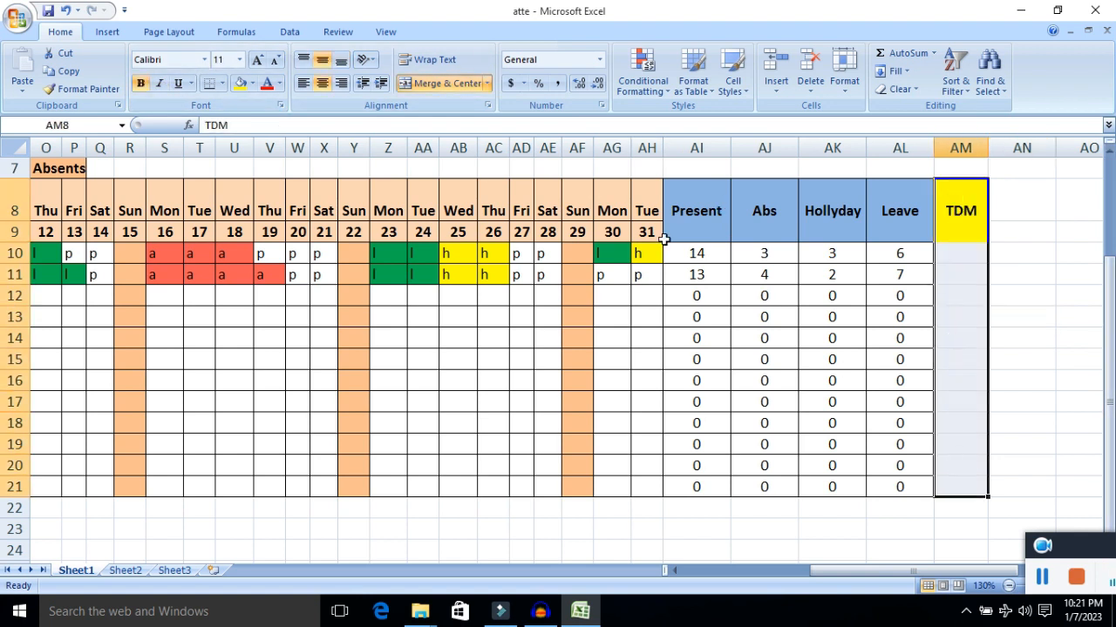
pyautogui.click(223, 84)
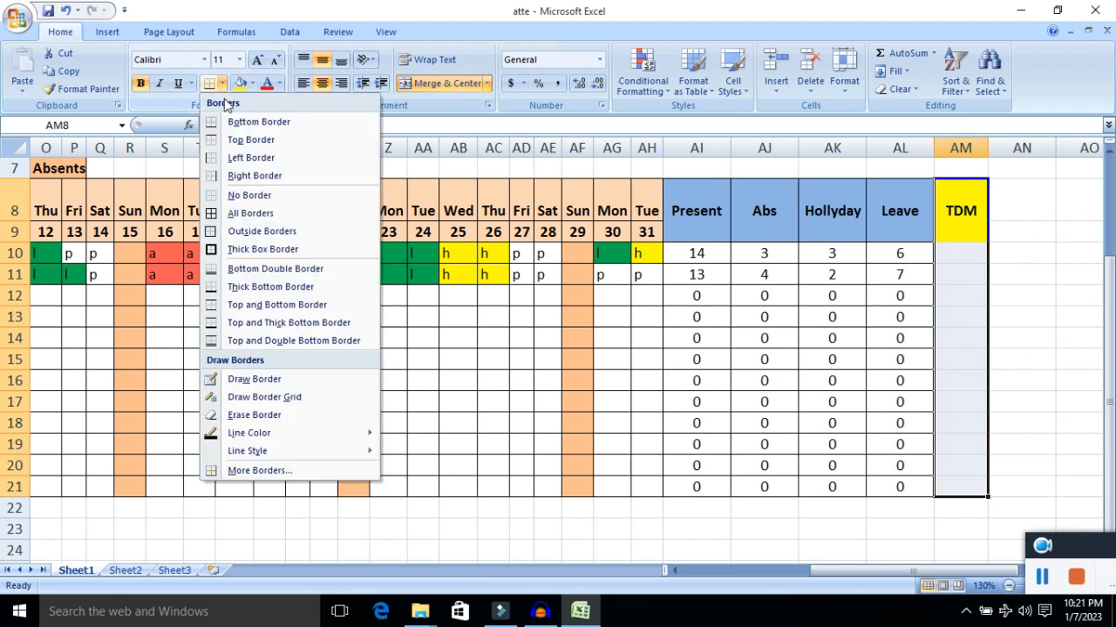
pyautogui.click(234, 216)
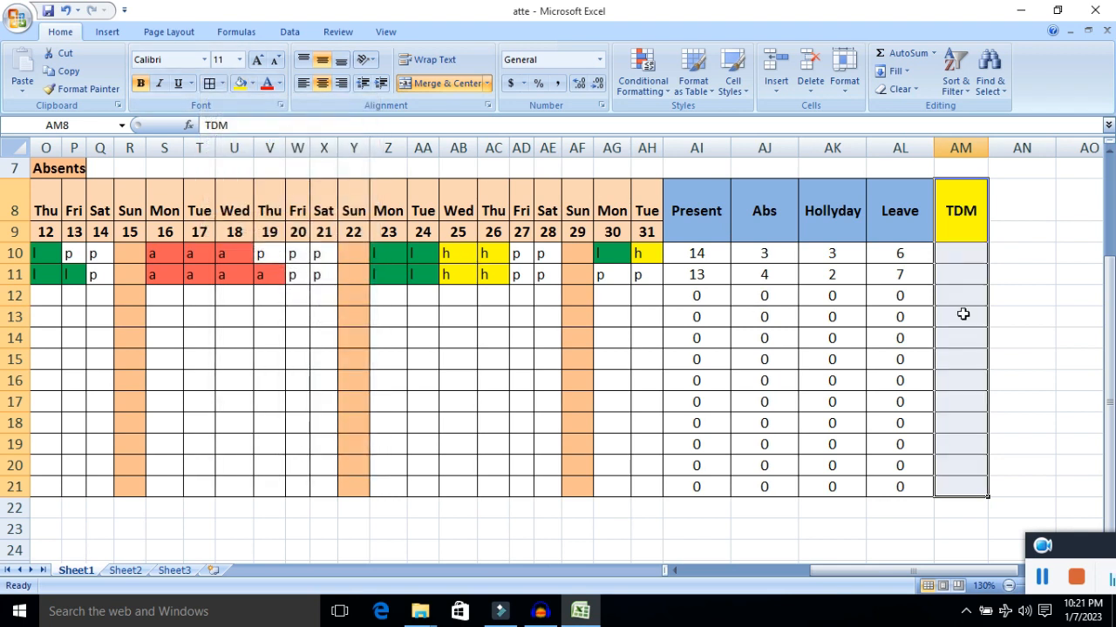
# Enter the formula =E5 in the TDM cell AM10 to reference the To date.
pyautogui.click(971, 253)
pyautogui.write('=')
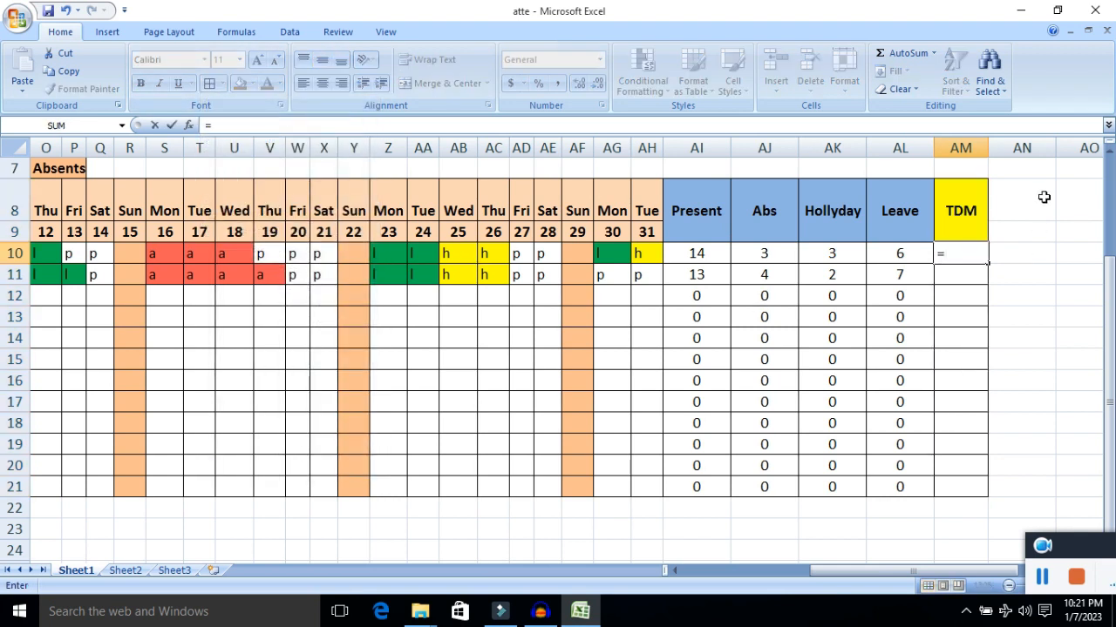
pyautogui.moveTo(916, 570); pyautogui.dragTo(816, 574)
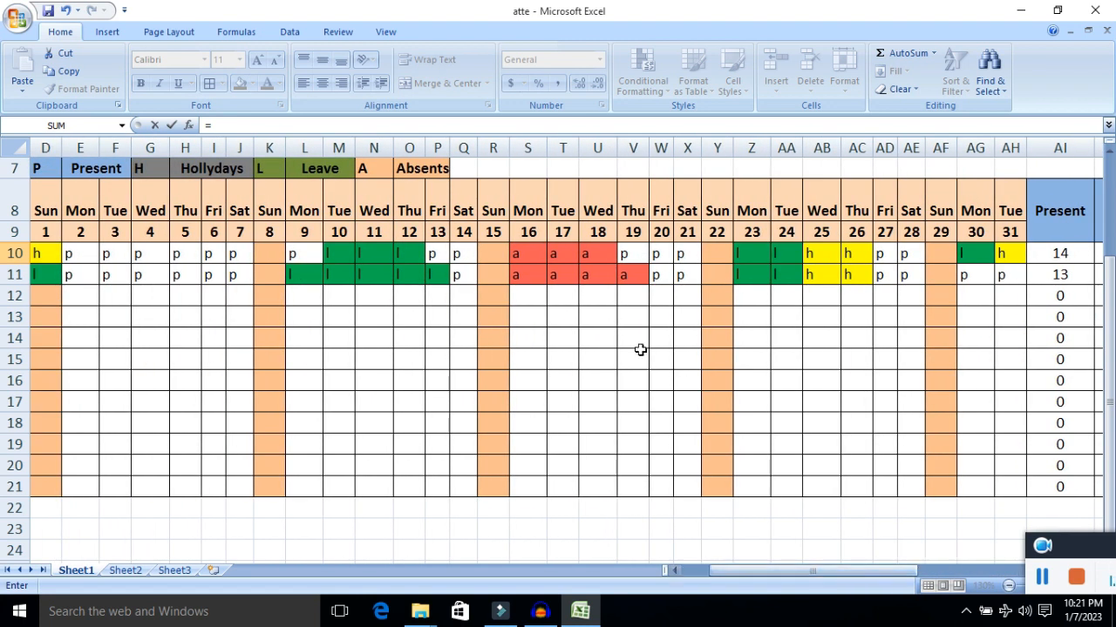
pyautogui.scroll(1, 579, 310)
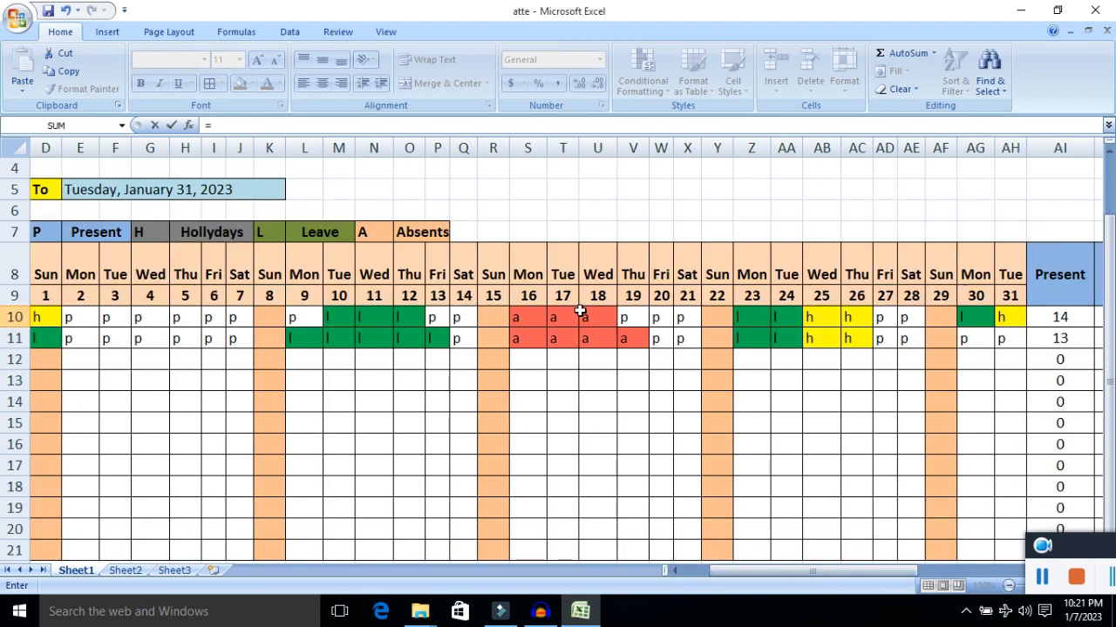
pyautogui.click(218, 193)
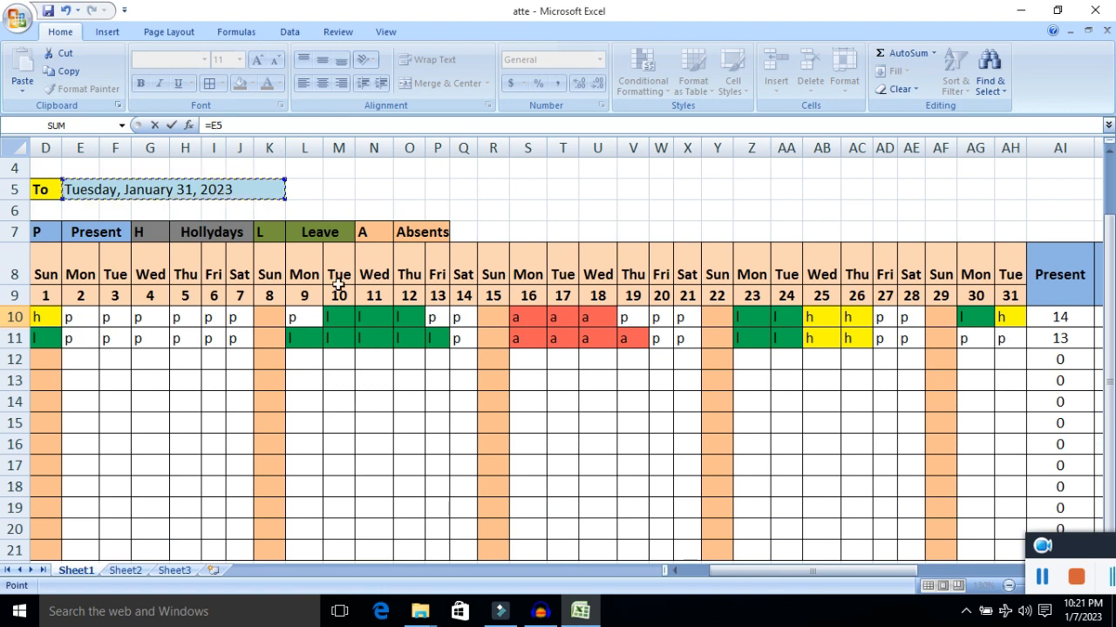
pyautogui.moveTo(792, 575); pyautogui.dragTo(852, 575)
pyautogui.press('Return')
# Narrow the TDM column AM slightly.
pyautogui.click(928, 316)
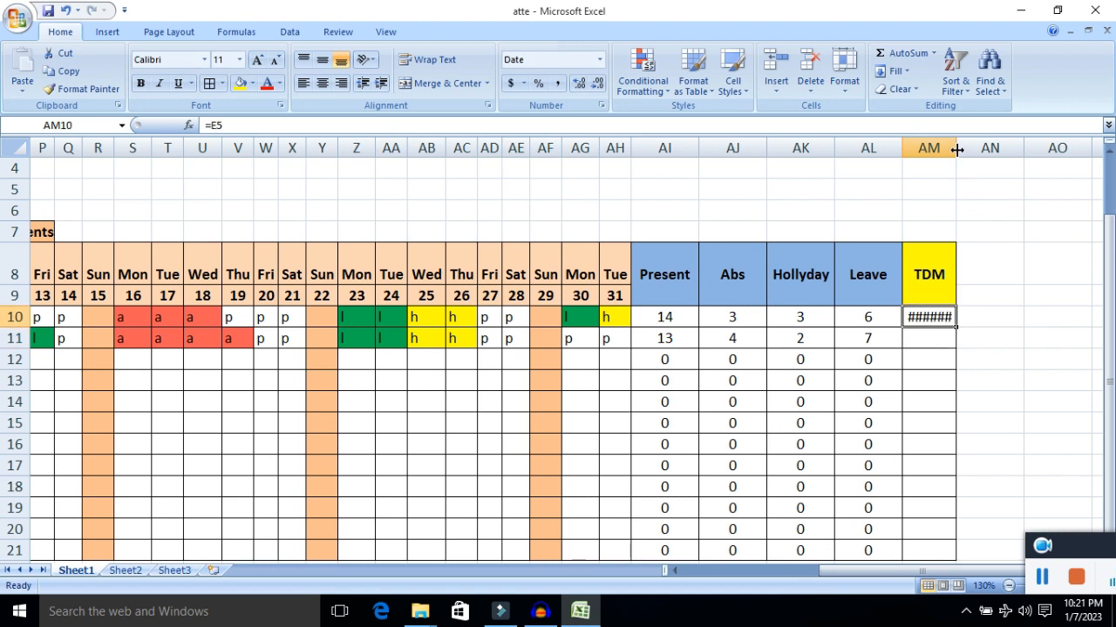
pyautogui.moveTo(956, 150)
pyautogui.mouseDown()
pyautogui.moveTo(1083, 151)
pyautogui.moveTo(947, 140)
pyautogui.mouseUp()
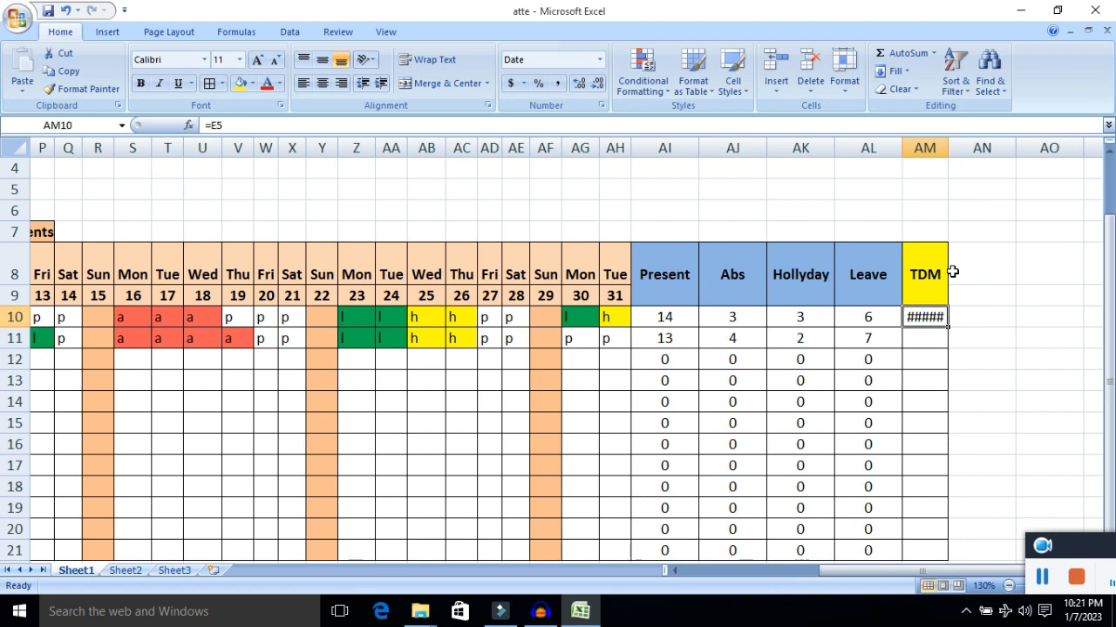
pyautogui.click(953, 296)
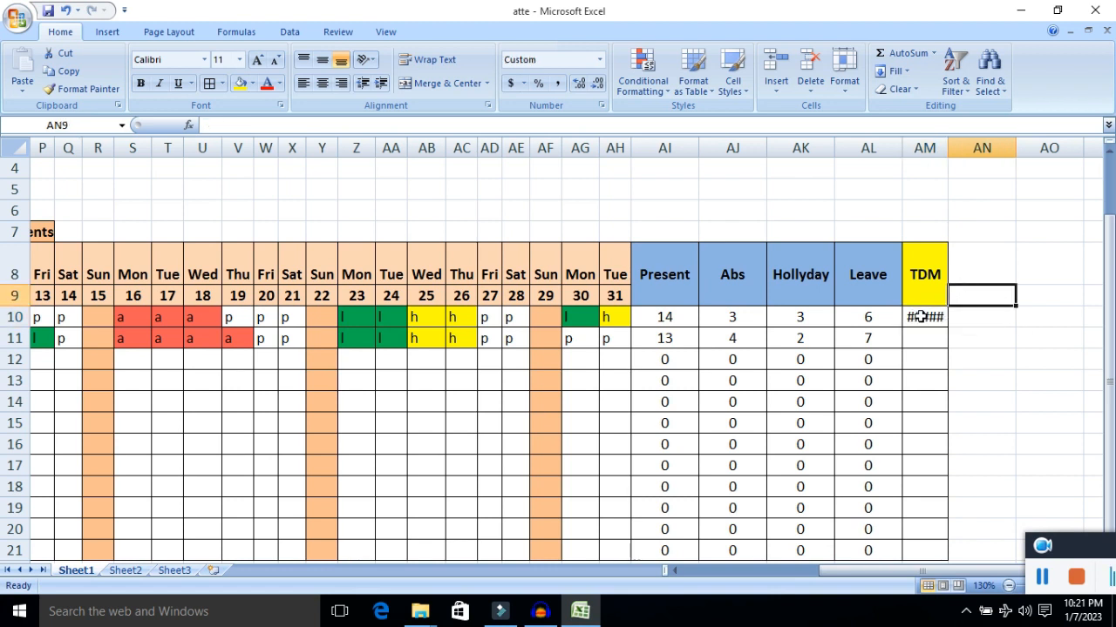
# Apply the custom number format dd to cell AM10 so the date shows only its day.
pyautogui.click(919, 317)
pyautogui.rightClick(920, 317)
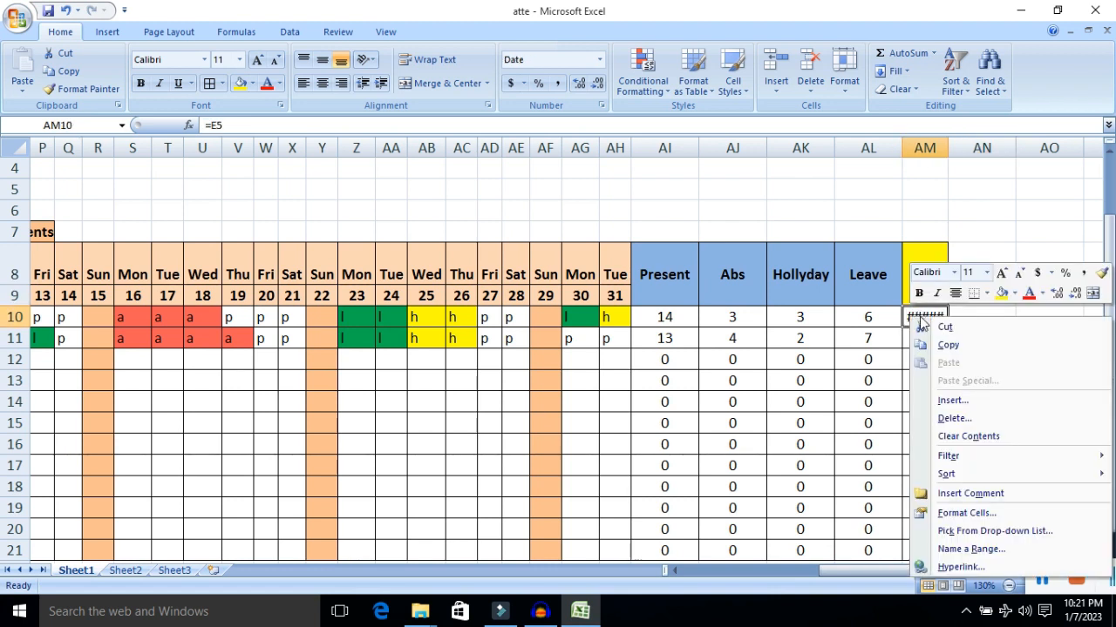
pyautogui.click(959, 513)
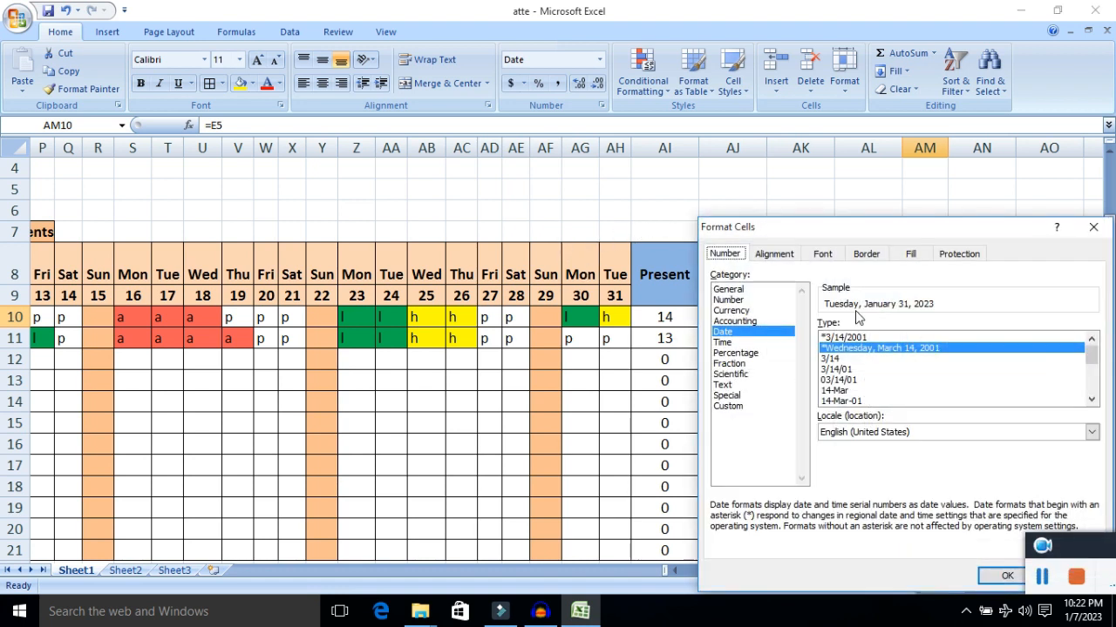
pyautogui.click(737, 407)
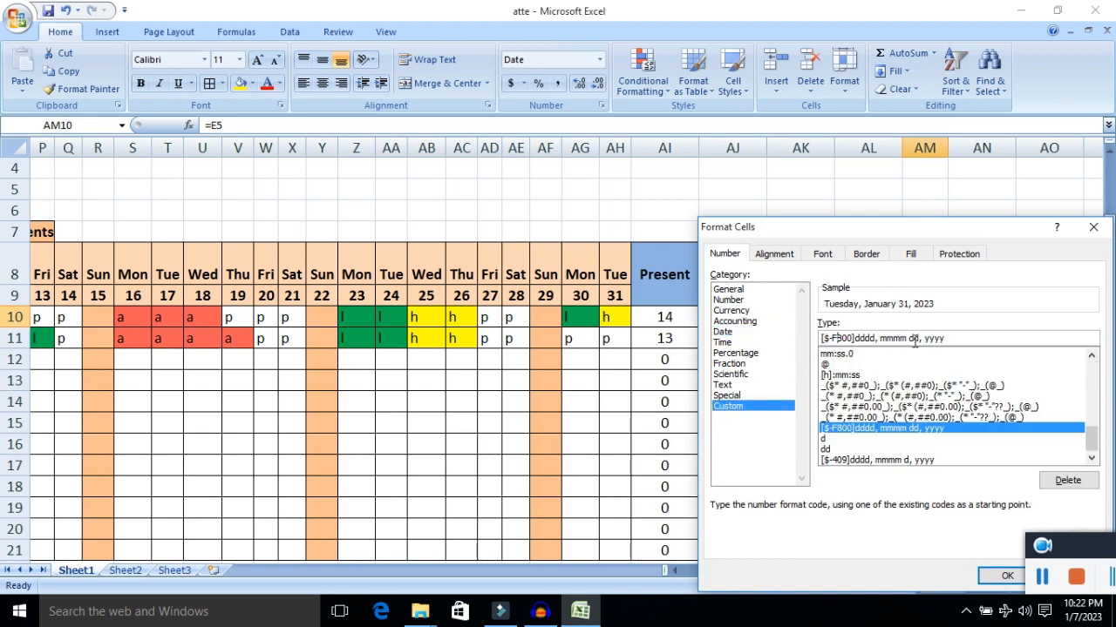
pyautogui.moveTo(958, 337); pyautogui.dragTo(814, 339)
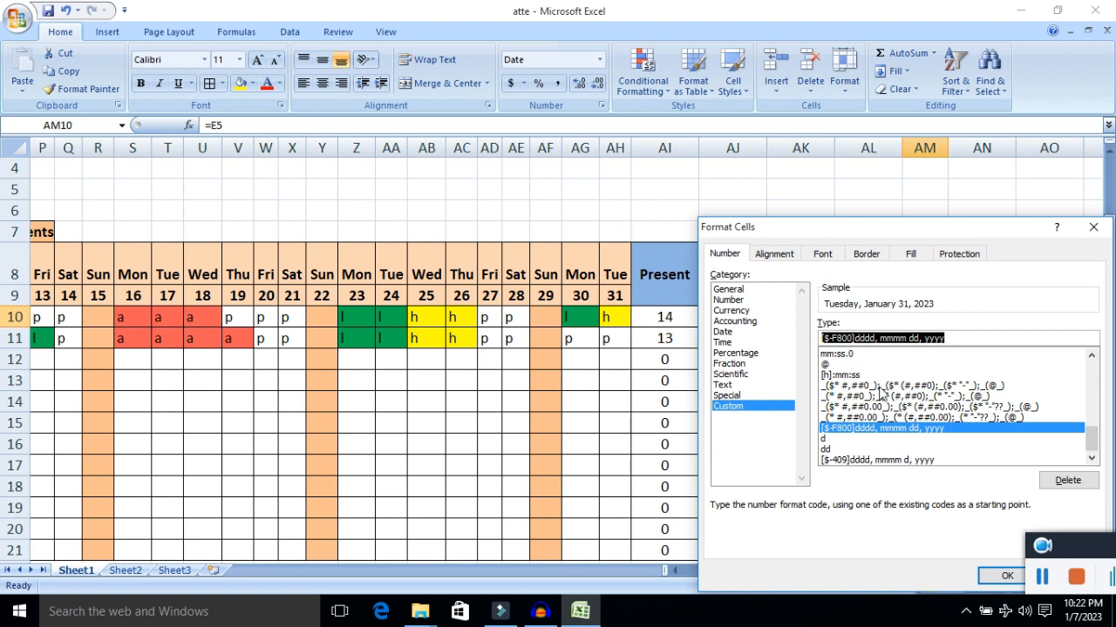
pyautogui.write('dd')
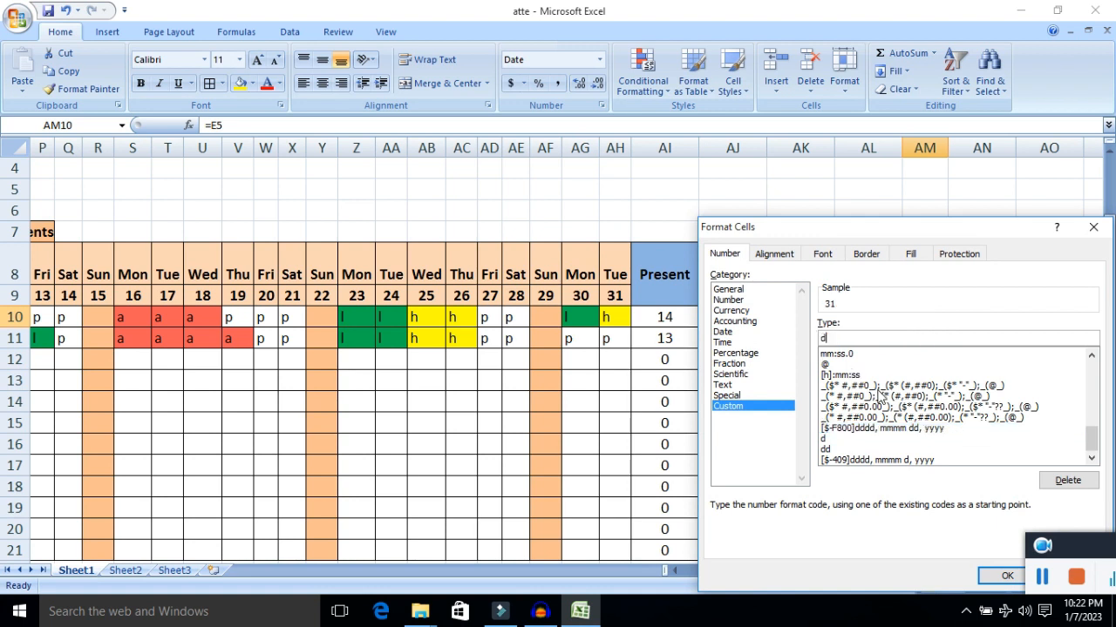
pyautogui.moveTo(895, 227); pyautogui.dragTo(726, 132)
pyautogui.click(839, 482)
pyautogui.click(966, 340)
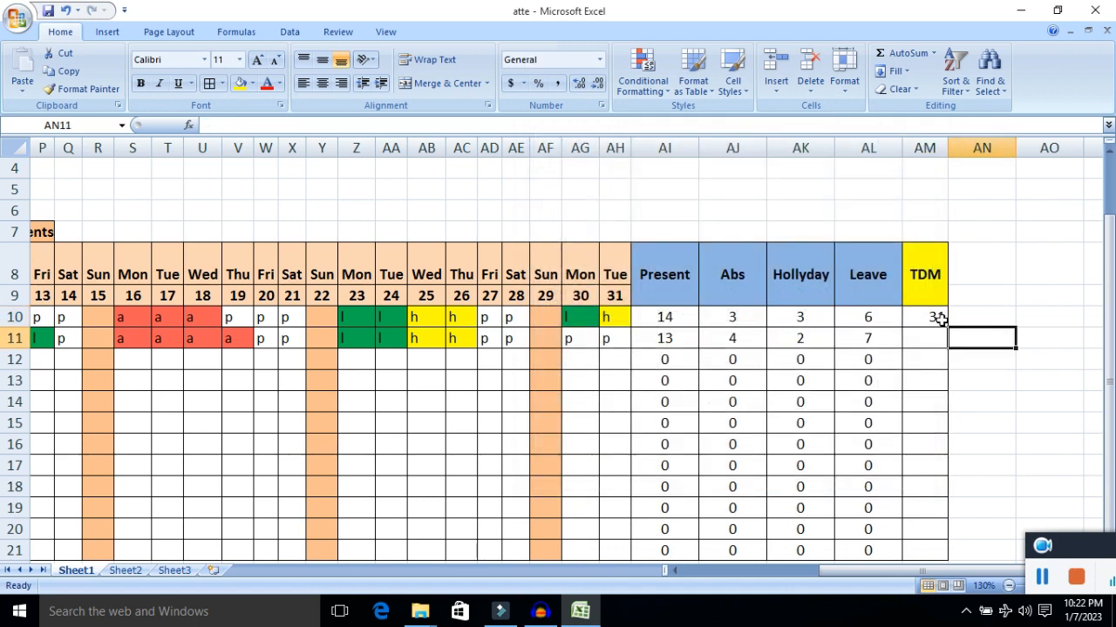
# Fill the TDM formula from AM10 down to AM21 and reselect AM10.
pyautogui.click(942, 317)
pyautogui.scroll(-1, 964, 307)
pyautogui.scroll(2, 964, 306)
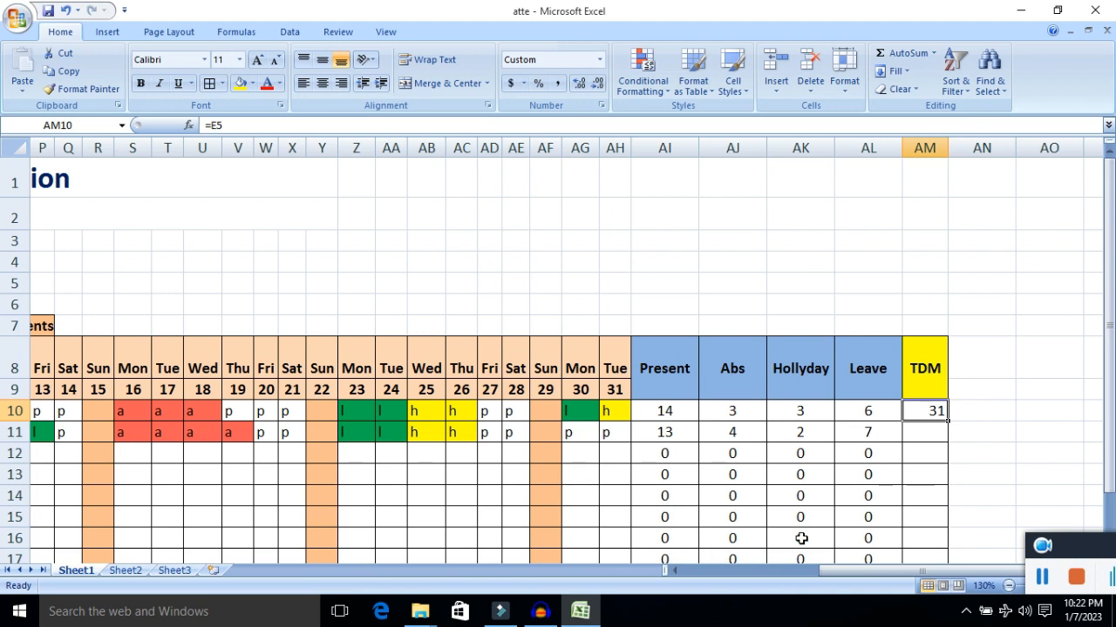
pyautogui.scroll(-1, 916, 396)
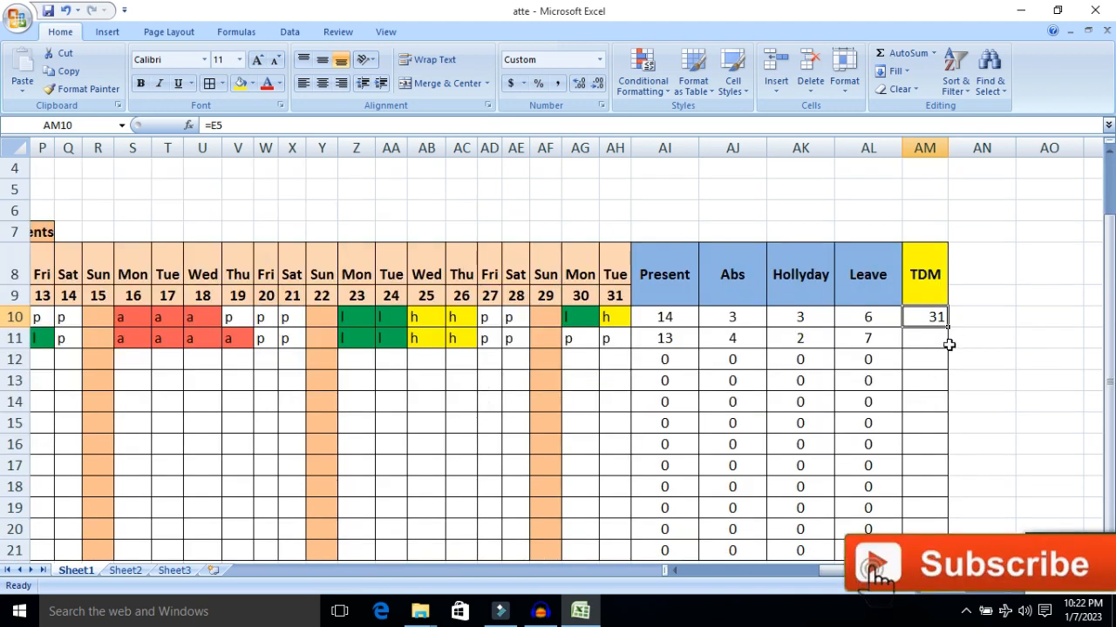
pyautogui.scroll(-1, 951, 335)
pyautogui.moveTo(946, 267); pyautogui.dragTo(954, 491)
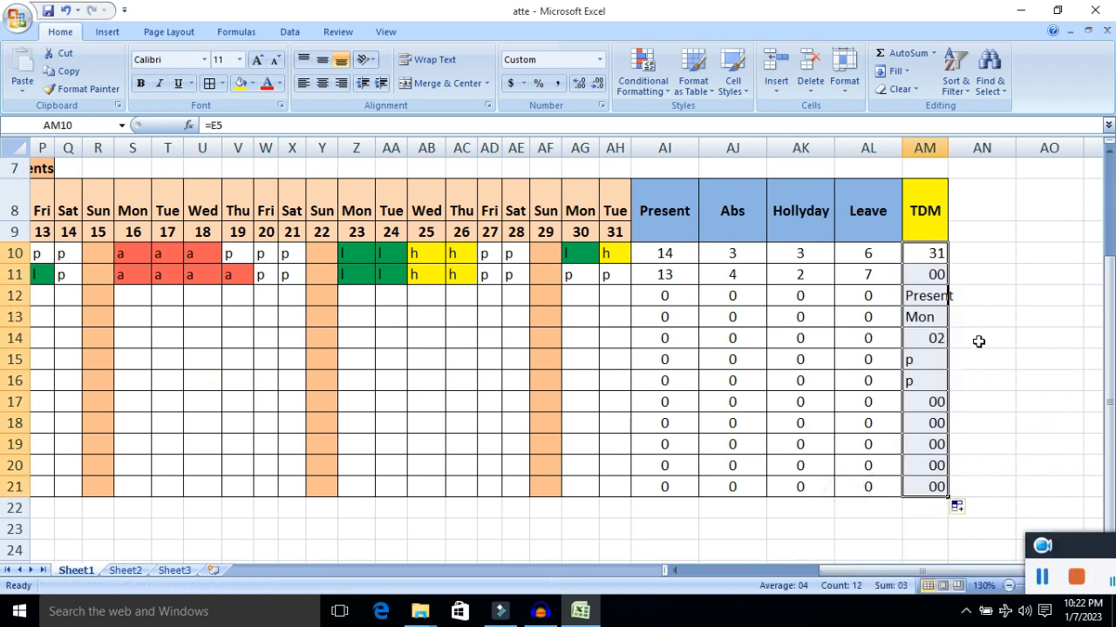
pyautogui.scroll(1, 977, 321)
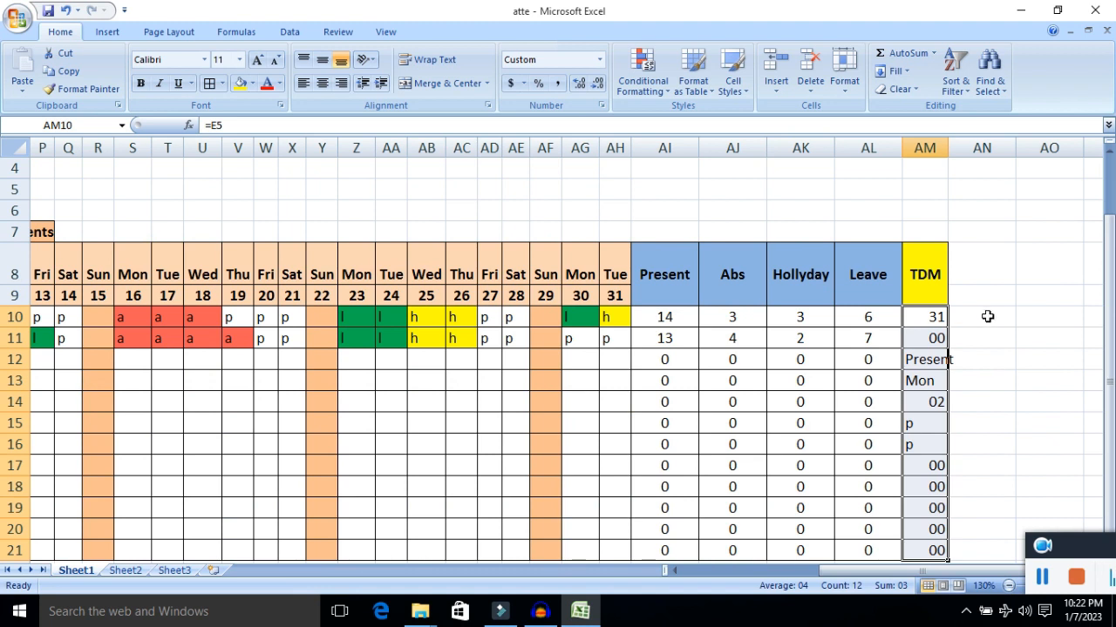
pyautogui.click(941, 318)
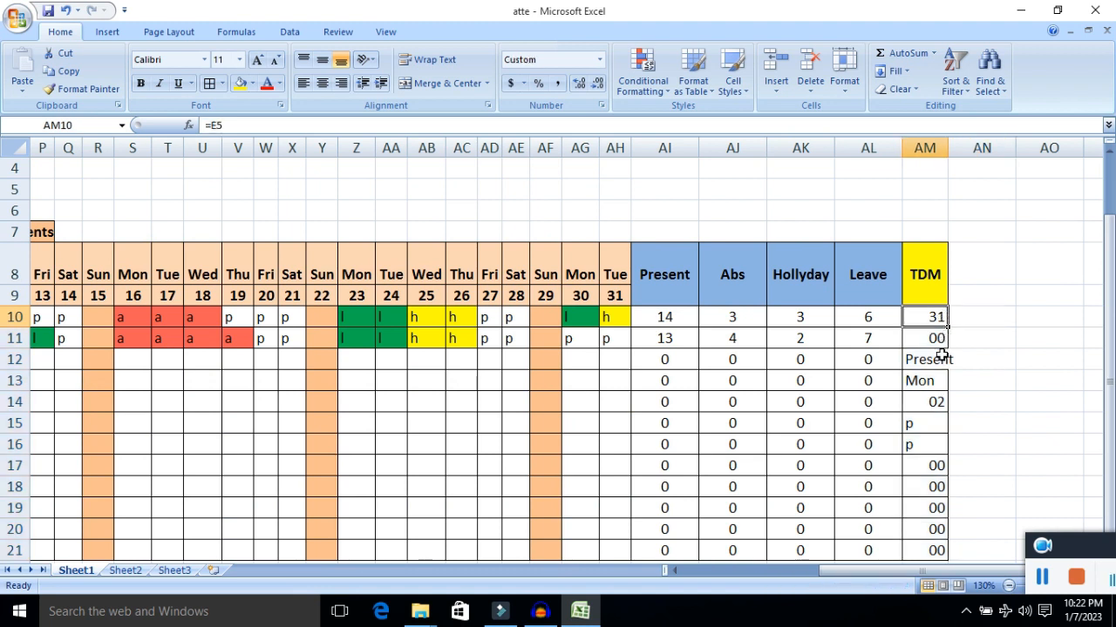
# Clear the incorrectly filled TDM formulas from AM11 to AM21, keeping the one in AM10.
pyautogui.click(988, 384)
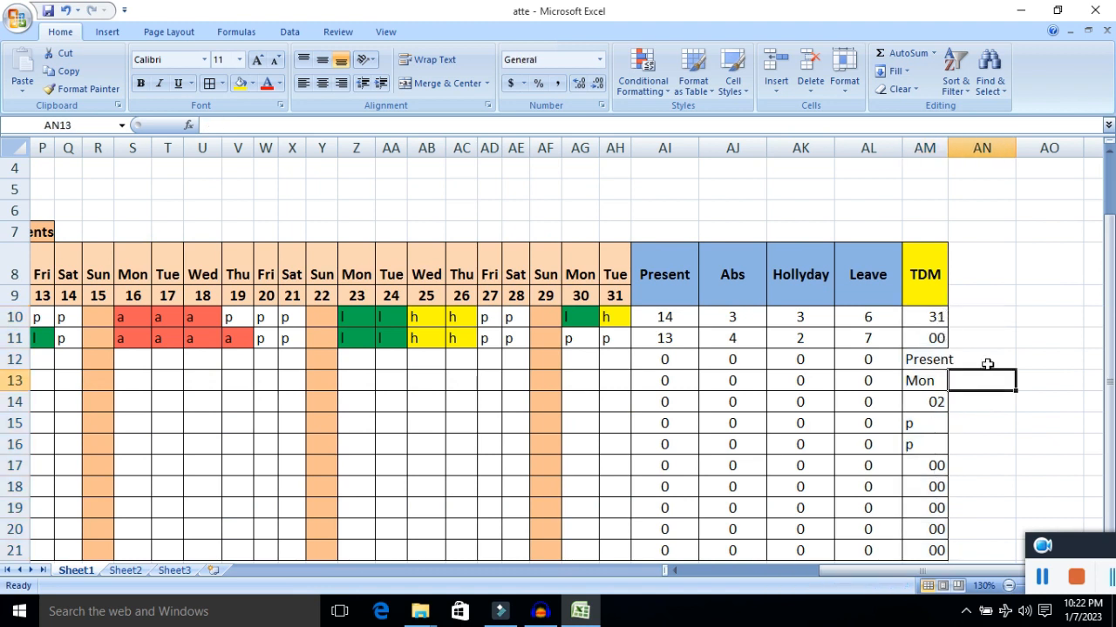
pyautogui.click(932, 317)
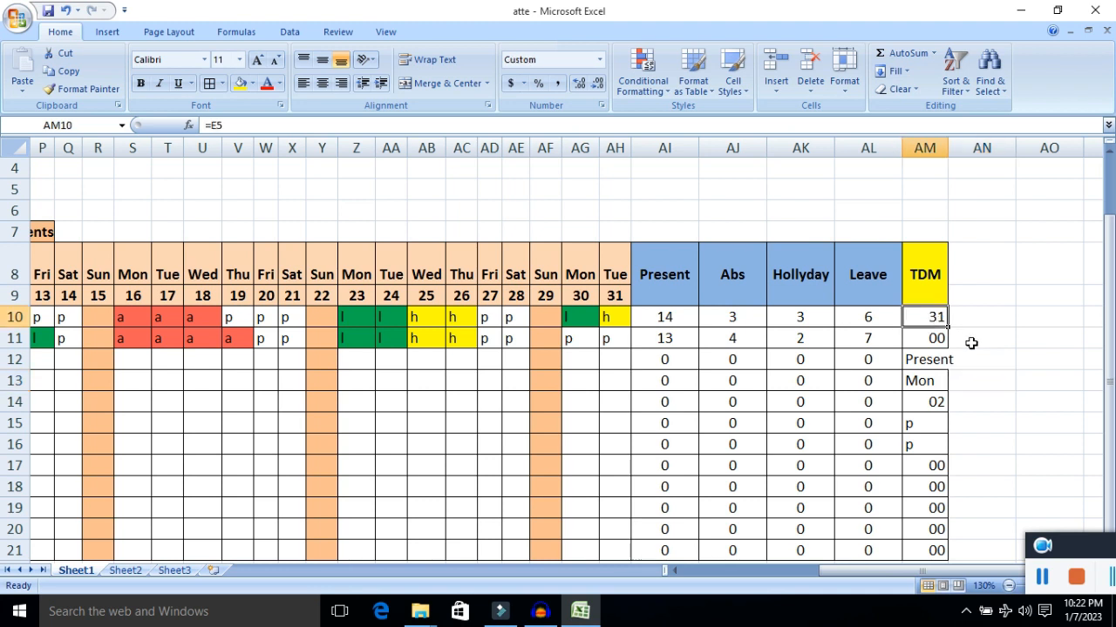
pyautogui.click(974, 342)
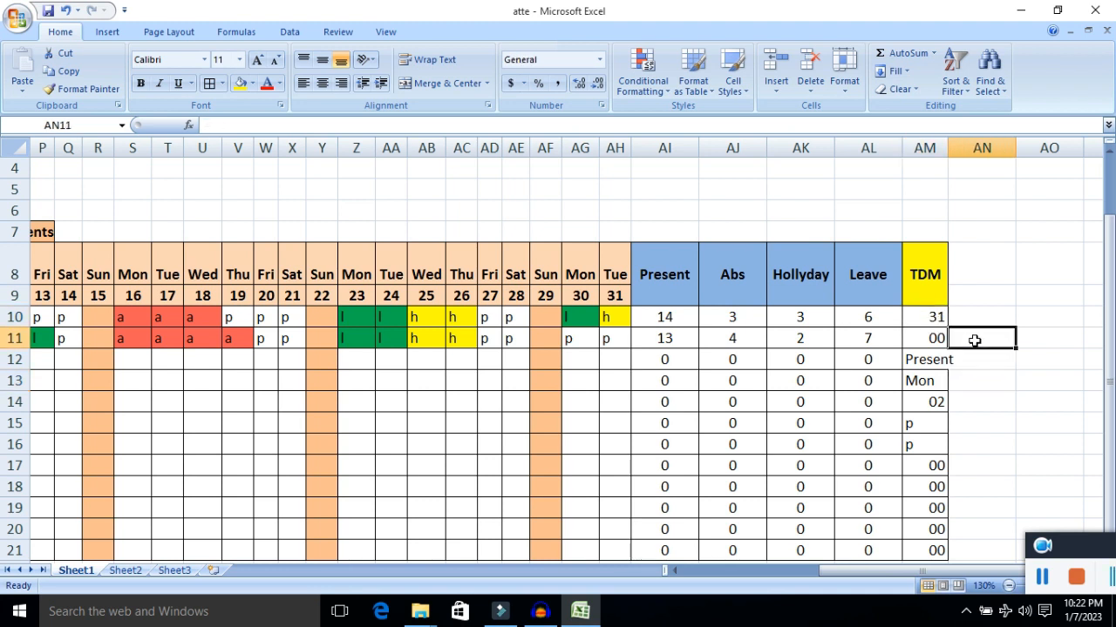
pyautogui.click(936, 318)
pyautogui.click(960, 357)
pyautogui.moveTo(935, 337); pyautogui.dragTo(932, 530)
pyautogui.press('Delete')
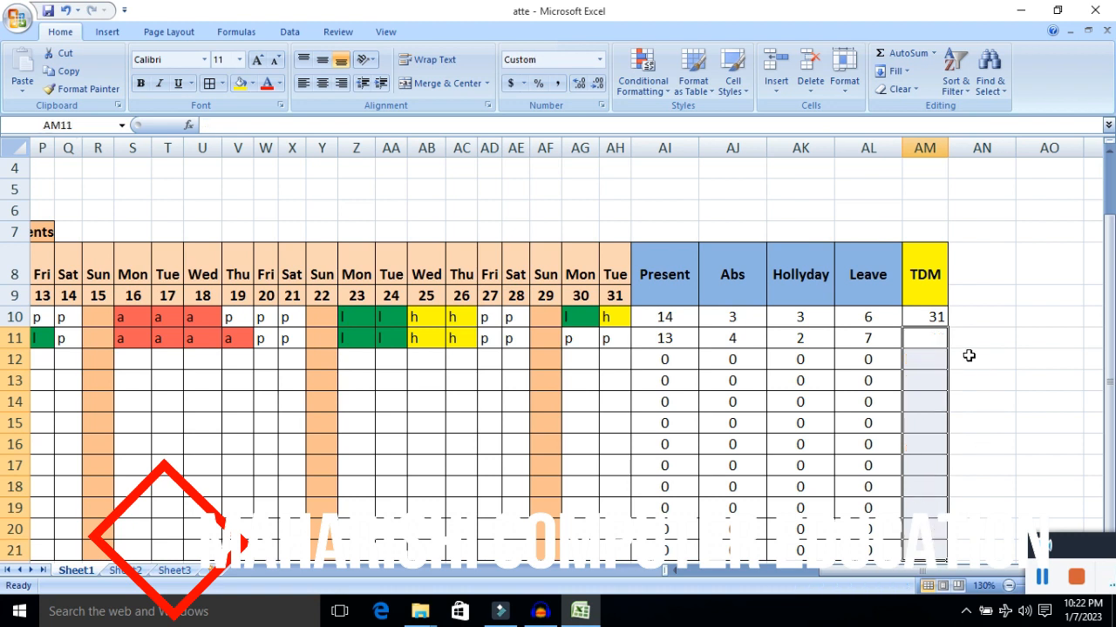
# Make the To date reference in the TDM cell AM10 absolute, so the formula is =$E$5.
pyautogui.click(928, 317)
pyautogui.press('F2')
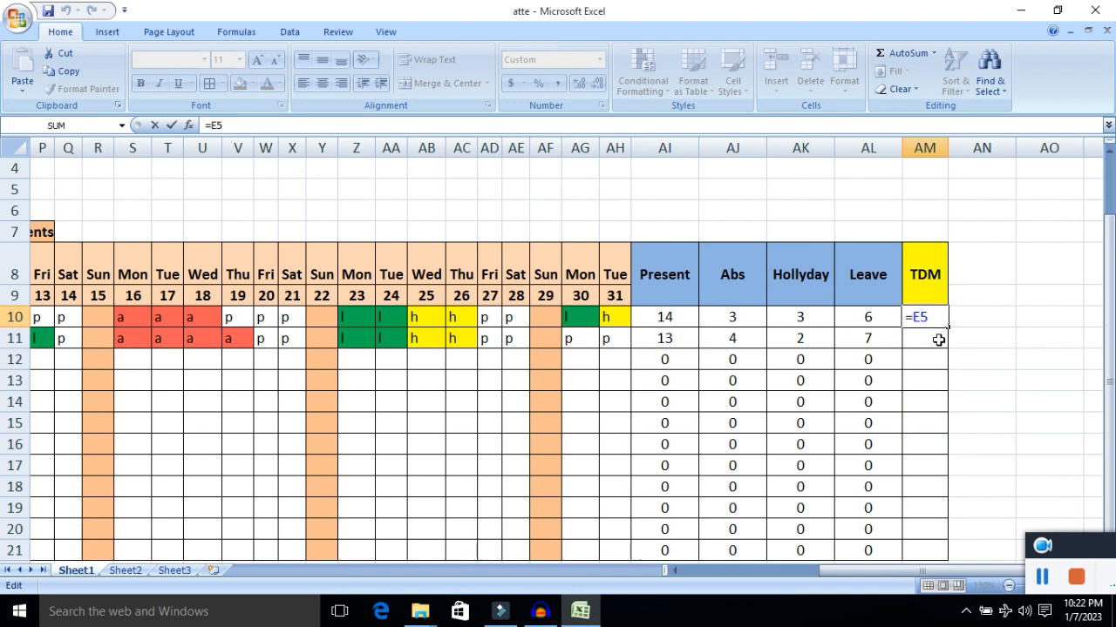
pyautogui.press('F4')
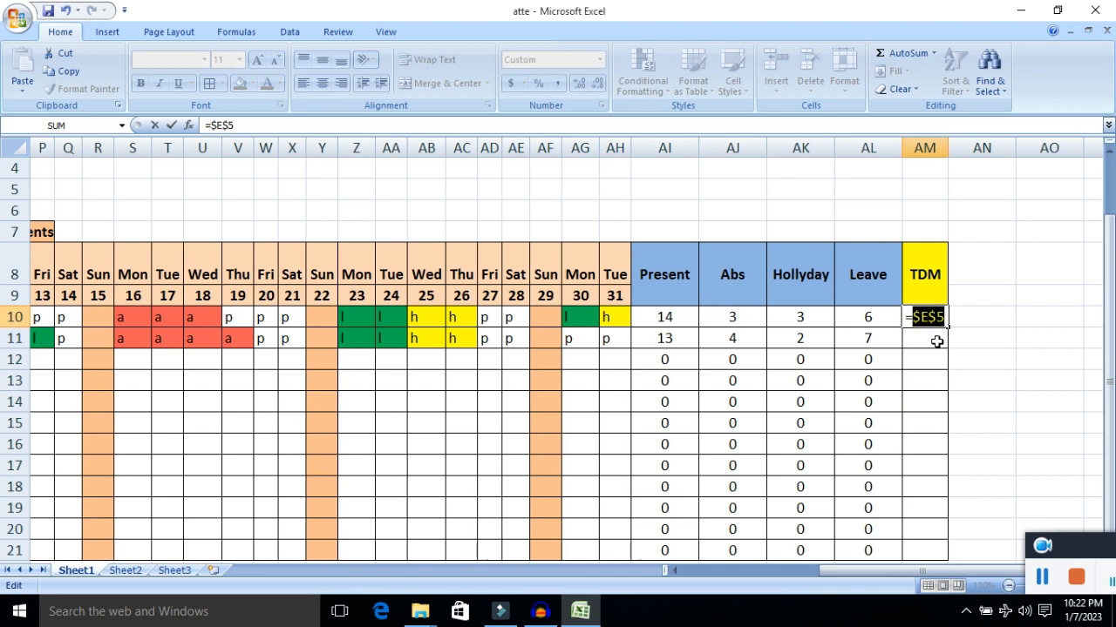
pyautogui.press('Return')
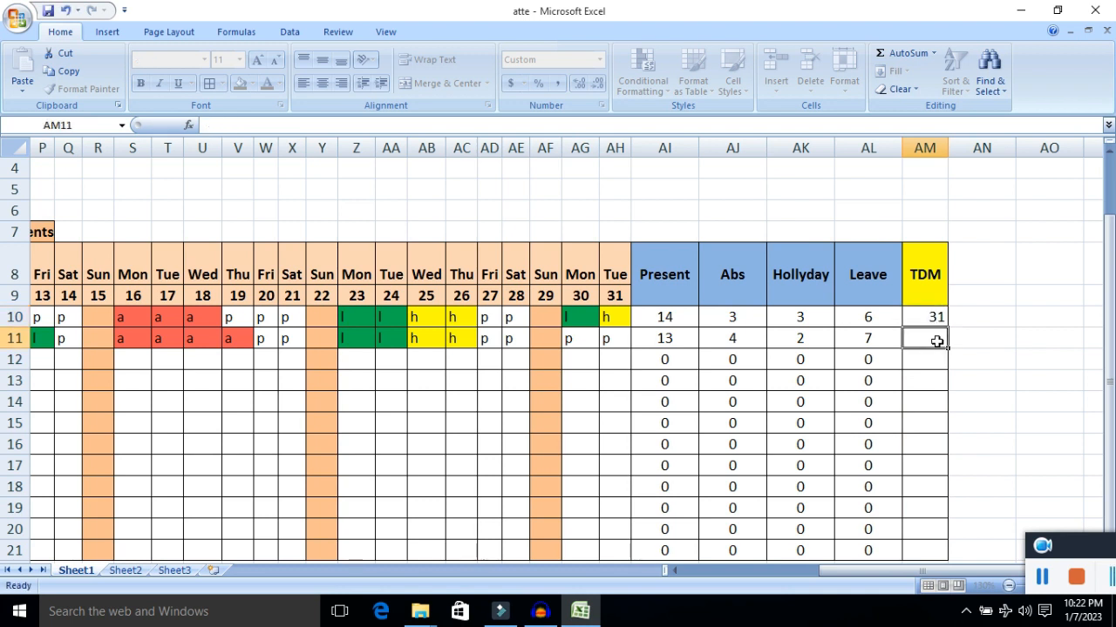
# Fill the absolute TDM formula from AM10 down to the table's last row, AM21.
pyautogui.scroll(-1, 936, 344)
pyautogui.click(945, 258)
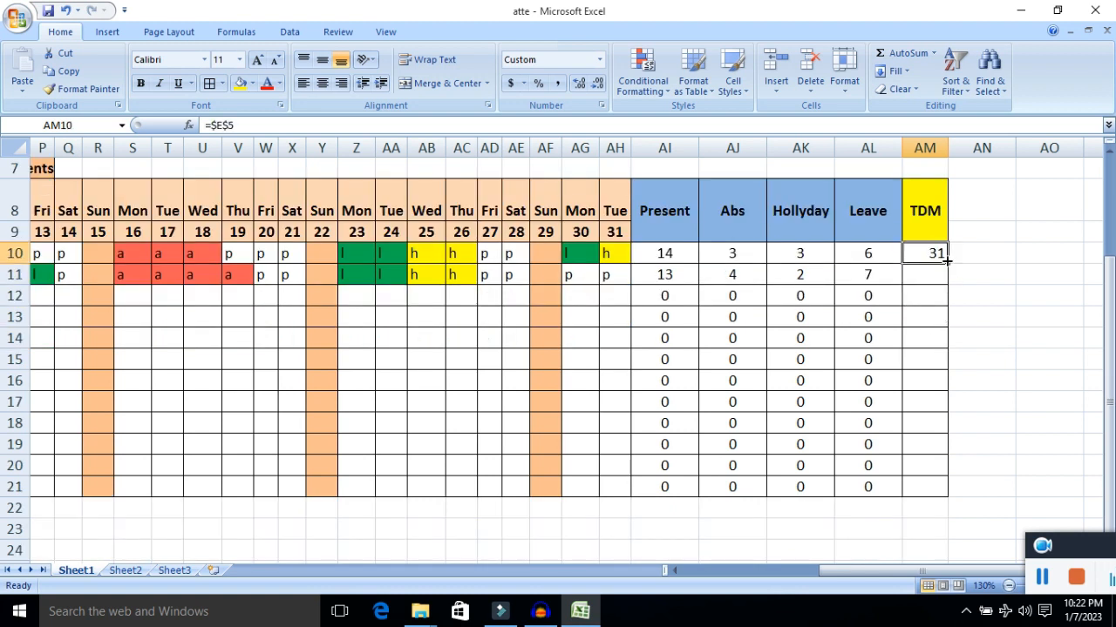
pyautogui.moveTo(948, 263); pyautogui.dragTo(959, 491)
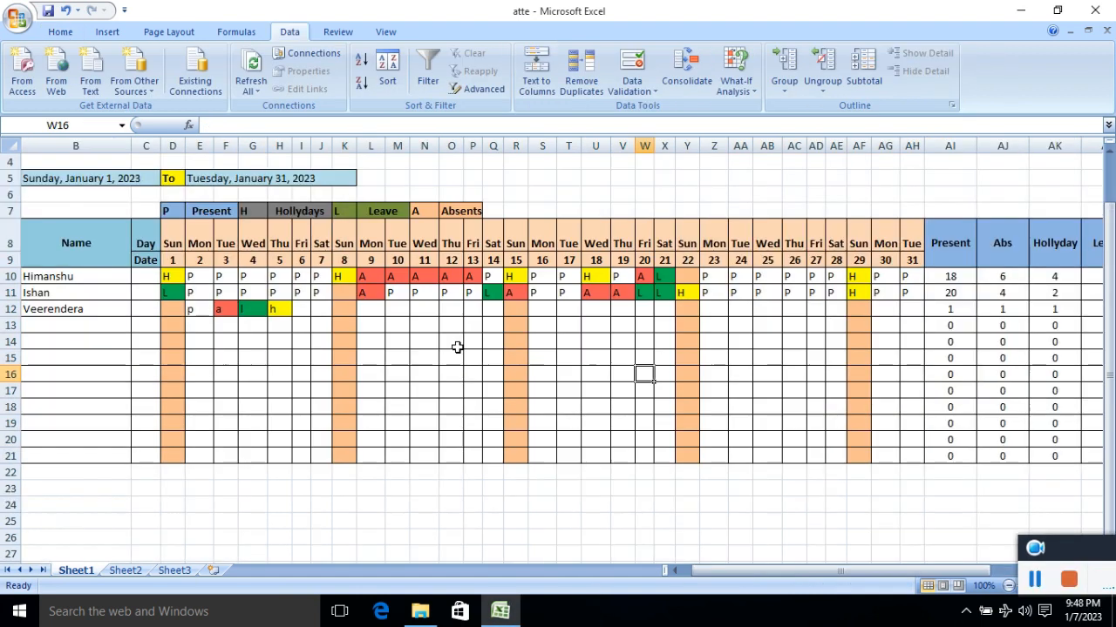
# Examine the completed attendance sheet, from its title and date range to the daily entries and attendance counts.
pyautogui.click(457, 347)
pyautogui.moveTo(709, 571)
pyautogui.mouseDown()
pyautogui.moveTo(754, 568)
pyautogui.moveTo(698, 570)
pyautogui.mouseUp()
pyautogui.click(513, 342)
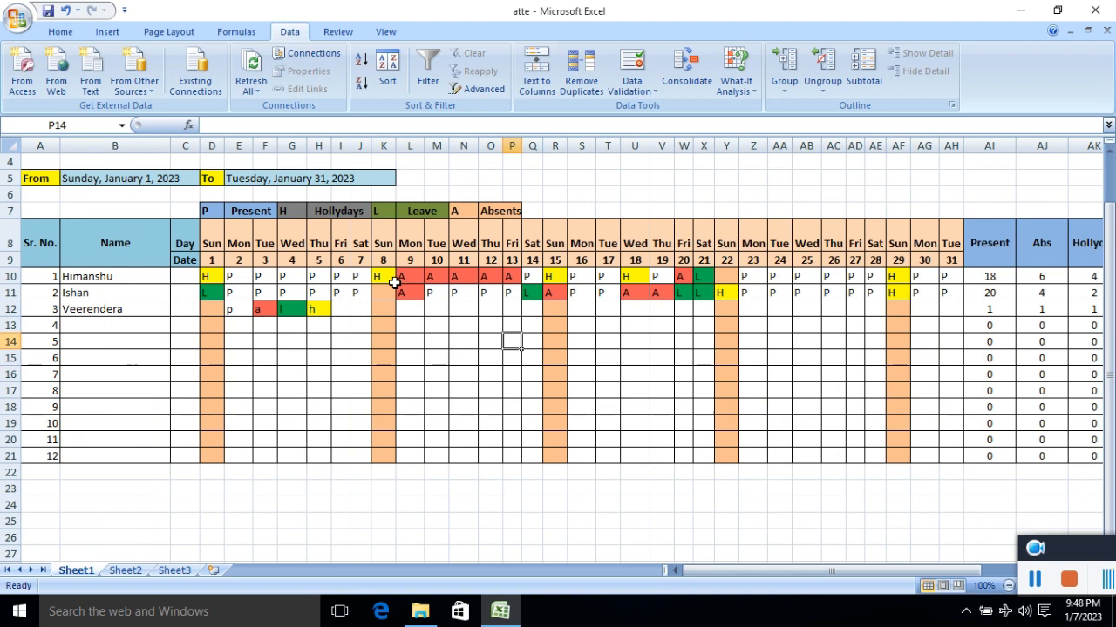
pyautogui.scroll(1, 388, 325)
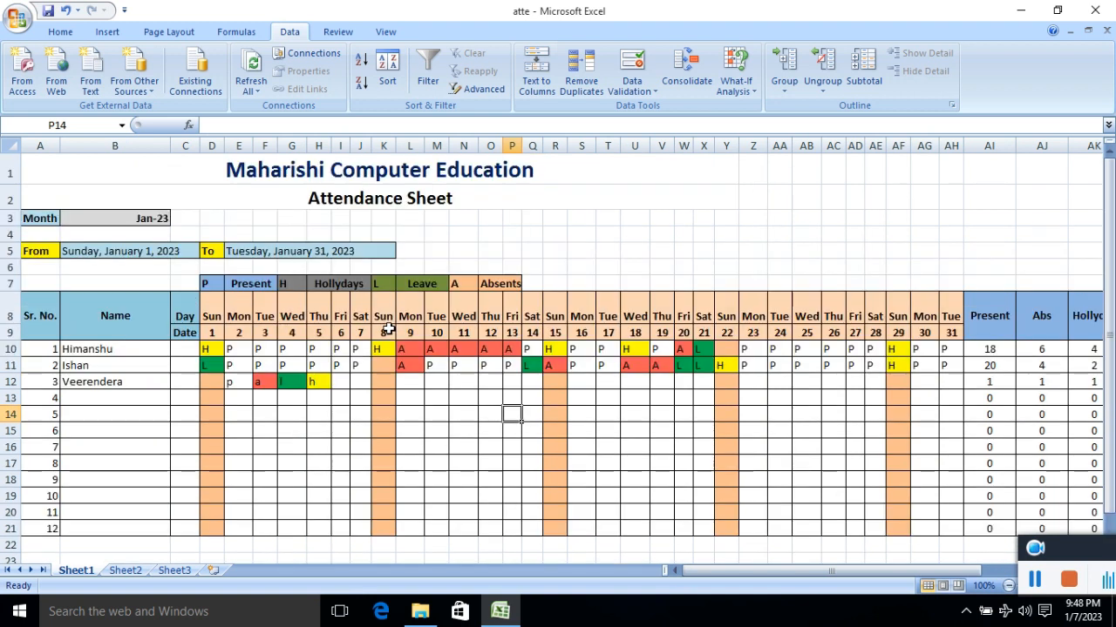
pyautogui.moveTo(729, 571); pyautogui.dragTo(720, 571)
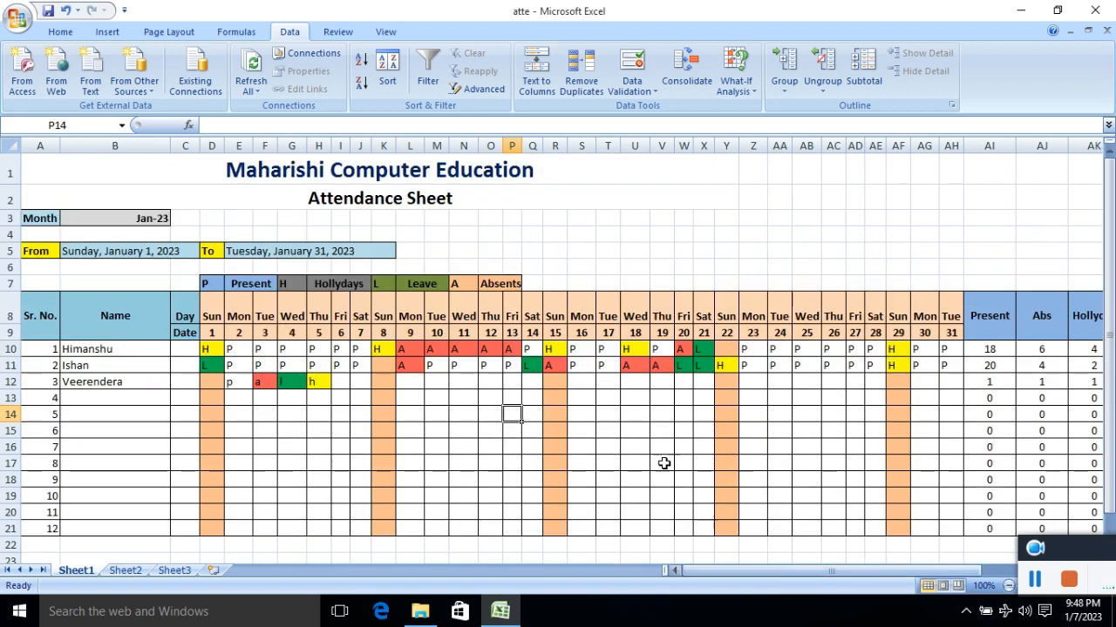
pyautogui.click(612, 397)
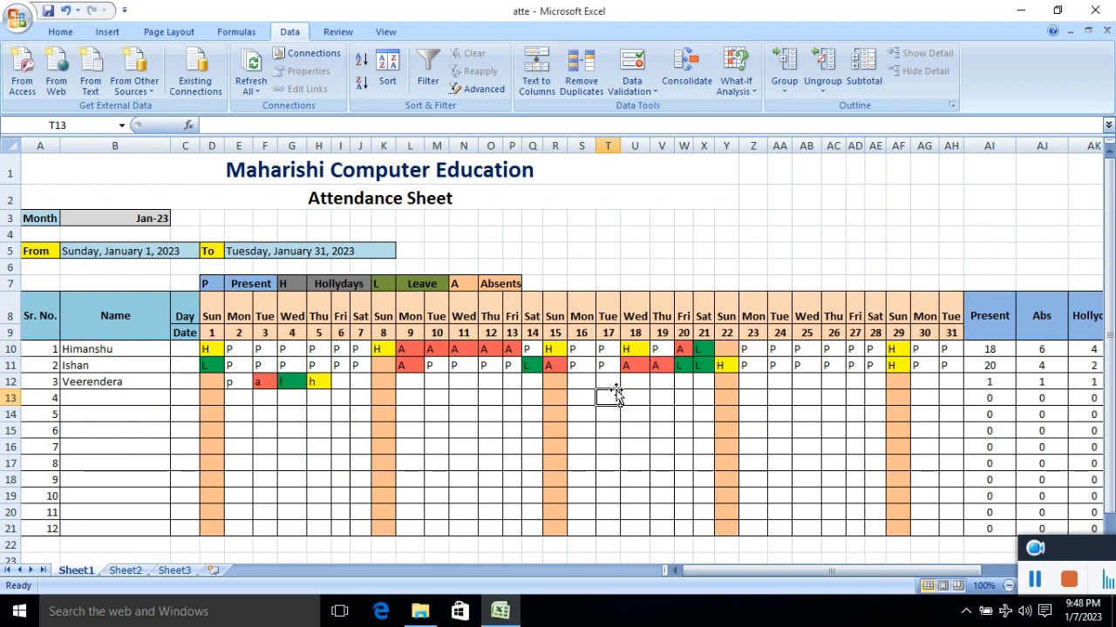
pyautogui.click(456, 386)
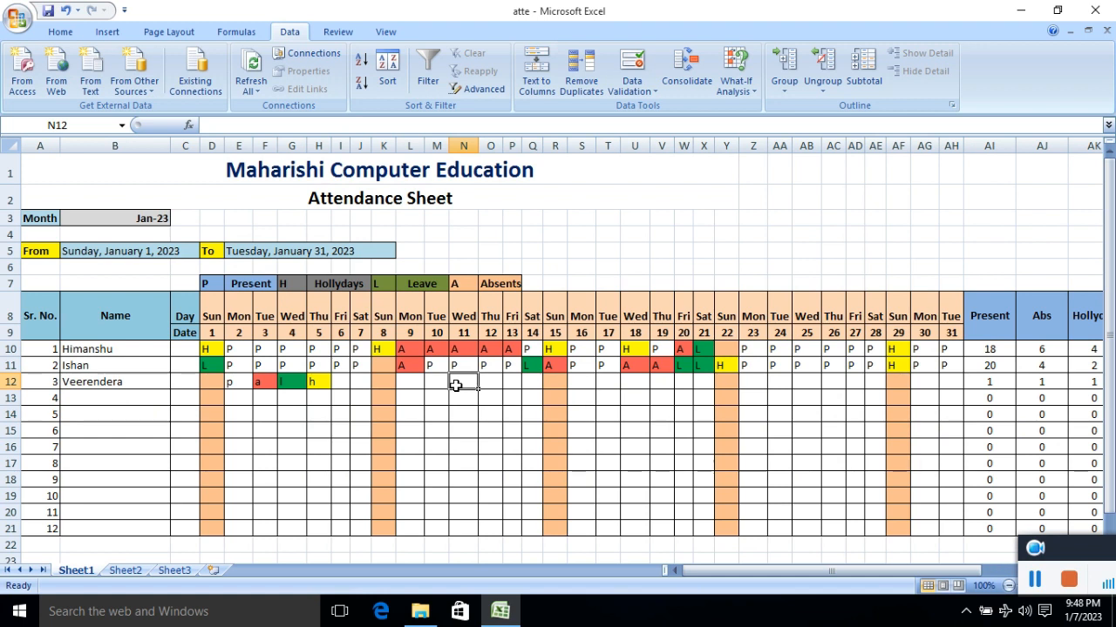